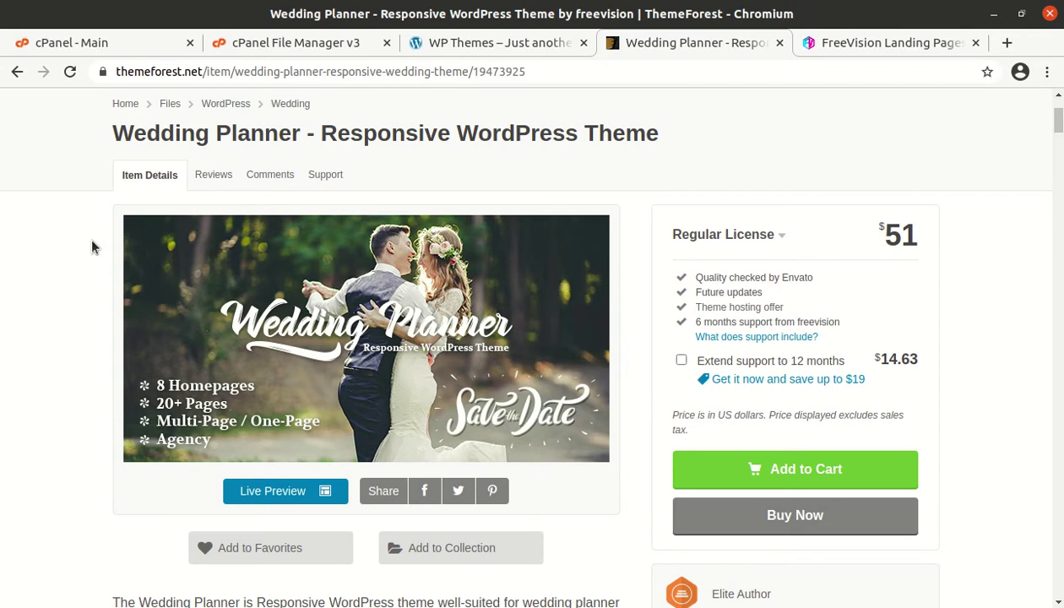
Step: Review the Wedding Planner theme's ThemeForest listing, checking its title, description, author, creation date and last update
scroll(76, 318, up, 1)
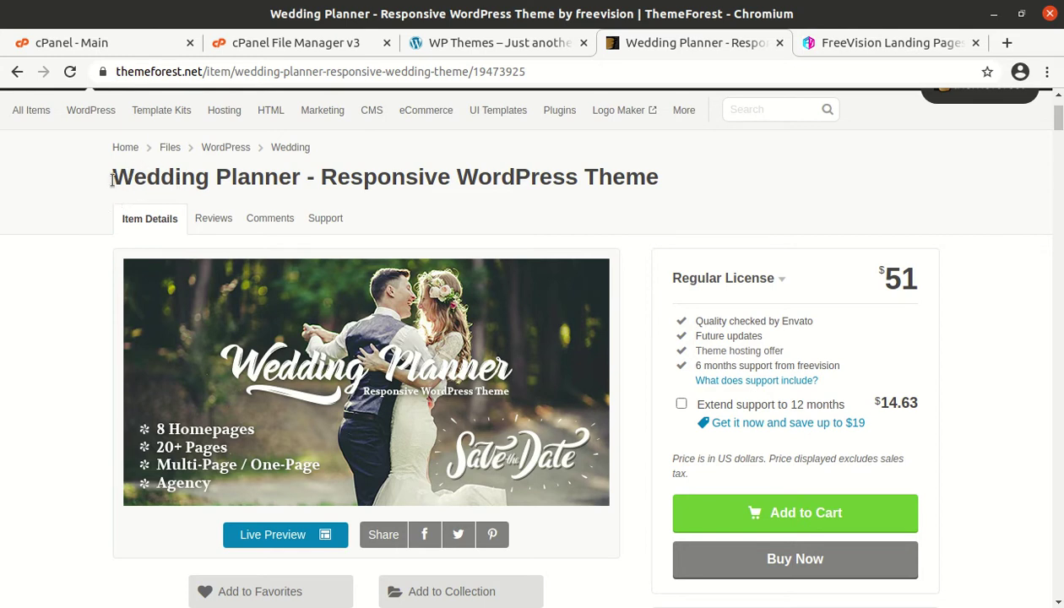
drag(112, 179, 289, 179)
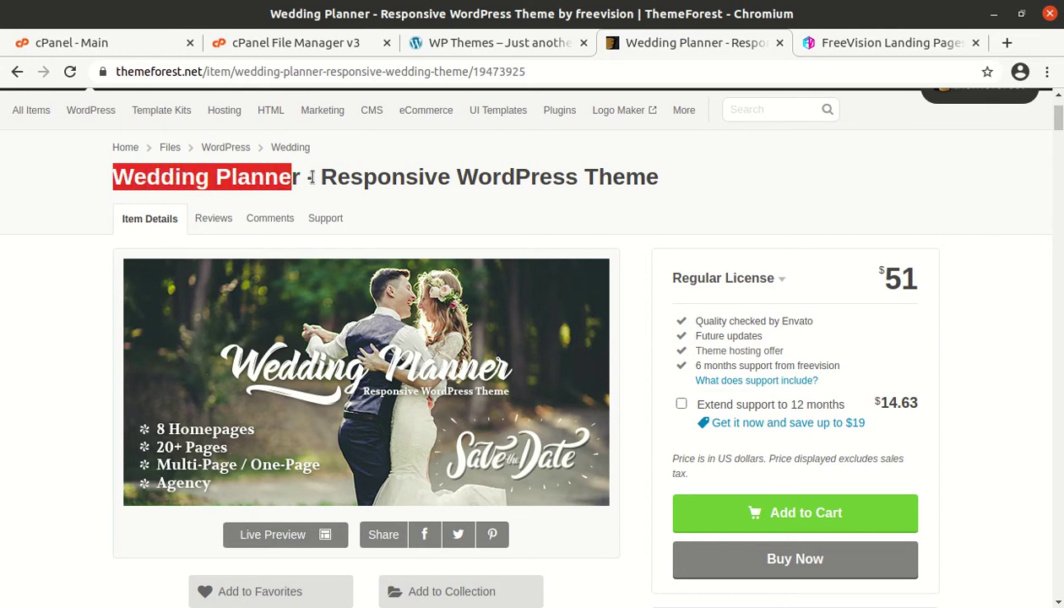
scroll(649, 182, down, 5)
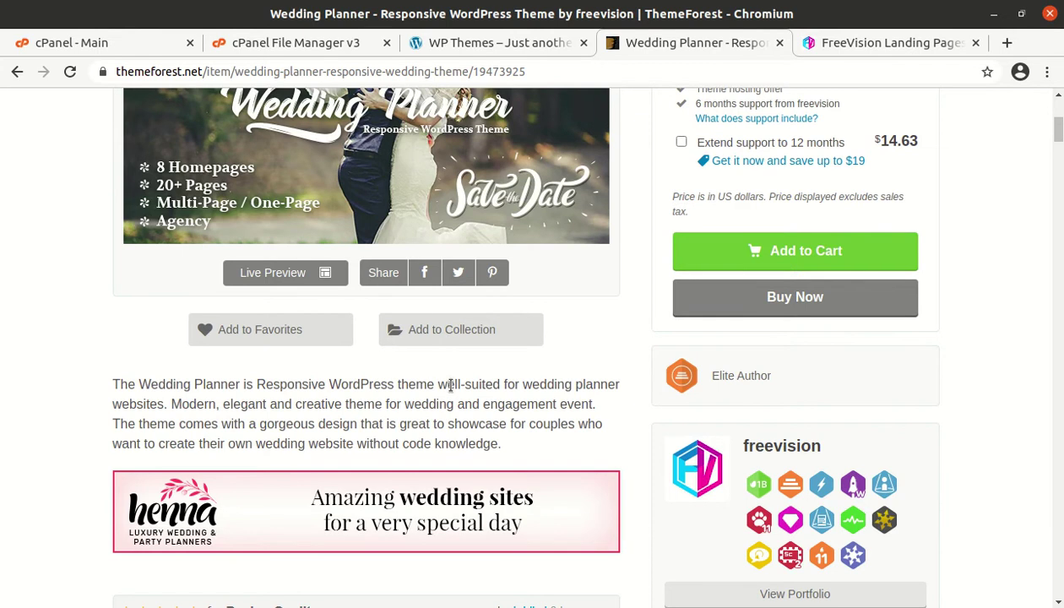
scroll(451, 387, down, 4)
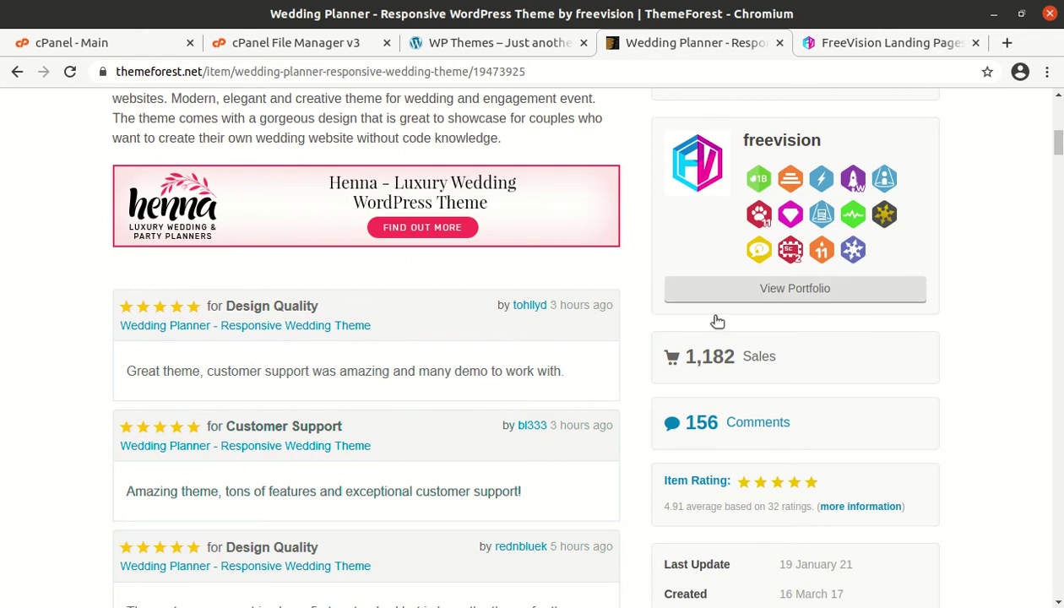
drag(822, 141, 711, 162)
scroll(747, 188, up, 1)
scroll(788, 291, down, 5)
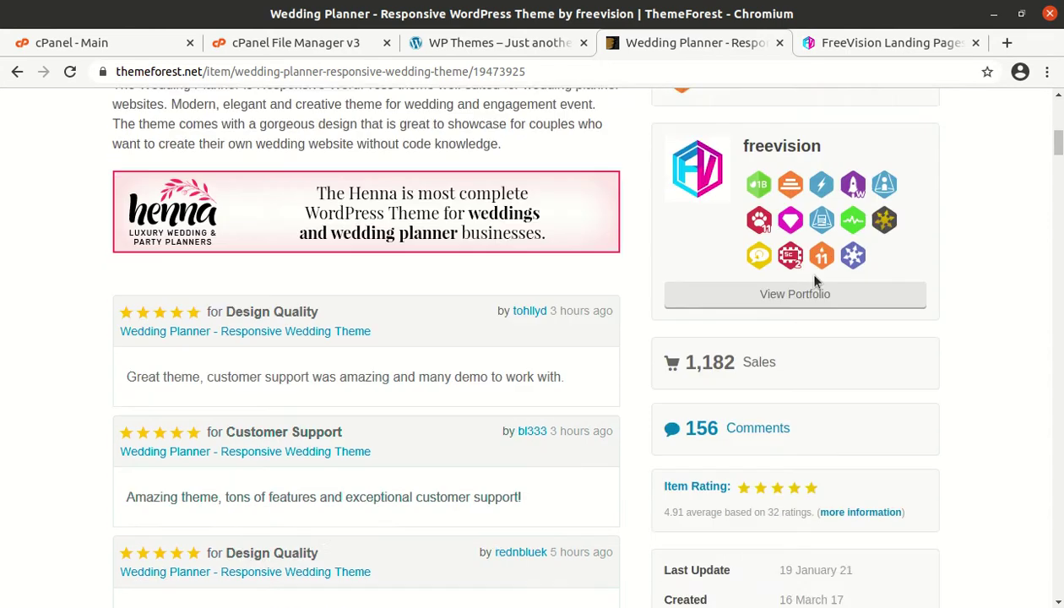
drag(847, 290, 786, 288)
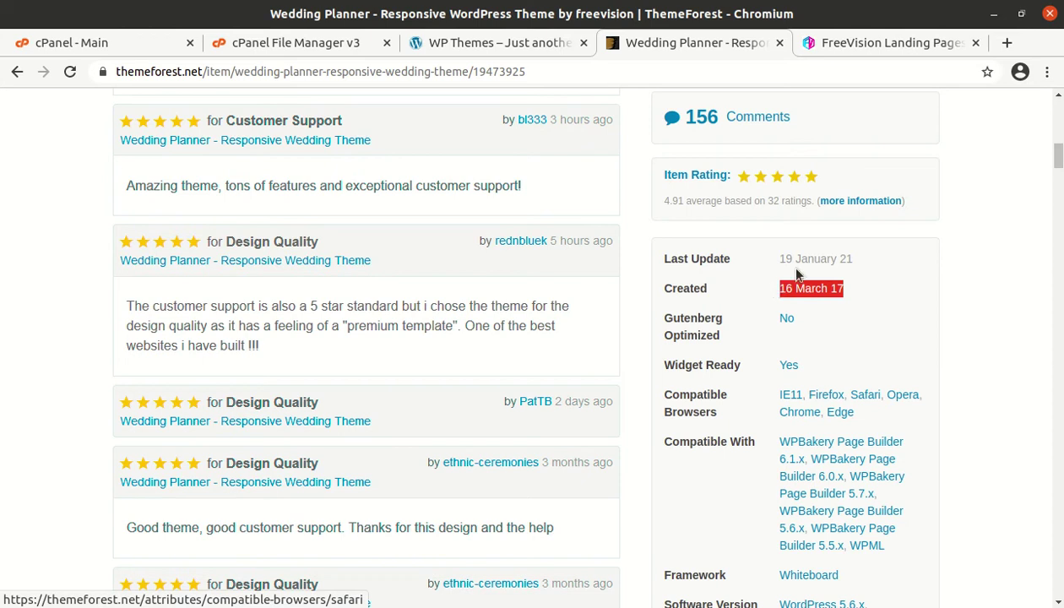
drag(854, 259, 780, 258)
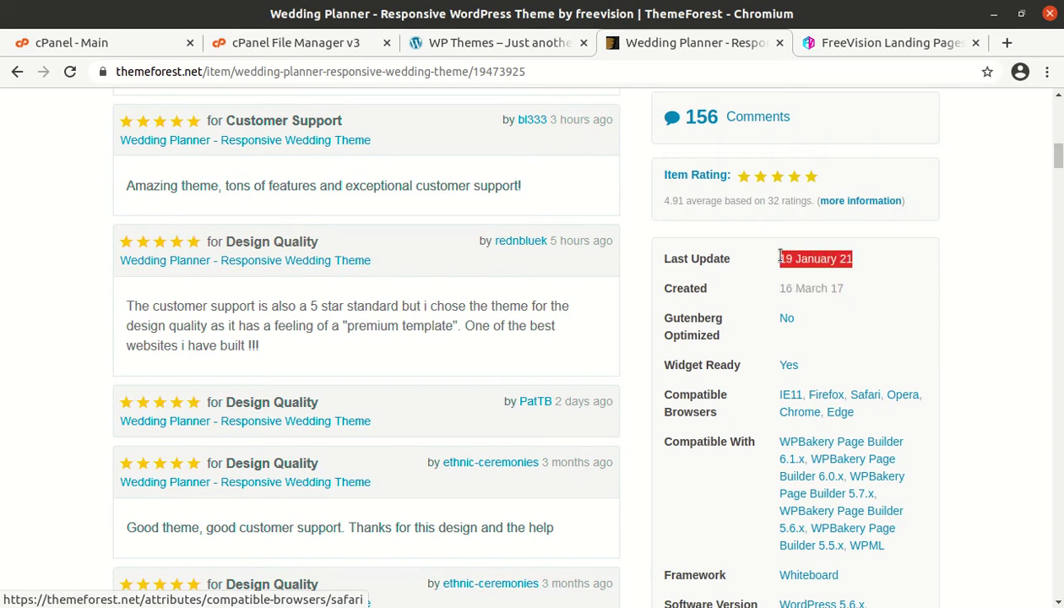
click(994, 296)
scroll(678, 335, up, 7)
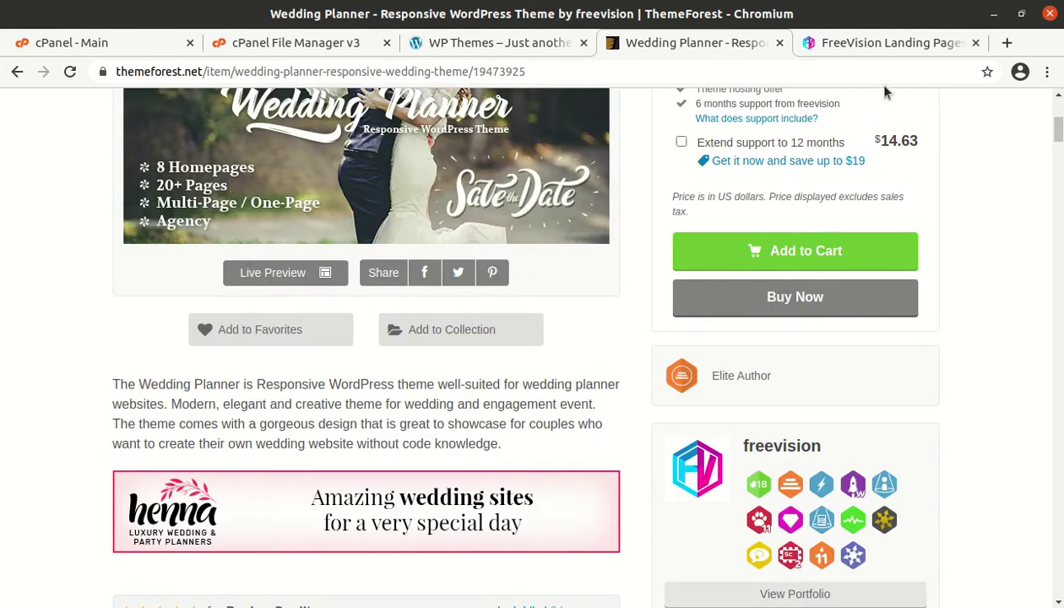
Step: Switch to the FreeVision demo gallery and open the 06 - Bridal & Accessories layout in a new tab
click(841, 43)
scroll(326, 353, down, 3)
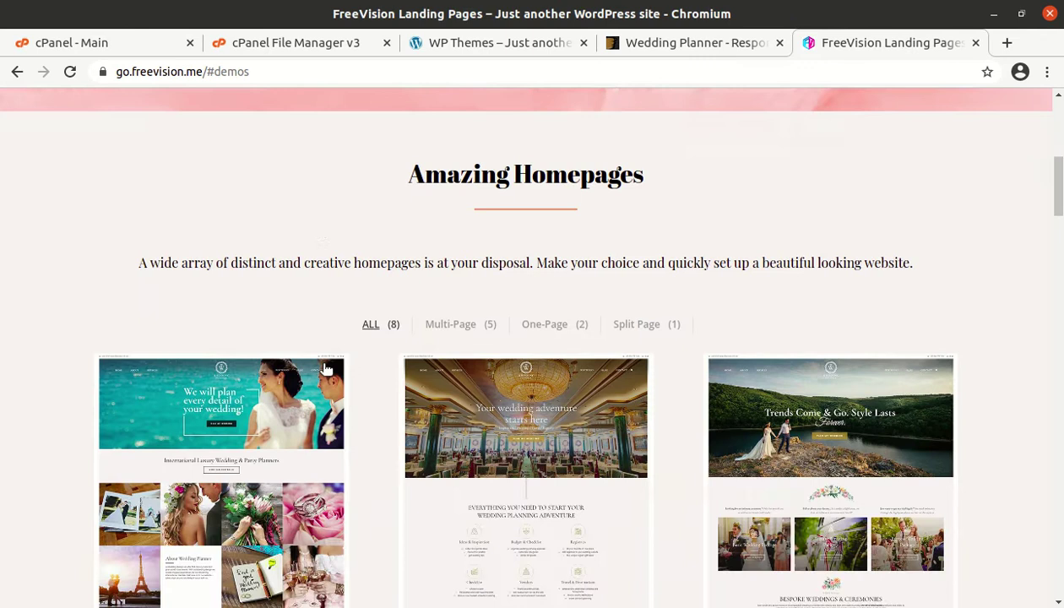
scroll(67, 451, down, 3)
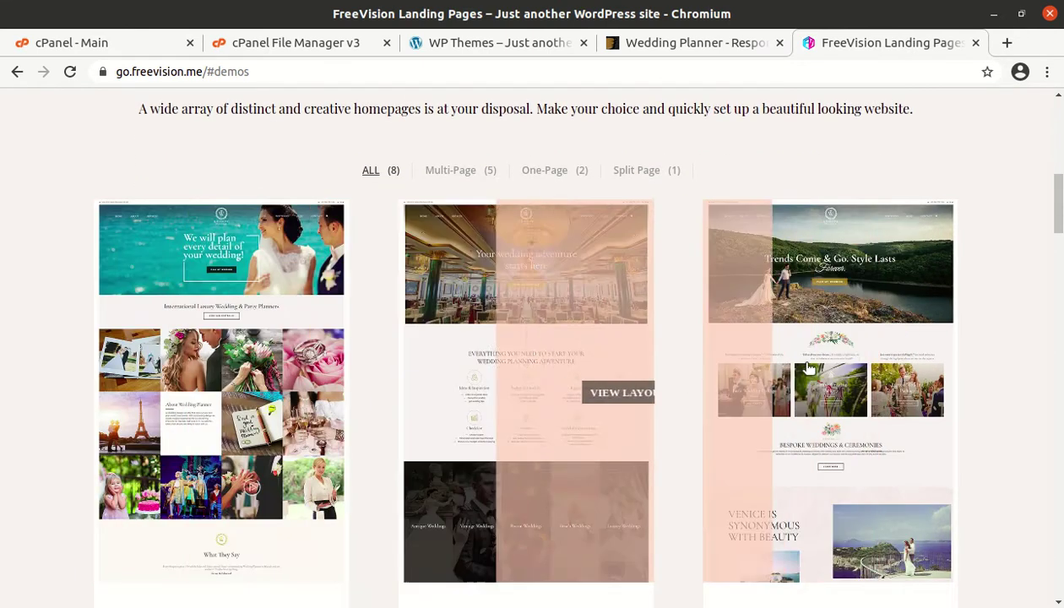
scroll(890, 356, down, 2)
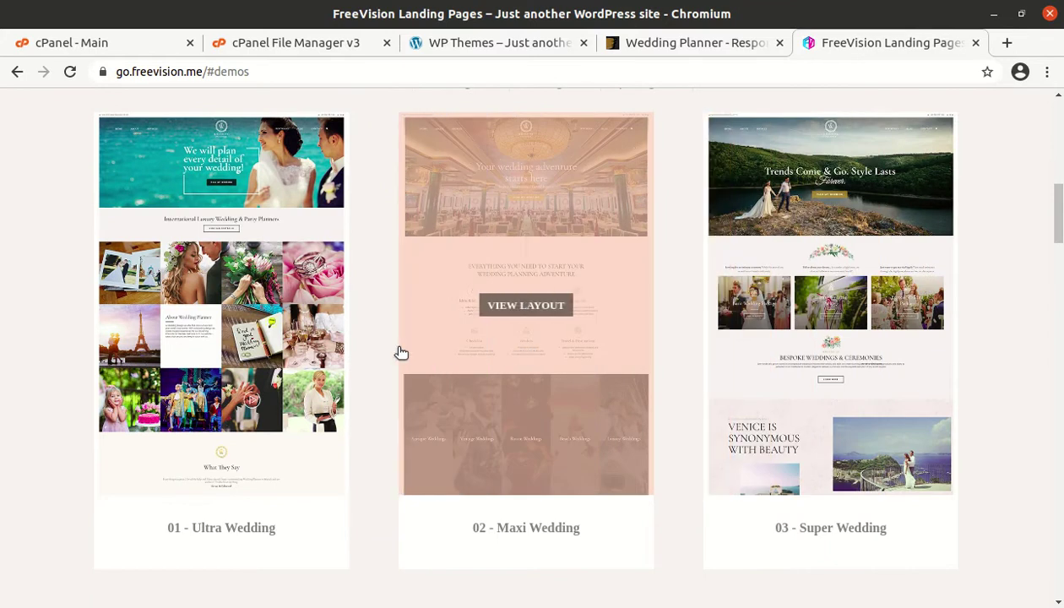
scroll(197, 371, down, 2)
scroll(169, 398, down, 2)
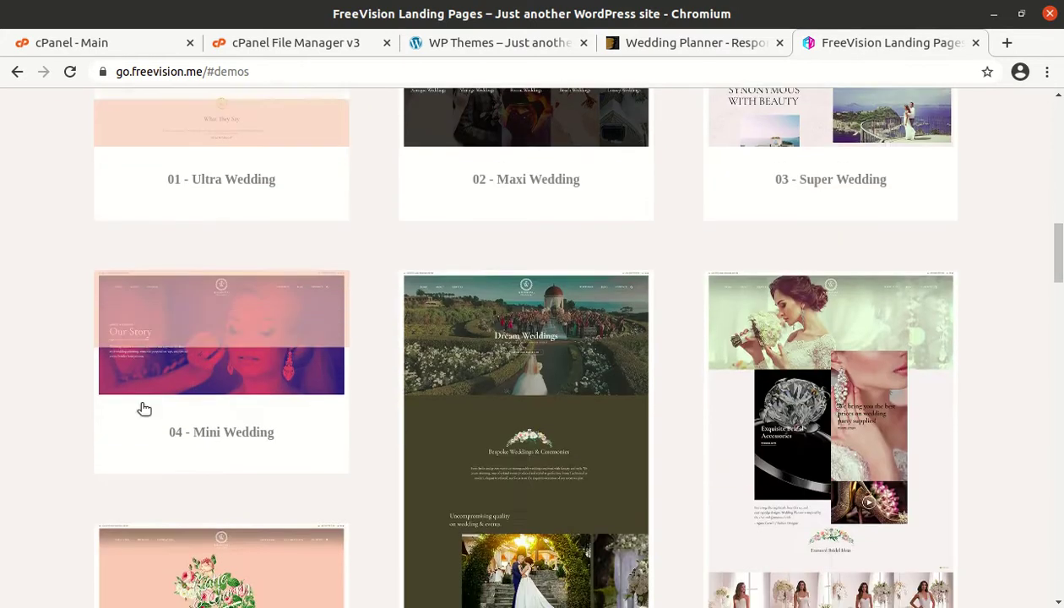
scroll(194, 401, down, 1)
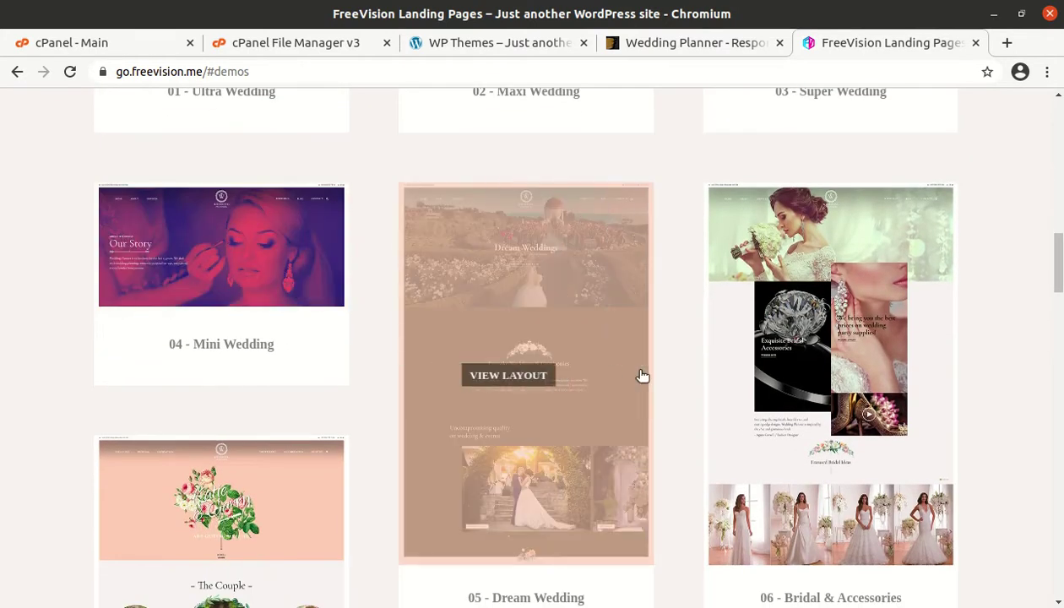
scroll(950, 376, down, 1)
scroll(963, 377, down, 1)
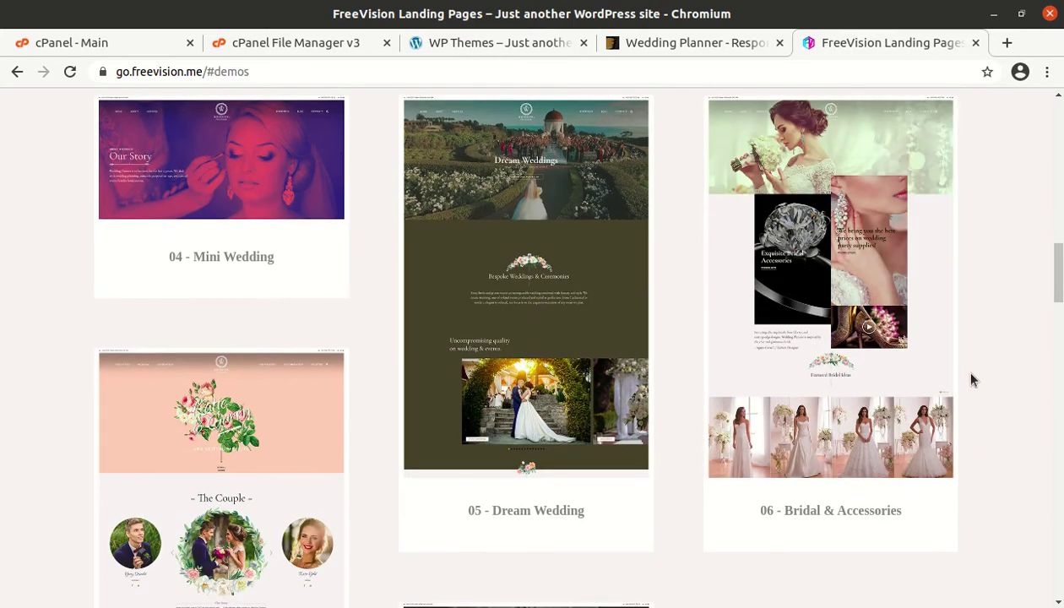
middle_click(793, 288)
Step: Open the 01 - Ultra Wedding layout from the demo gallery in another new tab
scroll(525, 325, up, 4)
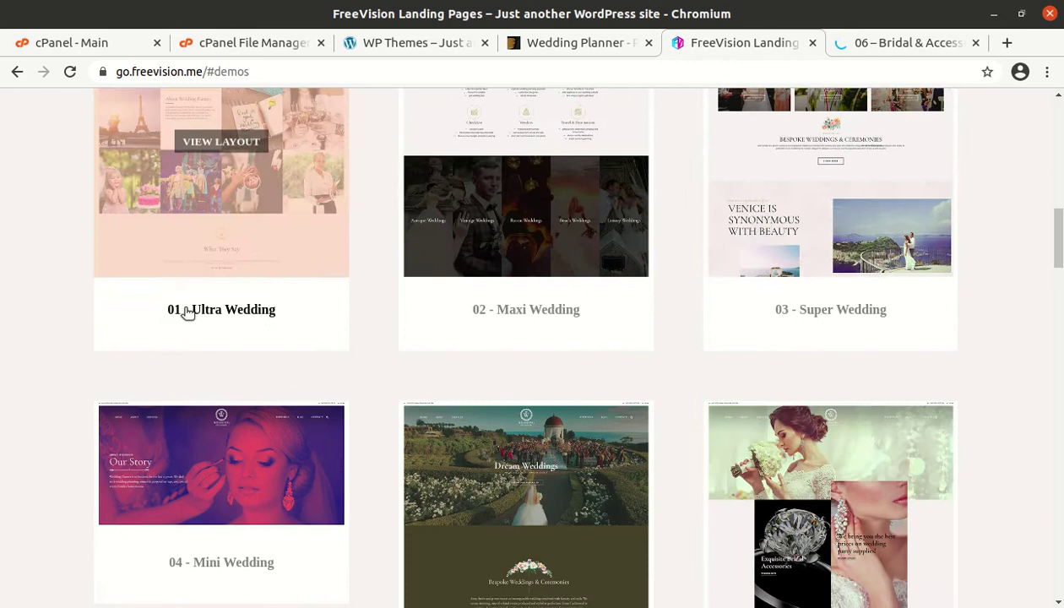
scroll(245, 215, up, 3)
scroll(221, 254, up, 4)
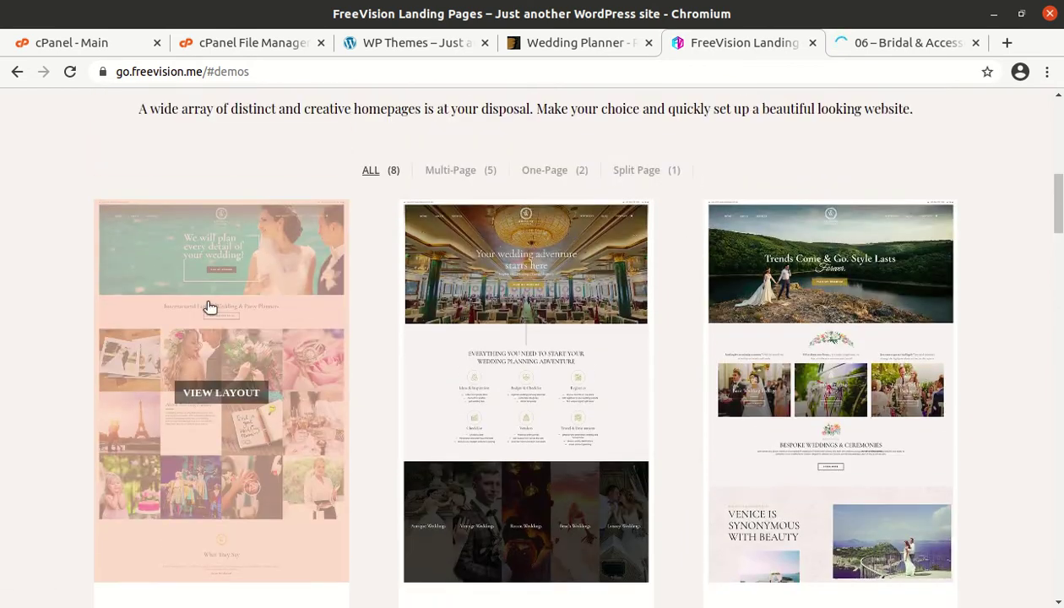
middle_click(191, 395)
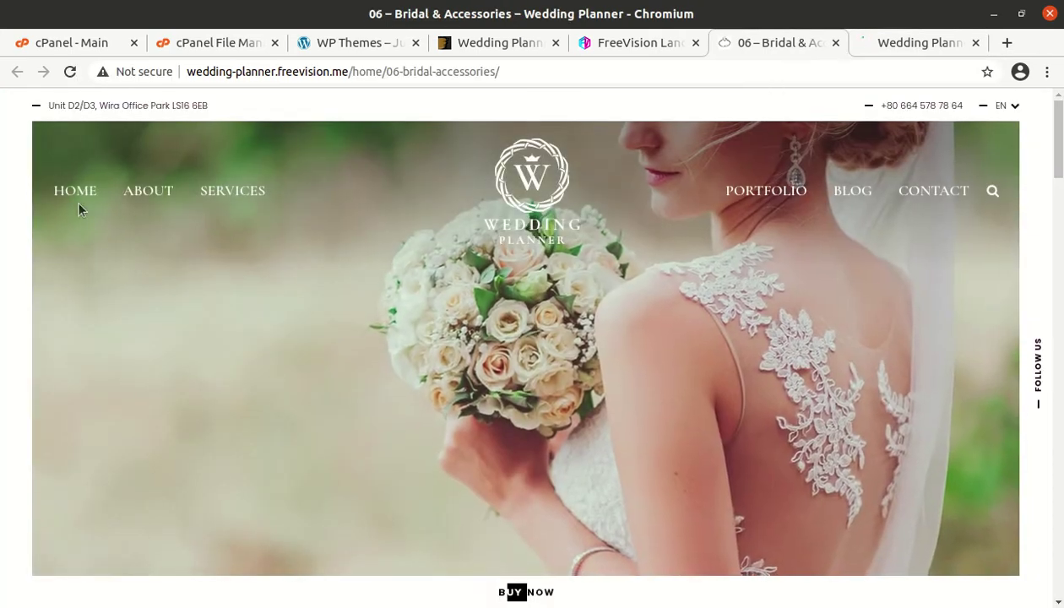
Step: Show the 06 – Bridal & Accessories demo page and accept its cookie notice
mouse_move(86, 181)
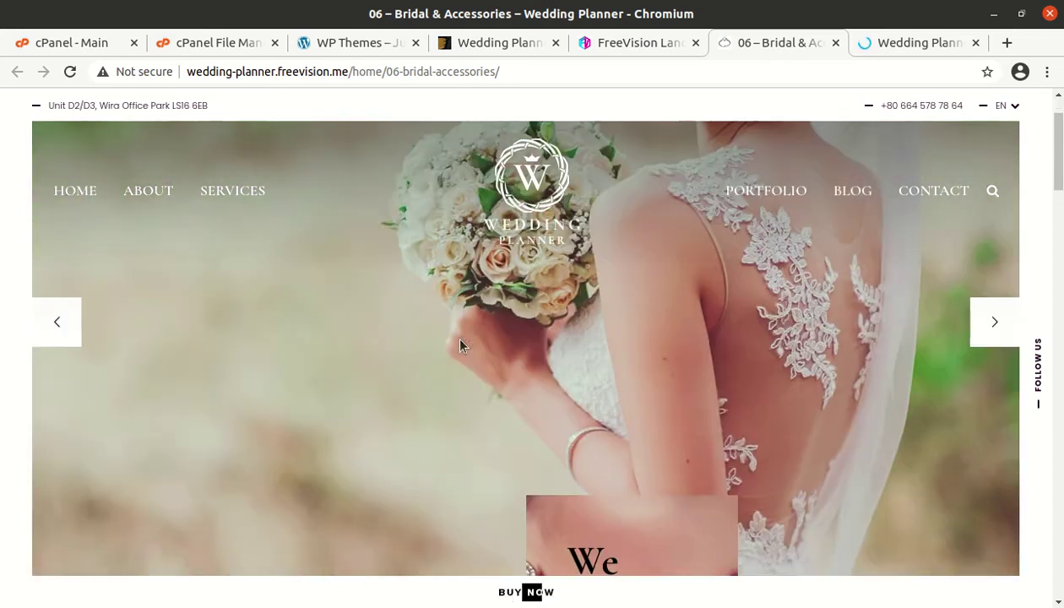
scroll(461, 344, down, 5)
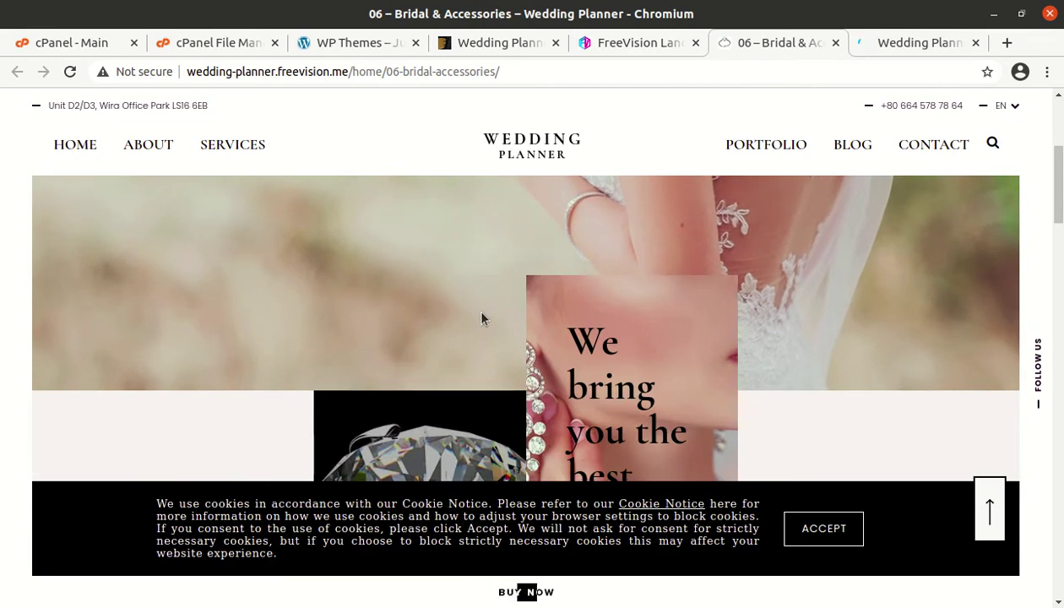
scroll(481, 319, down, 2)
click(819, 527)
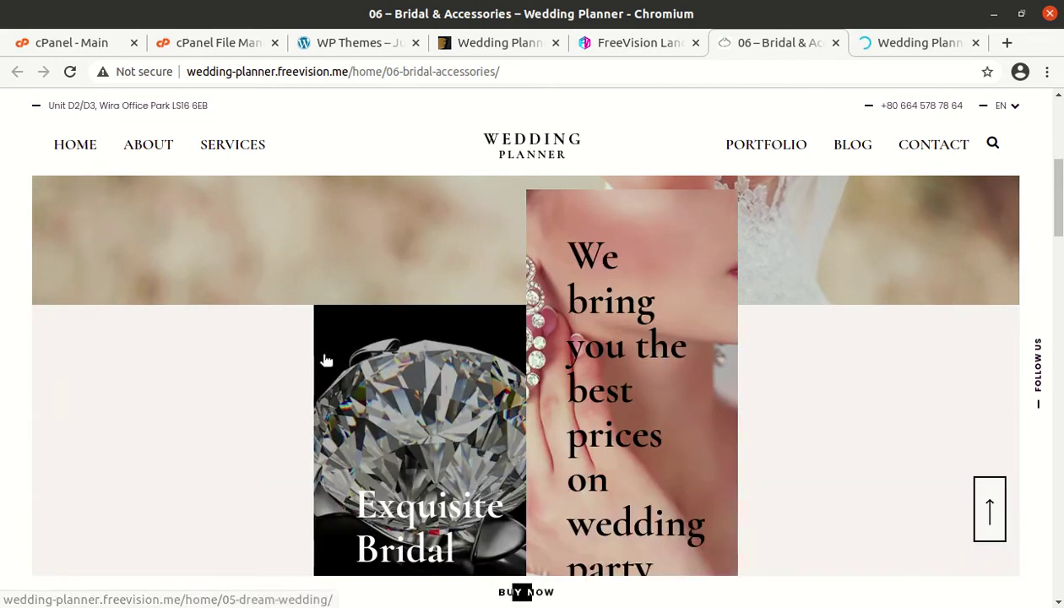
Step: Examine the Bridal & Accessories demo from its featured bridal ideas to the footer, including the Blog layout options in the site navigation
scroll(557, 372, down, 2)
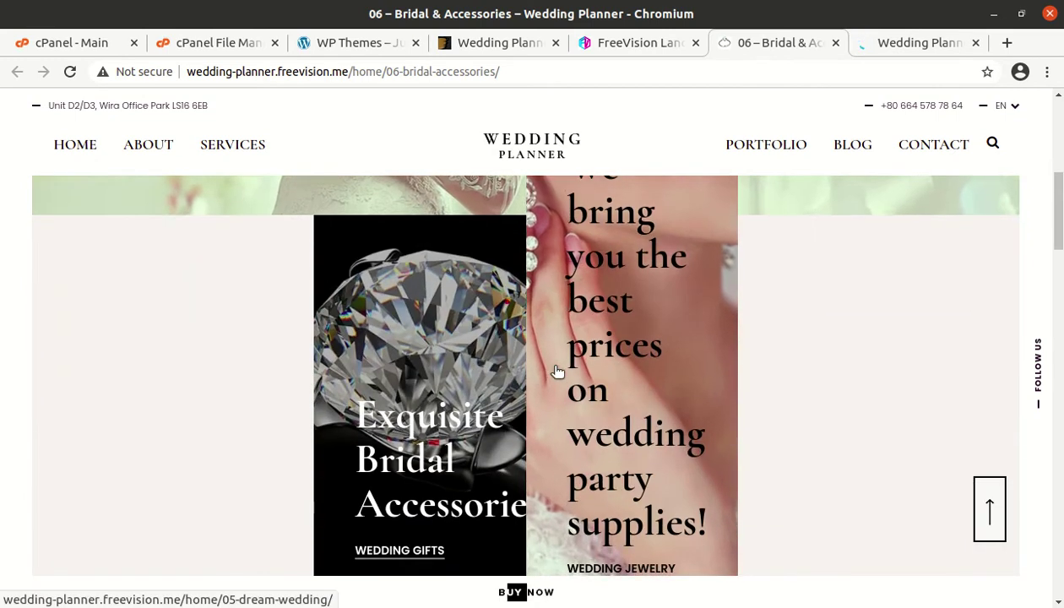
scroll(557, 372, down, 15)
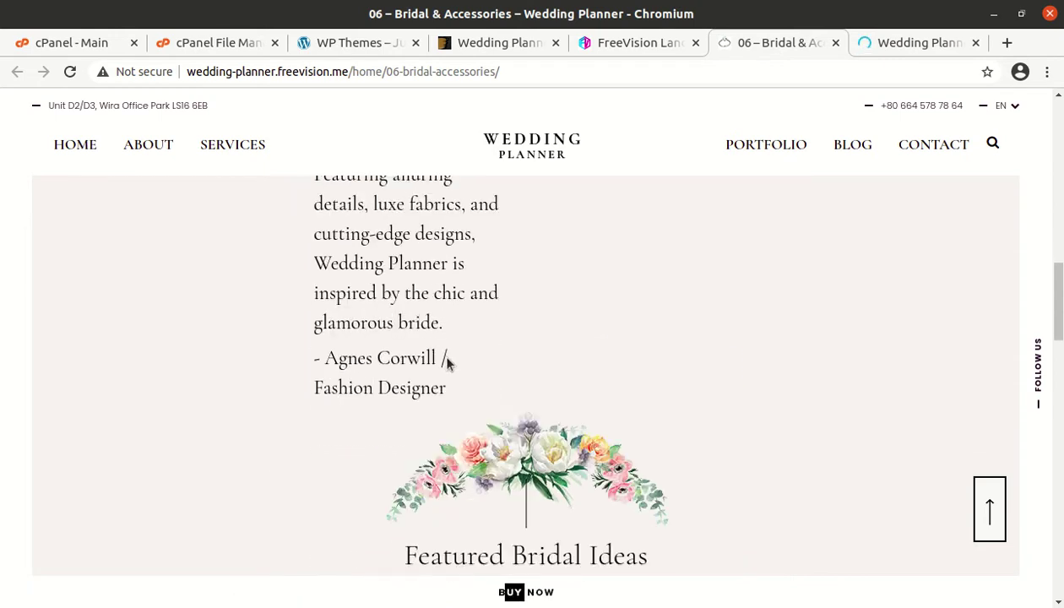
scroll(482, 349, down, 5)
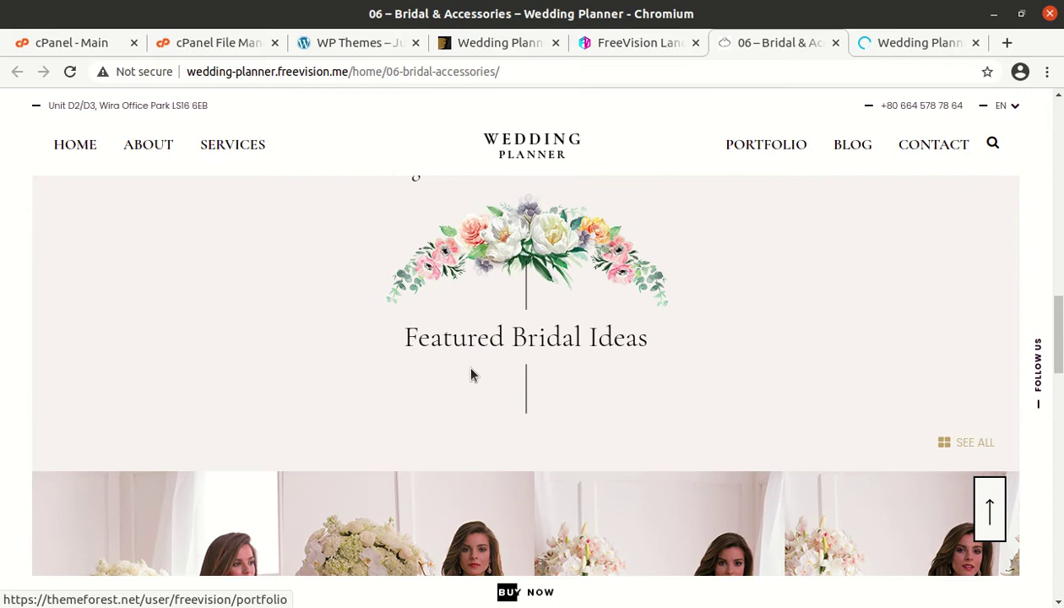
scroll(471, 372, down, 6)
scroll(254, 373, down, 1)
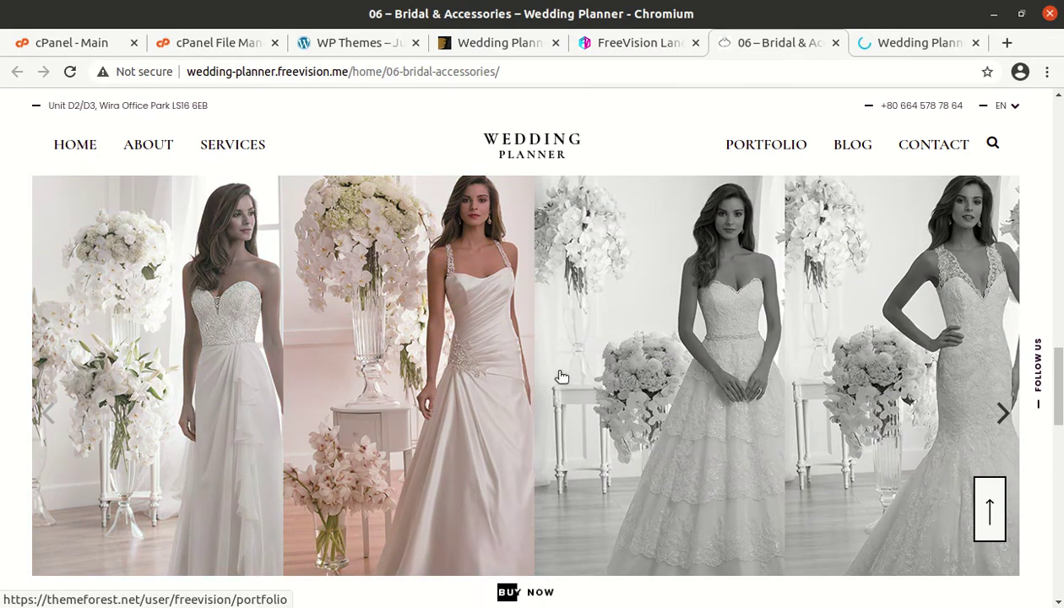
scroll(865, 385, down, 13)
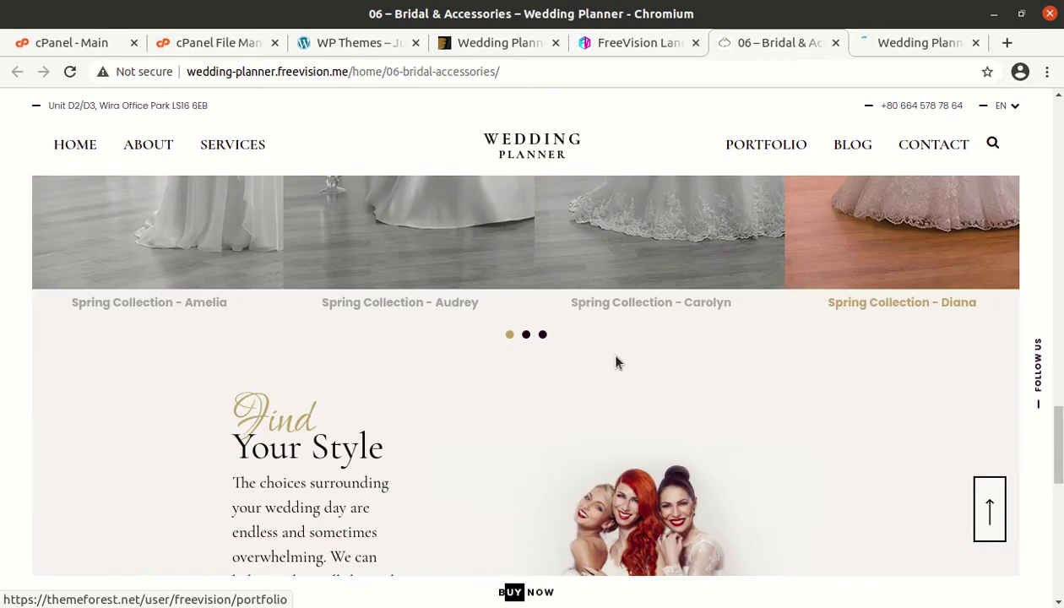
scroll(317, 348, down, 15)
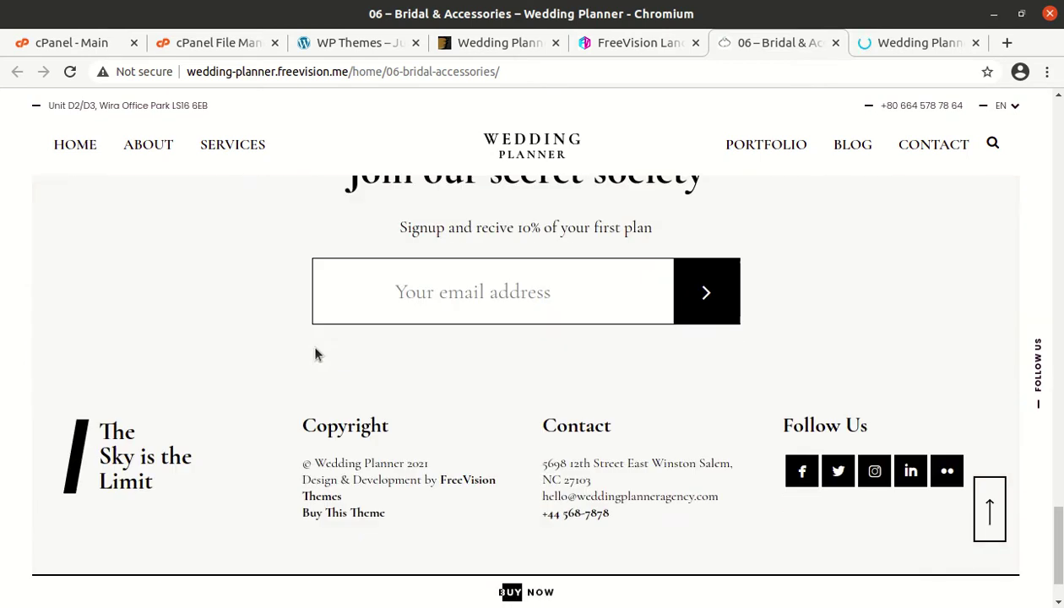
scroll(316, 351, up, 20)
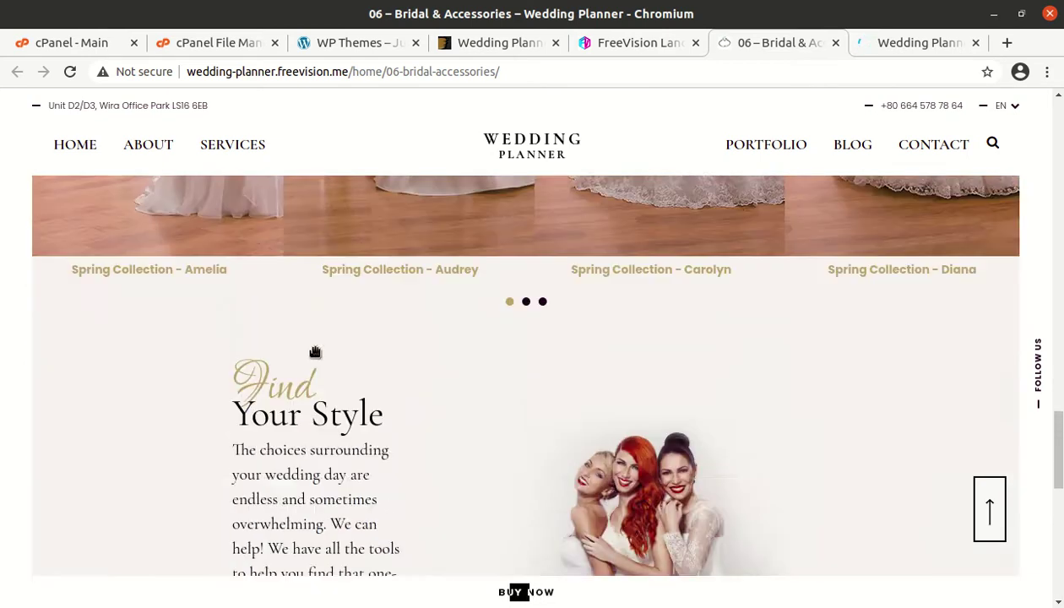
scroll(315, 353, up, 20)
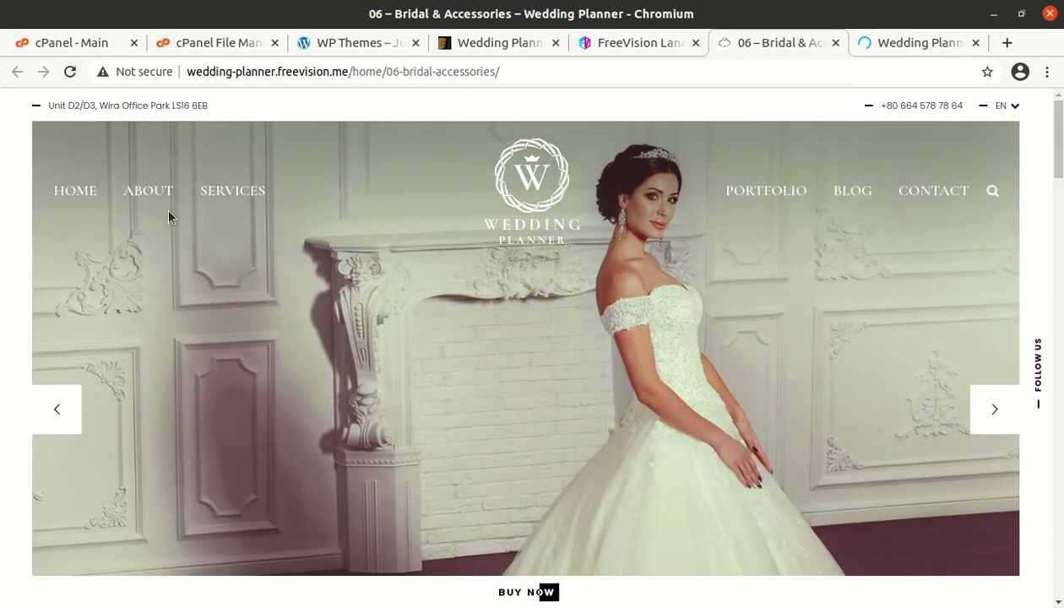
mouse_move(851, 193)
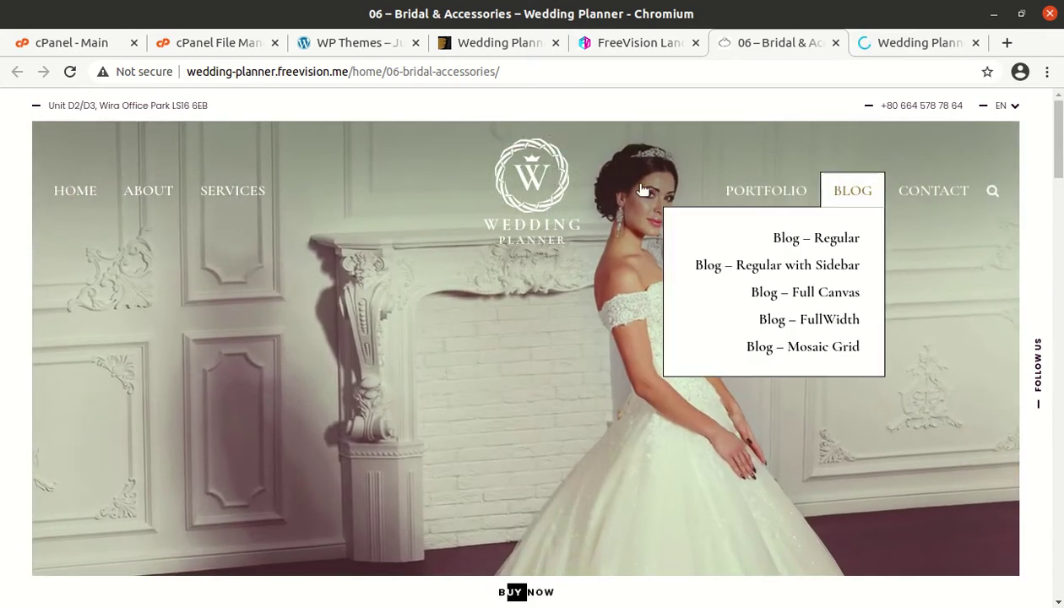
Step: Switch to the Ultra Wedding demo homepage and accept its cookie notice
click(887, 42)
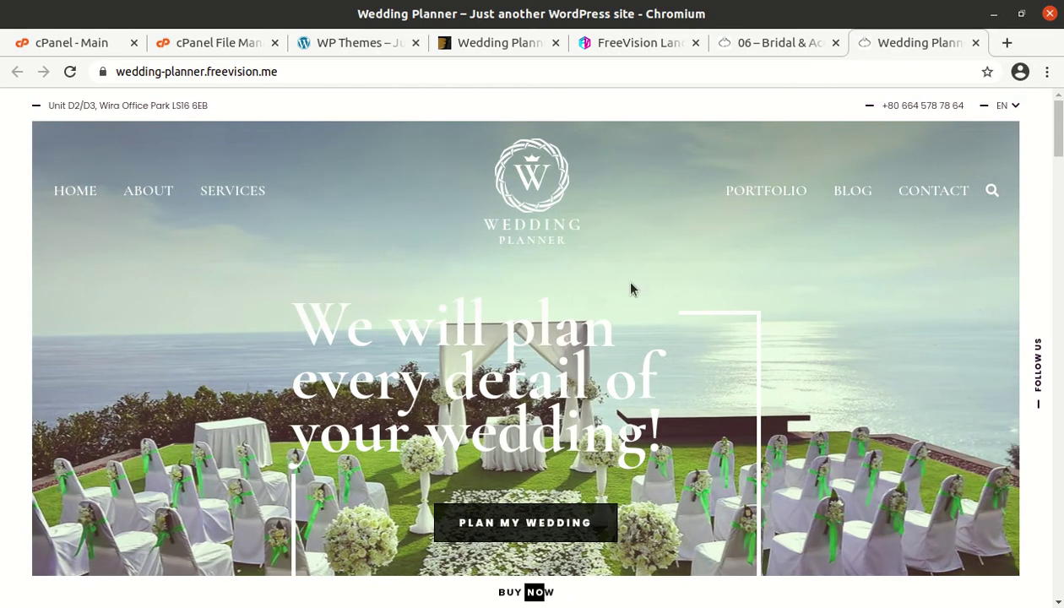
scroll(734, 307, down, 2)
scroll(731, 306, down, 3)
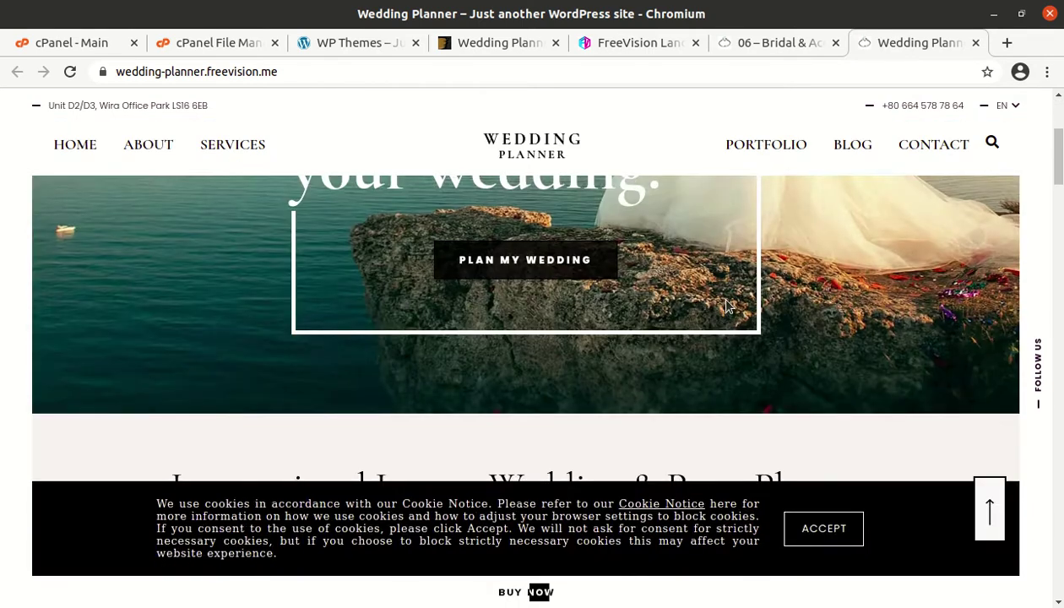
scroll(722, 304, down, 2)
click(836, 525)
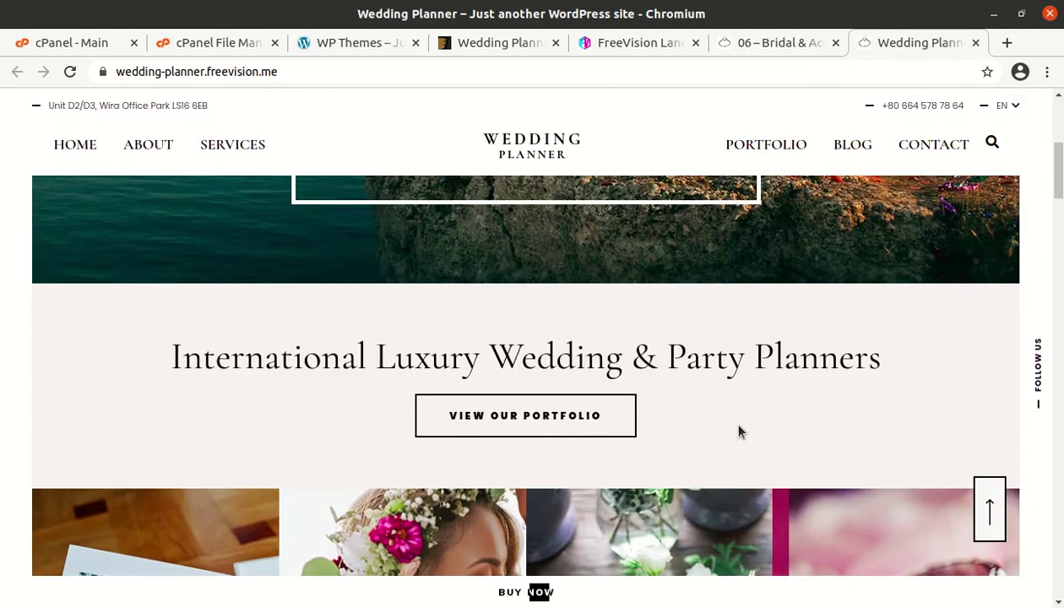
Step: Examine the Ultra Wedding demo homepage from the luxury planners heading to the Instagram feed, including testimonials, team and blog, and reload it
scroll(462, 376, down, 2)
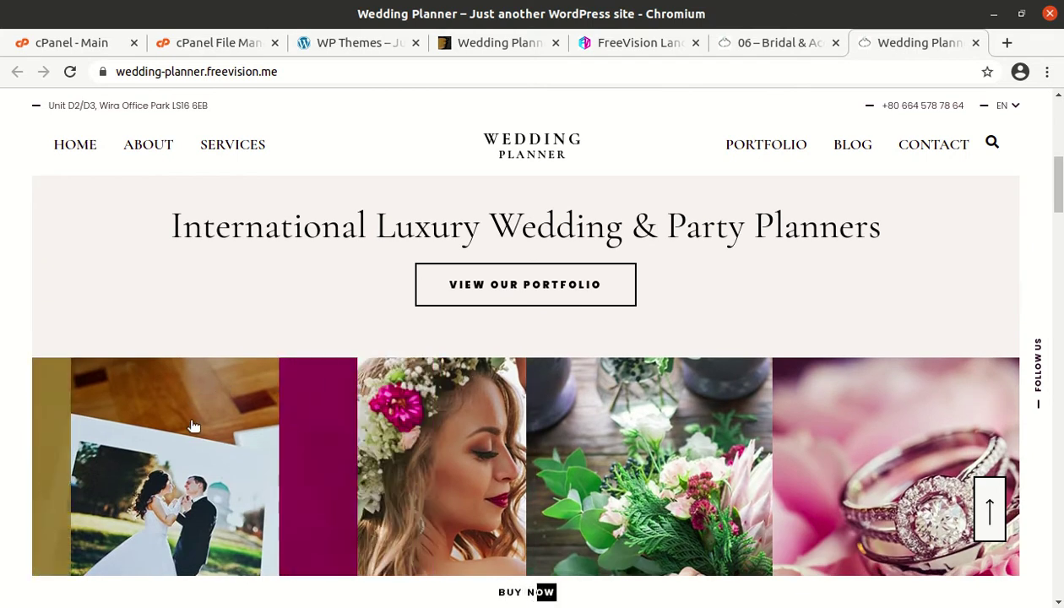
scroll(214, 385, down, 2)
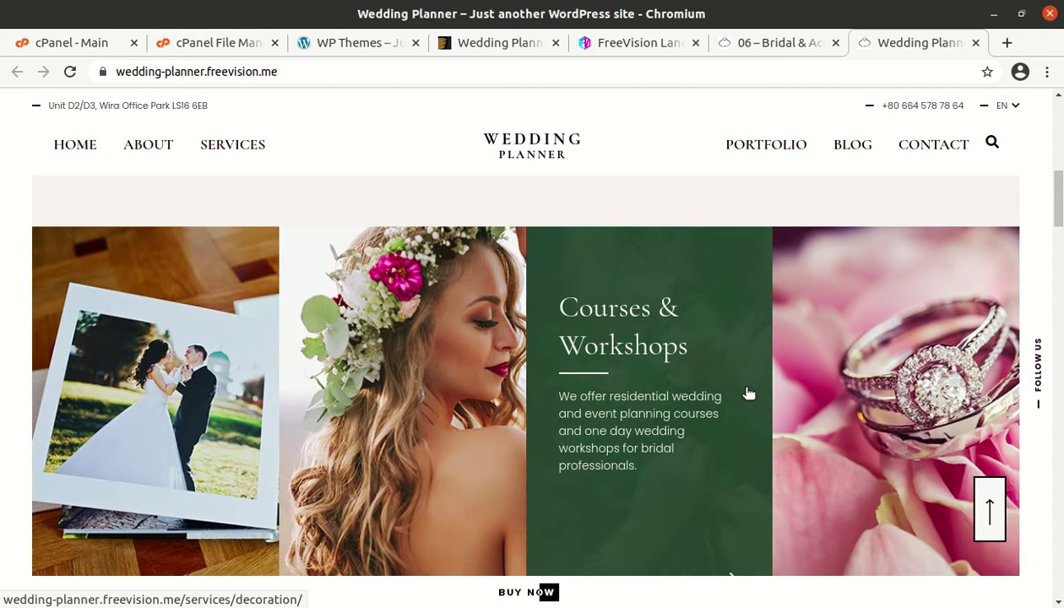
scroll(955, 392, down, 4)
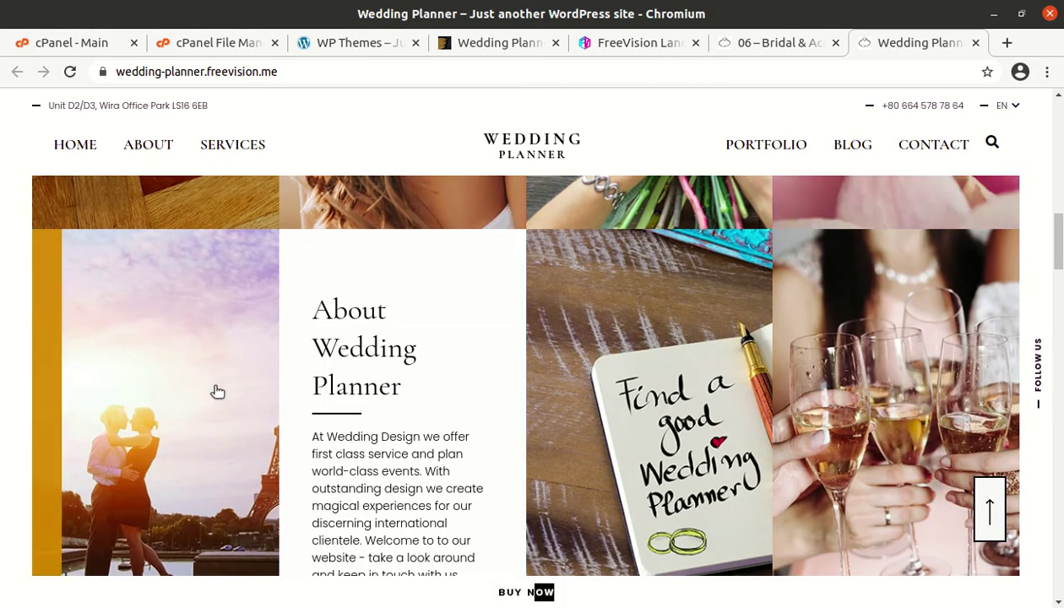
scroll(718, 363, down, 2)
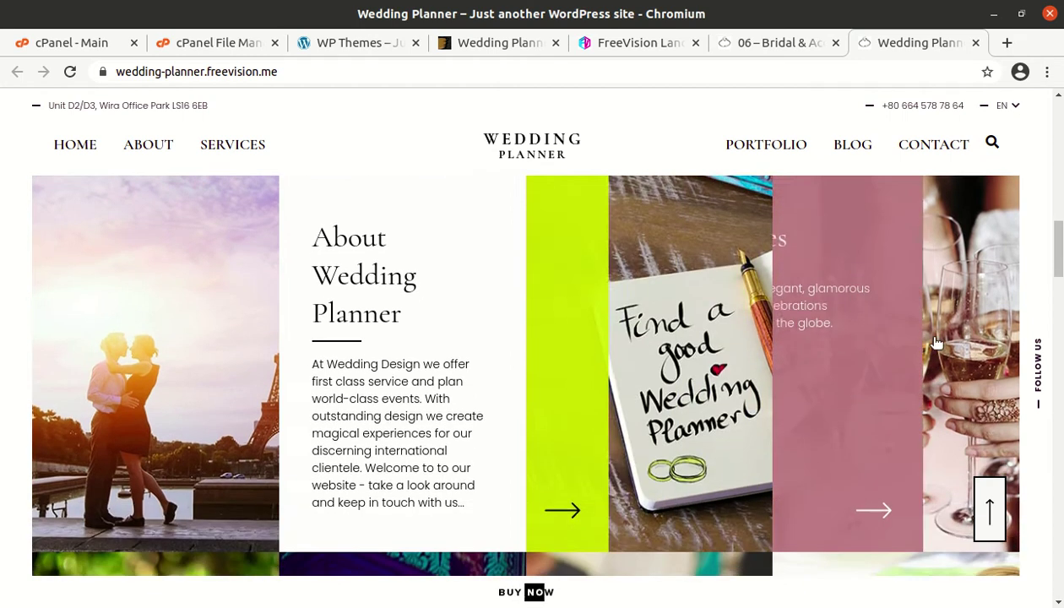
scroll(810, 321, down, 5)
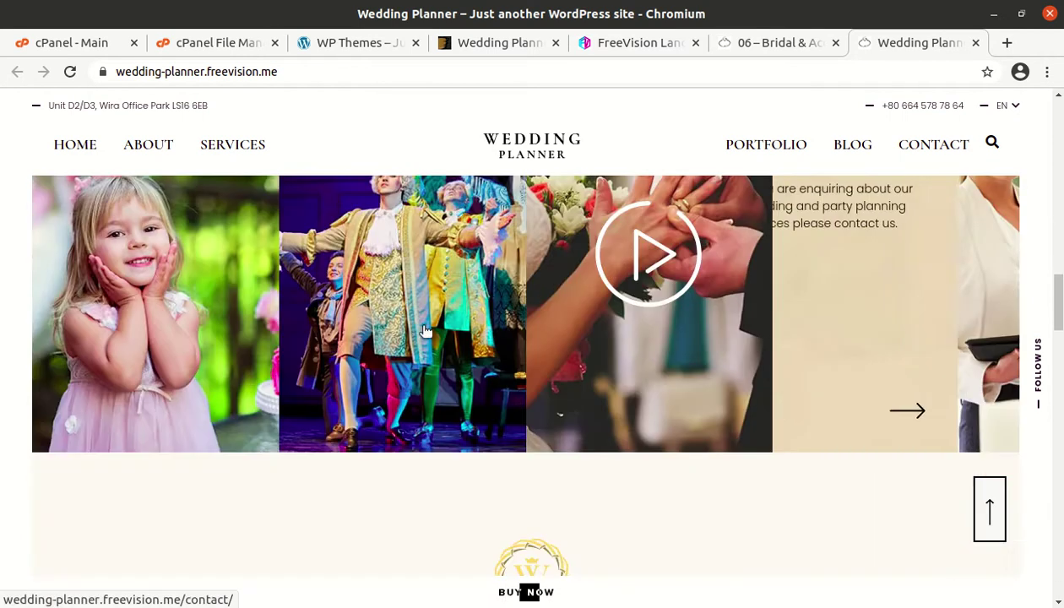
scroll(355, 347, down, 3)
scroll(323, 380, down, 7)
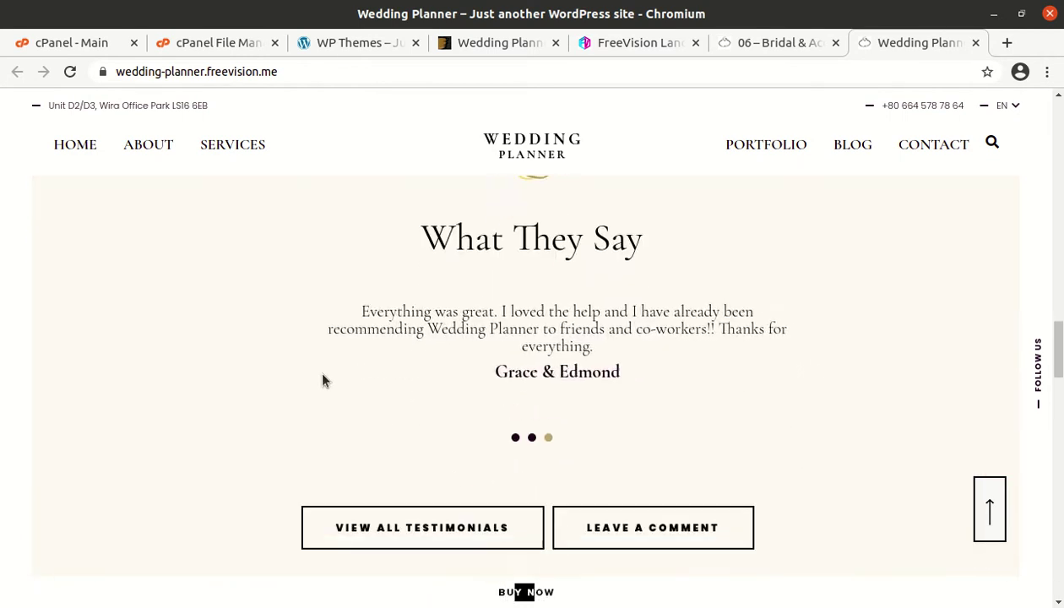
scroll(323, 376, down, 3)
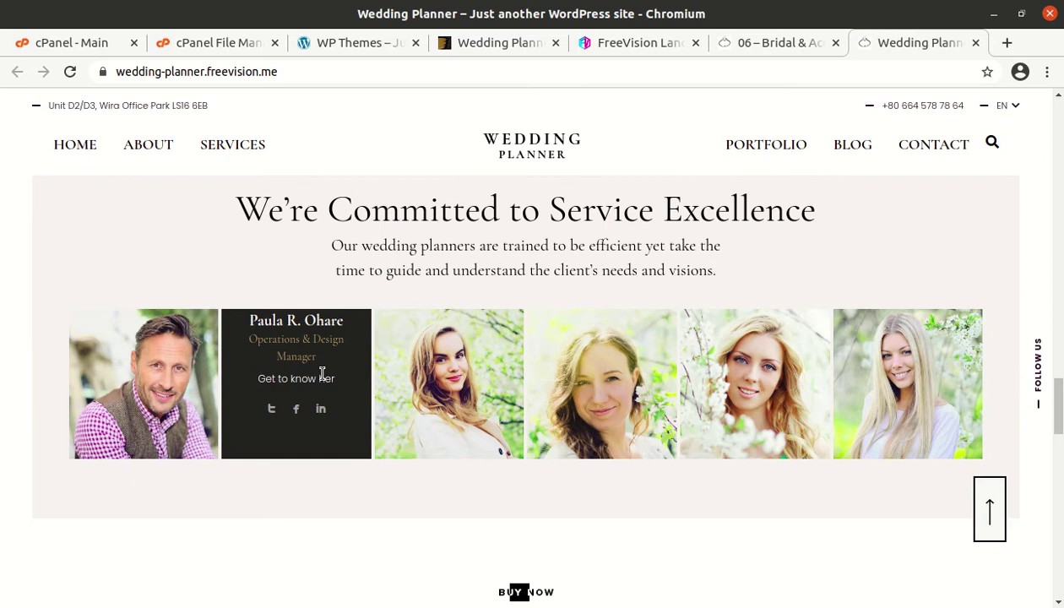
scroll(323, 373, down, 4)
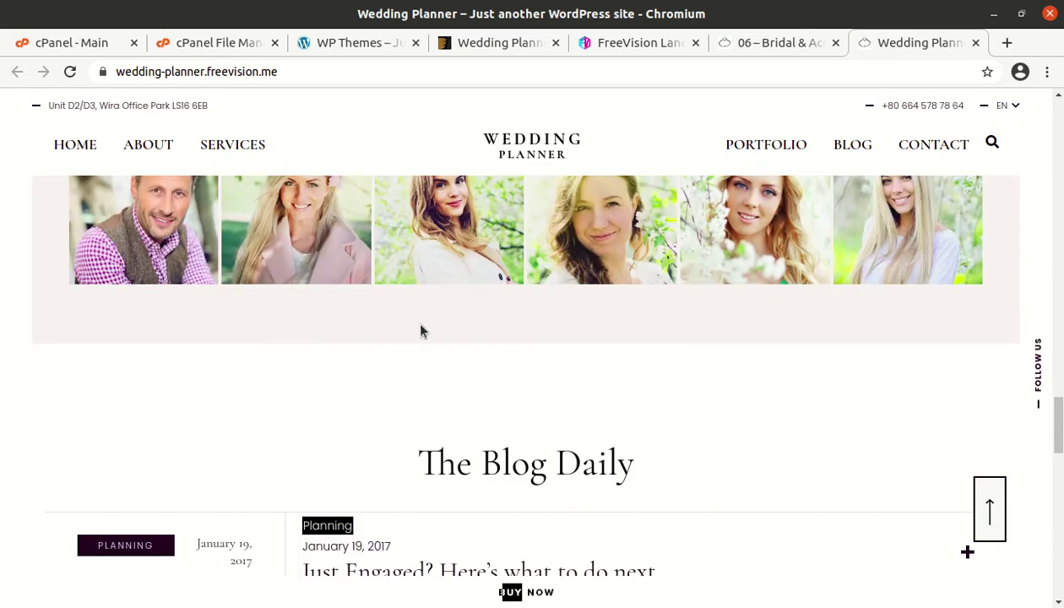
scroll(420, 330, down, 4)
scroll(421, 330, down, 4)
scroll(420, 330, down, 6)
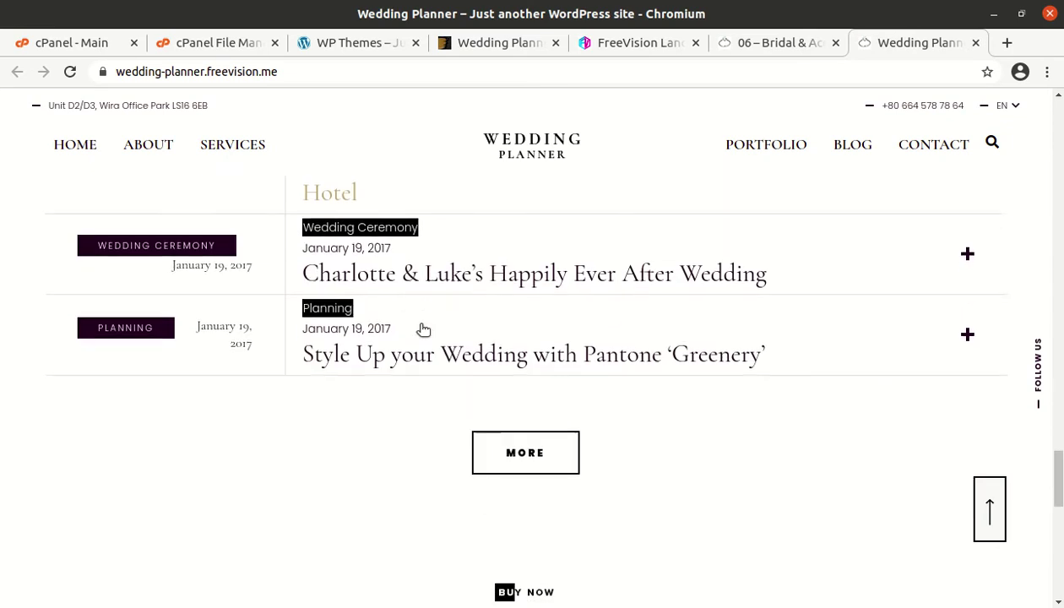
scroll(421, 330, down, 4)
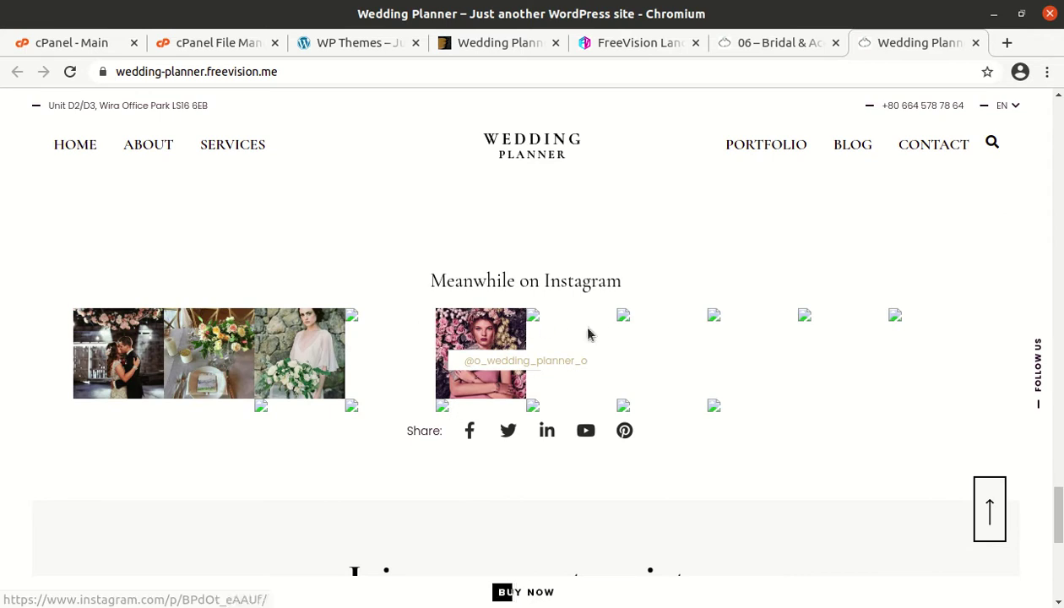
click(70, 73)
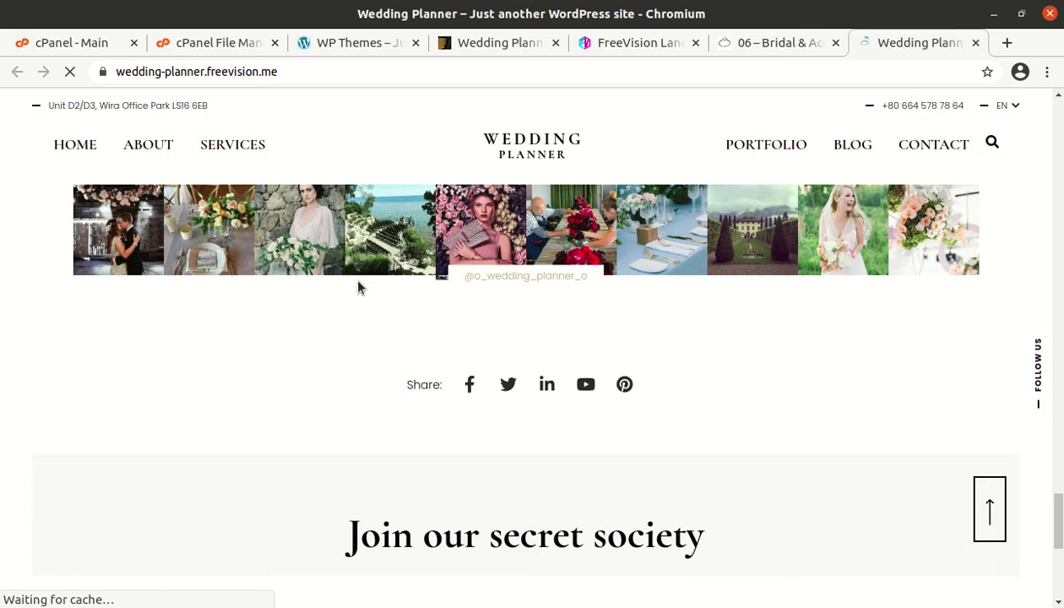
Step: Switch to the WP Themes site and the file manager, and inspect the zip files in the Wedding Planner package's bundled-plugins folder
click(336, 44)
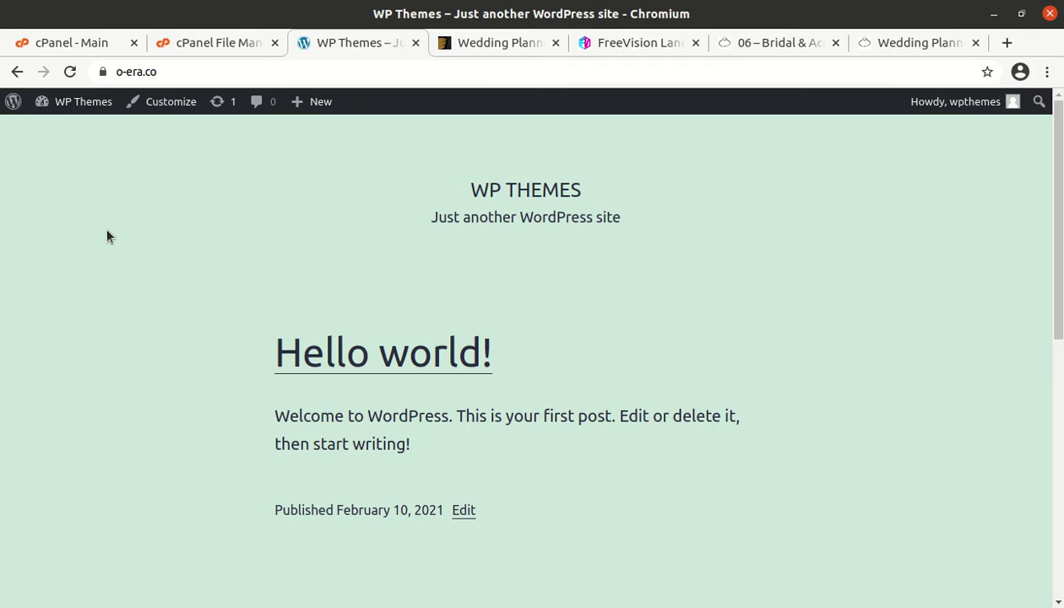
click(2, 34)
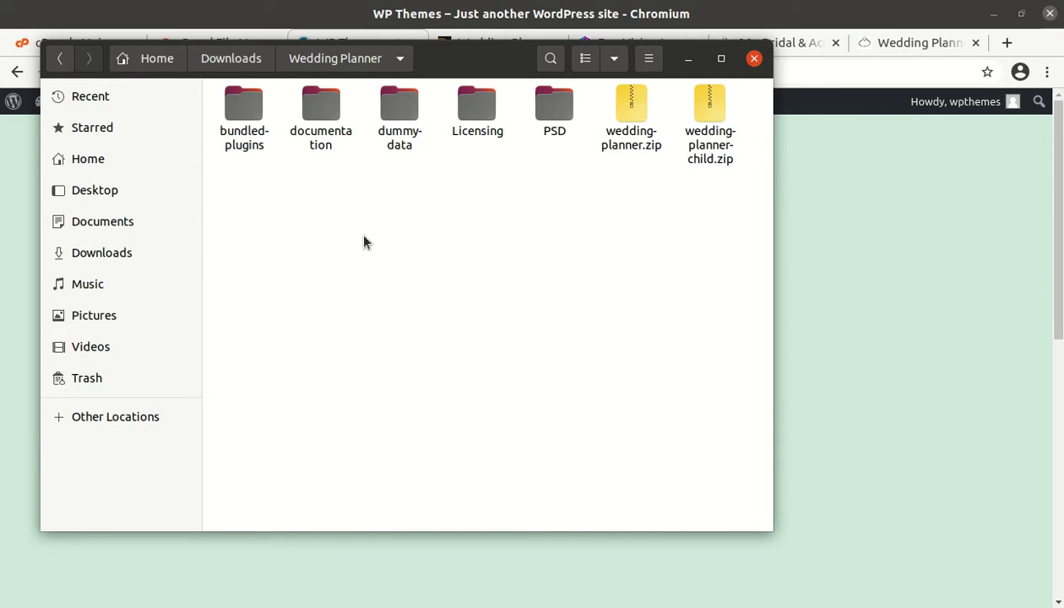
double_click(246, 112)
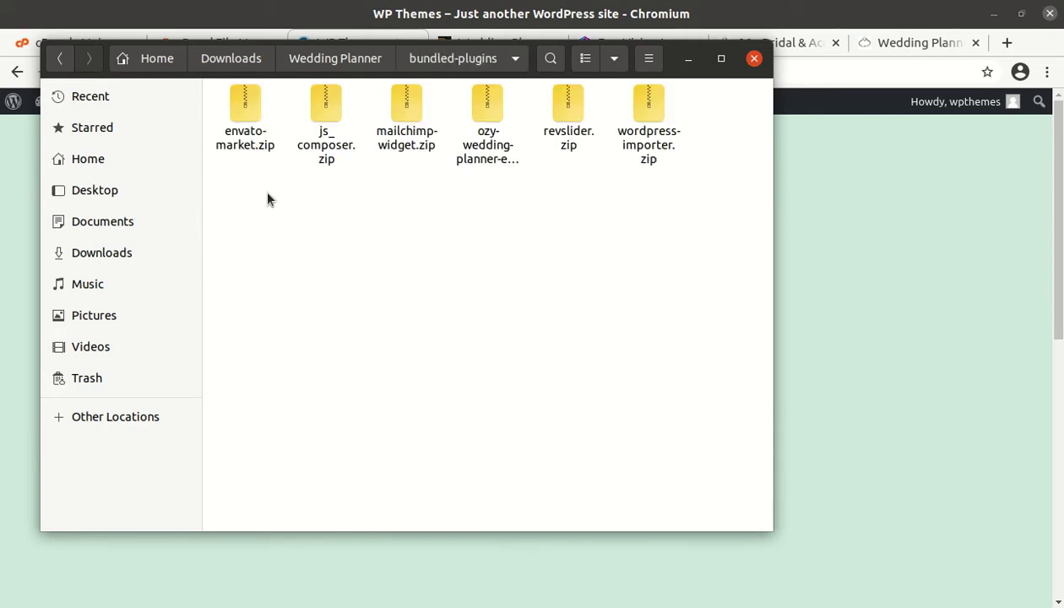
drag(261, 175, 685, 132)
click(416, 65)
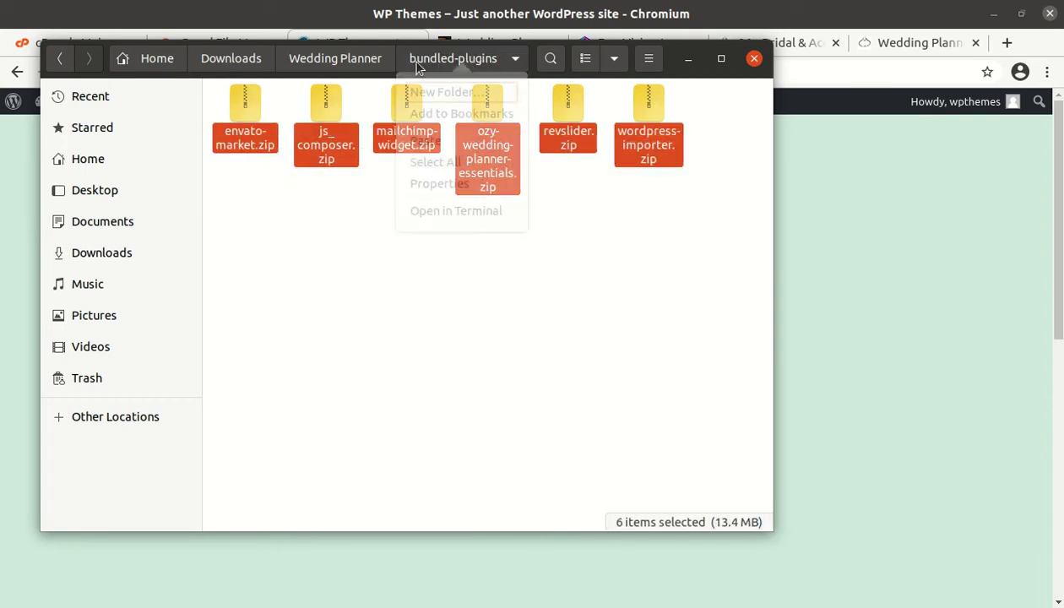
click(374, 59)
click(363, 63)
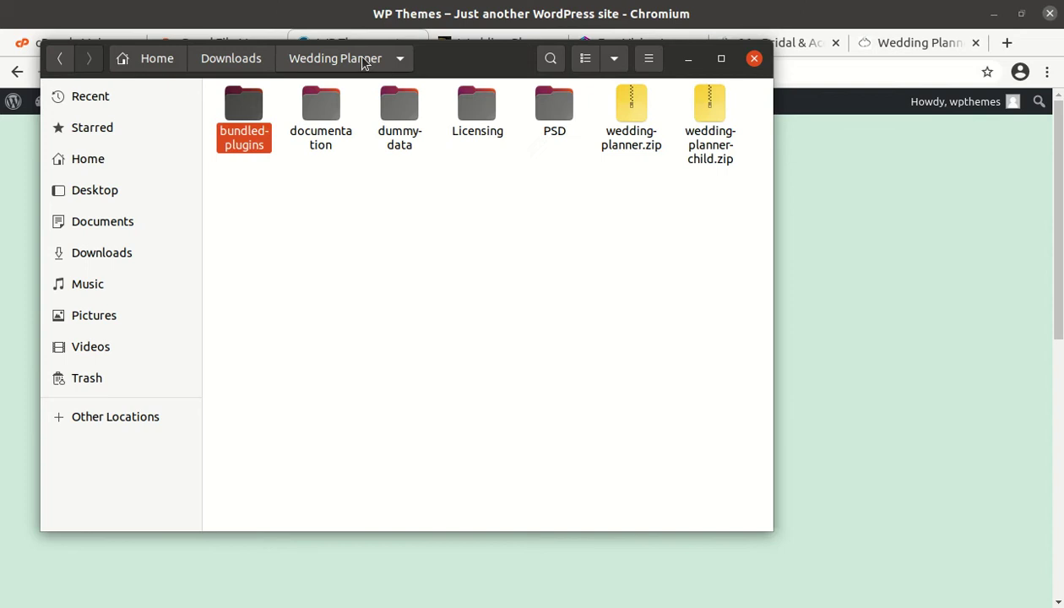
Step: Look through the documentation, dummy-data, Licensing and PSD folders of the Wedding Planner package
click(317, 108)
click(402, 118)
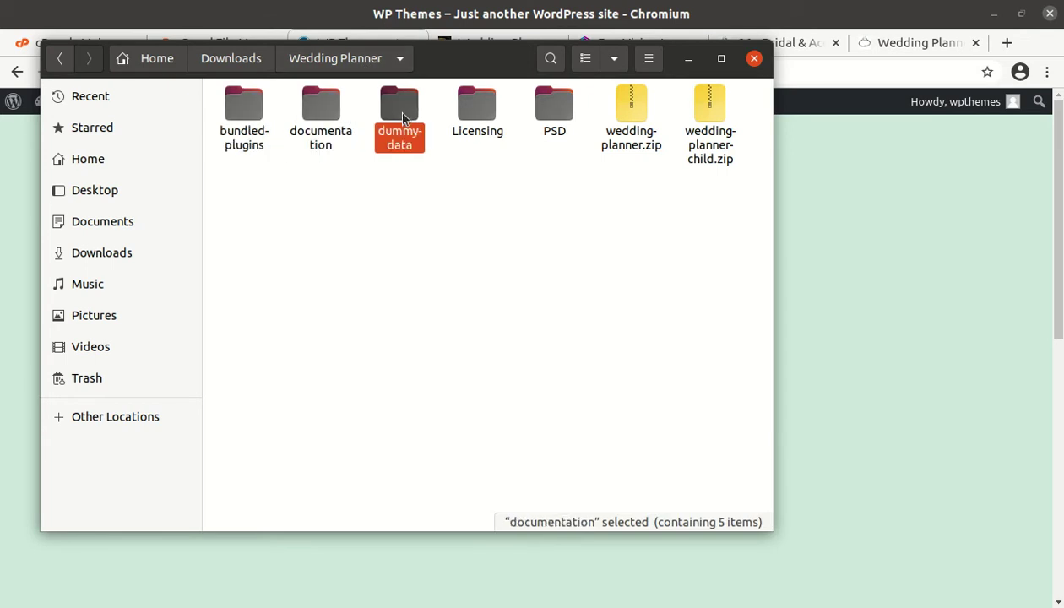
double_click(402, 118)
click(316, 64)
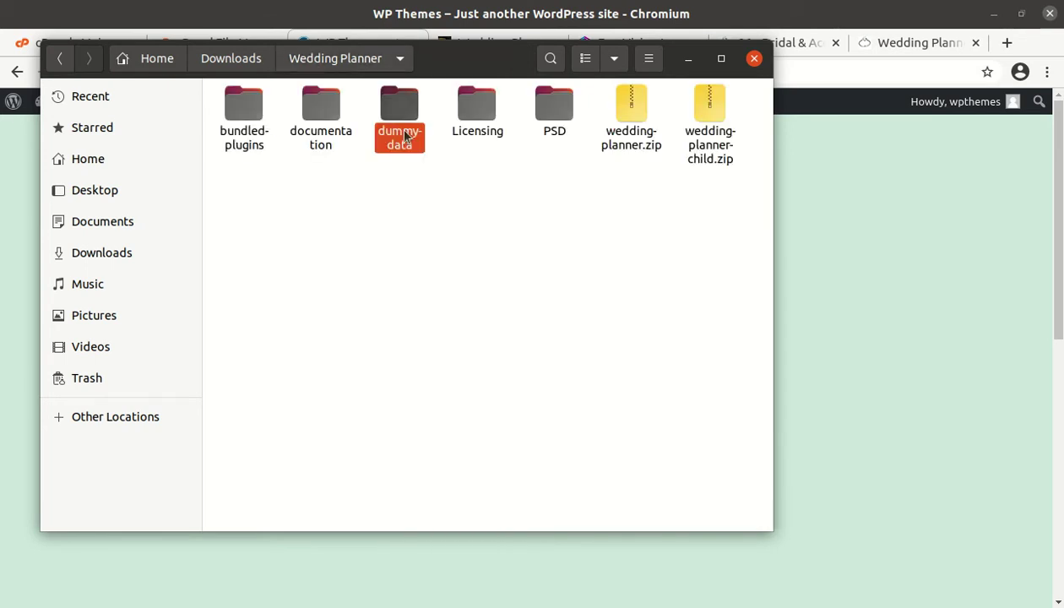
click(488, 112)
double_click(533, 113)
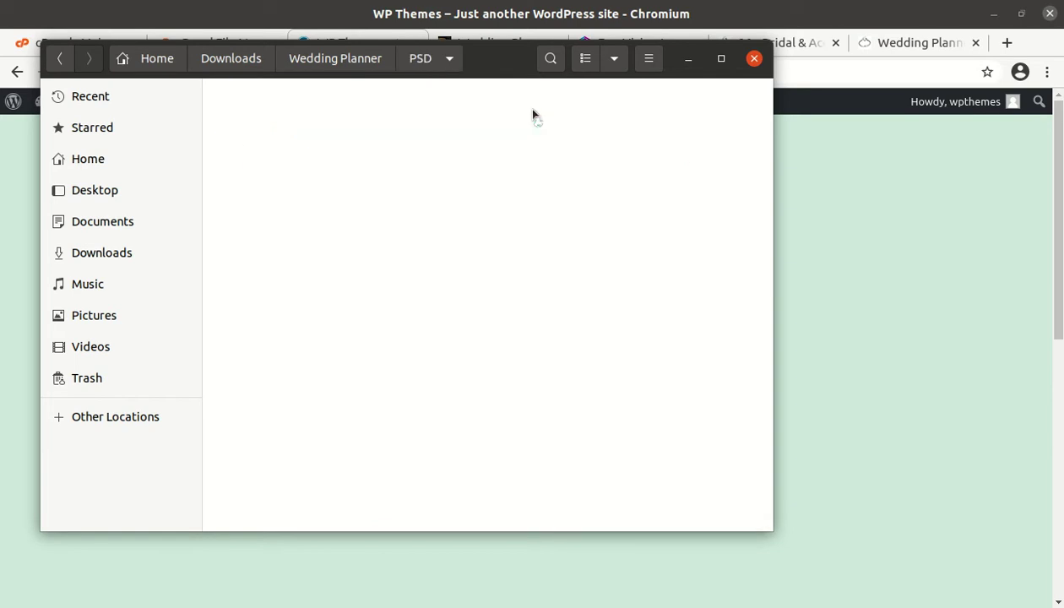
click(331, 70)
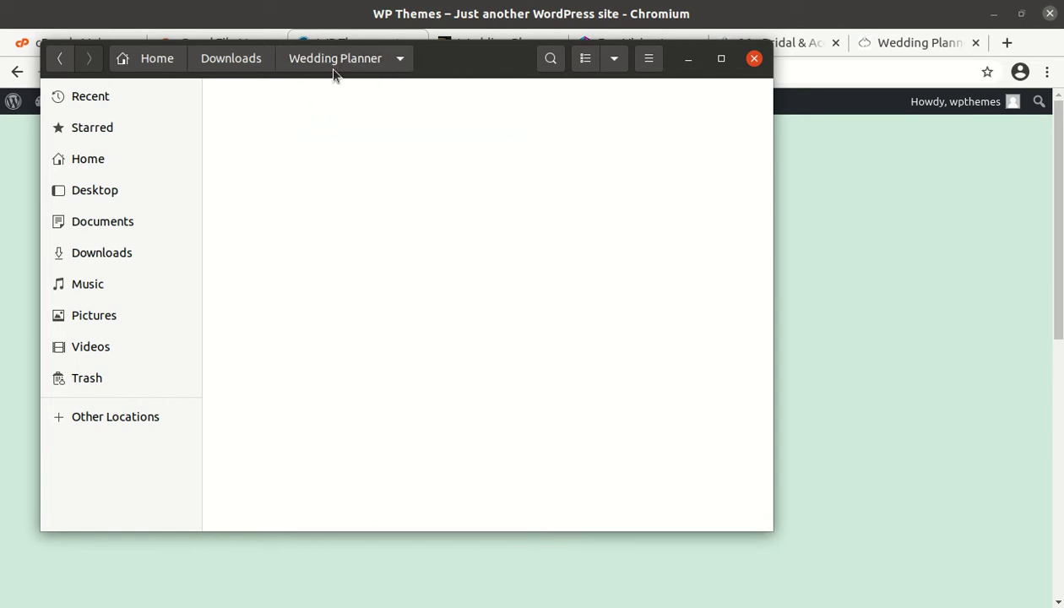
Step: Locate wedding-planner.zip and wedding-planner-child.zip in the Wedding Planner folder and minimize the file manager
click(630, 108)
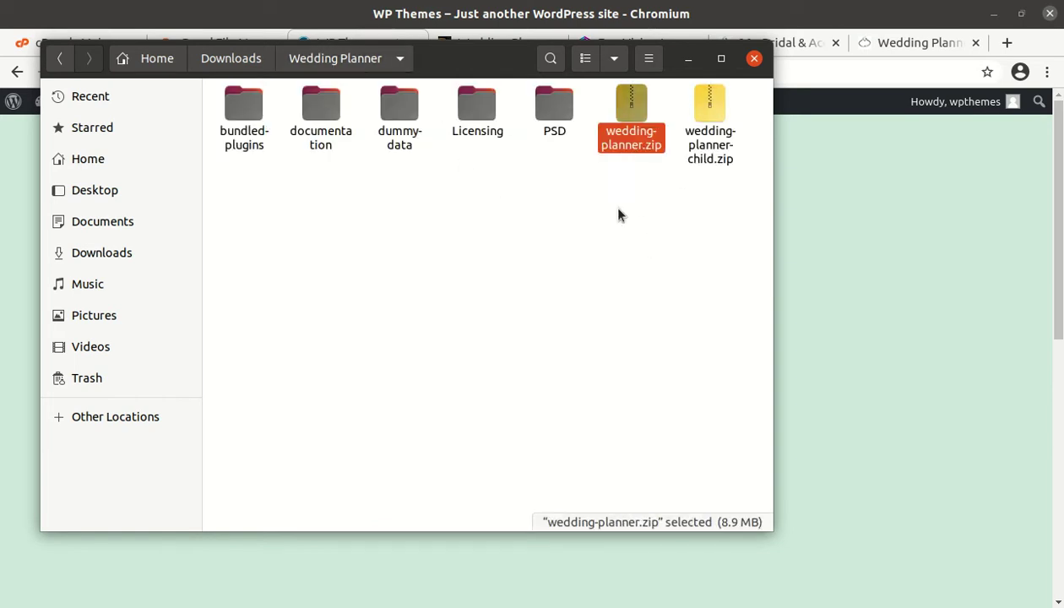
click(708, 152)
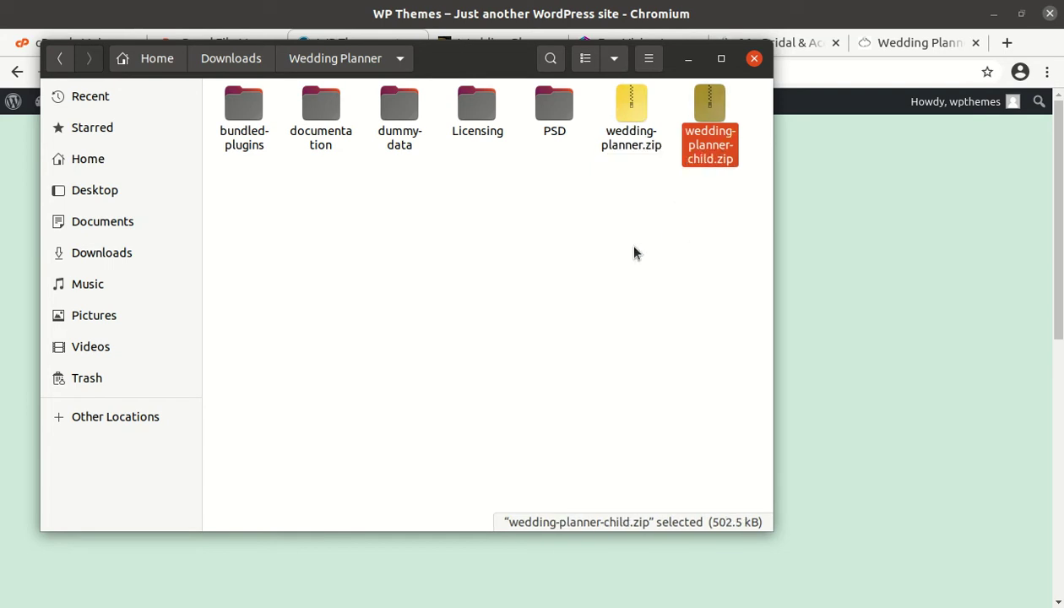
click(688, 58)
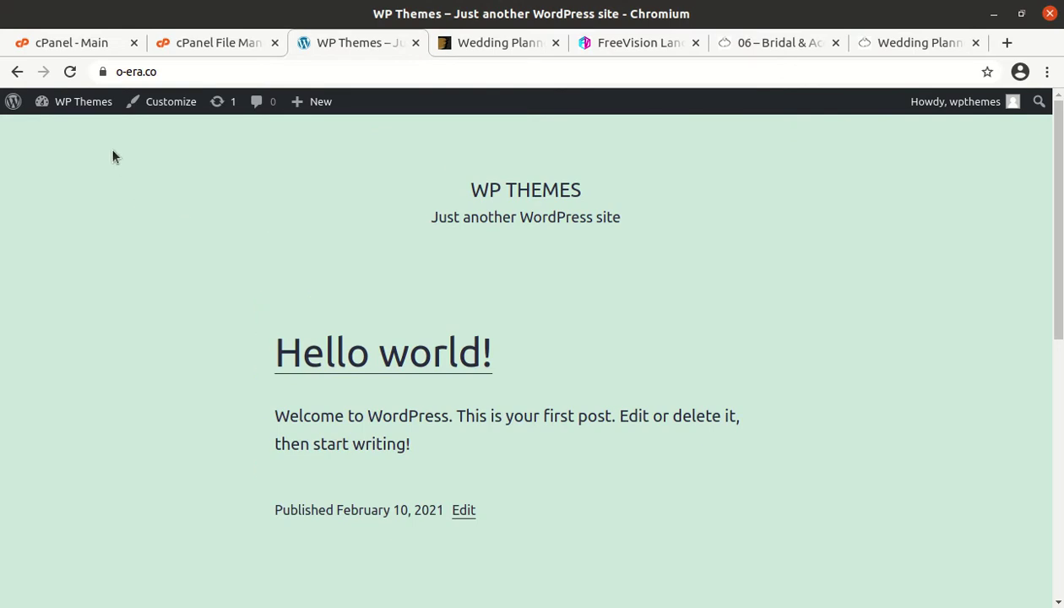
Step: Show the installed themes in the WordPress admin and view the details of the active Twenty Twenty-One theme
mouse_move(79, 106)
click(71, 157)
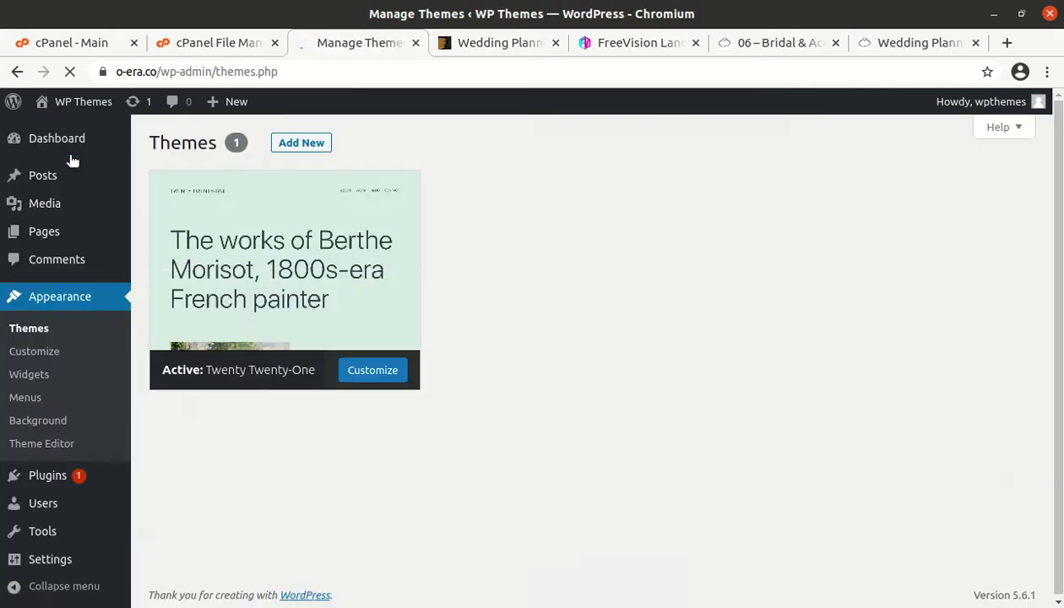
click(232, 241)
scroll(233, 241, down, 2)
scroll(232, 241, up, 2)
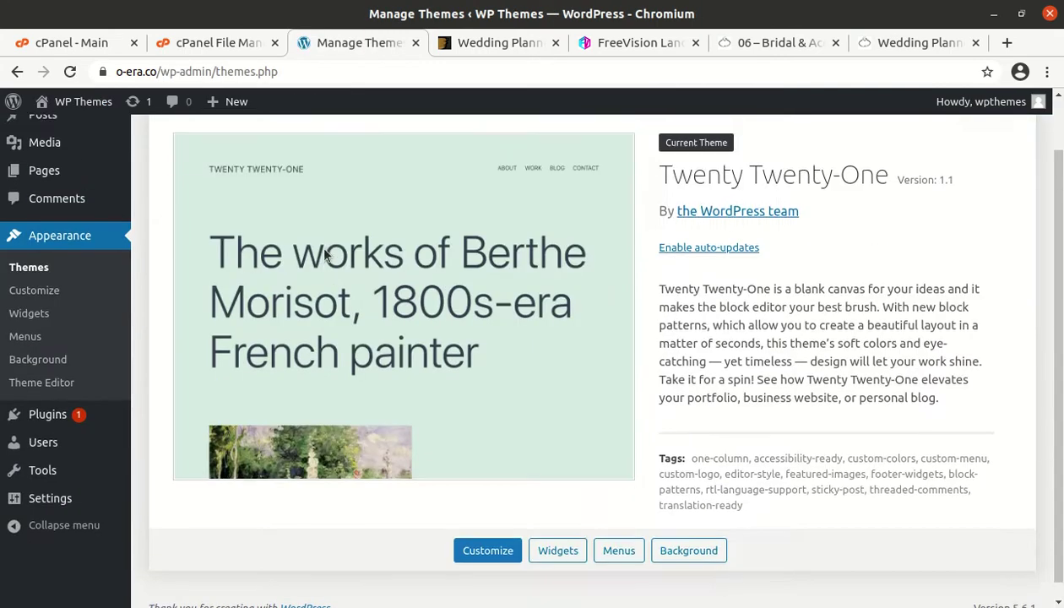
click(299, 146)
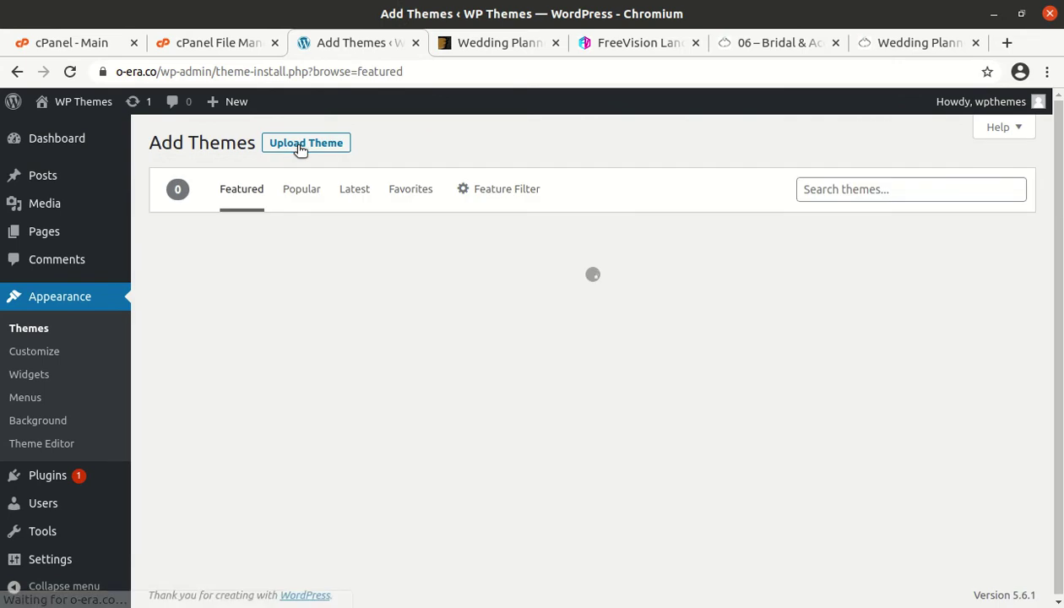
click(299, 146)
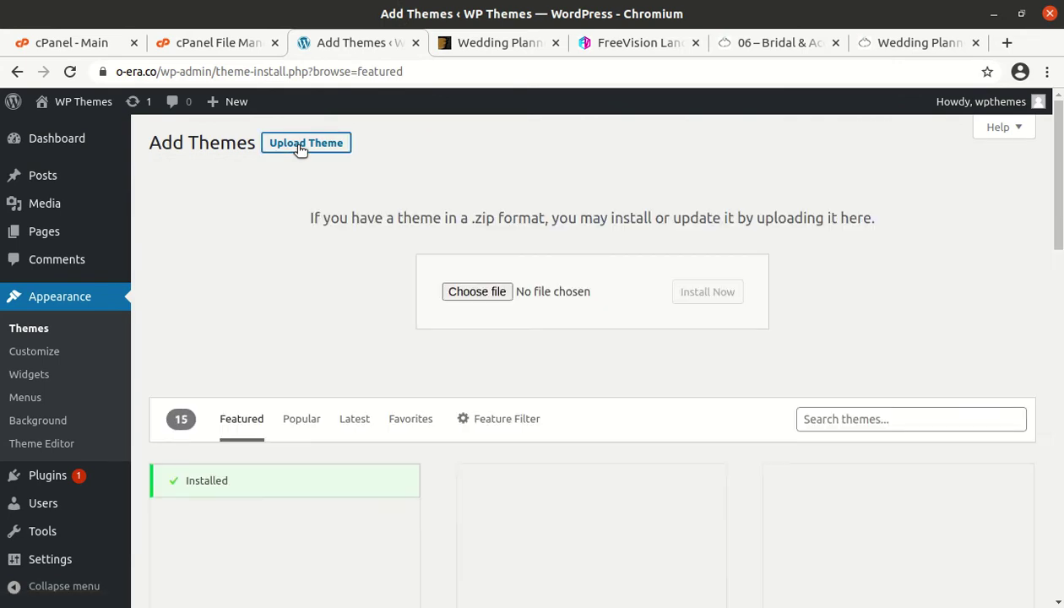
click(478, 296)
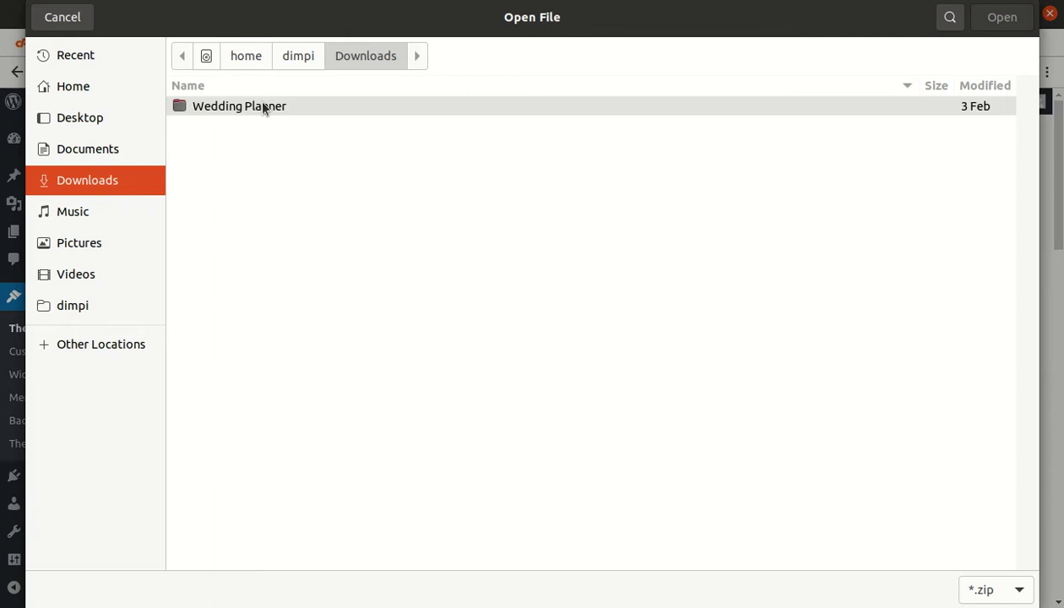
double_click(262, 106)
click(264, 201)
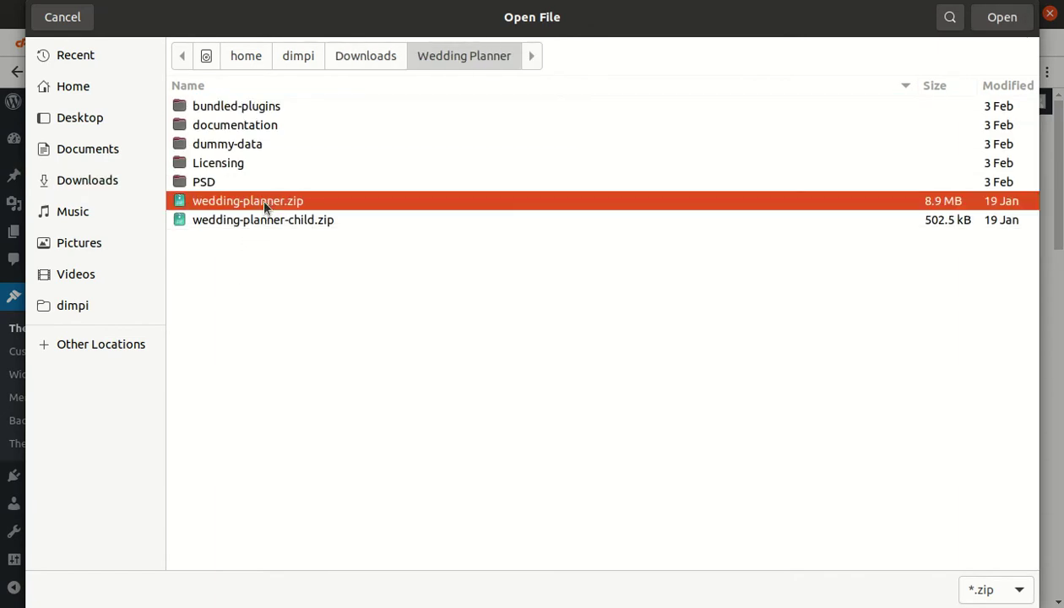
click(62, 21)
Step: Switch to cPanel File Manager and upload wedding-planner.zip from the Wedding Planner folder to o-era.co/wp-content/themes
click(216, 43)
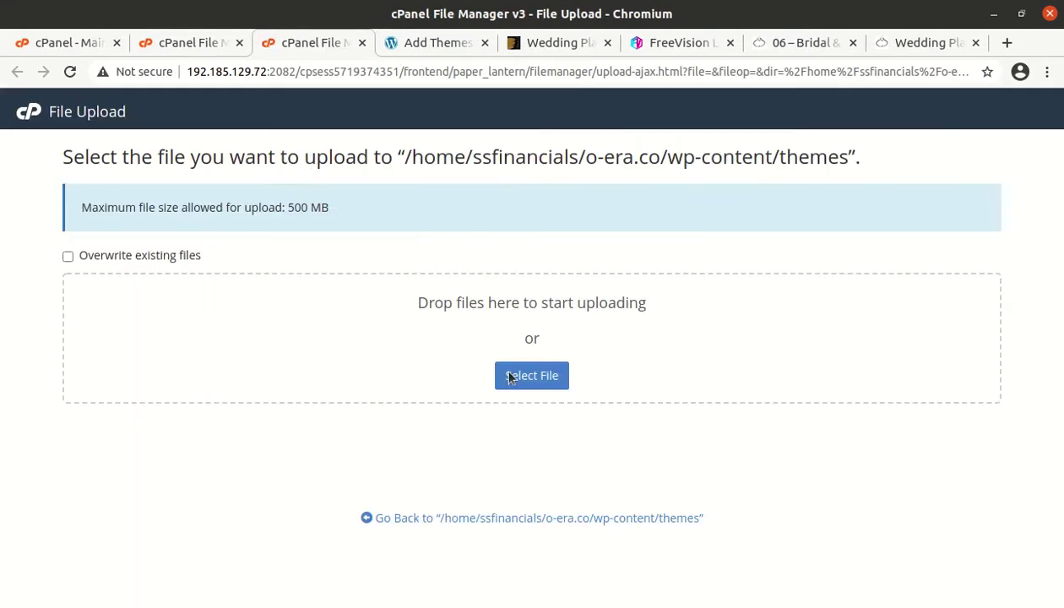
click(539, 382)
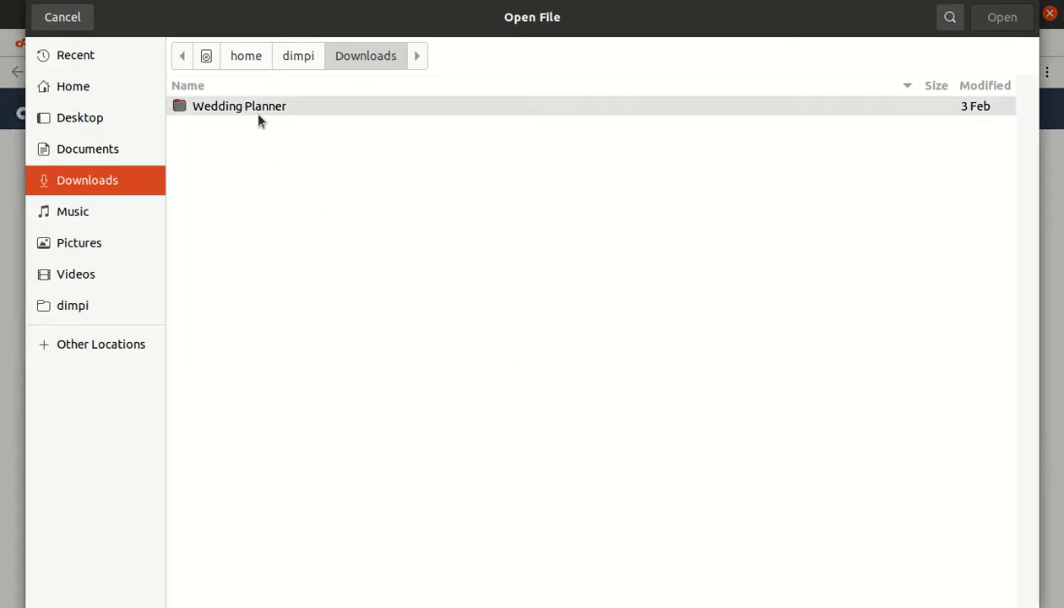
double_click(255, 112)
click(256, 201)
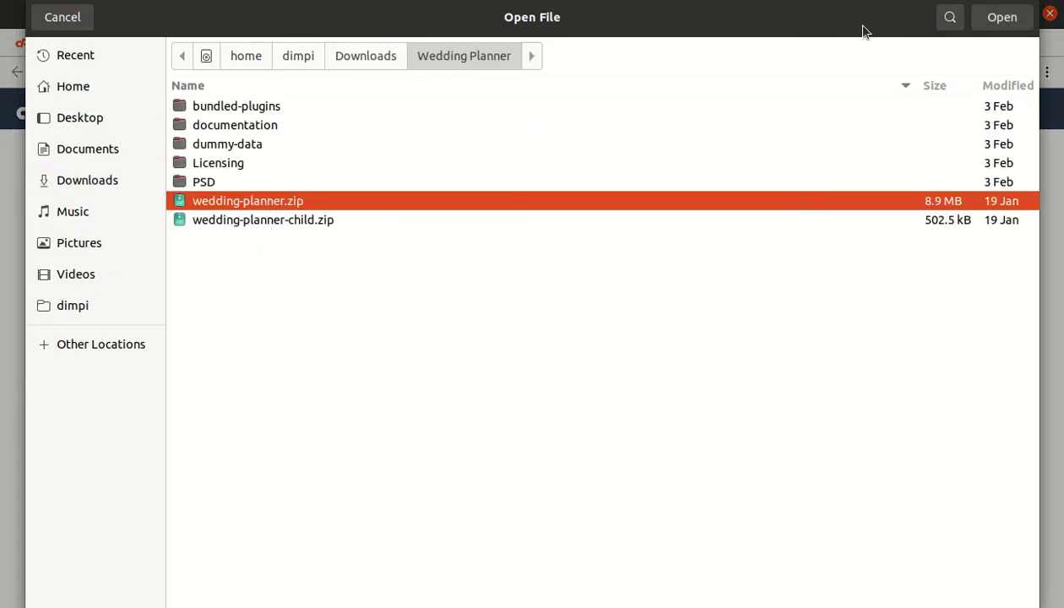
click(995, 18)
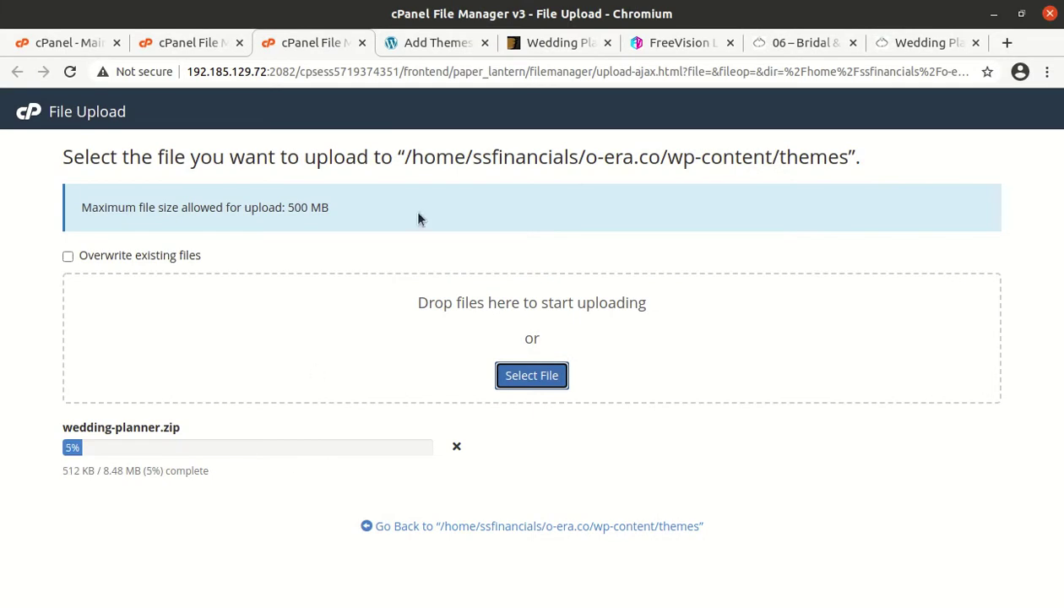
click(445, 53)
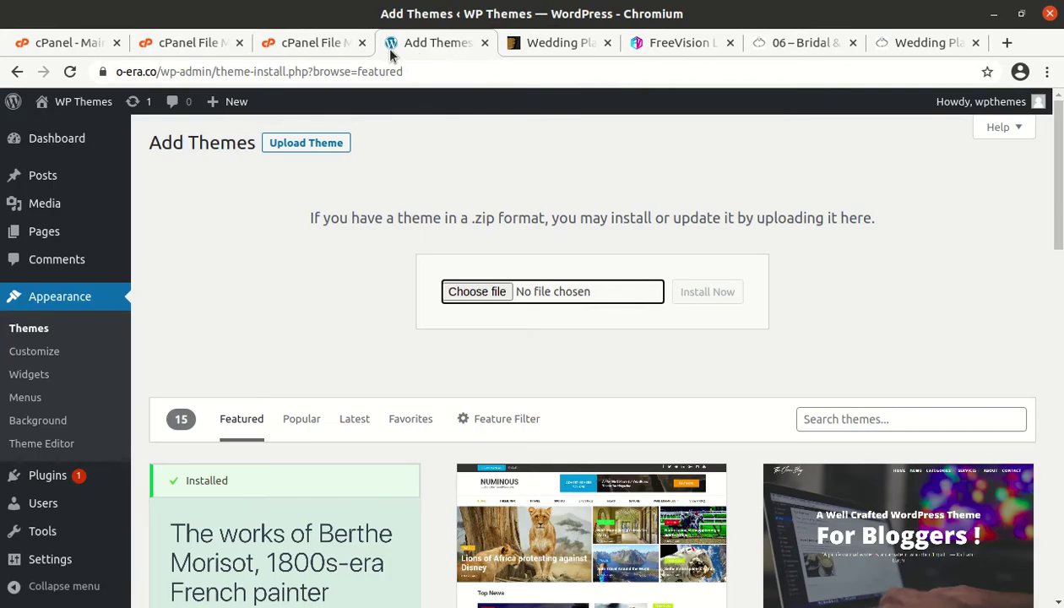
click(334, 49)
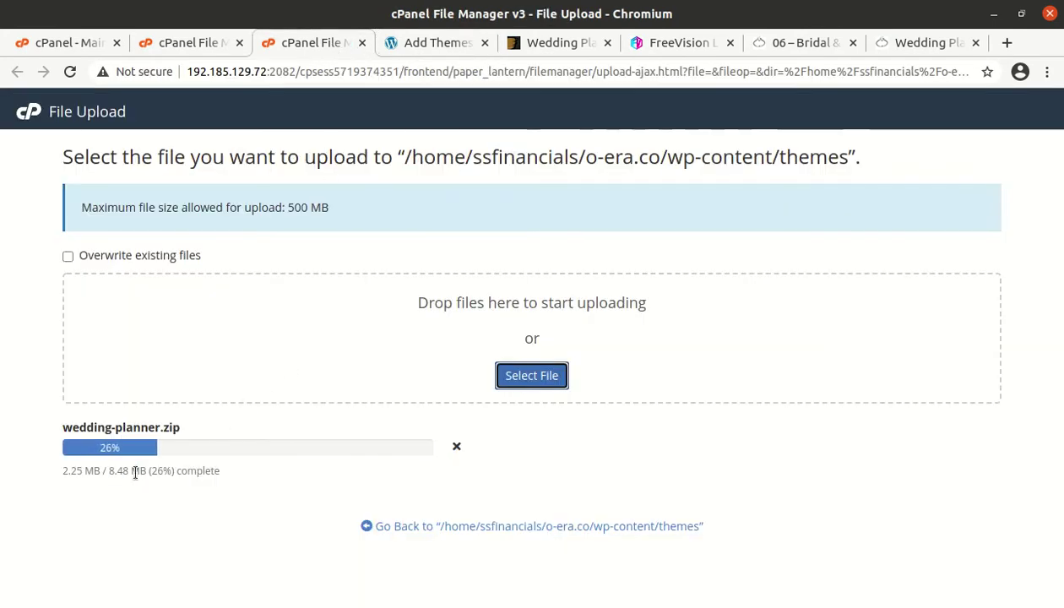
Step: Close the finished upload page, extract wedding-planner.zip in o-era.co/wp-content/themes and reload the folder listing
drag(107, 472, 128, 475)
click(163, 516)
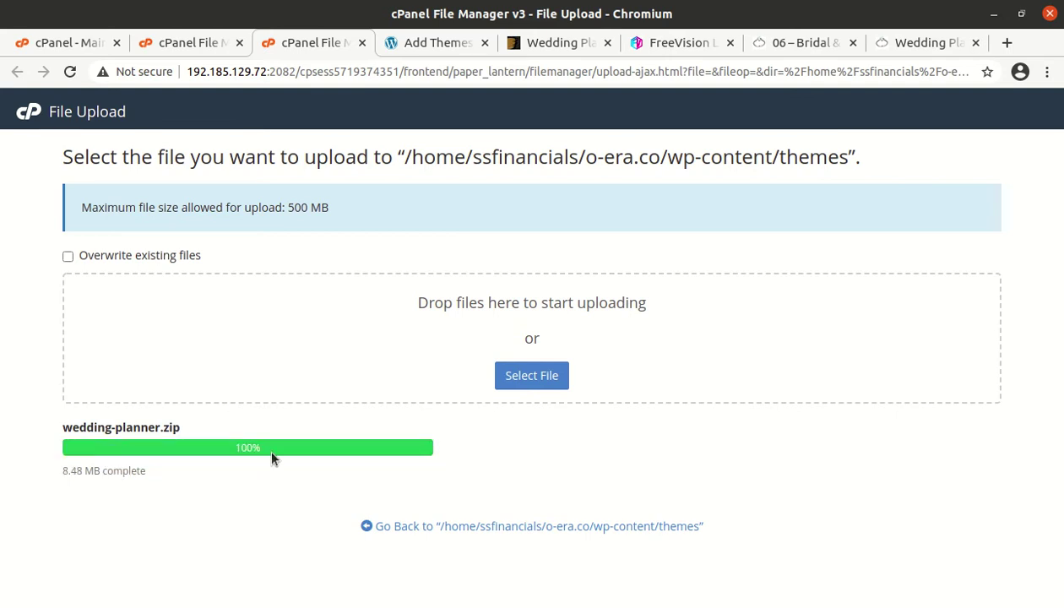
key(ctrl+w)
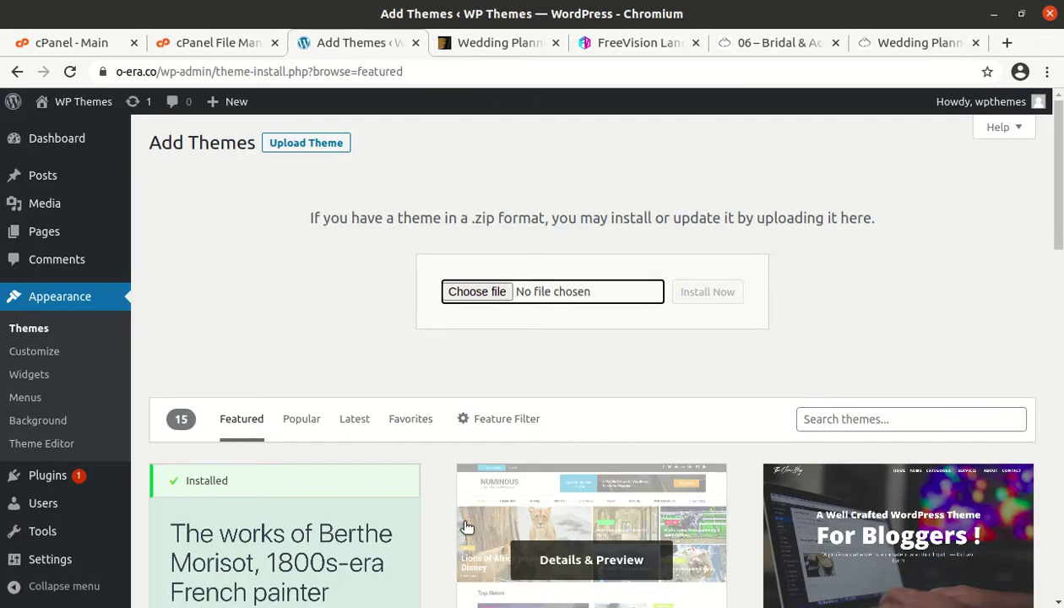
click(220, 42)
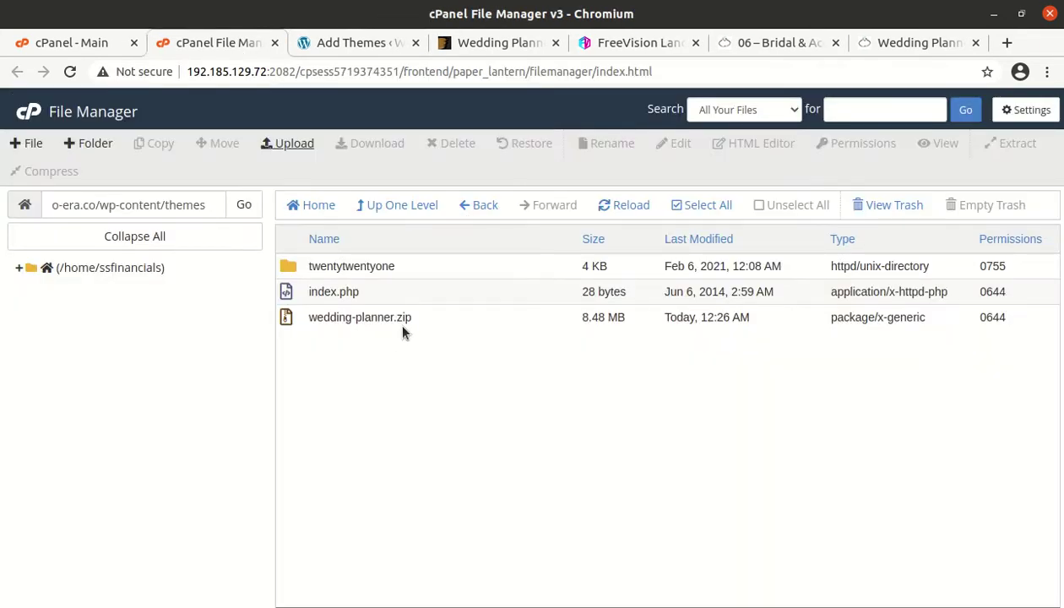
click(424, 319)
right_click(424, 320)
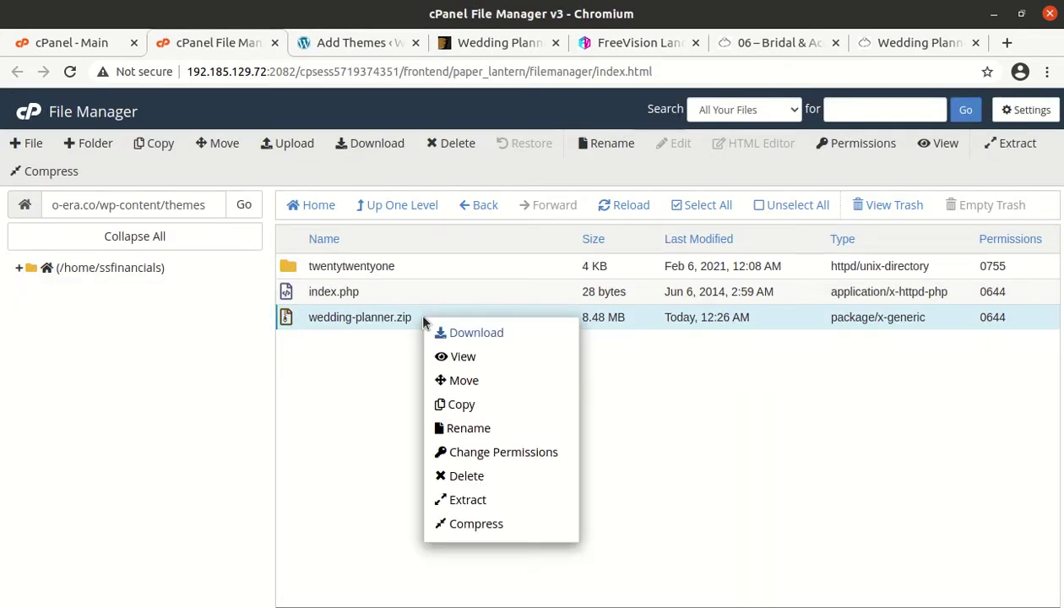
click(457, 502)
click(665, 432)
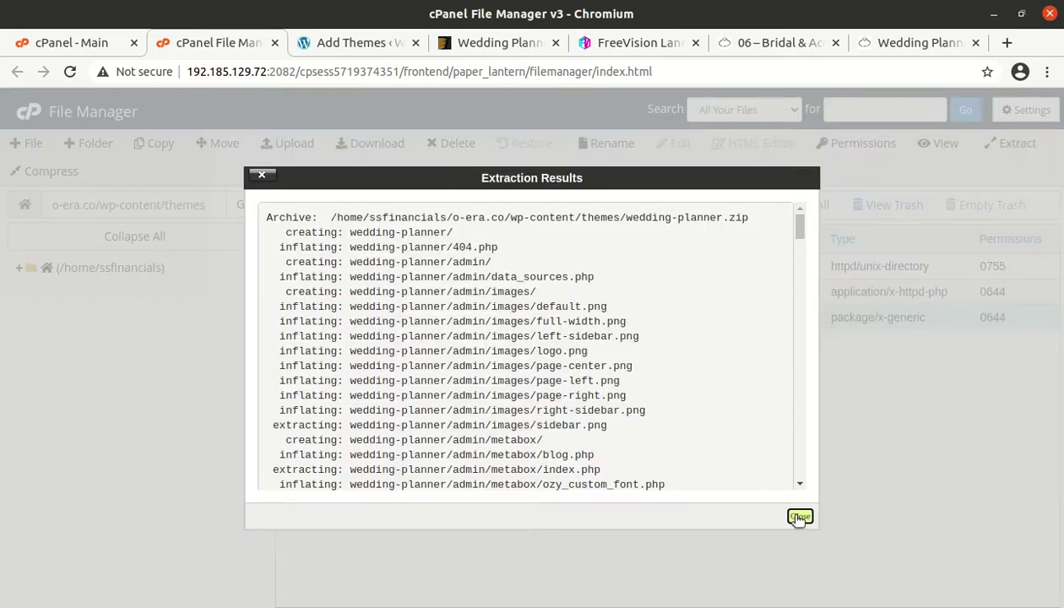
click(798, 516)
click(624, 205)
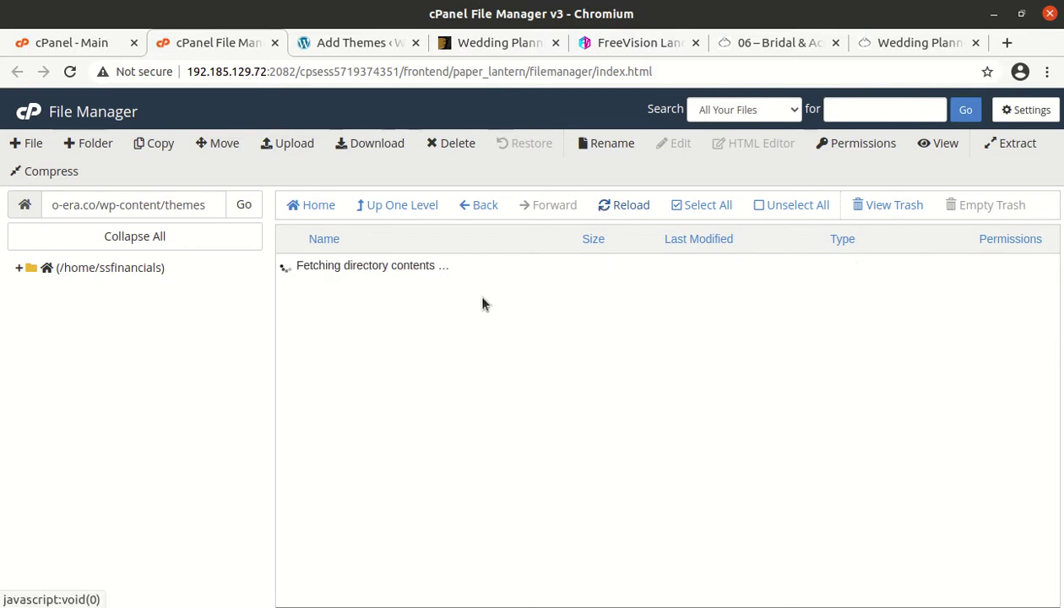
Step: Look through the files and folders inside the extracted wedding-planner theme folder
double_click(402, 293)
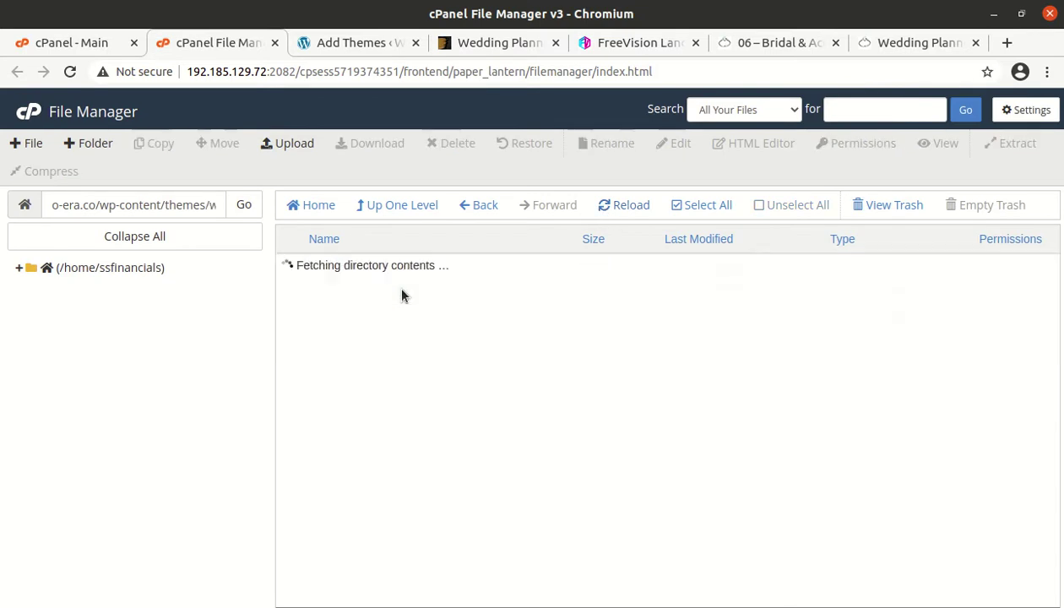
scroll(389, 304, down, 1)
scroll(391, 306, down, 5)
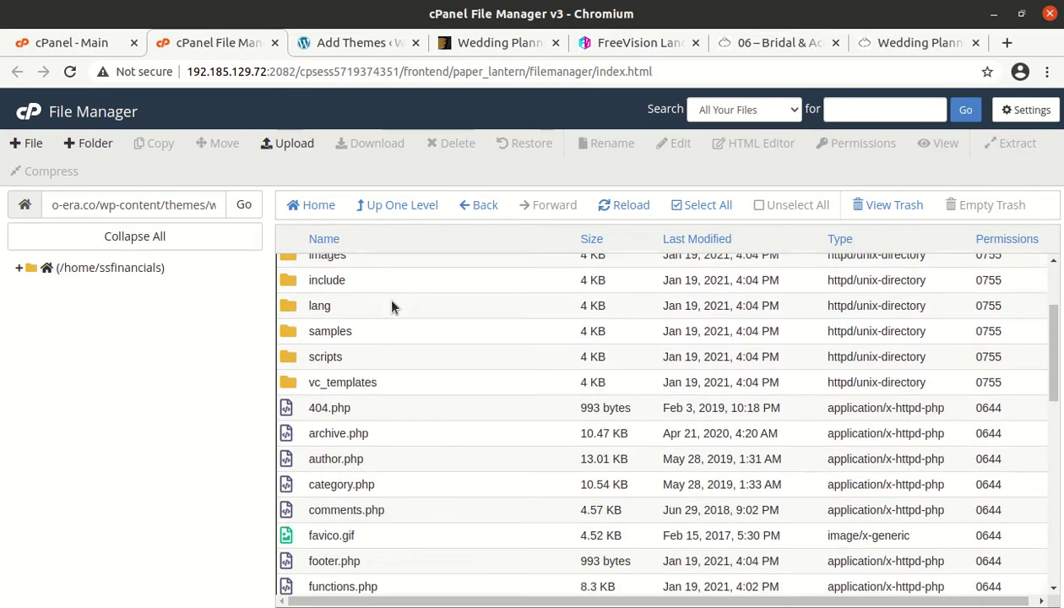
scroll(391, 306, down, 3)
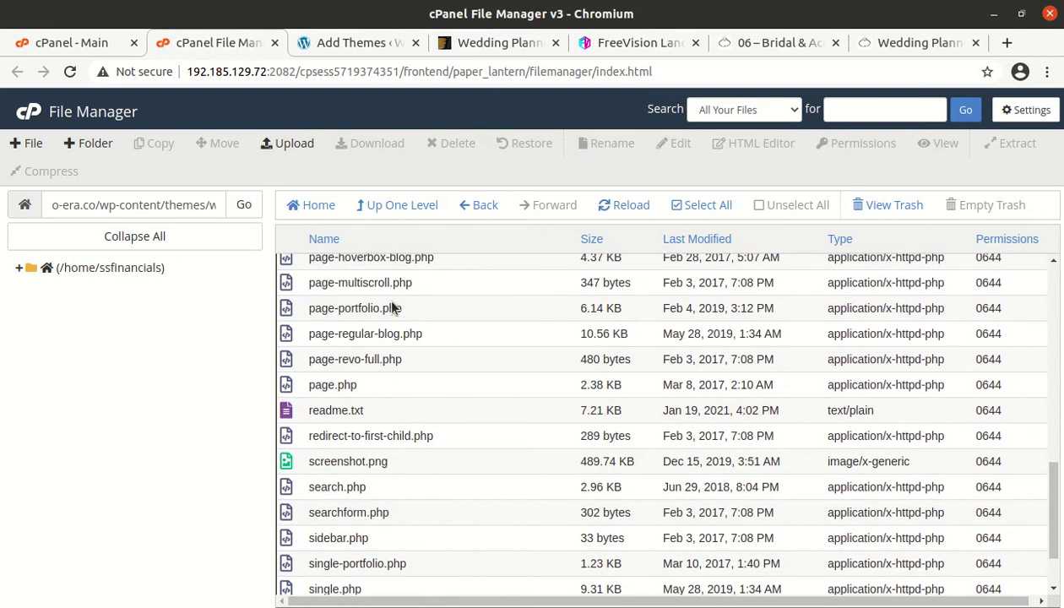
scroll(391, 304, up, 10)
Step: Return to the themes folder and permanently delete wedding-planner.zip, skipping the trash
click(397, 207)
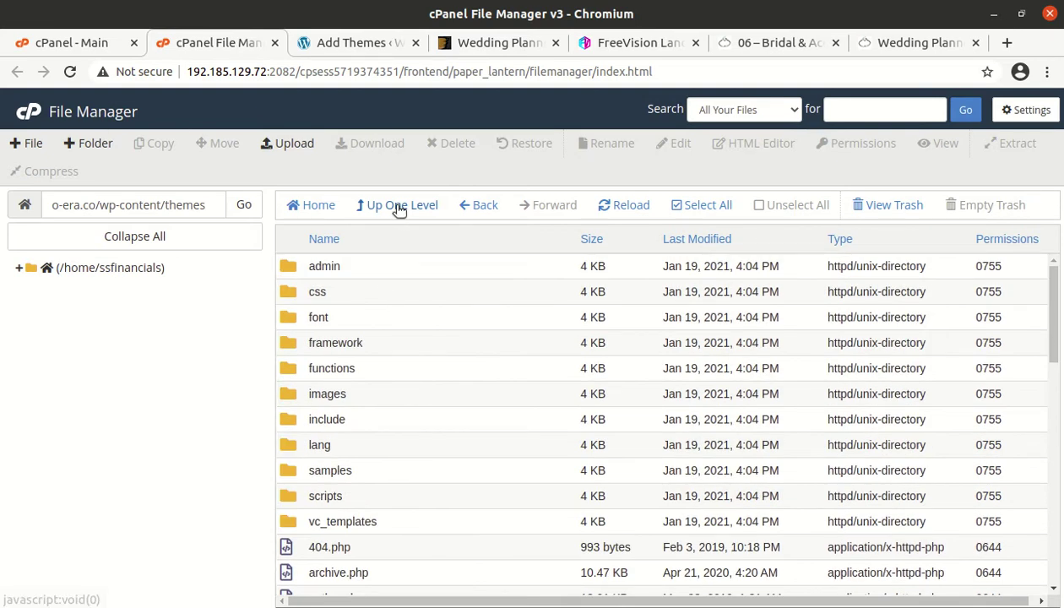
click(421, 349)
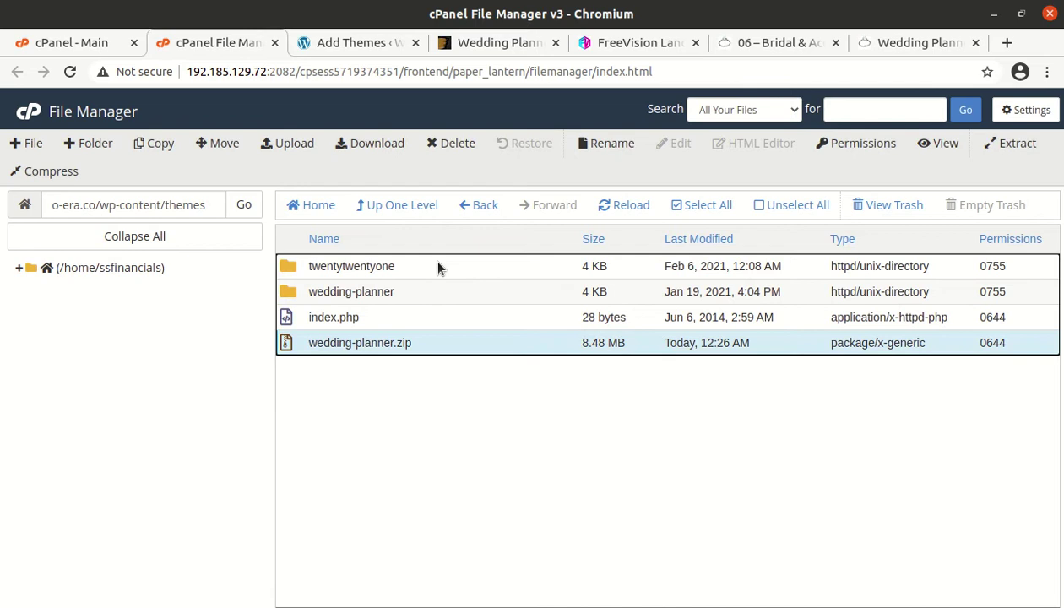
click(441, 144)
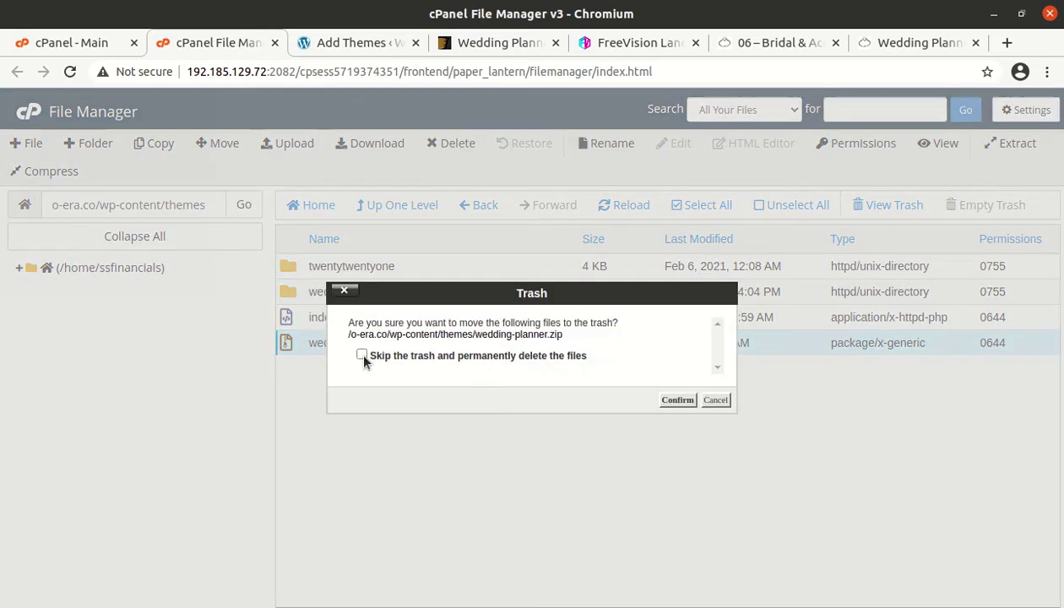
click(362, 355)
click(676, 400)
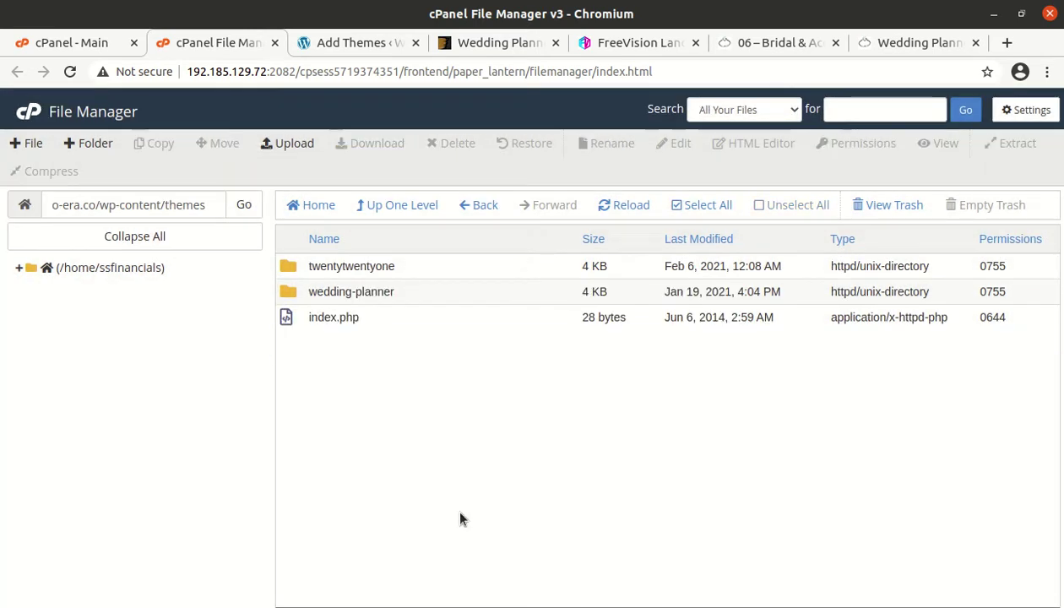
Step: Show the installed themes in the WordPress admin and examine the Wedding Planner theme's version, author and description
click(341, 46)
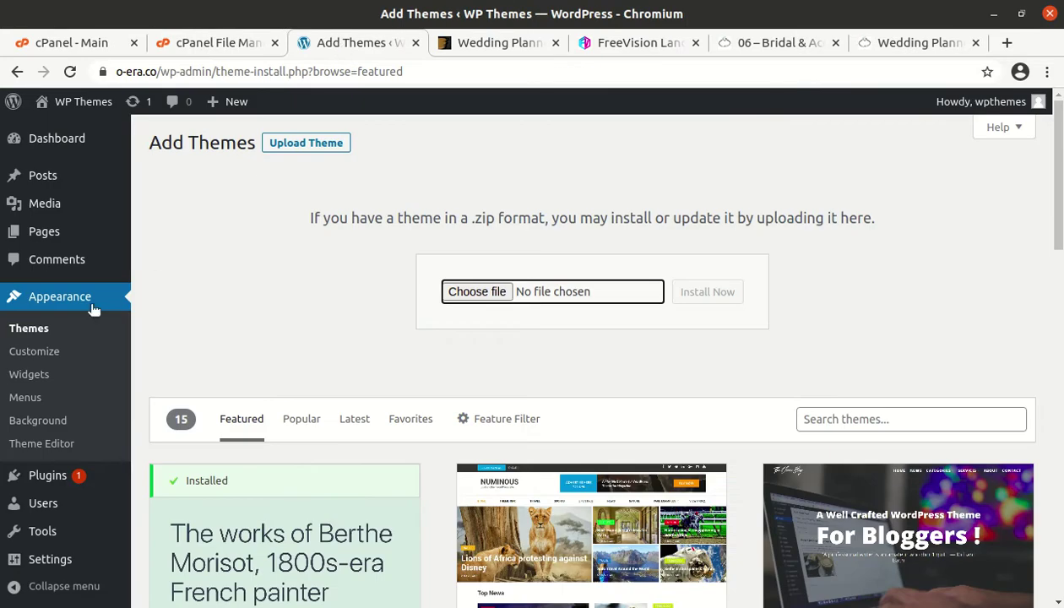
click(39, 332)
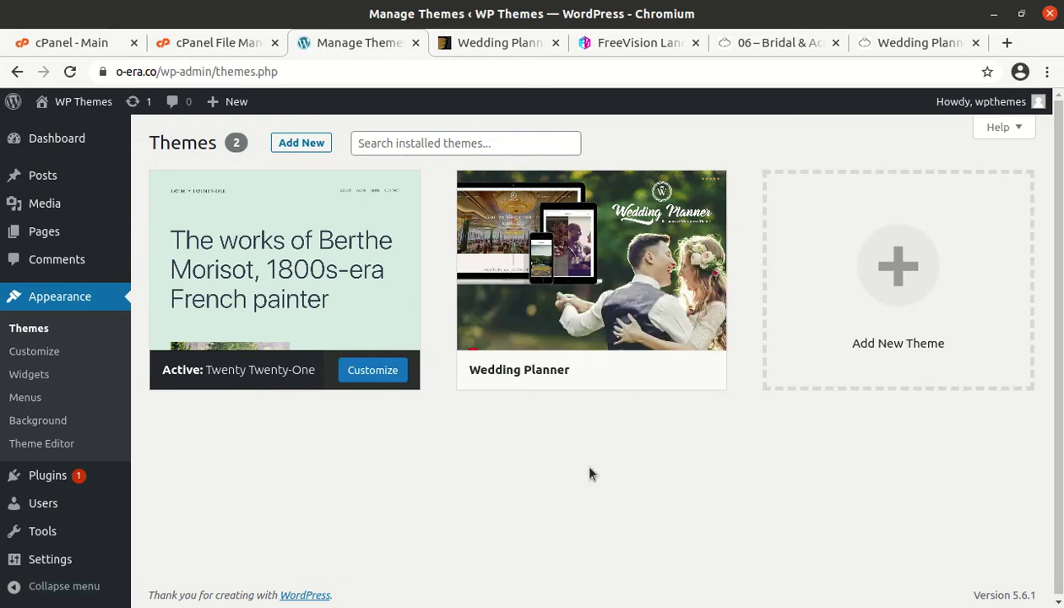
mouse_move(550, 353)
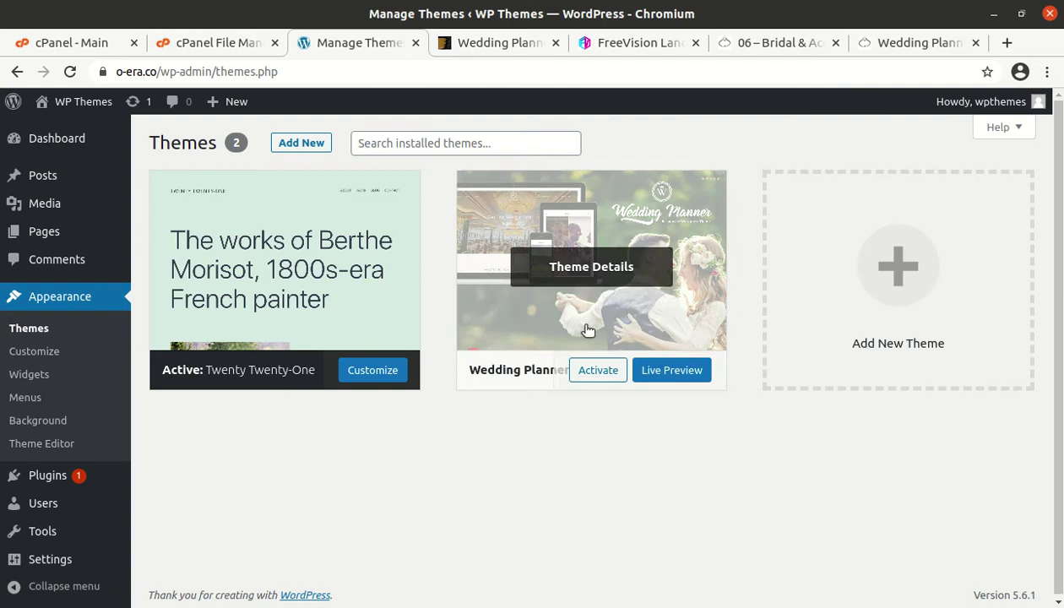
click(585, 277)
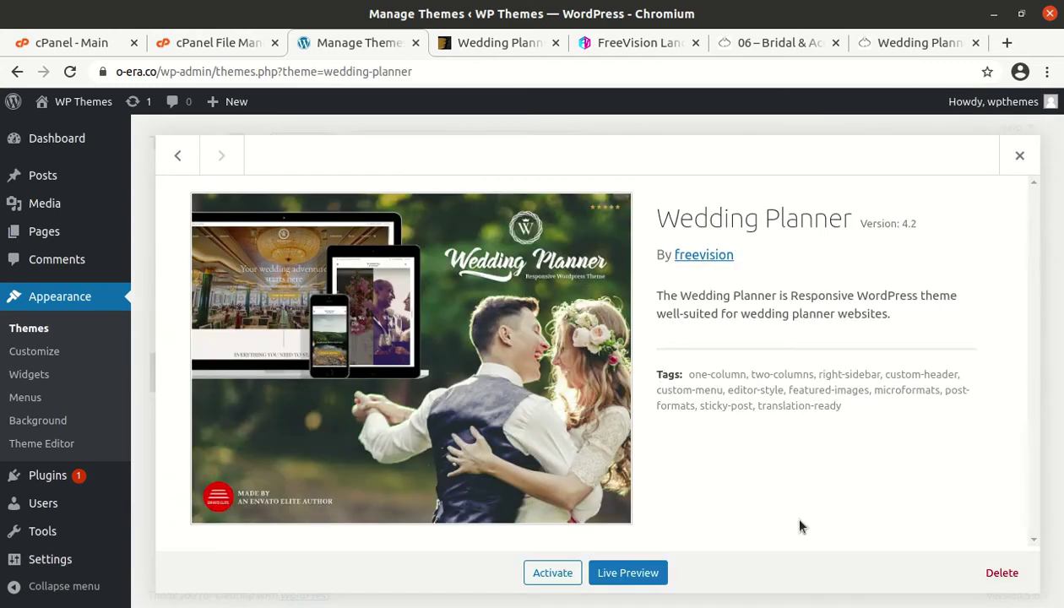
drag(656, 218, 901, 223)
drag(731, 255, 668, 256)
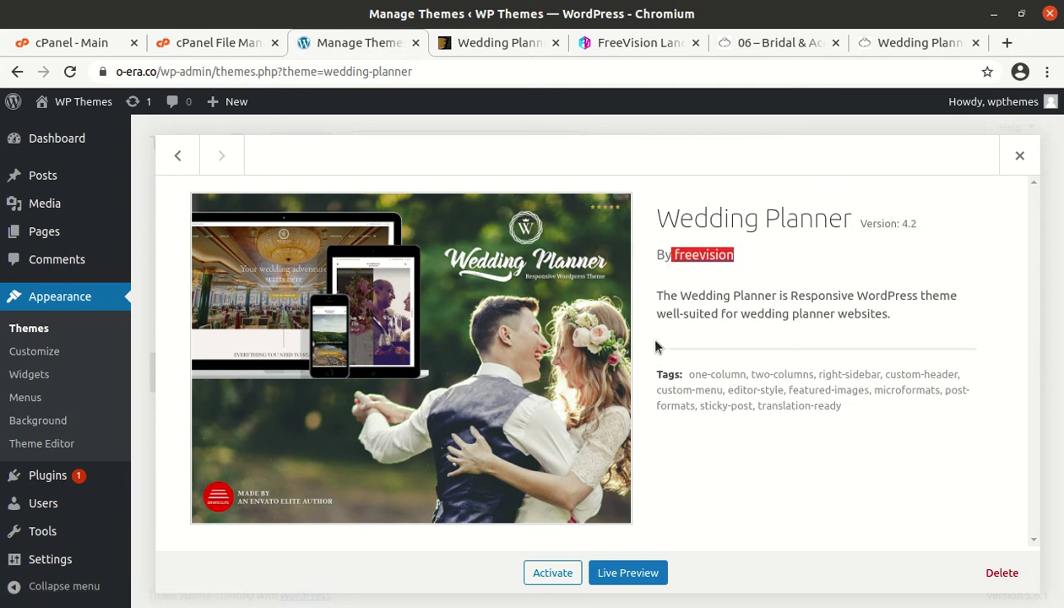
drag(651, 306, 904, 314)
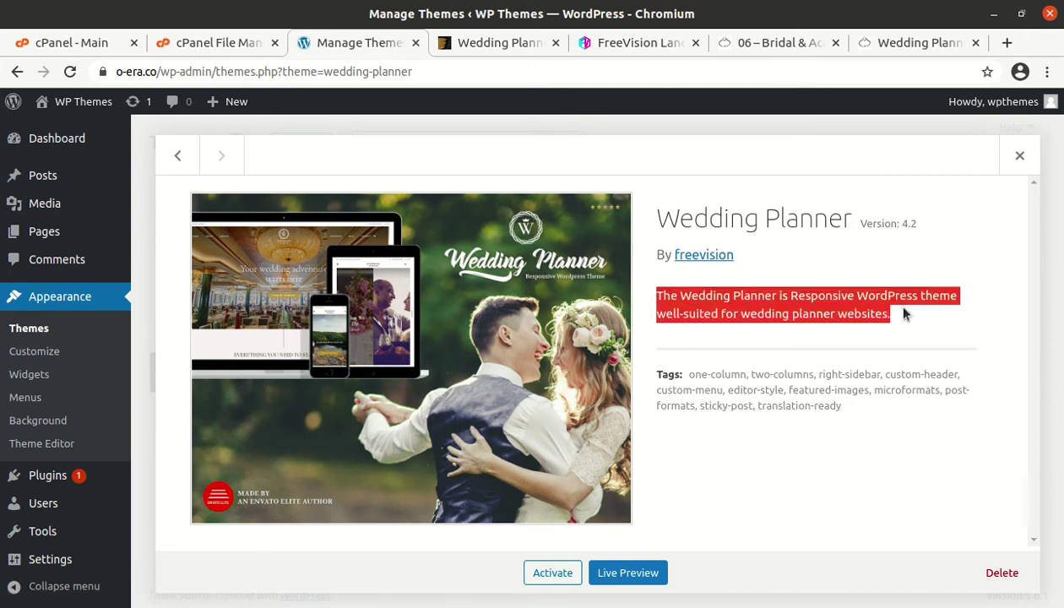
click(939, 317)
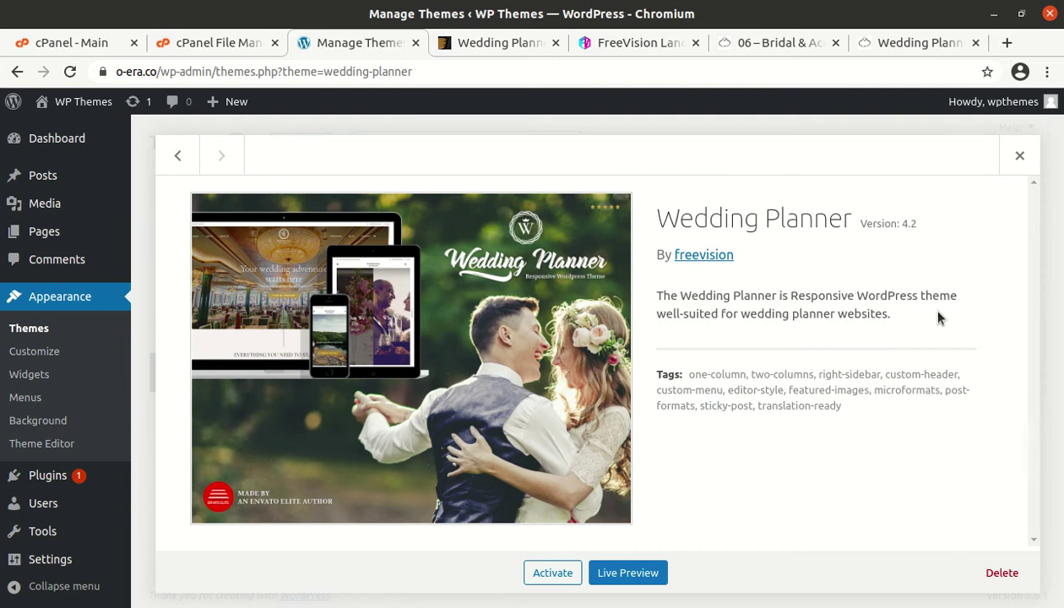
Step: Activate the Wedding Planner theme and dismiss the purchase-code pointer and the data privacy notice
click(549, 580)
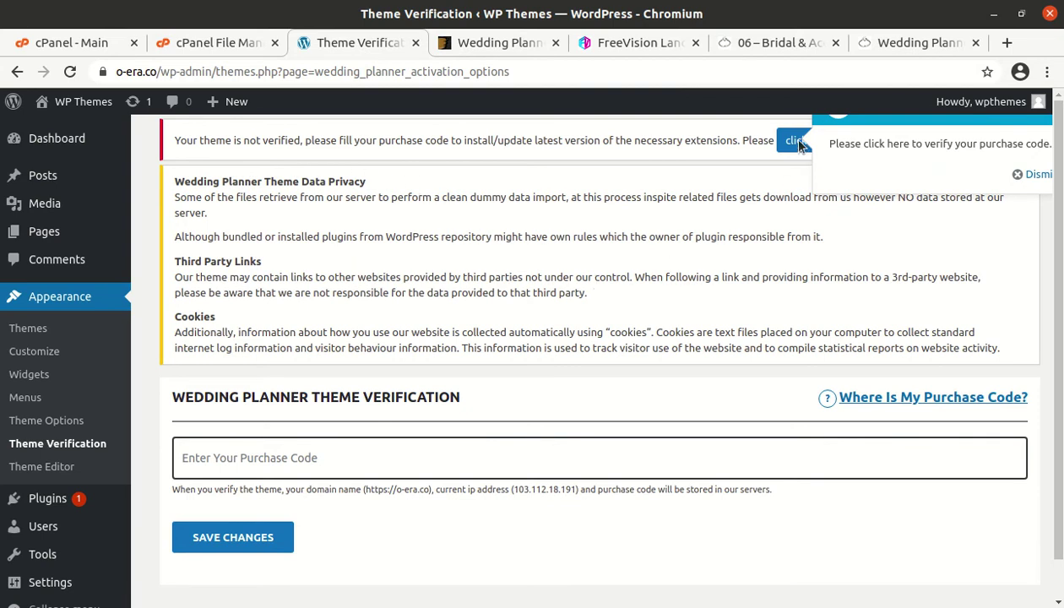
click(1024, 175)
scroll(574, 373, down, 1)
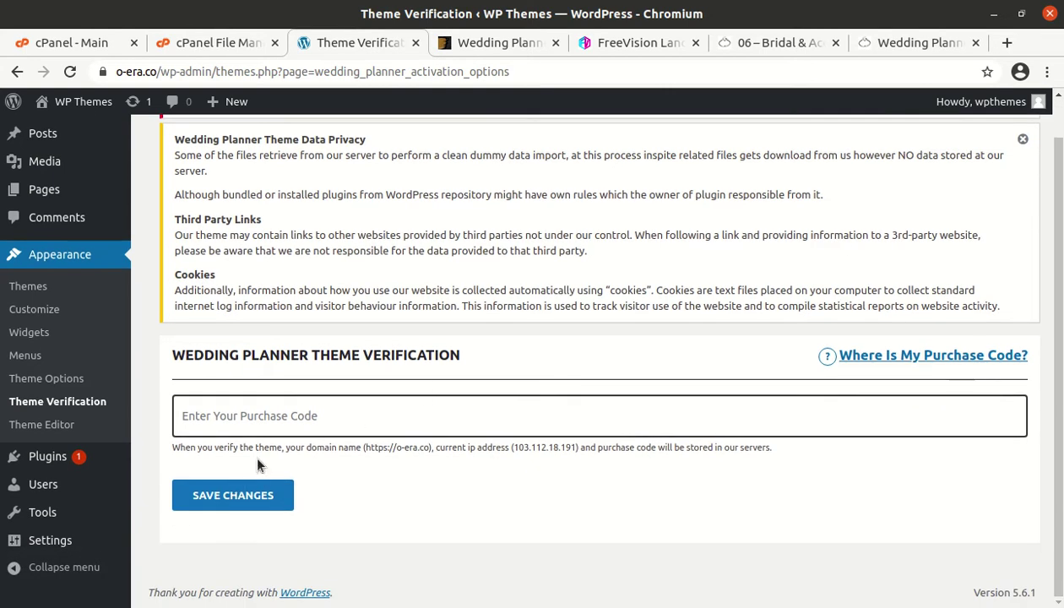
scroll(224, 337, up, 1)
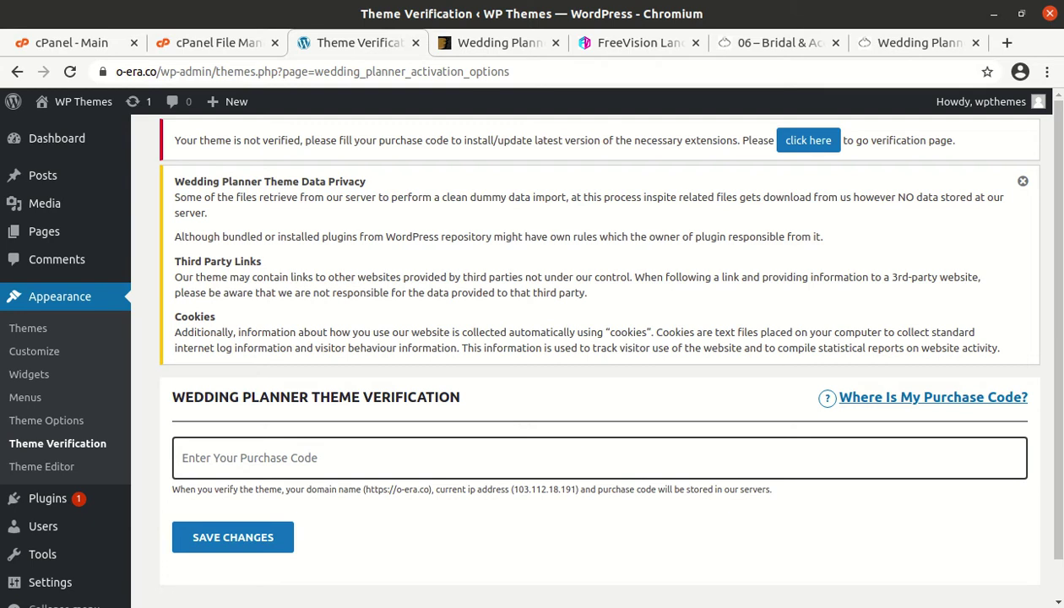
click(1022, 181)
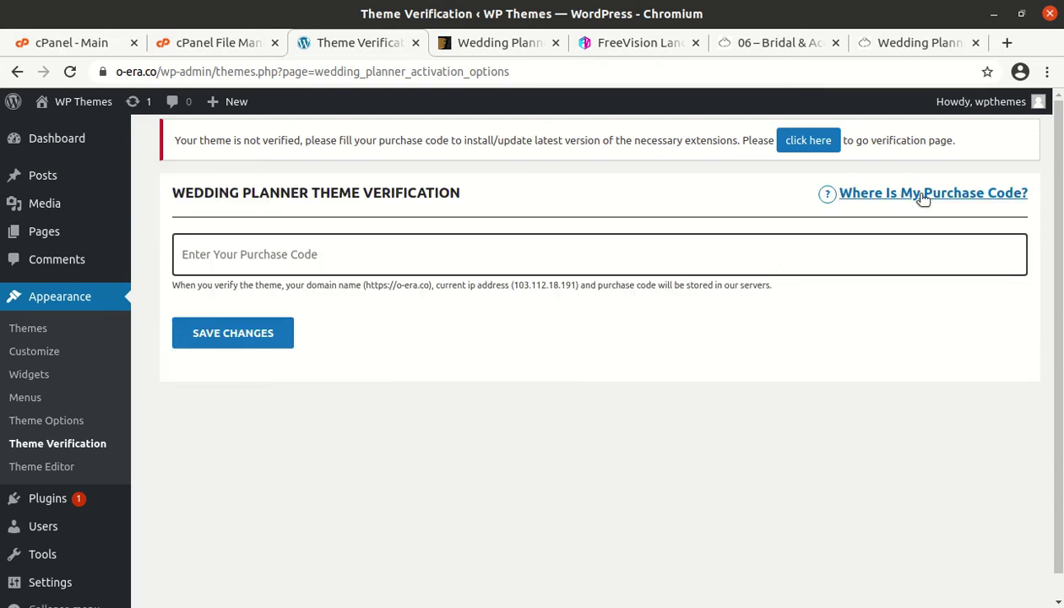
Step: Look over the Wedding Planner theme options, and return to the WordPress dashboard to check its overview
mouse_move(109, 498)
scroll(116, 478, down, 1)
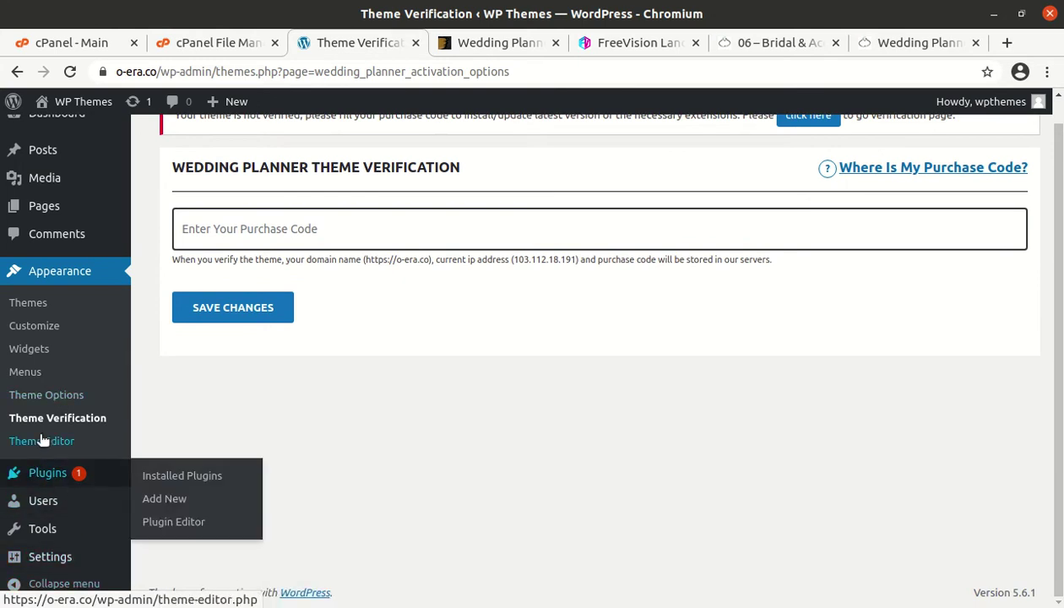
click(58, 406)
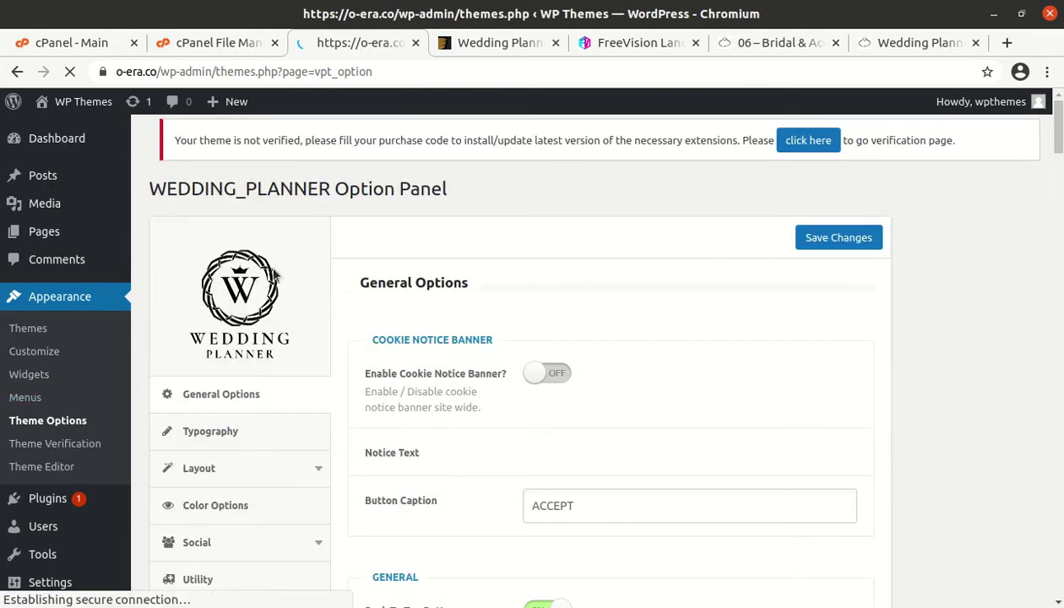
scroll(251, 285, down, 2)
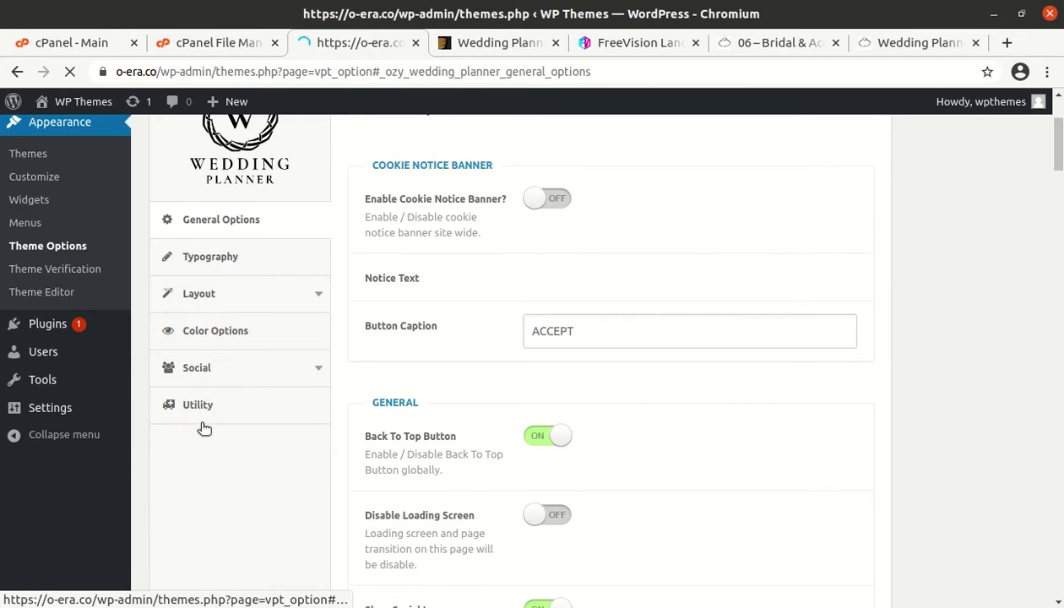
scroll(202, 422, up, 2)
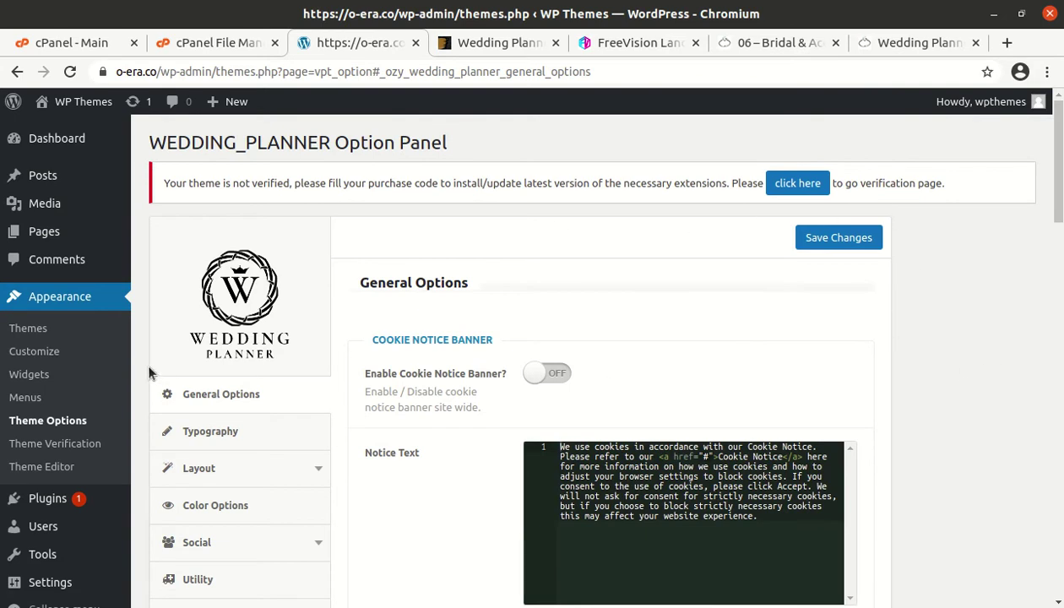
click(65, 146)
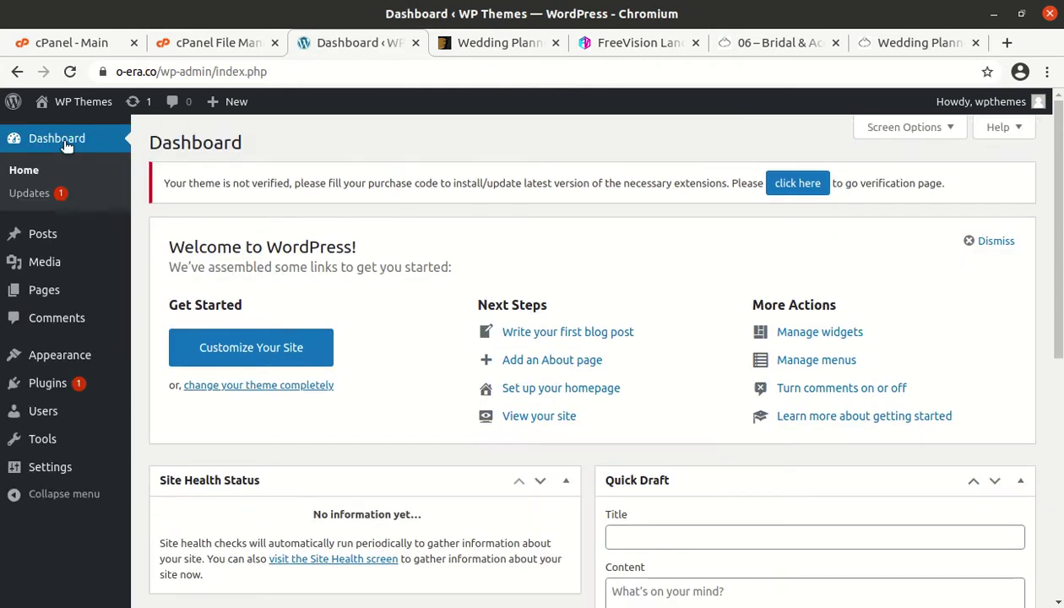
scroll(374, 471, down, 4)
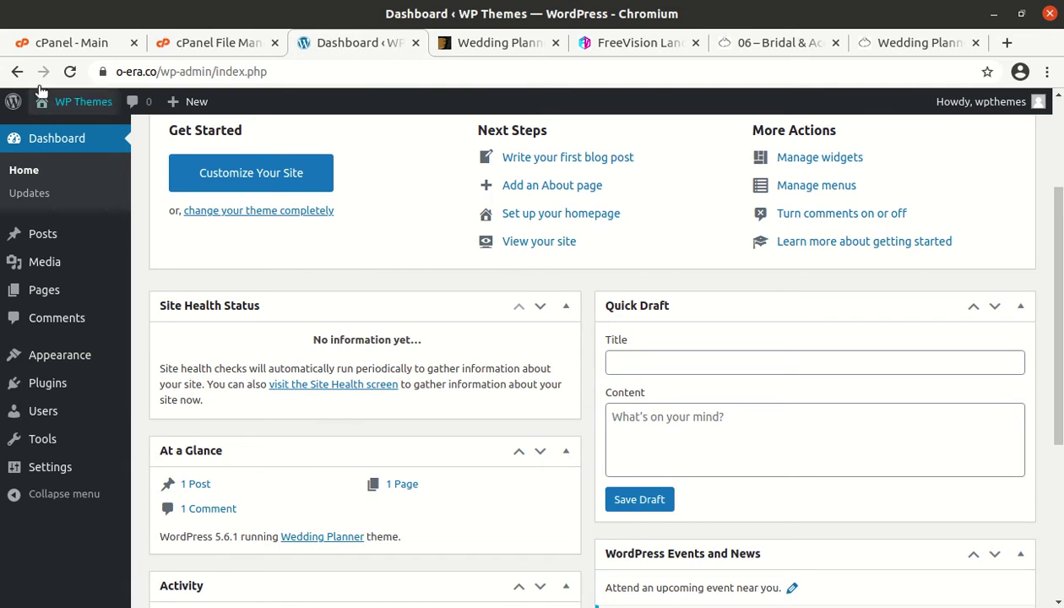
Step: Switch to the file manager and examine the plugin archives in the Wedding Planner package's bundled-plugins folder
click(26, 27)
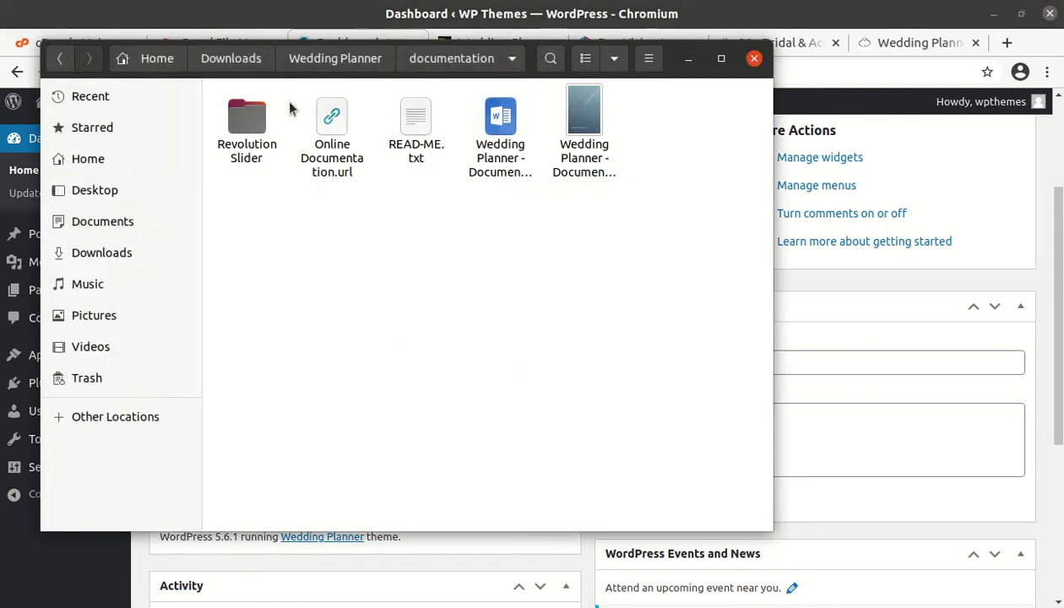
click(319, 63)
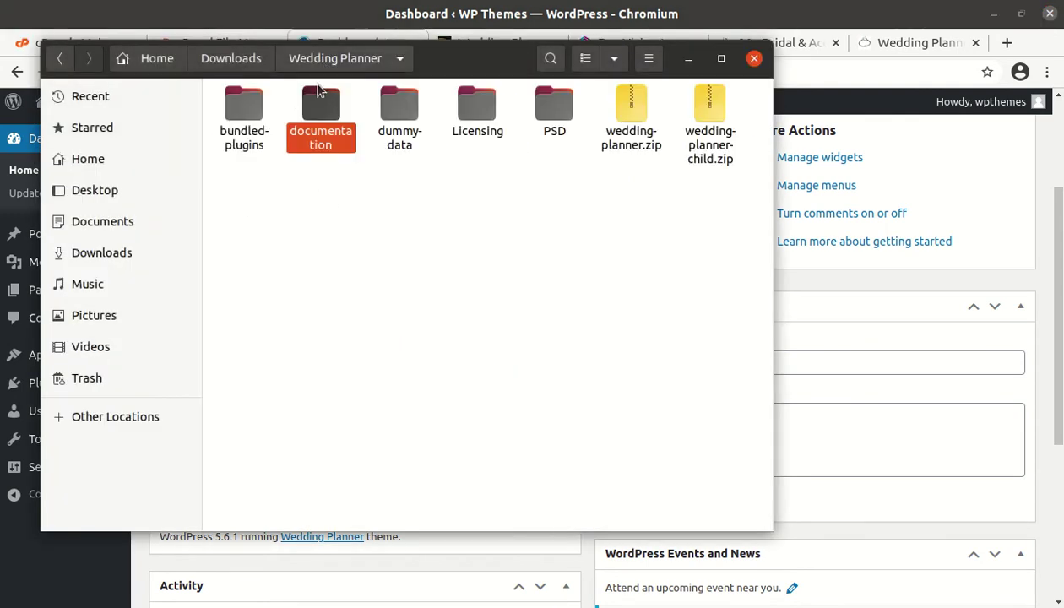
double_click(244, 127)
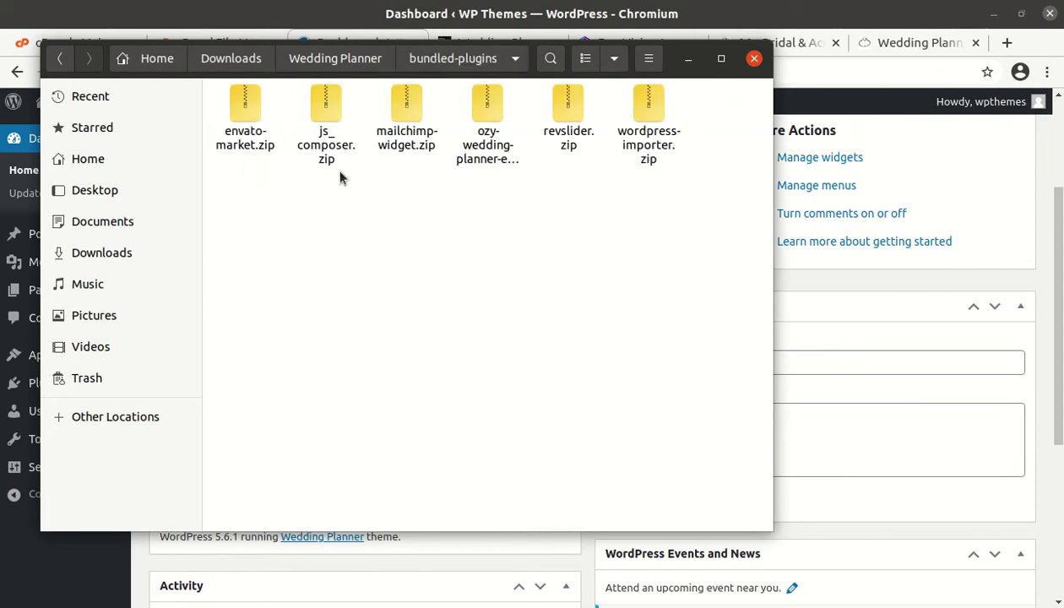
click(398, 135)
click(487, 127)
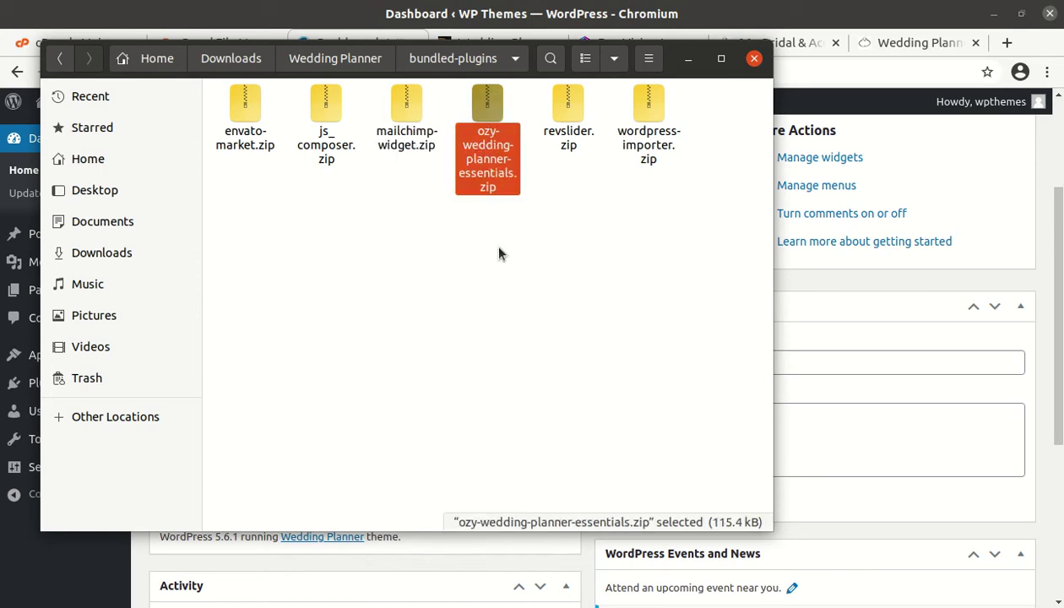
click(564, 135)
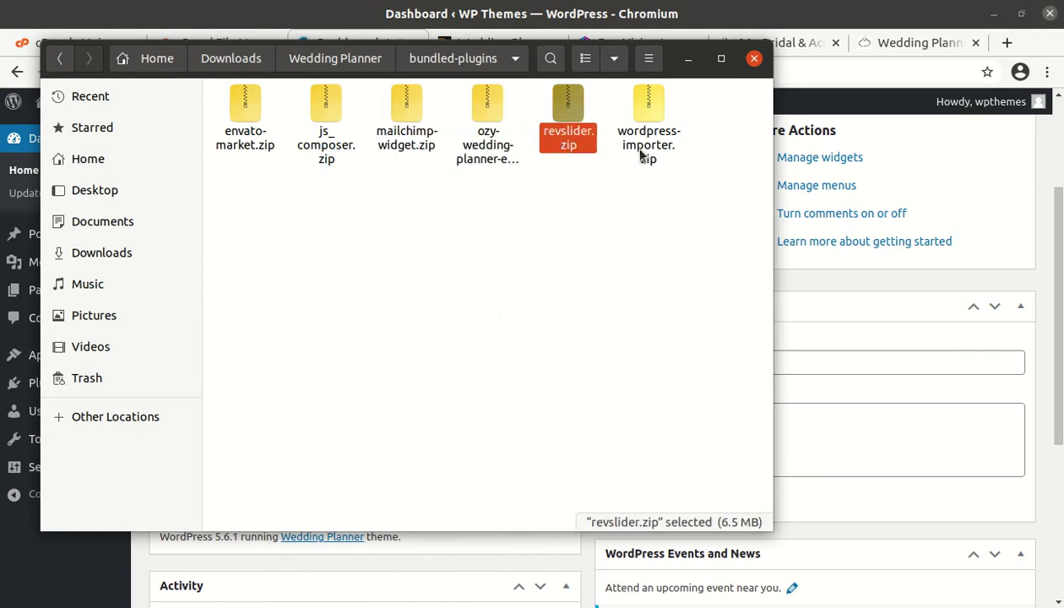
Step: Look over the remaining plugin archives in the bundled-plugins folder and close the file manager window
click(652, 159)
click(557, 139)
click(489, 139)
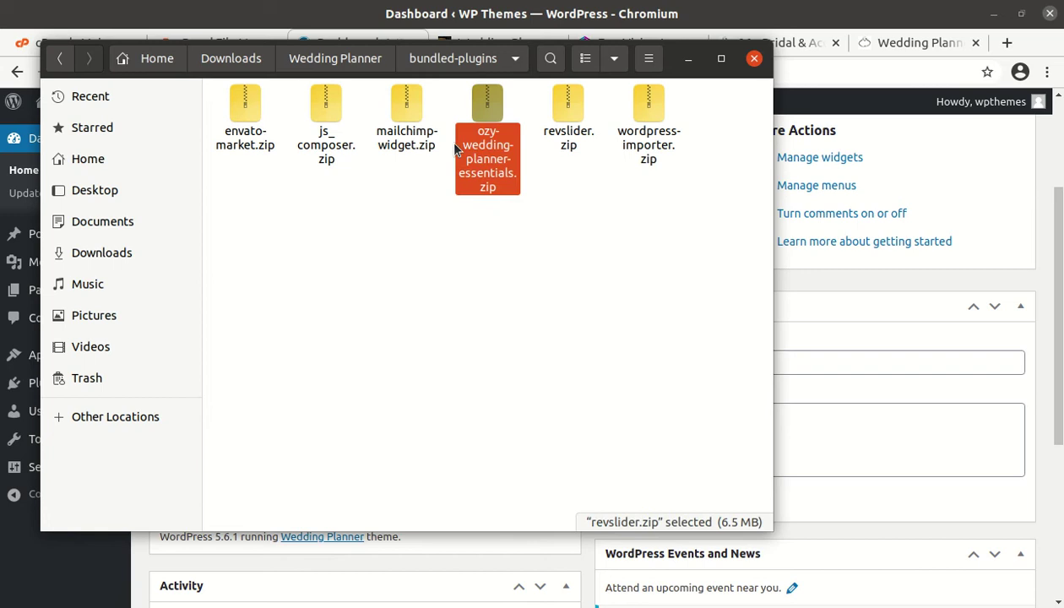
click(405, 146)
click(338, 93)
click(270, 173)
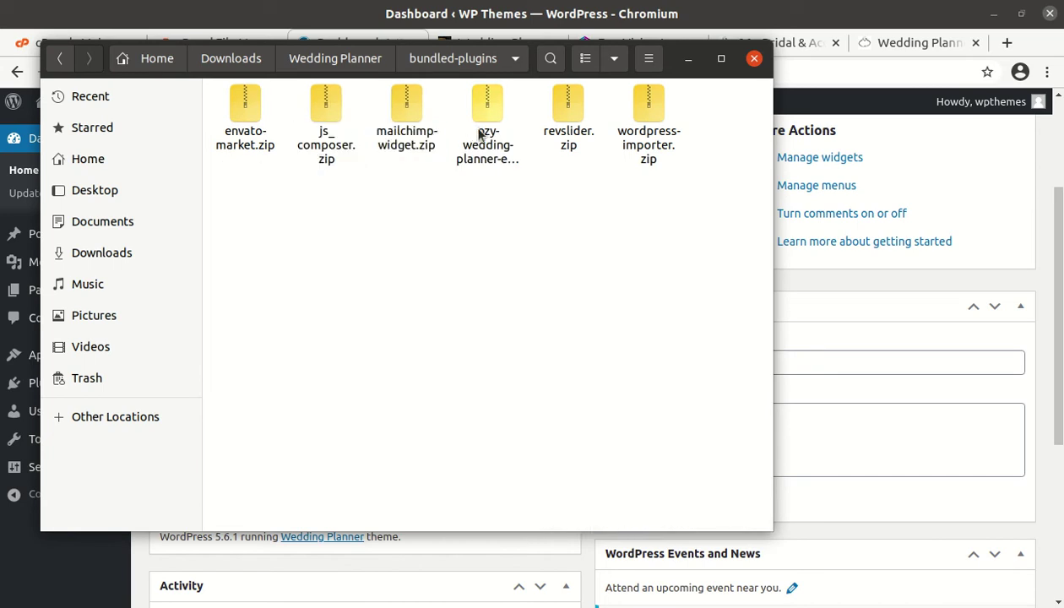
click(754, 58)
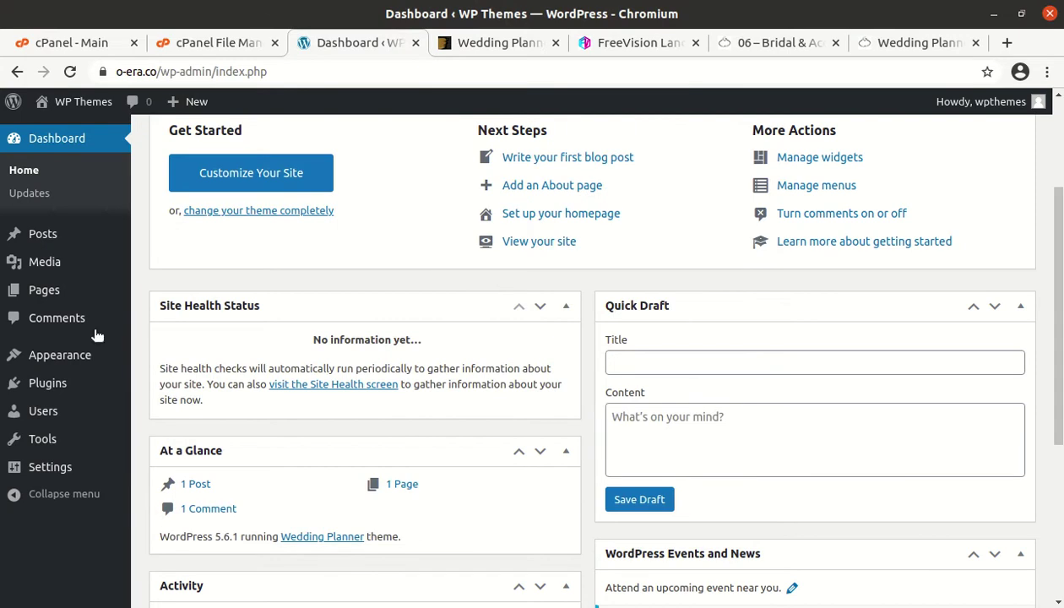
Step: Switch to cPanel File Manager and open the wp-content/plugins folder of the o-era.co site
mouse_move(61, 358)
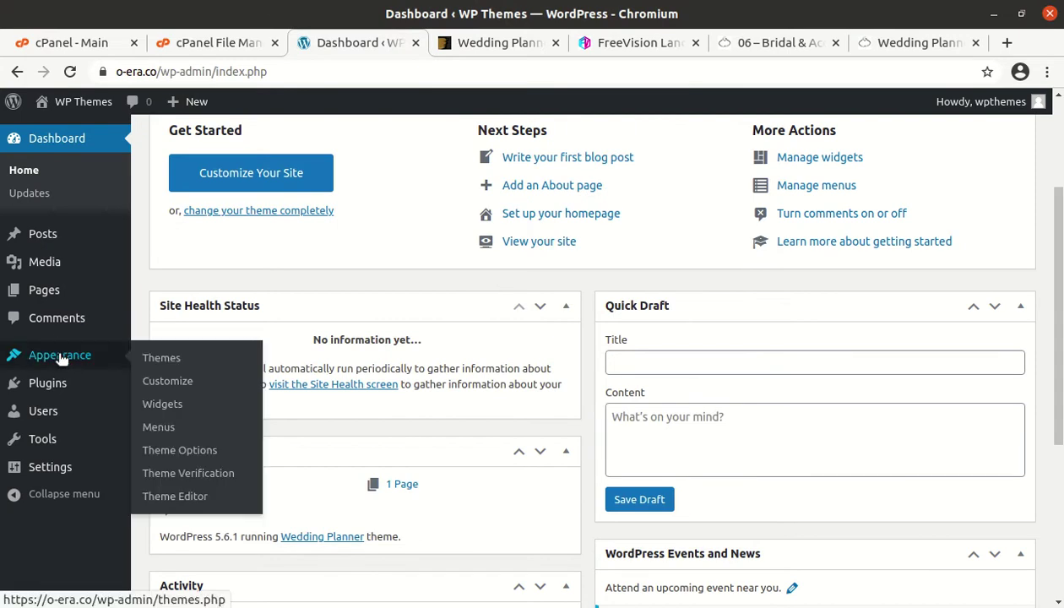
mouse_move(33, 384)
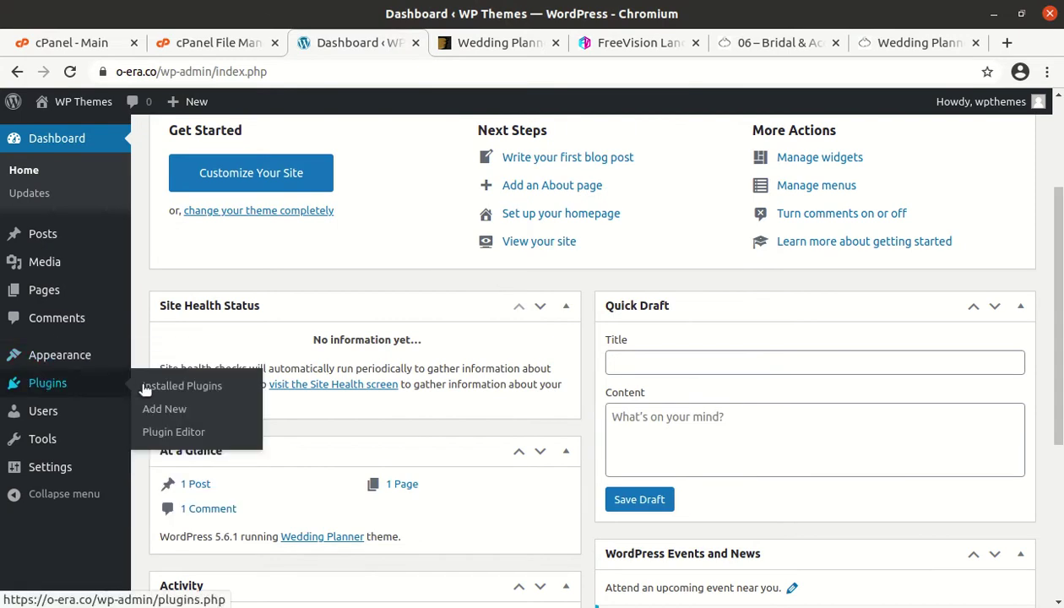
click(218, 43)
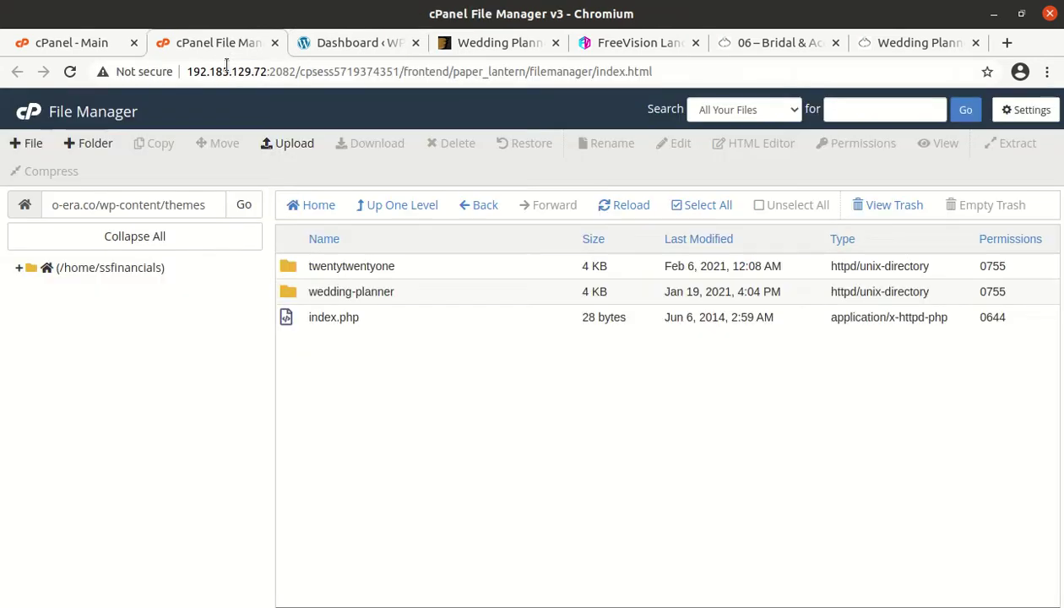
click(403, 212)
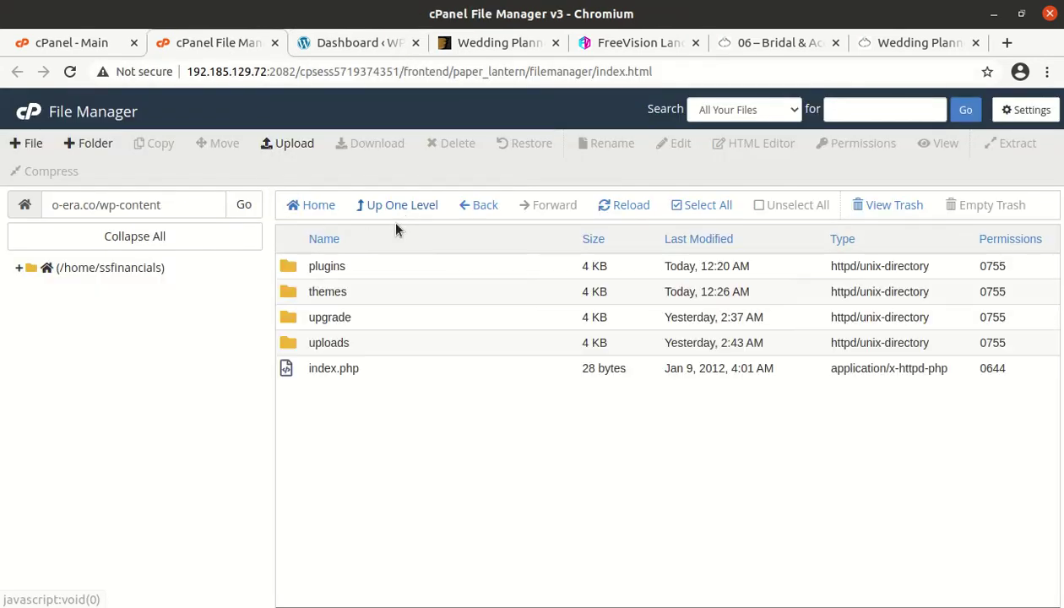
double_click(393, 274)
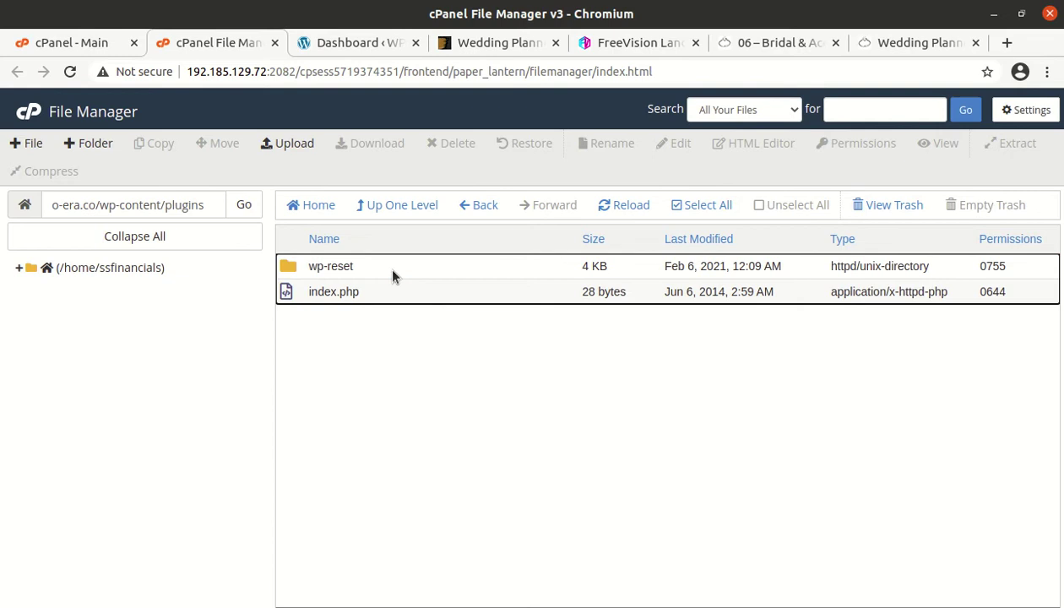
Step: Upload js_composer.zip from the Wedding Planner bundled-plugins folder to the site's plugins folder and return to the file listing
click(279, 143)
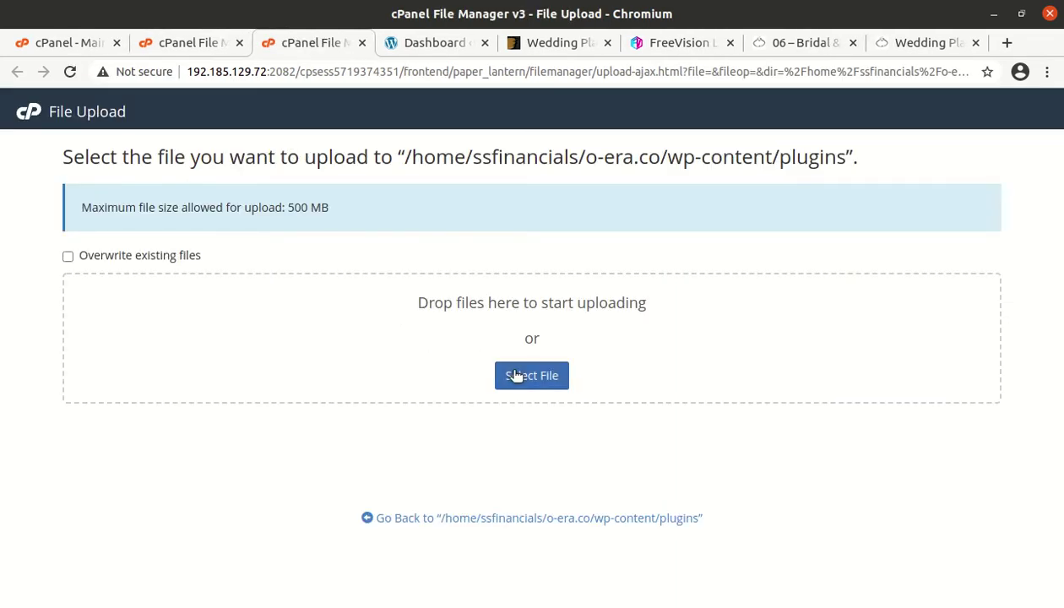
click(517, 377)
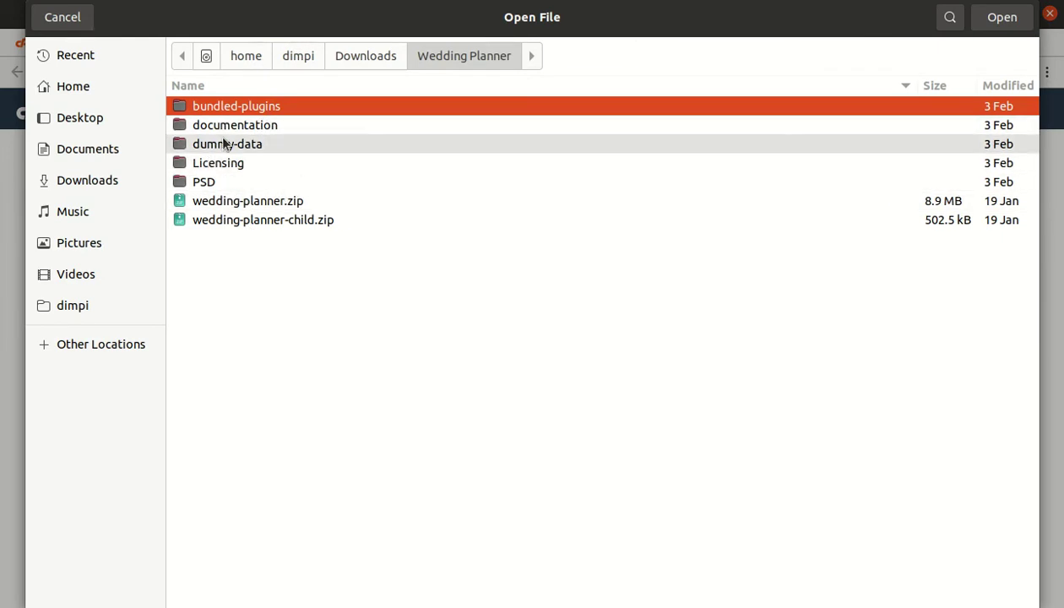
double_click(246, 105)
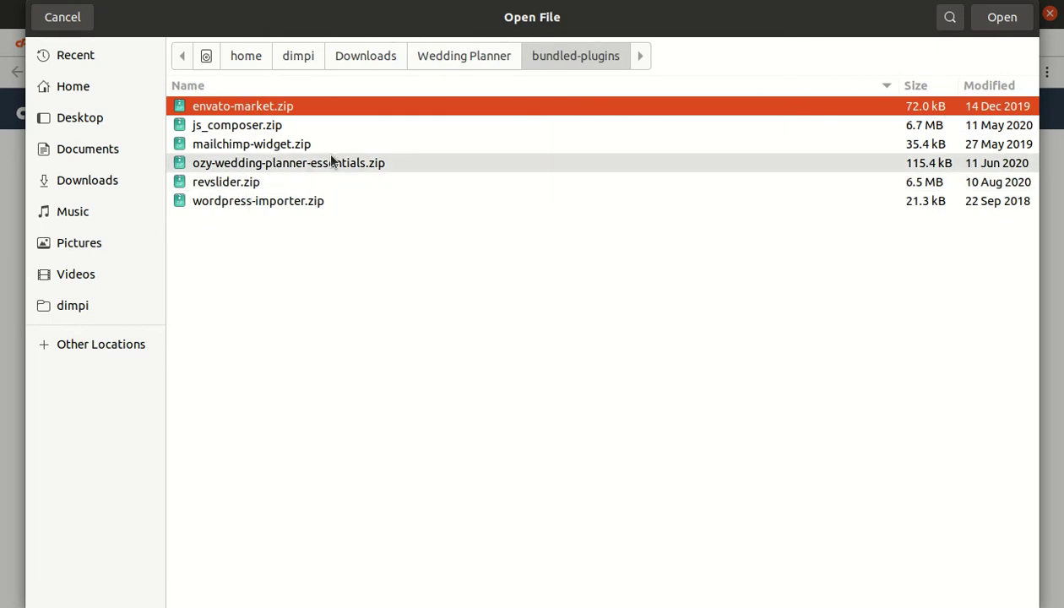
click(282, 125)
click(284, 107)
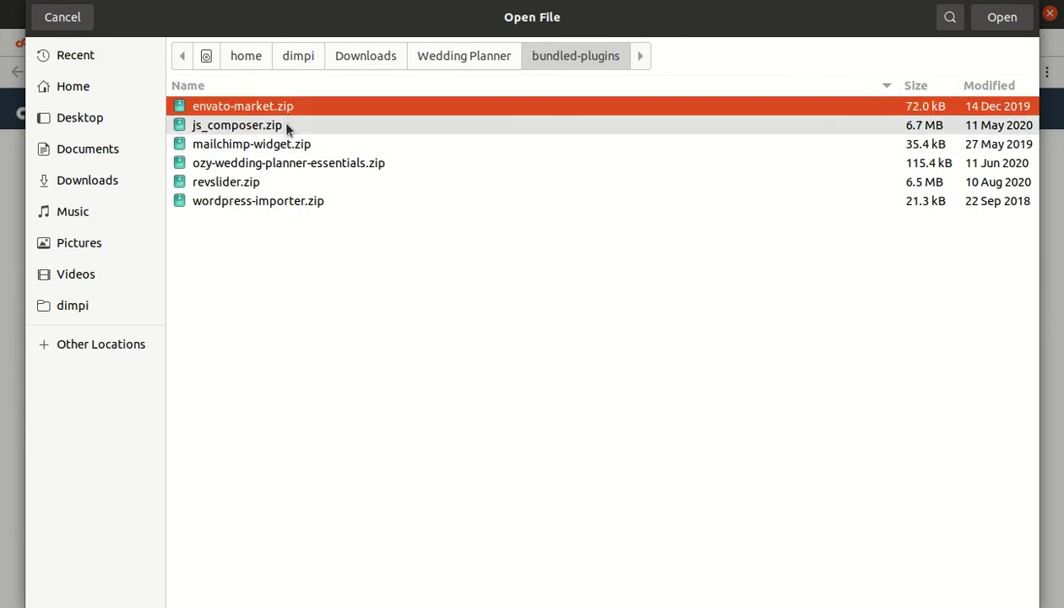
click(319, 131)
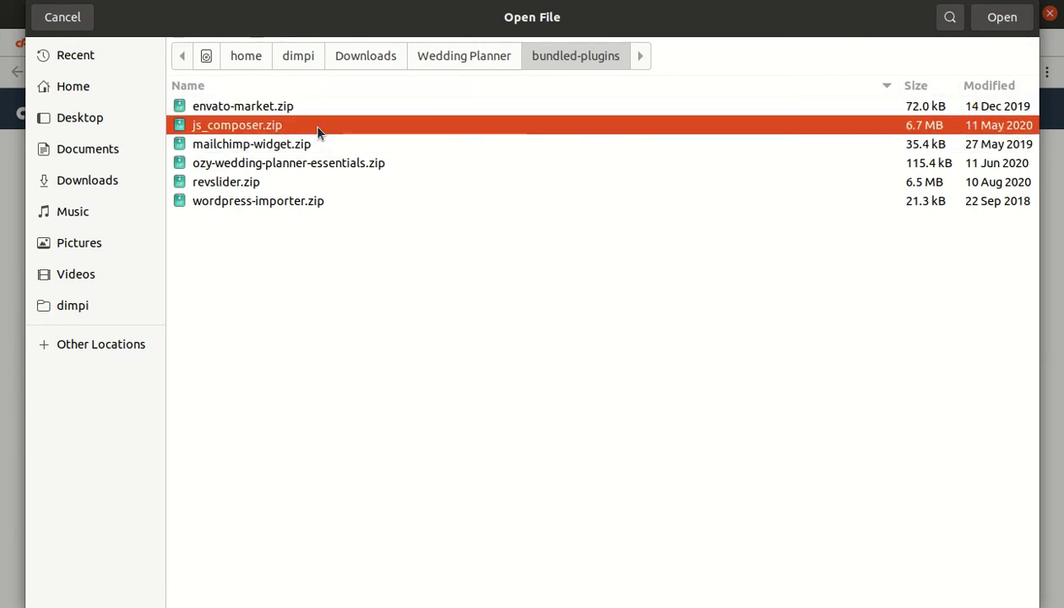
click(1002, 18)
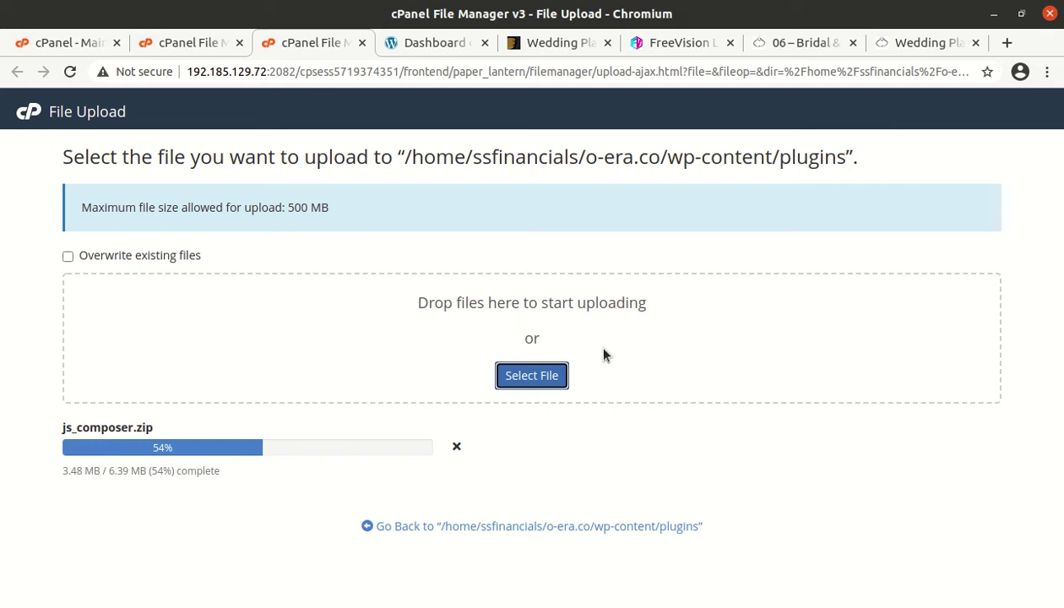
click(468, 526)
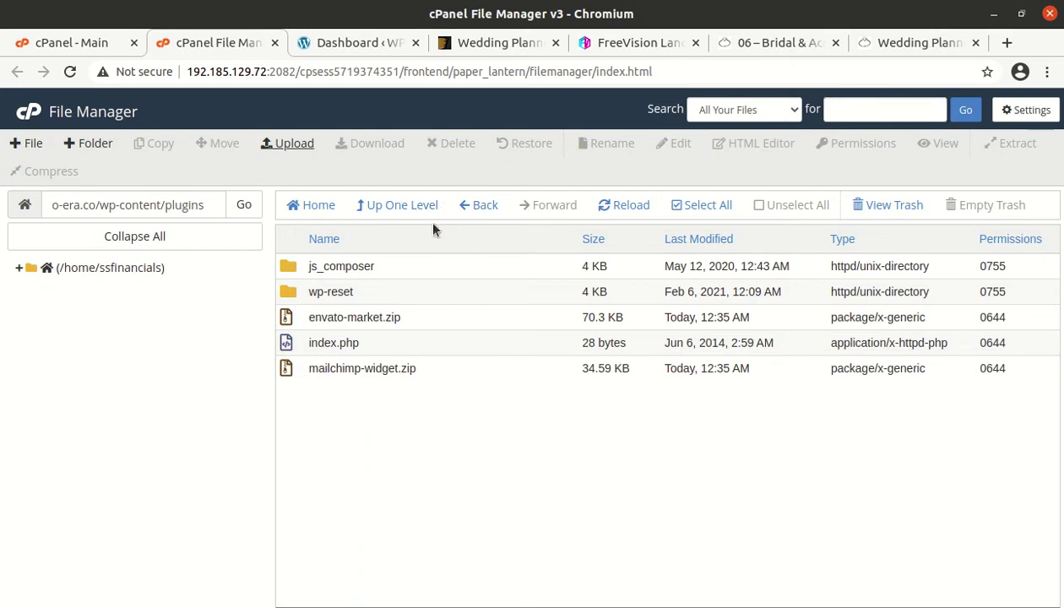
Step: Upload ozy-wedding-planner-essentials.zip to the site's plugins folder and return to the file listing
click(302, 141)
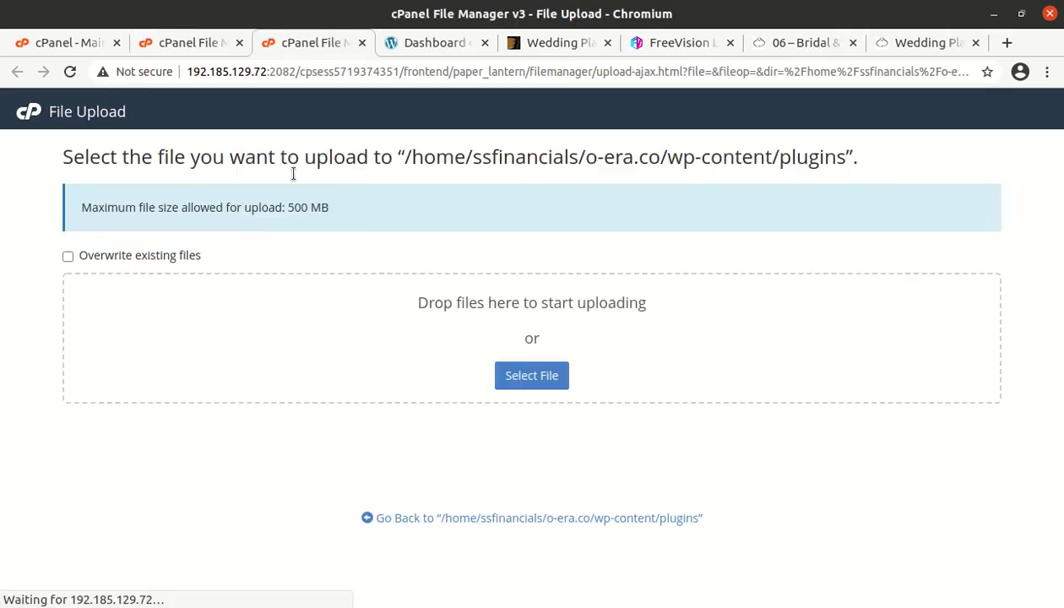
click(531, 375)
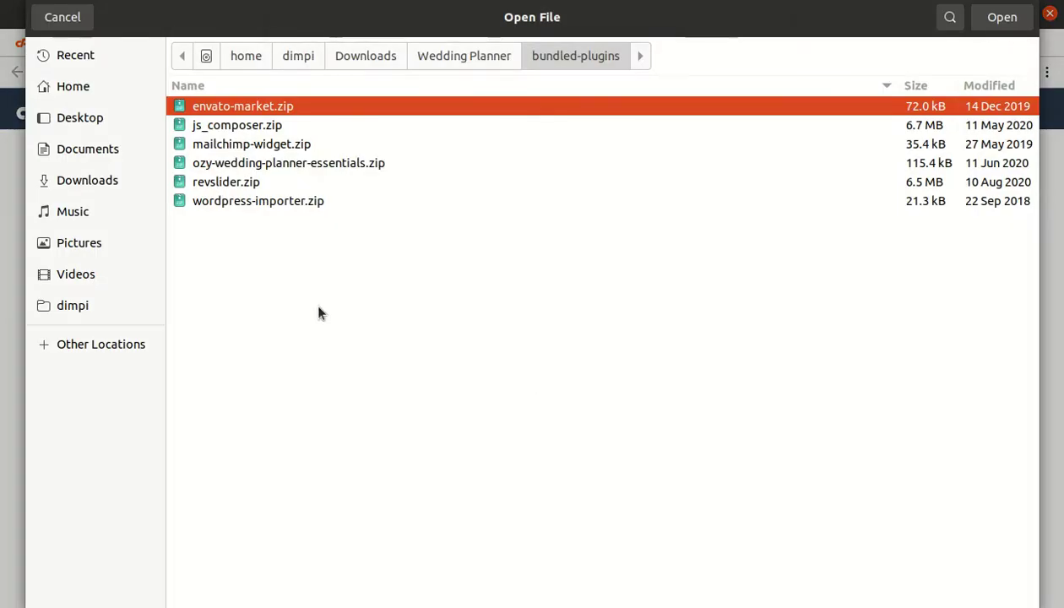
click(285, 171)
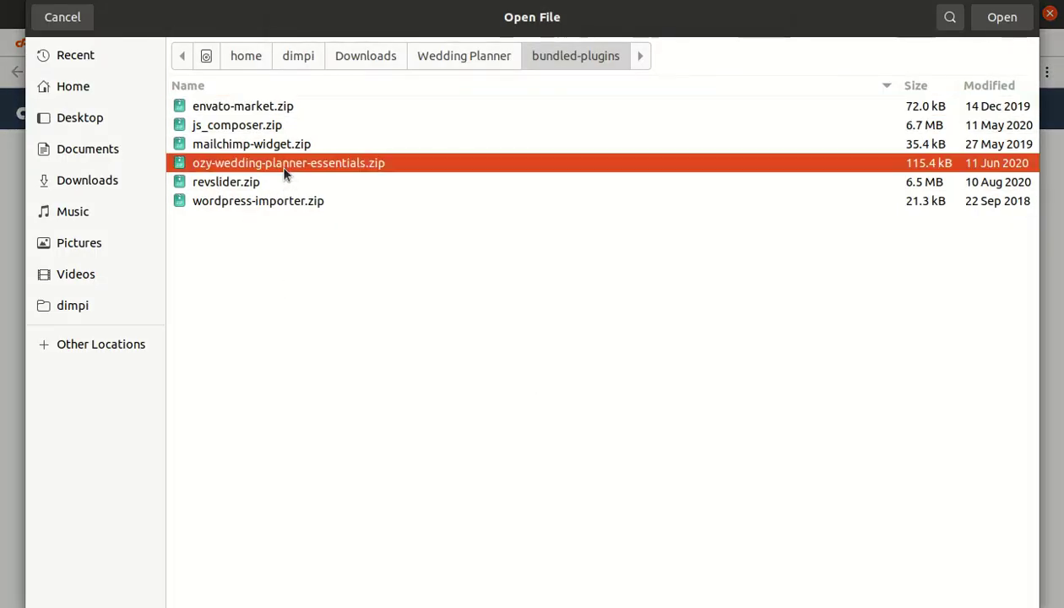
click(1001, 19)
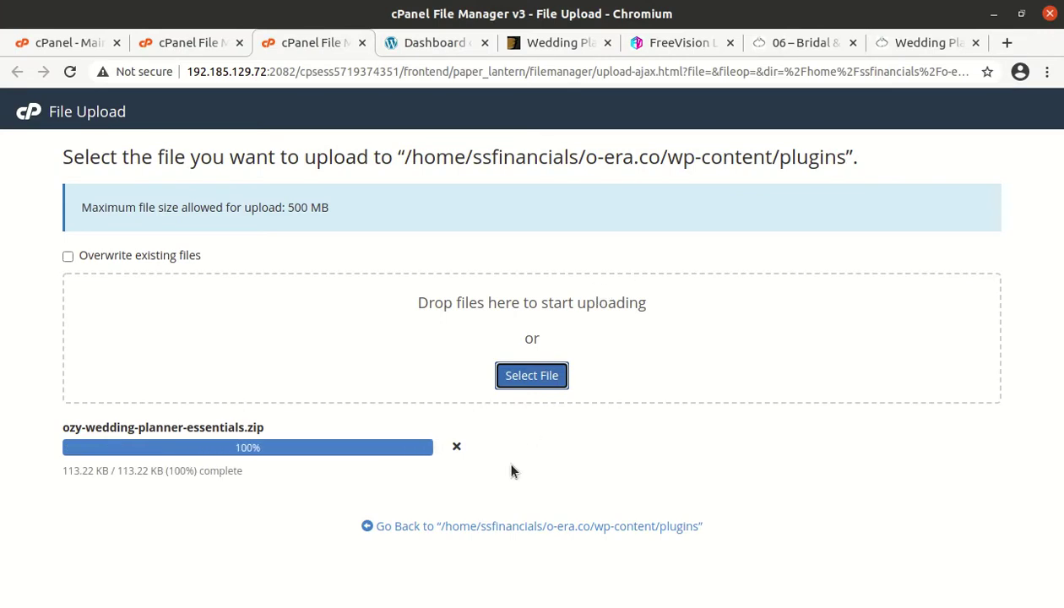
click(456, 522)
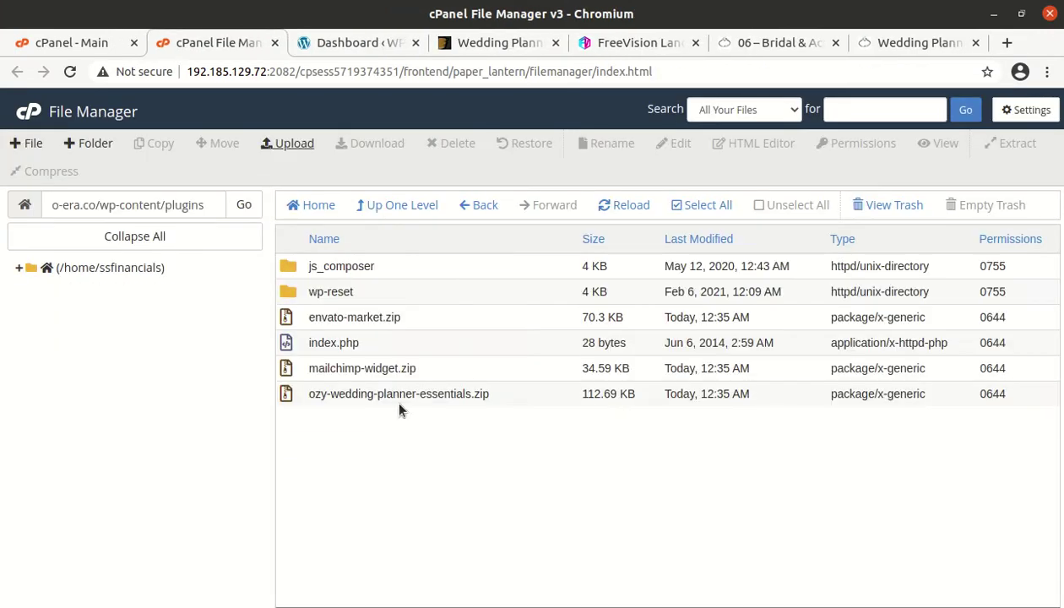
Step: Reopen the plugins folder, upload revslider.zip to it, and go back to the file listing
click(403, 207)
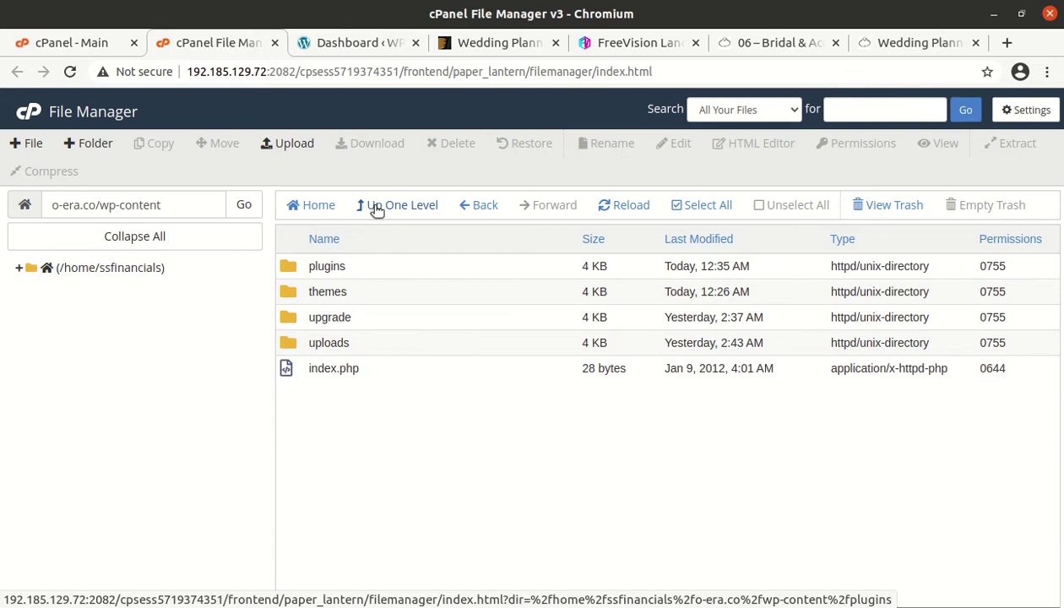
double_click(365, 266)
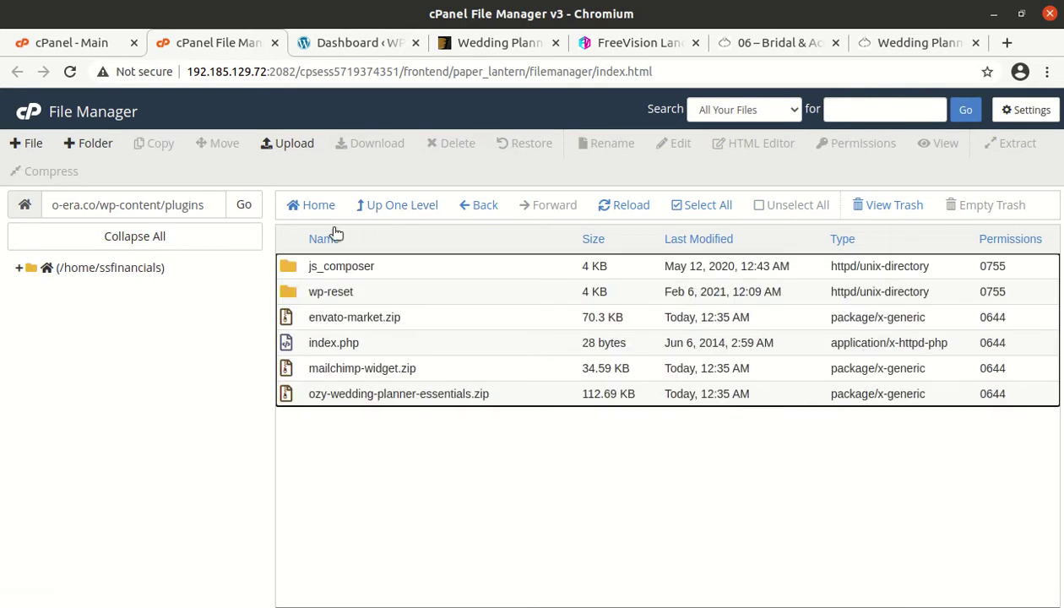
click(287, 144)
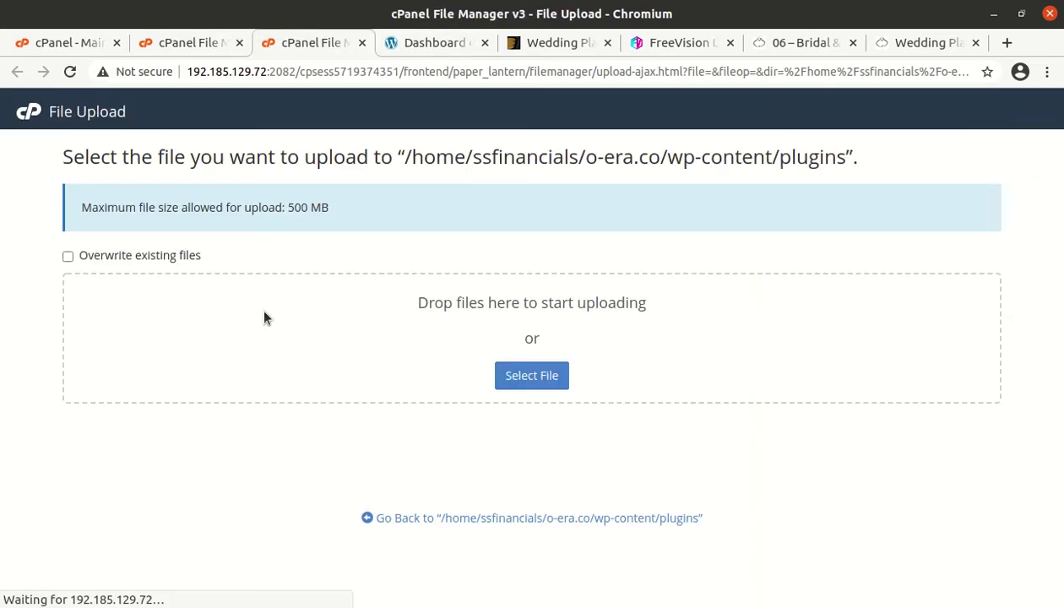
click(517, 374)
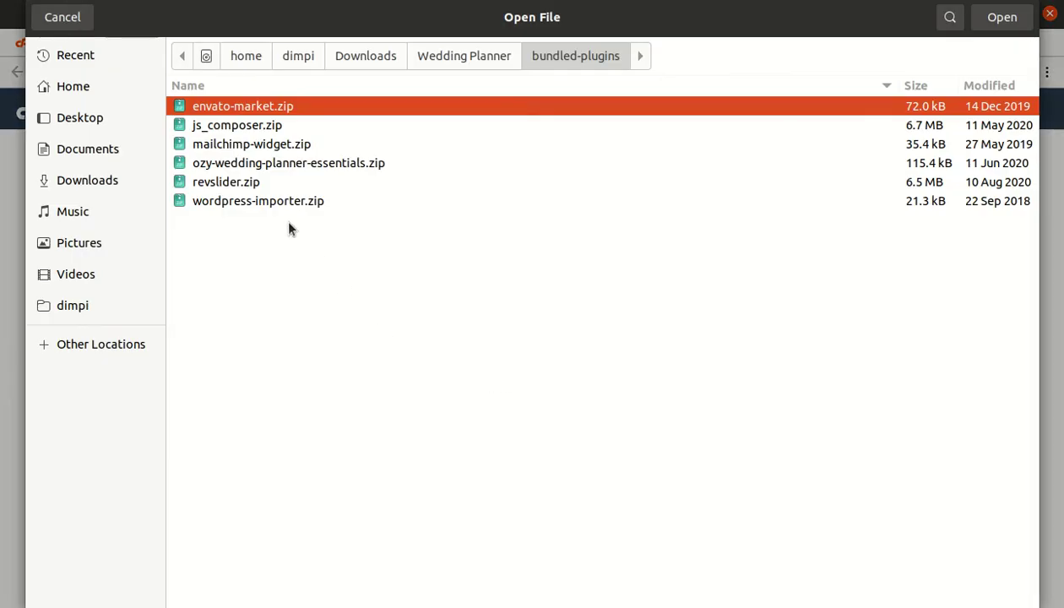
click(250, 184)
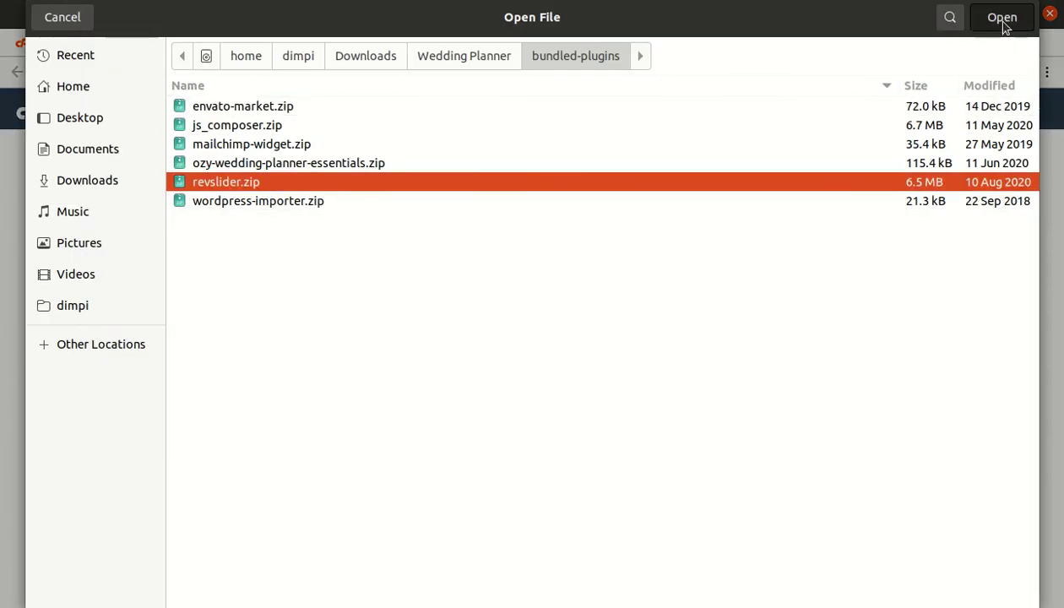
click(1005, 22)
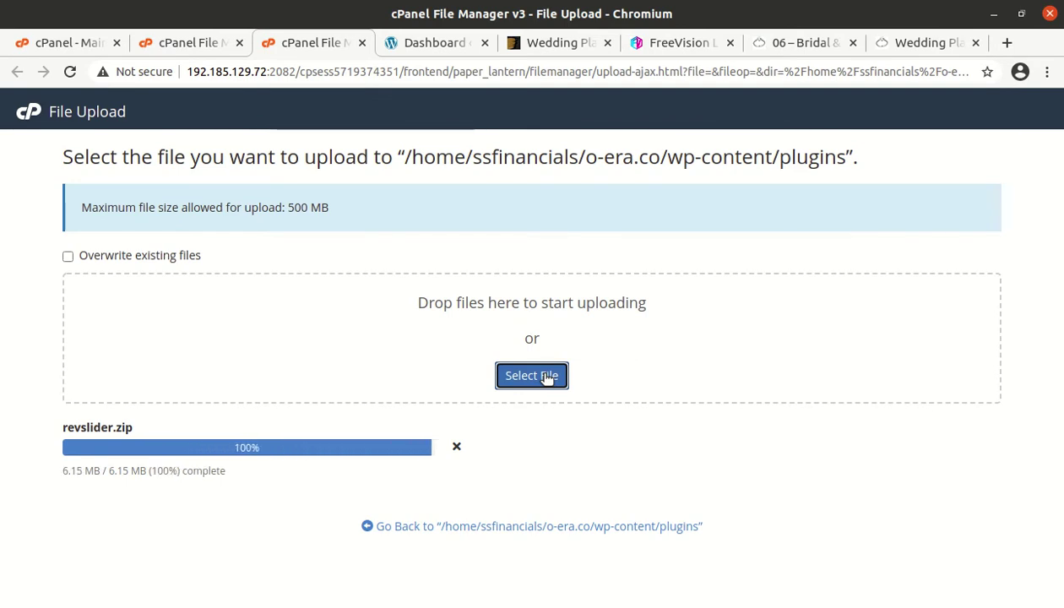
click(475, 517)
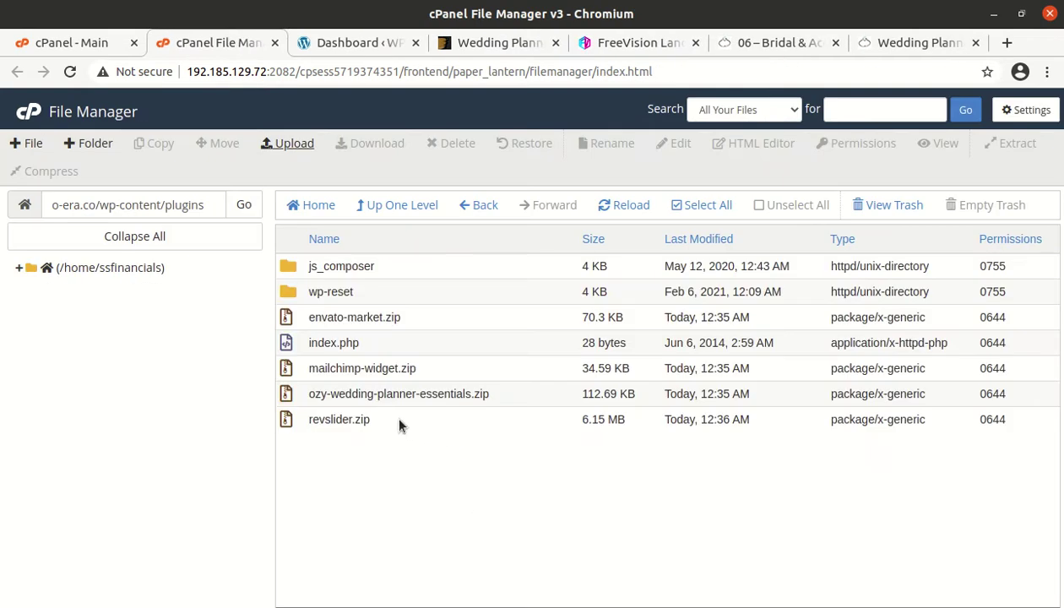
Step: Upload wordpress-importer.zip to the site's plugins folder and return to the file listing
click(282, 143)
click(526, 380)
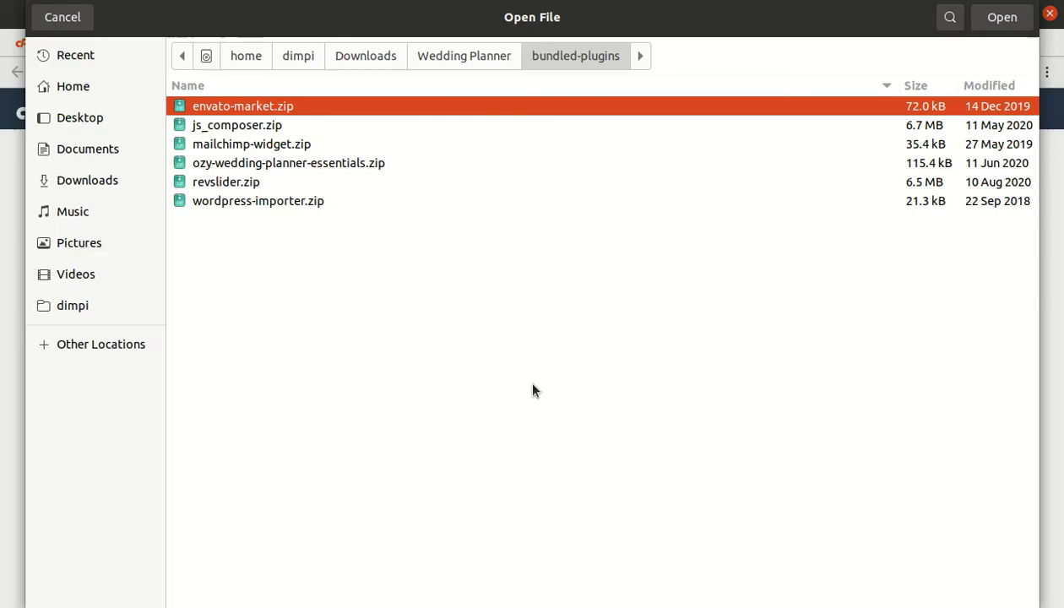
click(243, 204)
click(1001, 18)
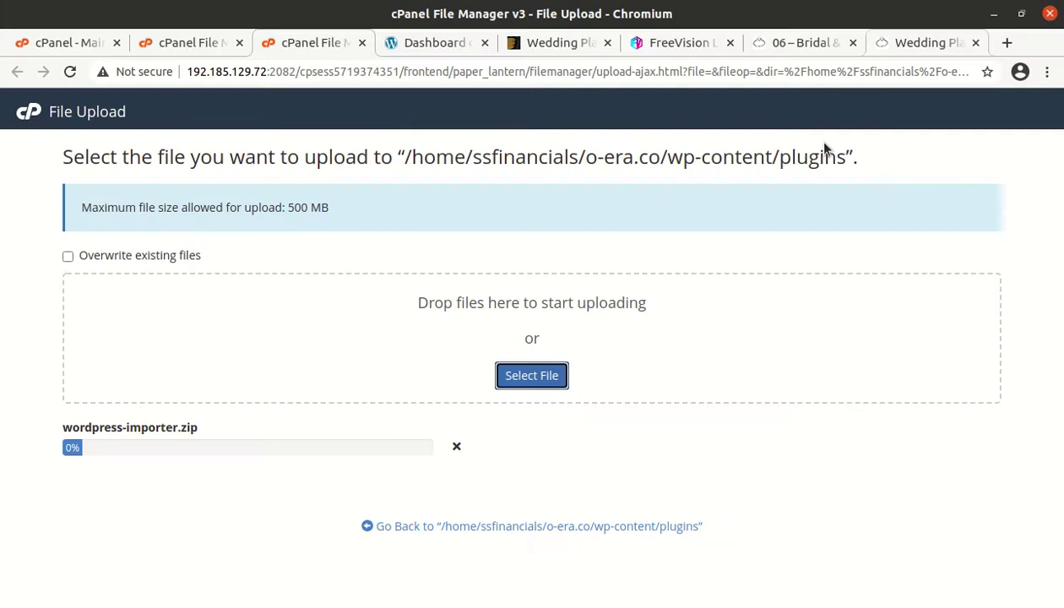
click(509, 527)
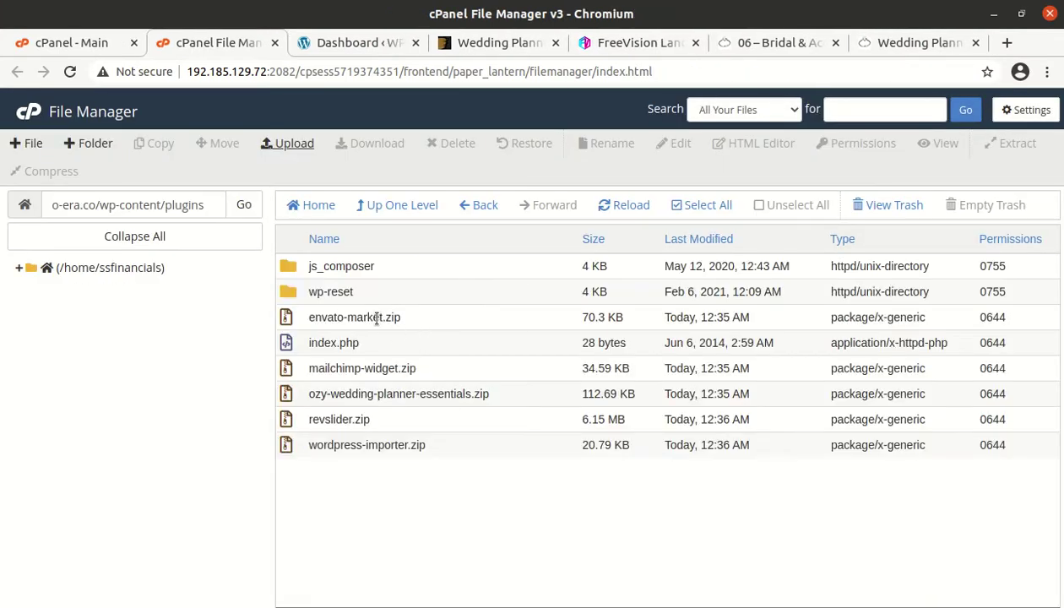
Step: Extract envato-market.zip into /o-era.co/wp-content/plugins and reload the folder listing
click(427, 318)
right_click(427, 318)
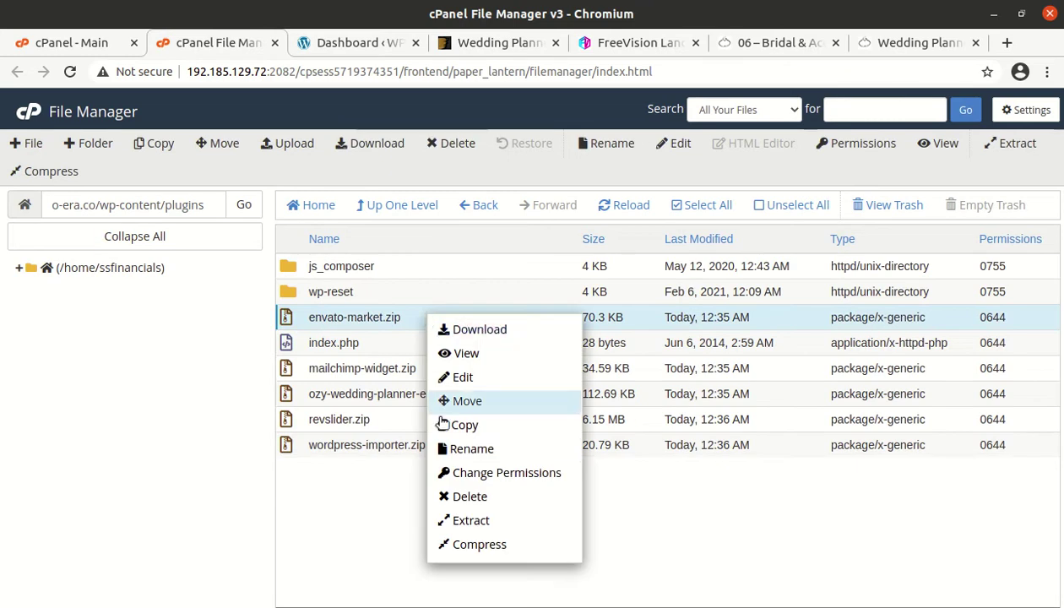
click(448, 522)
click(666, 432)
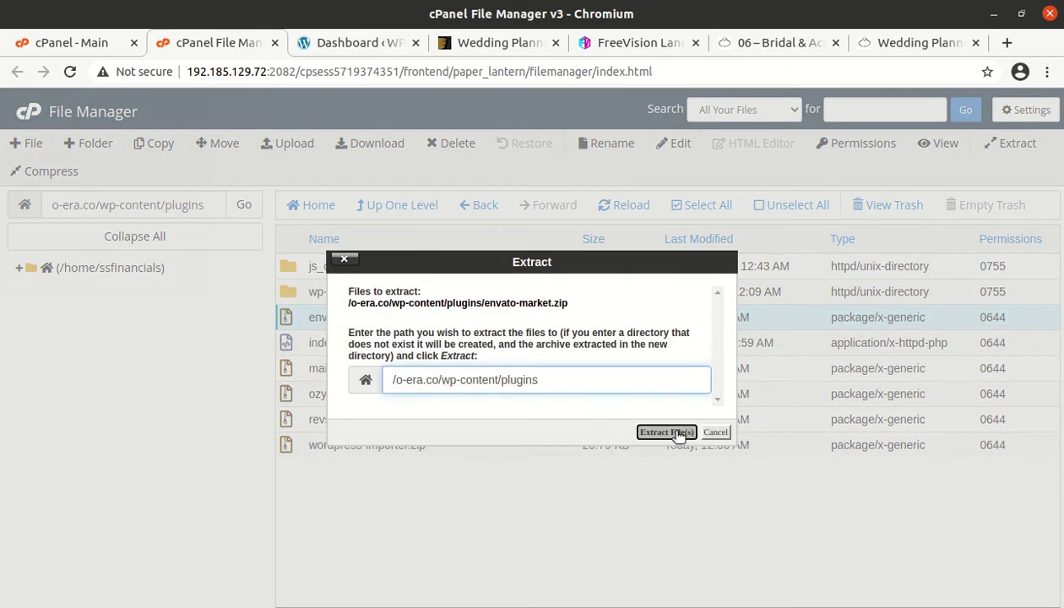
click(797, 516)
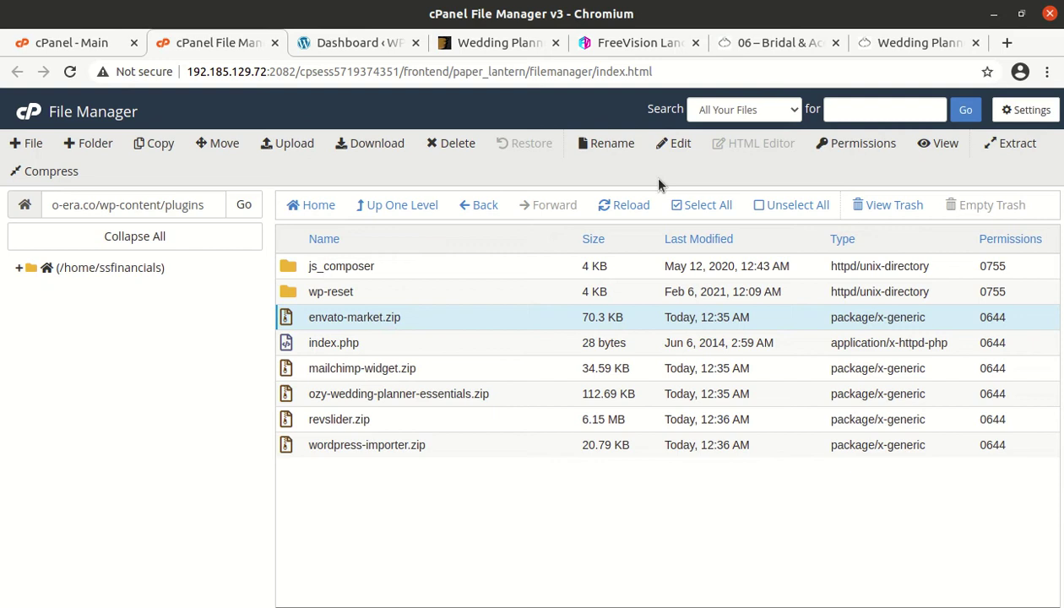
click(630, 209)
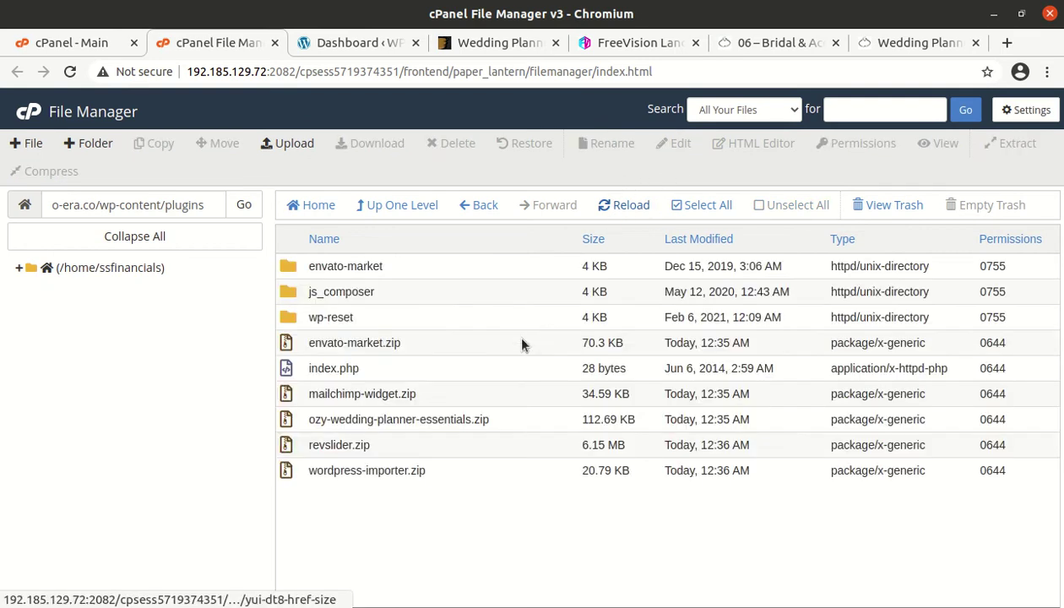
Step: Delete the envato-market.zip archive from the site's plugins folder
click(434, 343)
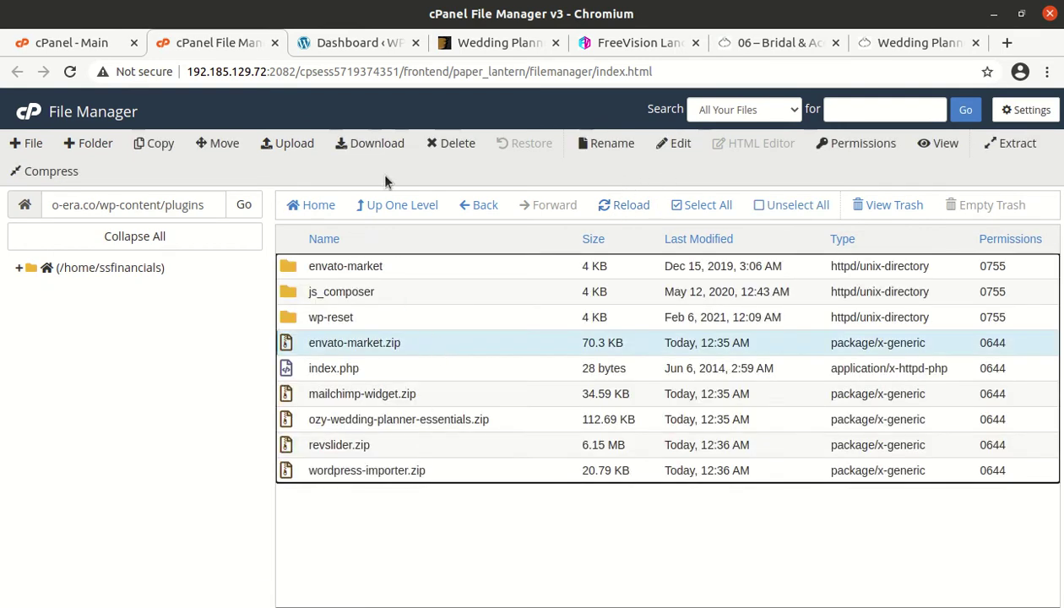
click(438, 147)
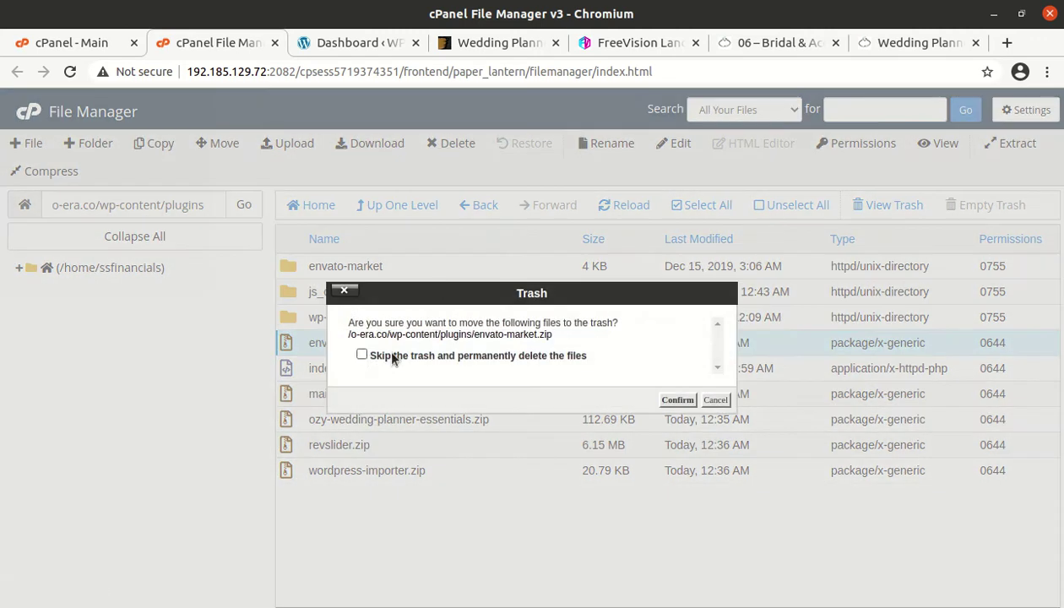
click(685, 403)
Step: Extract mailchimp-widget.zip into /o-era.co/wp-content/plugins and reload the folder listing
click(463, 372)
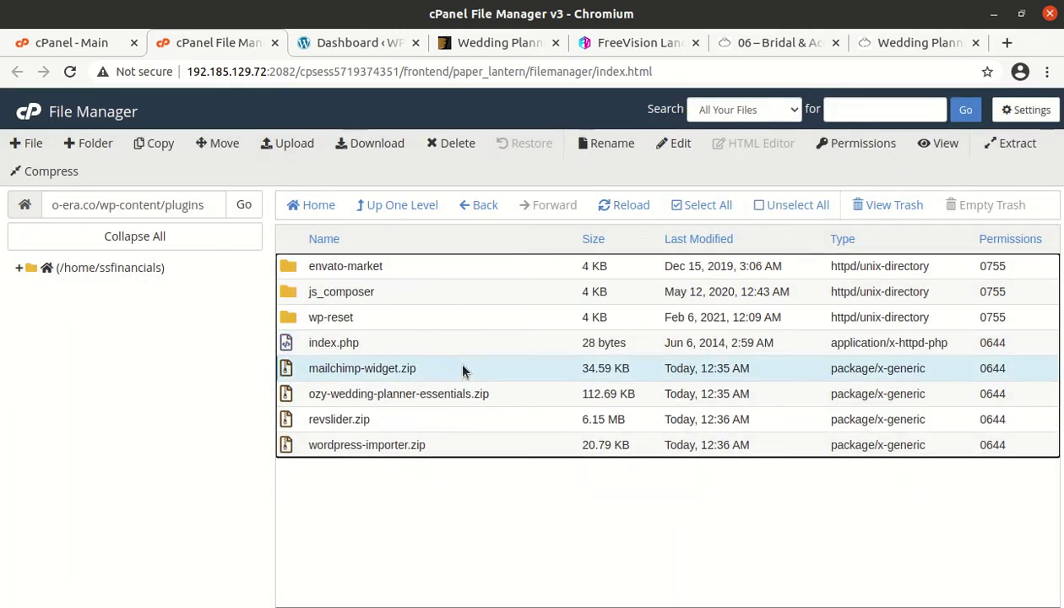
right_click(463, 372)
click(505, 557)
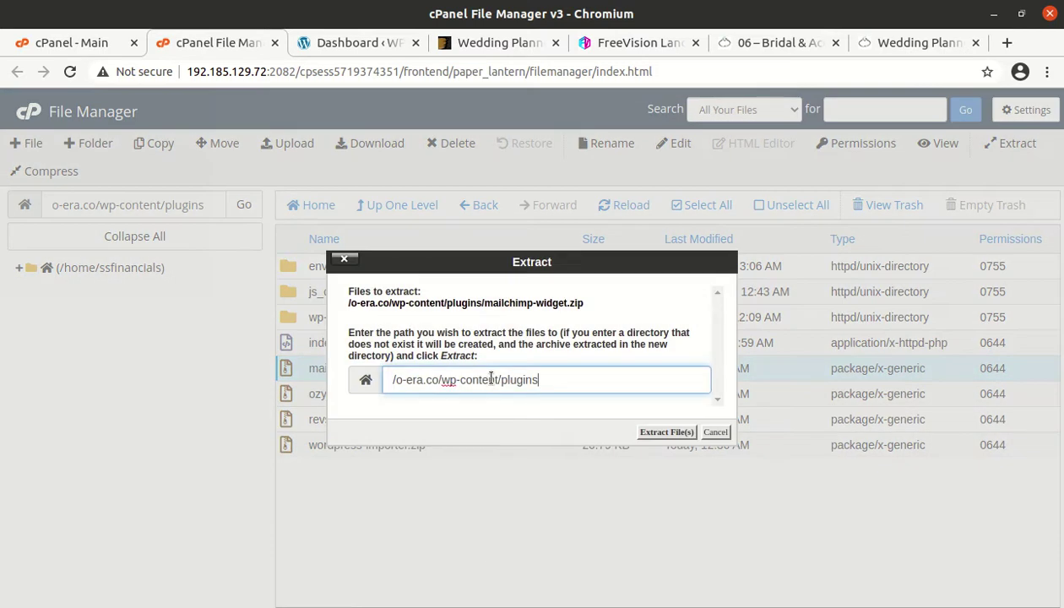
click(664, 432)
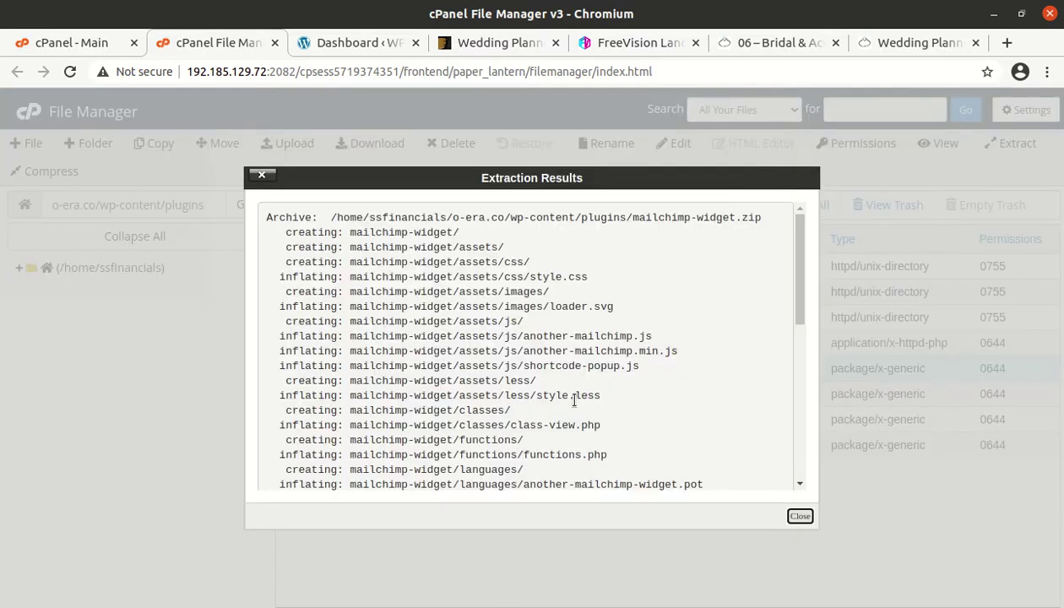
click(786, 518)
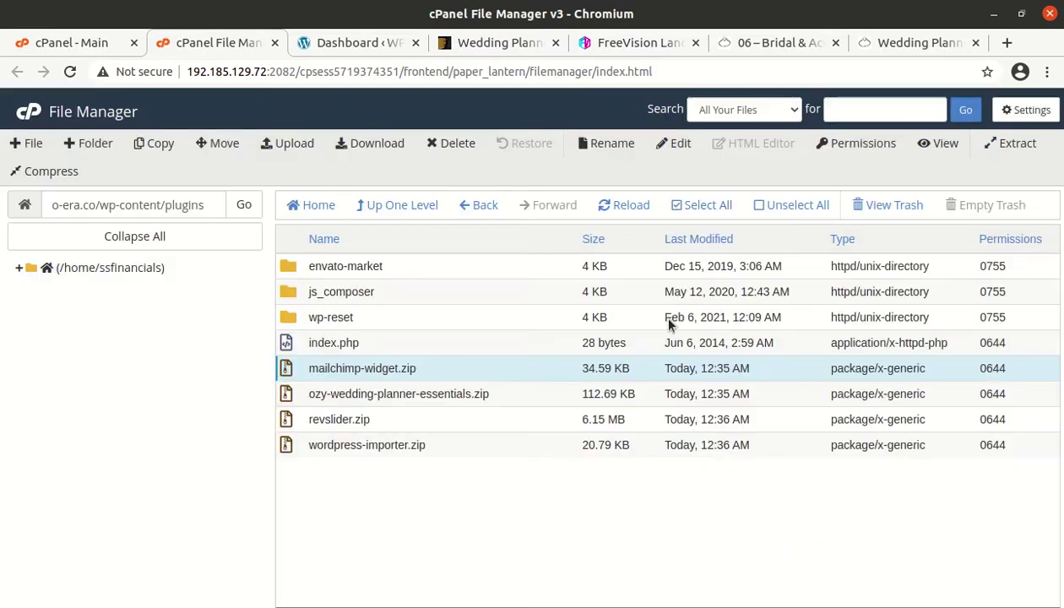
click(639, 207)
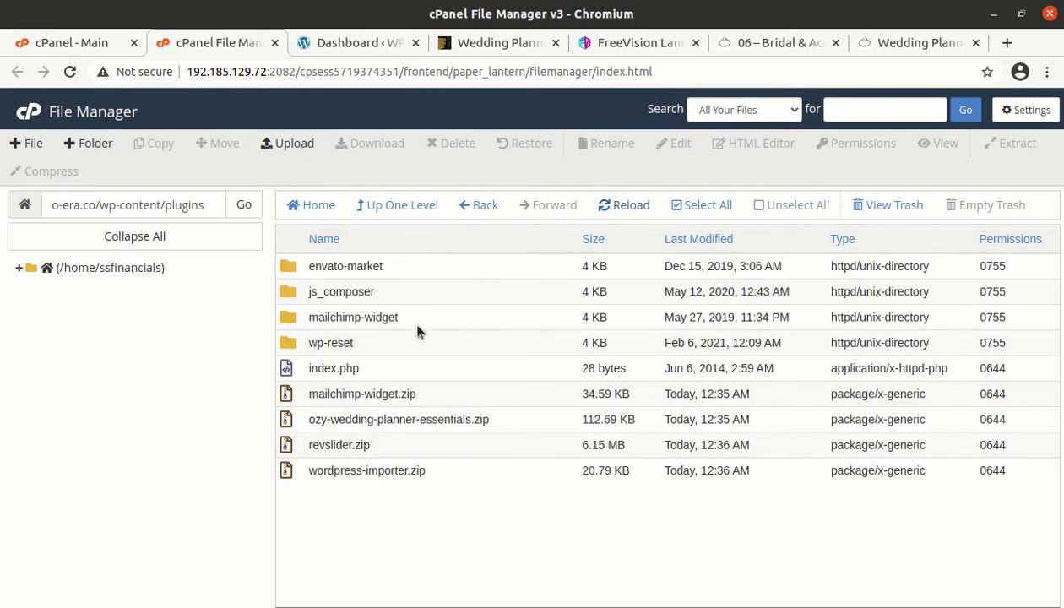
Step: Permanently delete the mailchimp-widget.zip archive from the plugins folder, skipping the trash
click(410, 315)
click(424, 393)
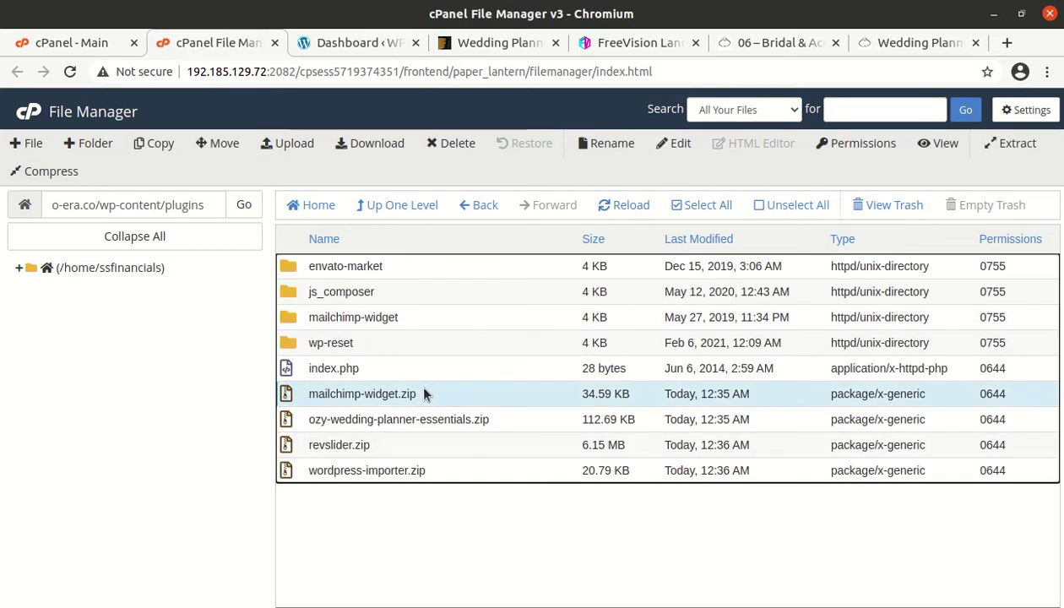
click(433, 144)
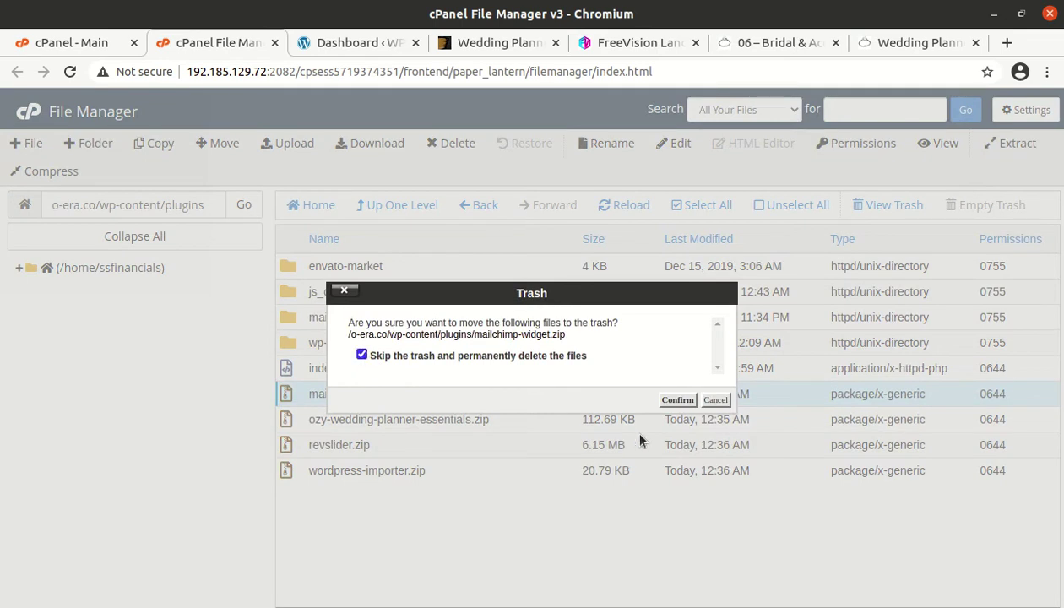
click(661, 401)
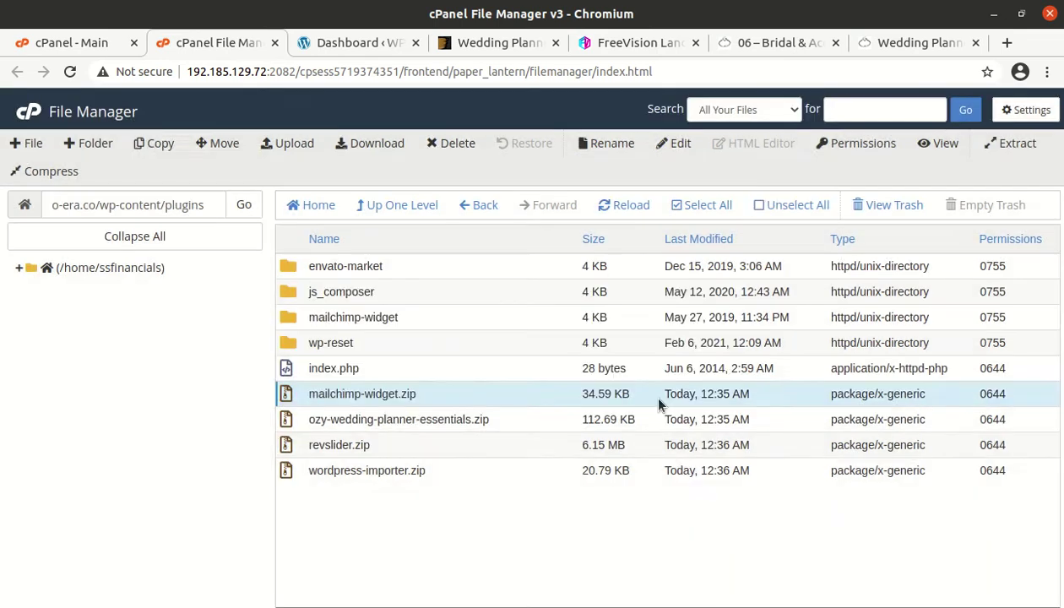
Step: Extract ozy-wedding-planner-essentials.zip into /o-era.co/wp-content/plugins and reload the folder listing
click(483, 389)
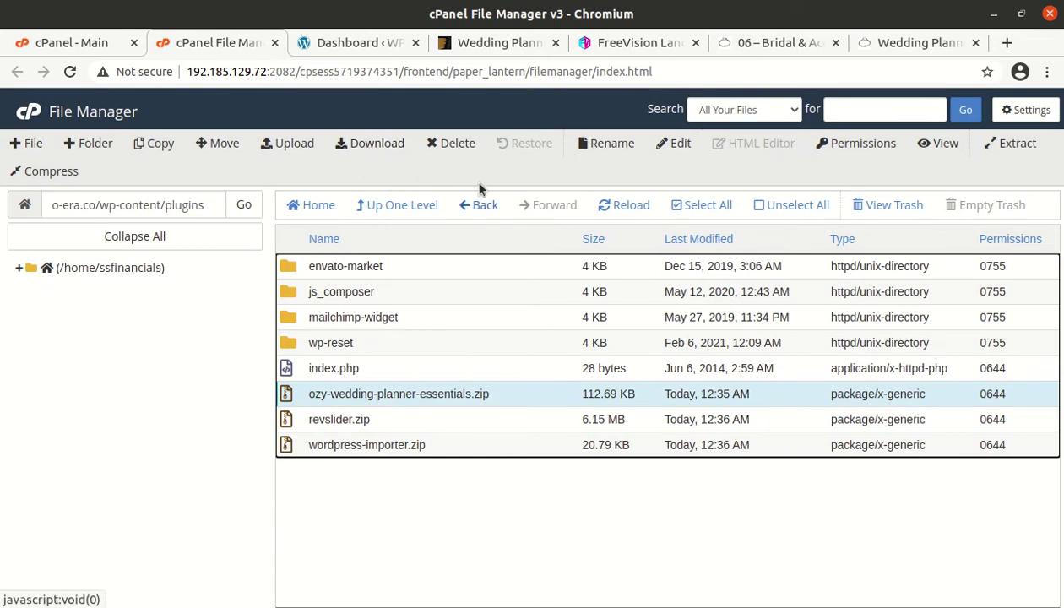
right_click(448, 395)
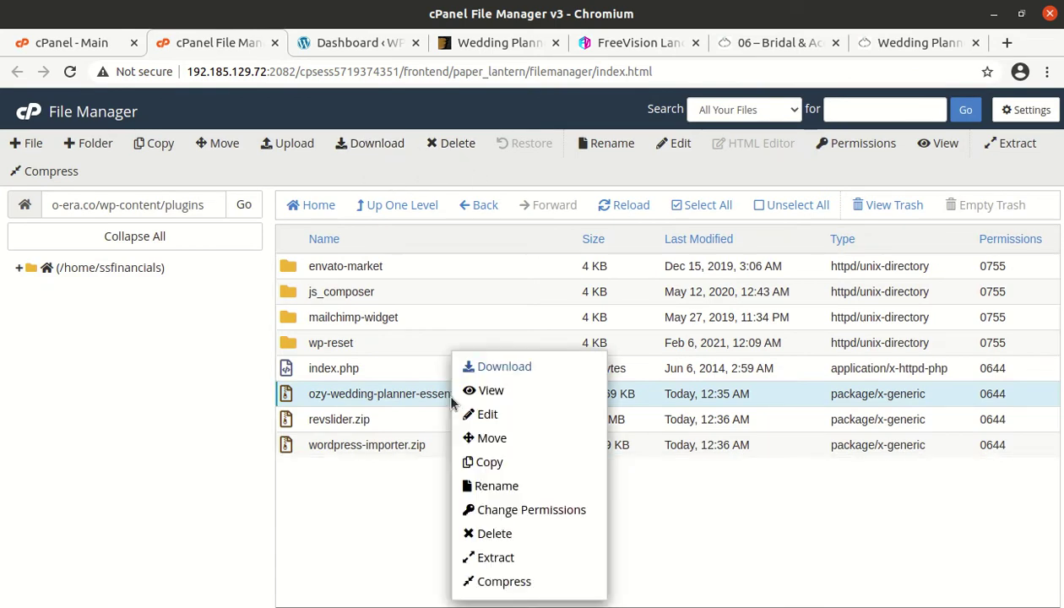
click(477, 551)
click(665, 432)
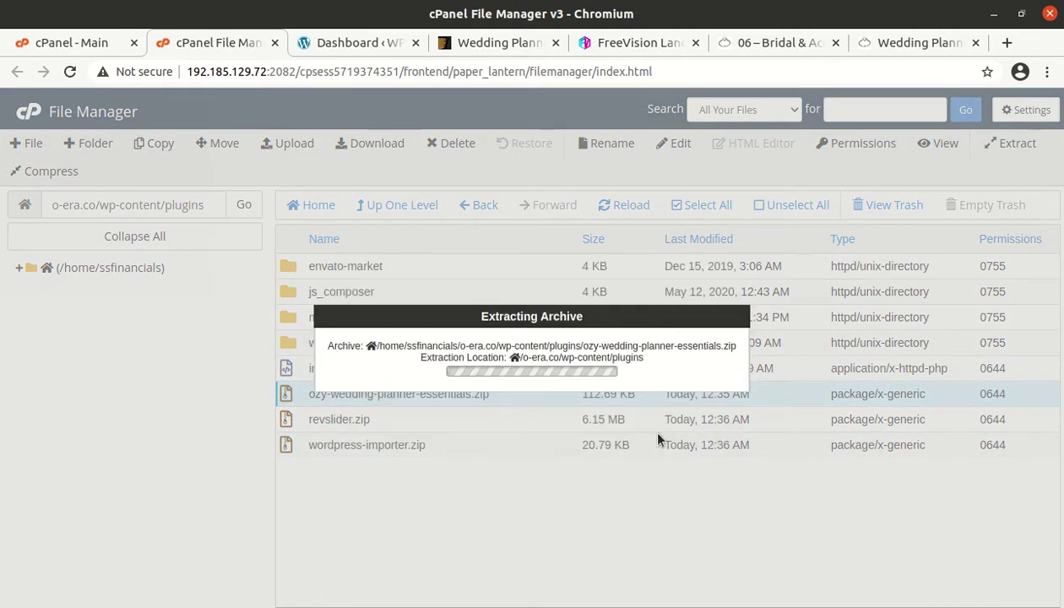
click(799, 516)
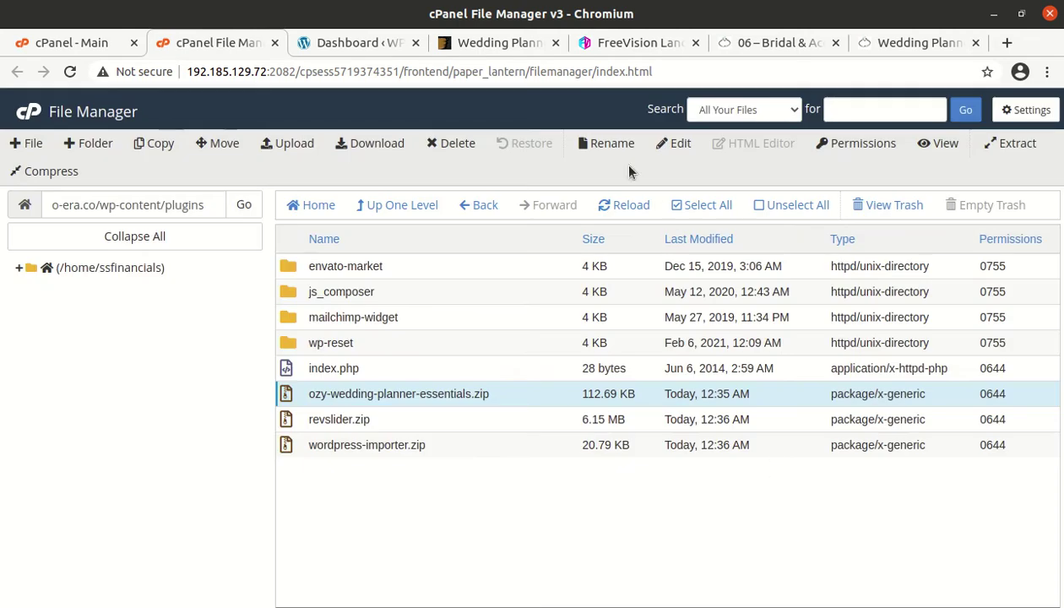
click(621, 204)
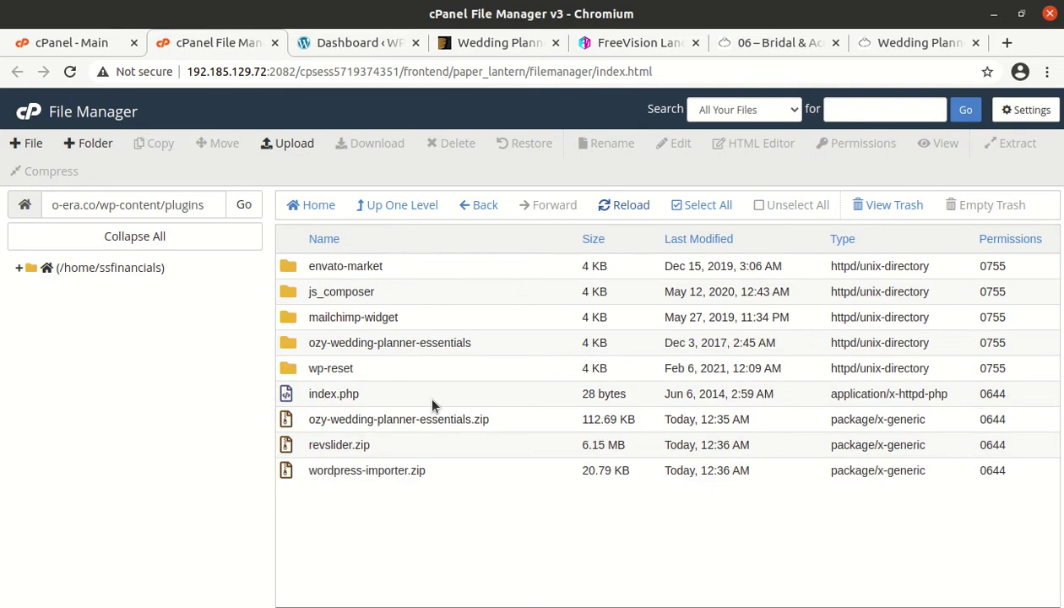
Step: Permanently delete the ozy-wedding-planner-essentials.zip archive from the plugins folder, skipping the trash
click(443, 422)
click(451, 143)
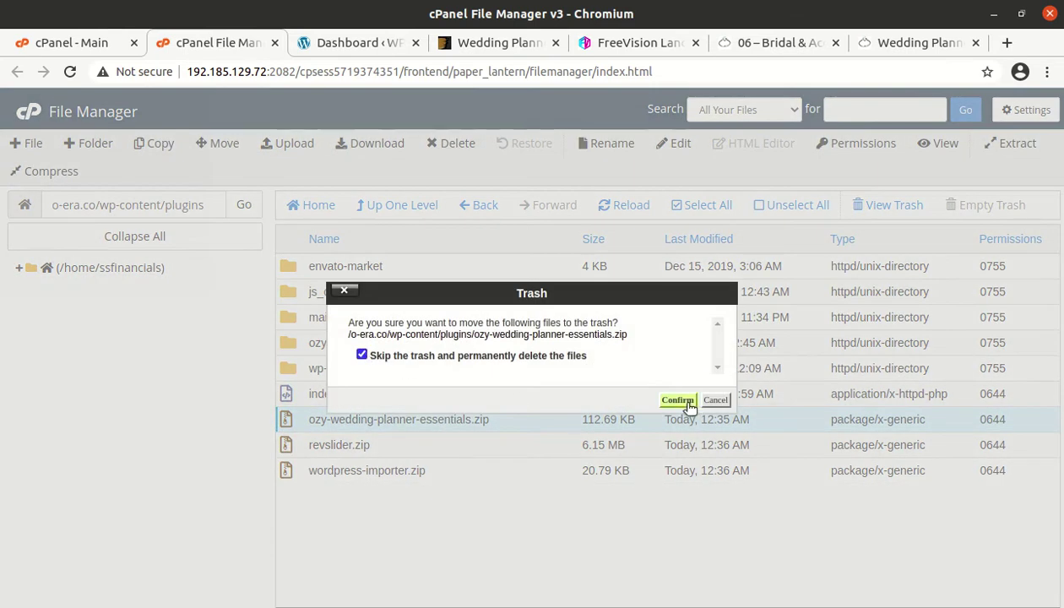
click(688, 404)
Step: Extract revslider.zip into /o-era.co/wp-content/plugins and reload the folder listing
click(456, 413)
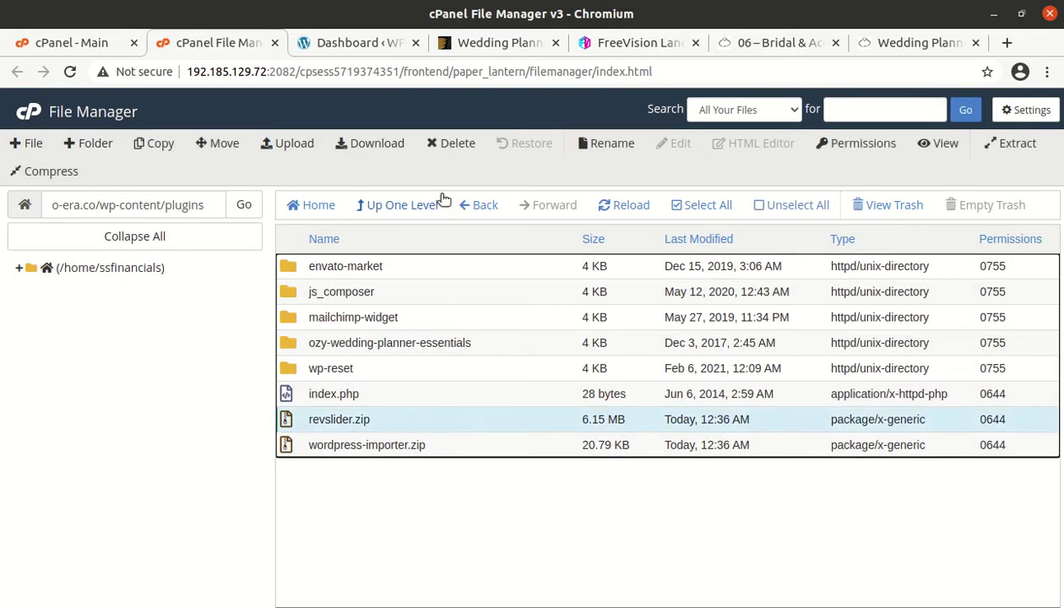
right_click(438, 414)
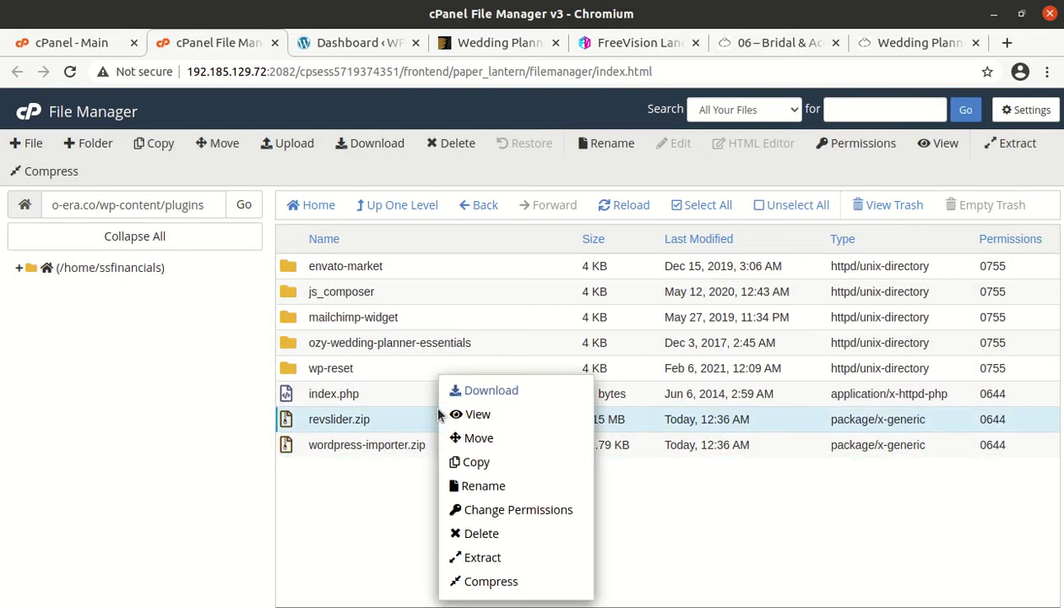
click(470, 554)
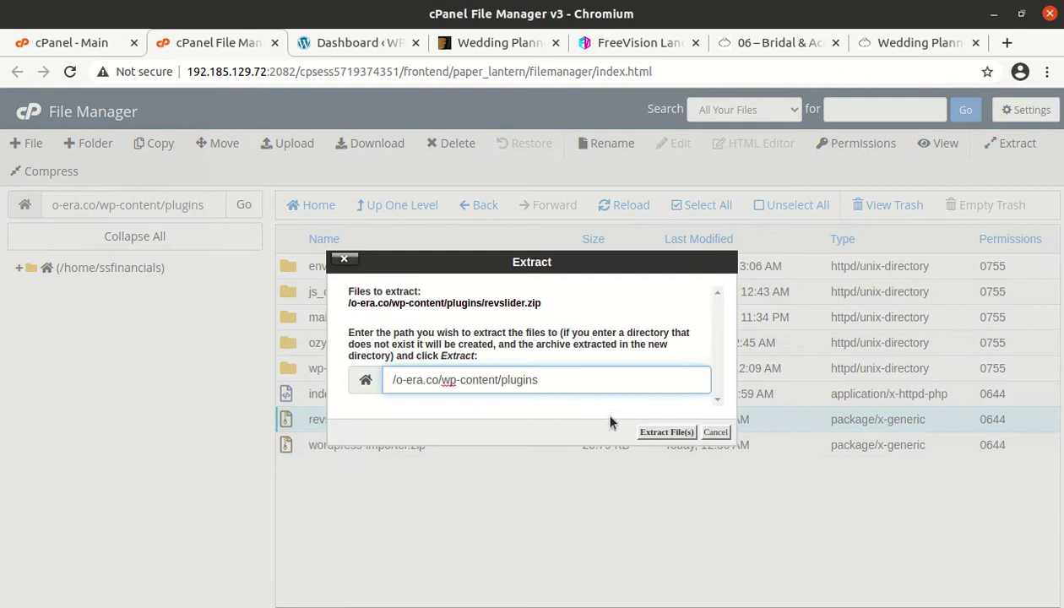
click(666, 432)
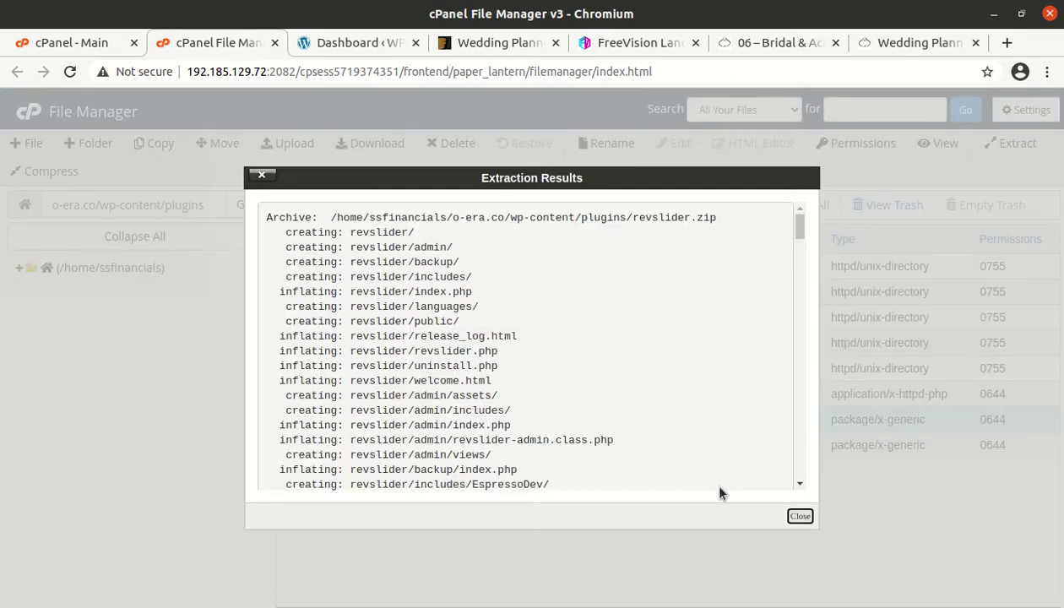
click(799, 516)
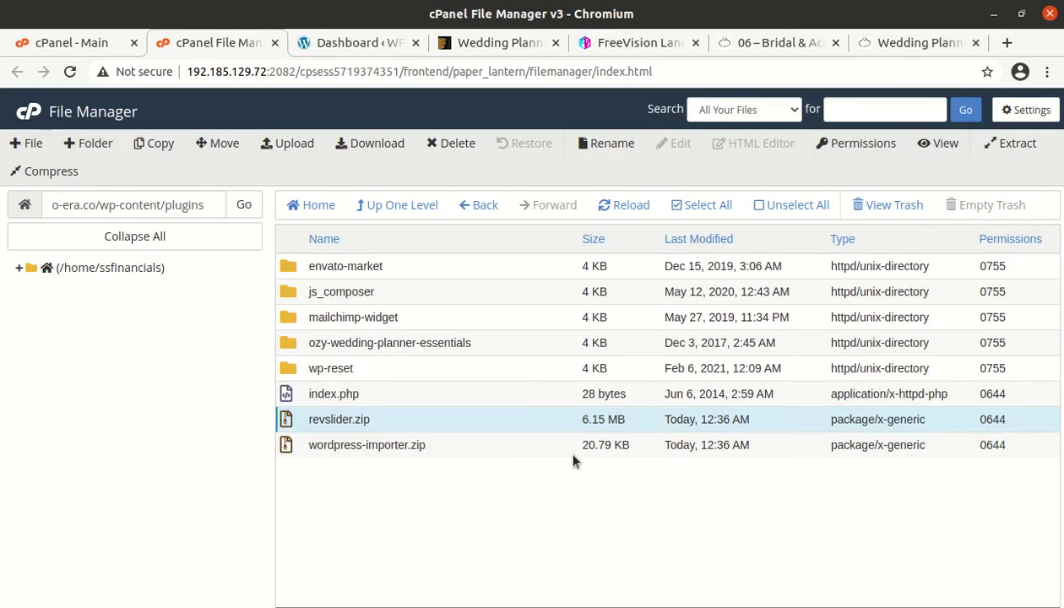
click(641, 206)
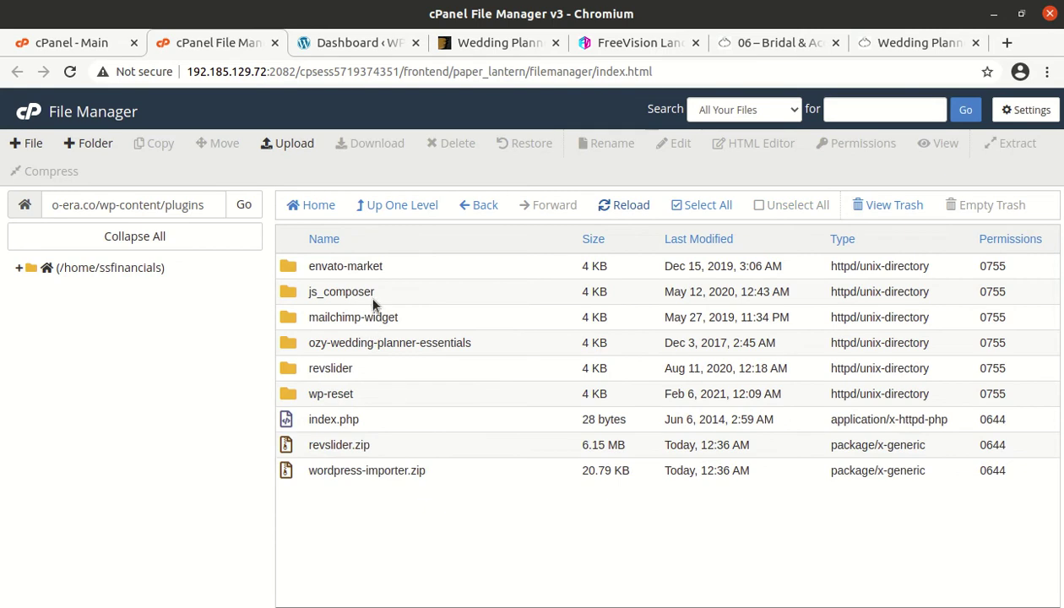
Step: Permanently delete the revslider.zip archive from the plugins folder, skipping the trash
click(391, 442)
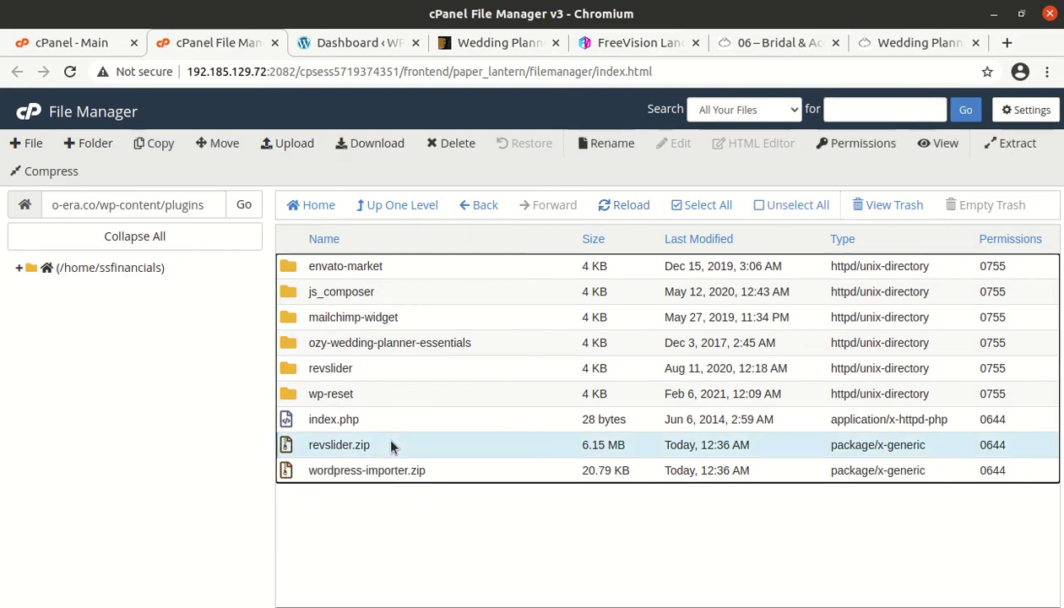
click(445, 145)
click(361, 355)
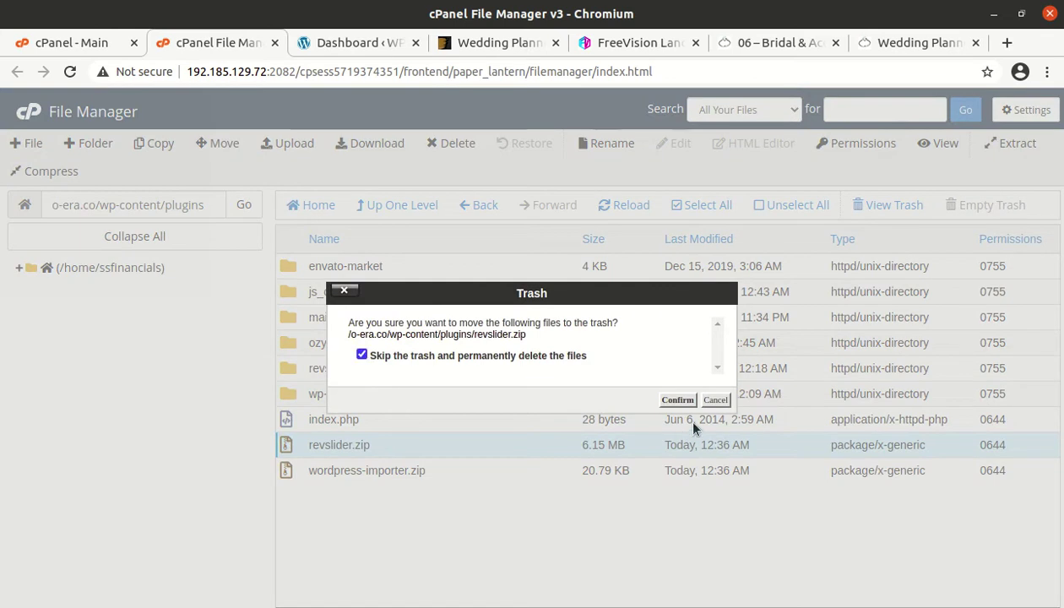
click(676, 399)
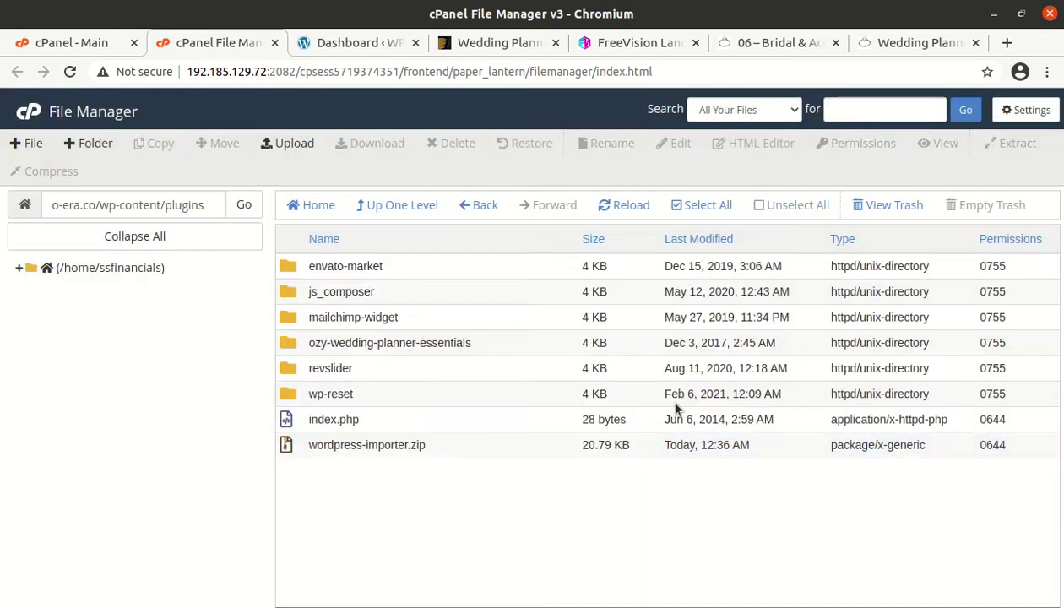
Step: Extract wordpress-importer.zip into /o-era.co/wp-content/plugins and reload the folder listing
click(477, 454)
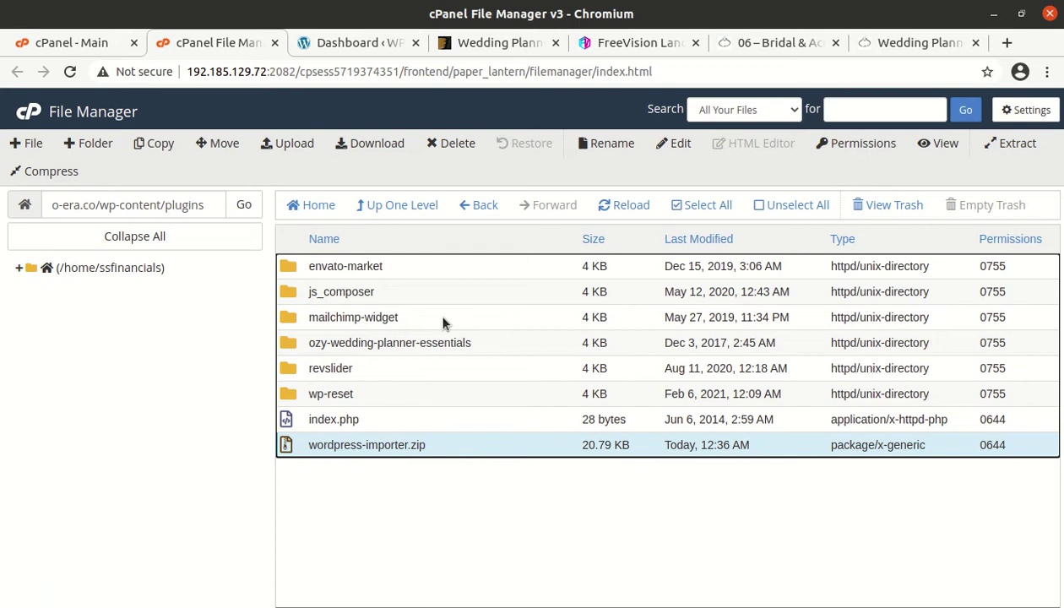
right_click(404, 443)
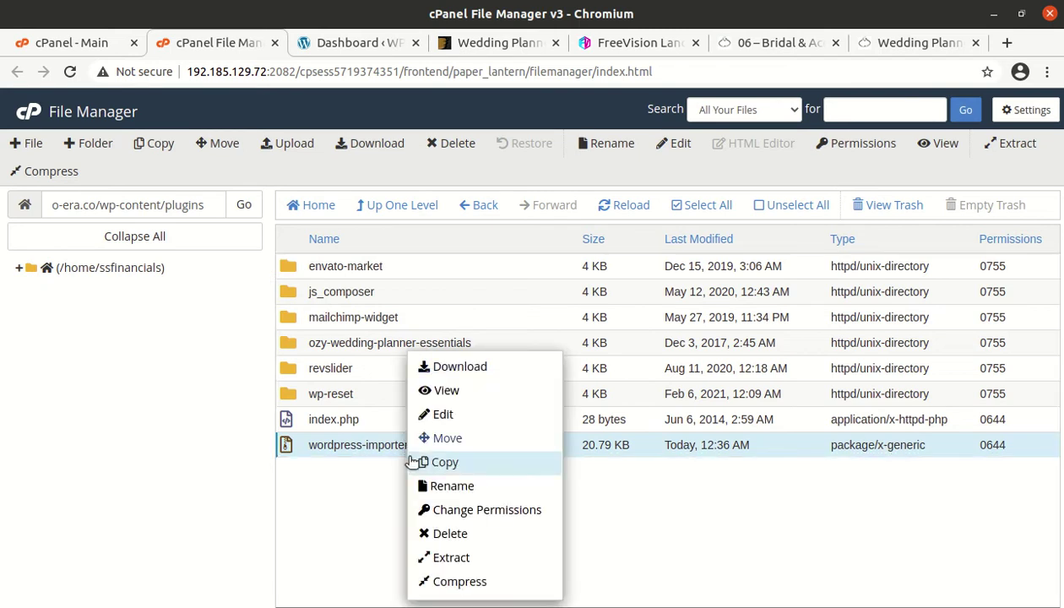
click(466, 557)
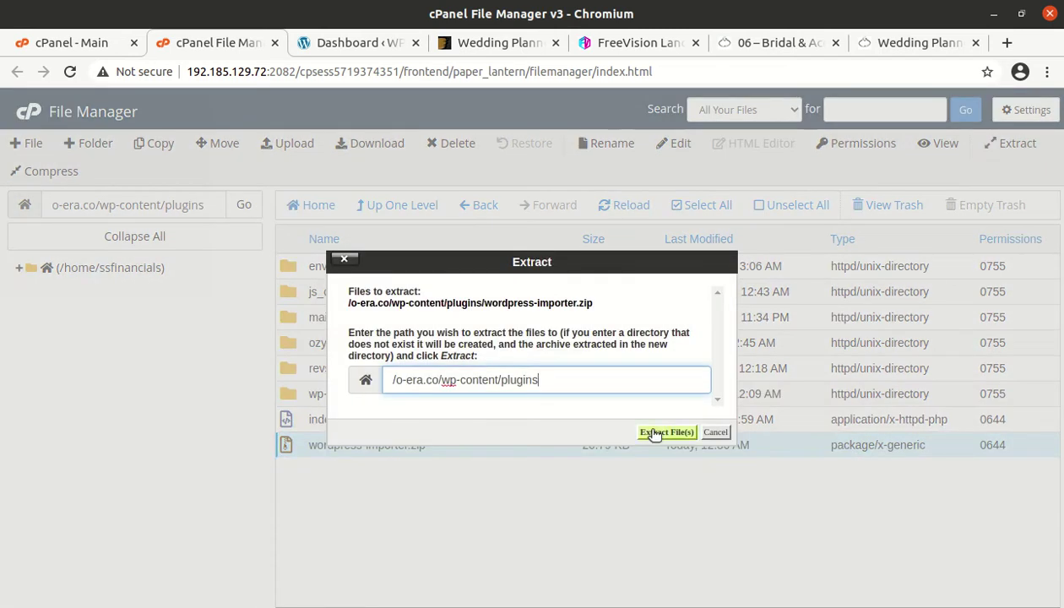
click(654, 433)
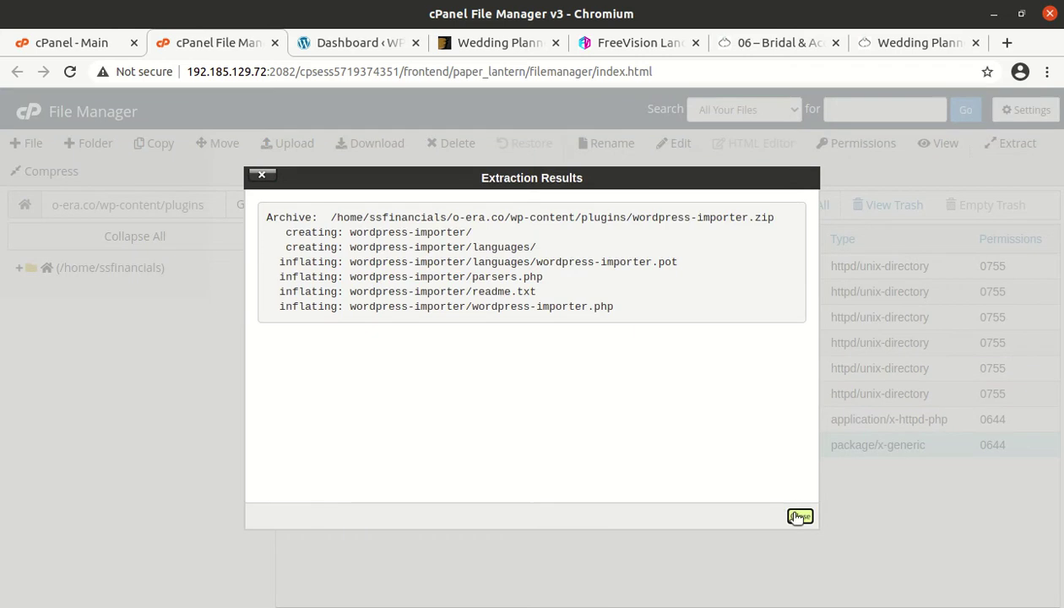
click(798, 516)
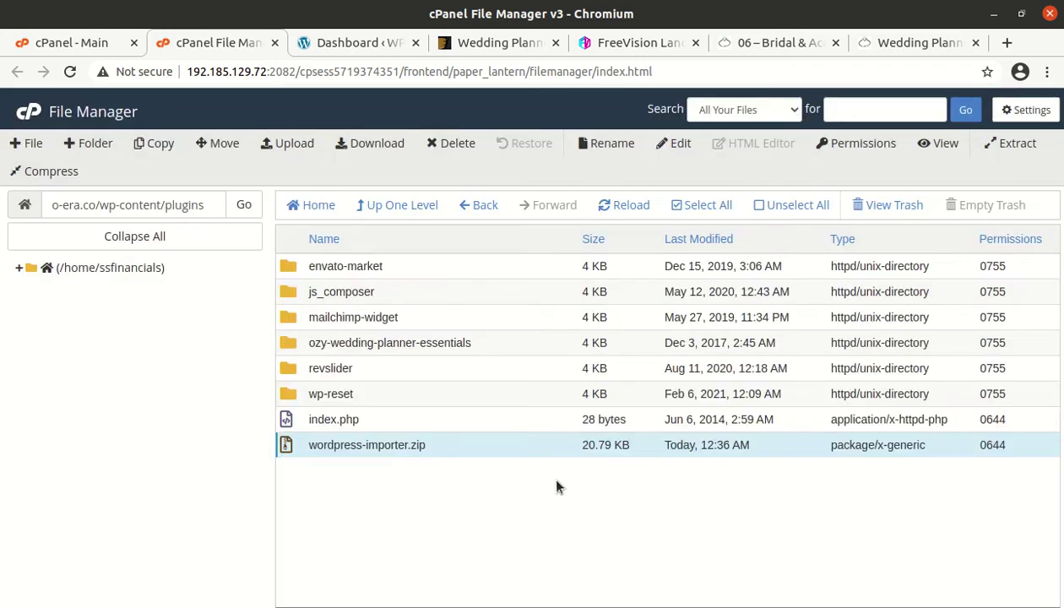
click(616, 209)
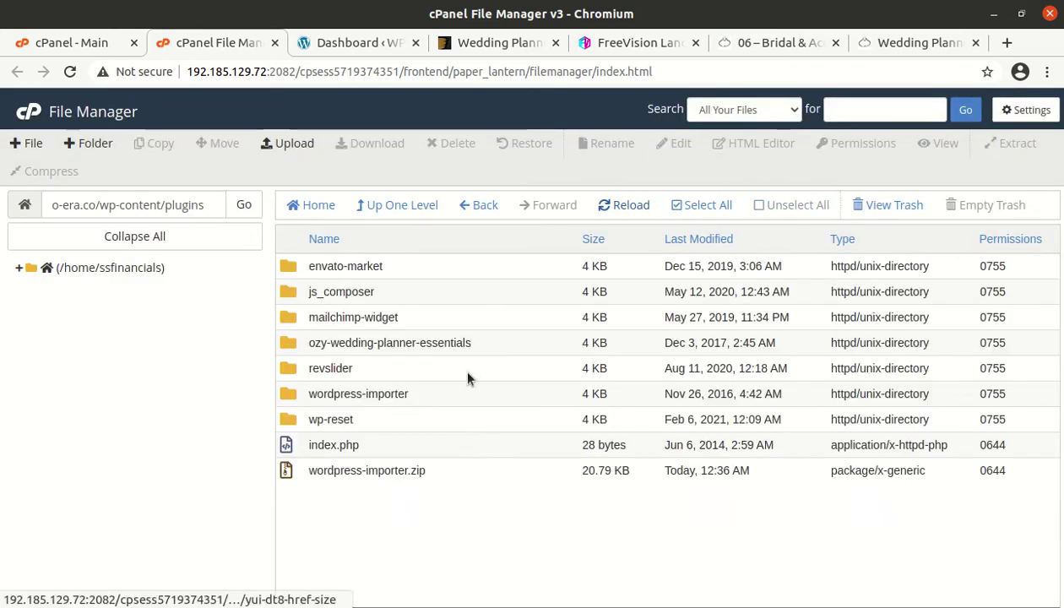
Step: Permanently delete the wordpress-importer.zip archive from the plugins folder, skipping the trash
click(478, 470)
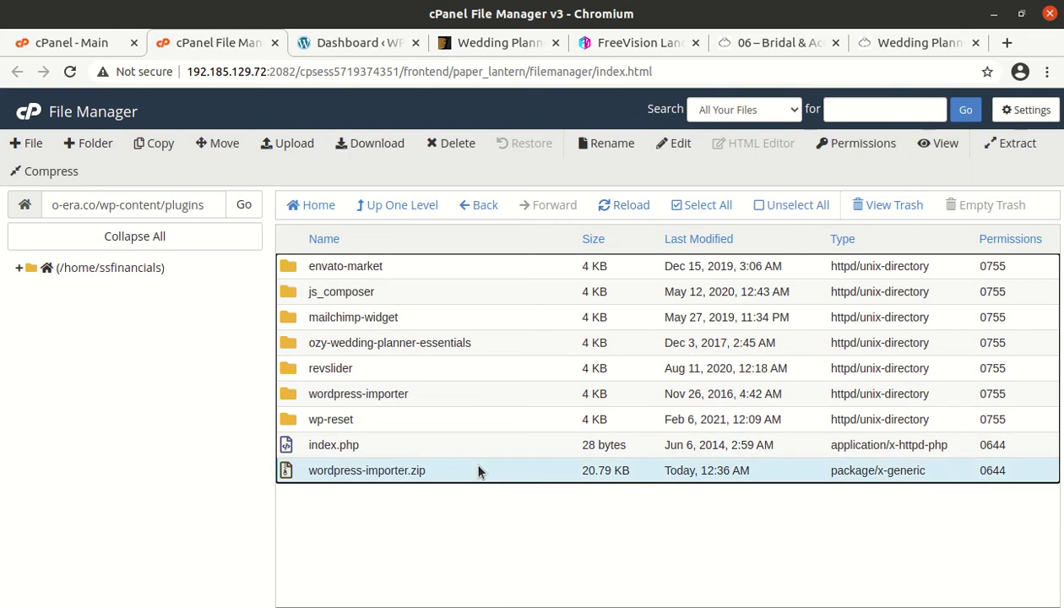
click(432, 146)
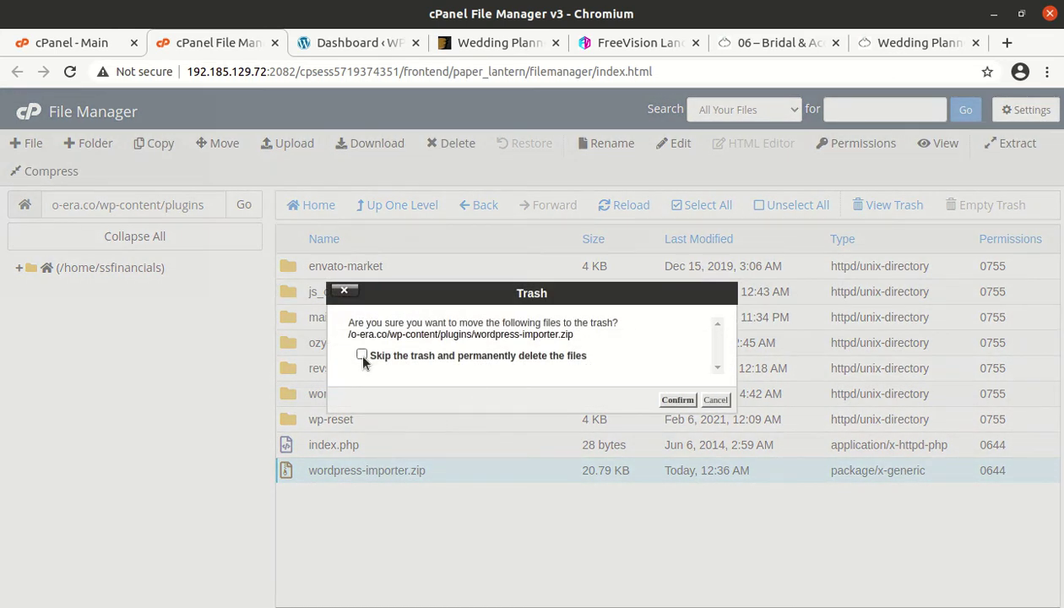
click(361, 354)
click(677, 399)
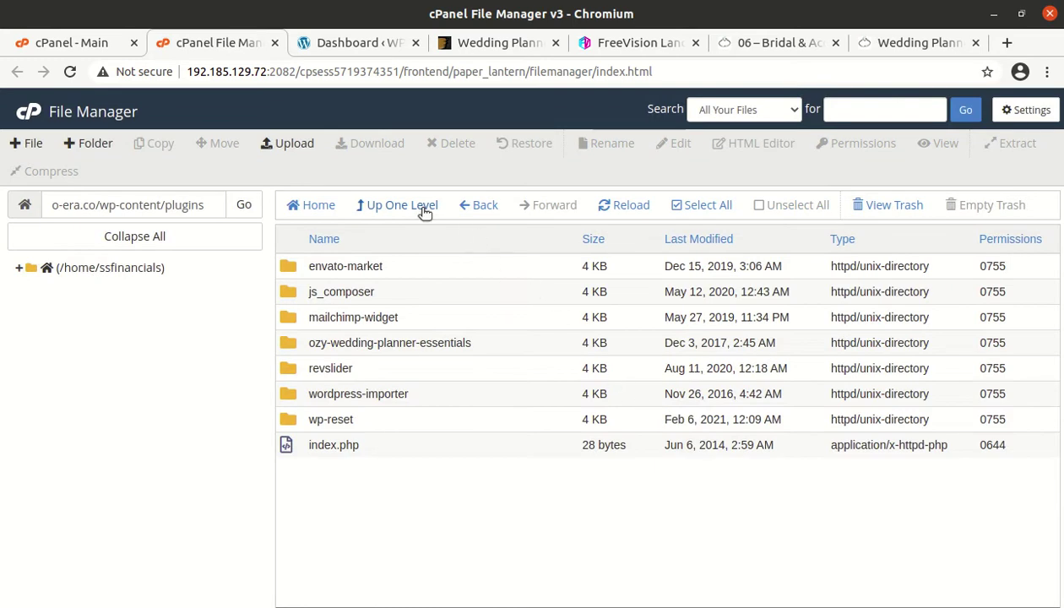
Step: Switch to the WordPress dashboard, reload it, and open the live o-era.co site in a separate tab
click(356, 43)
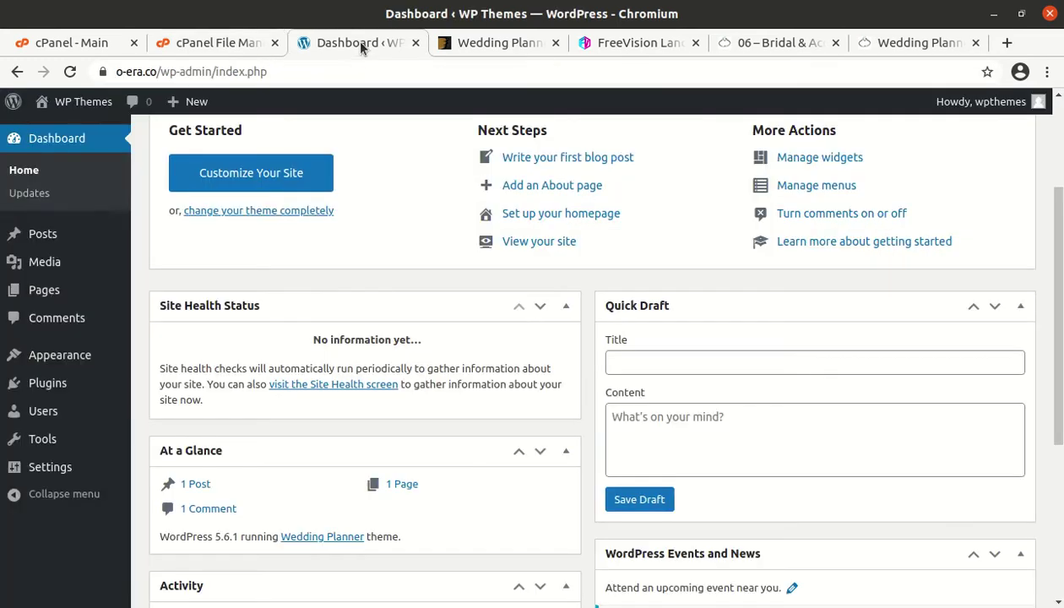
click(69, 73)
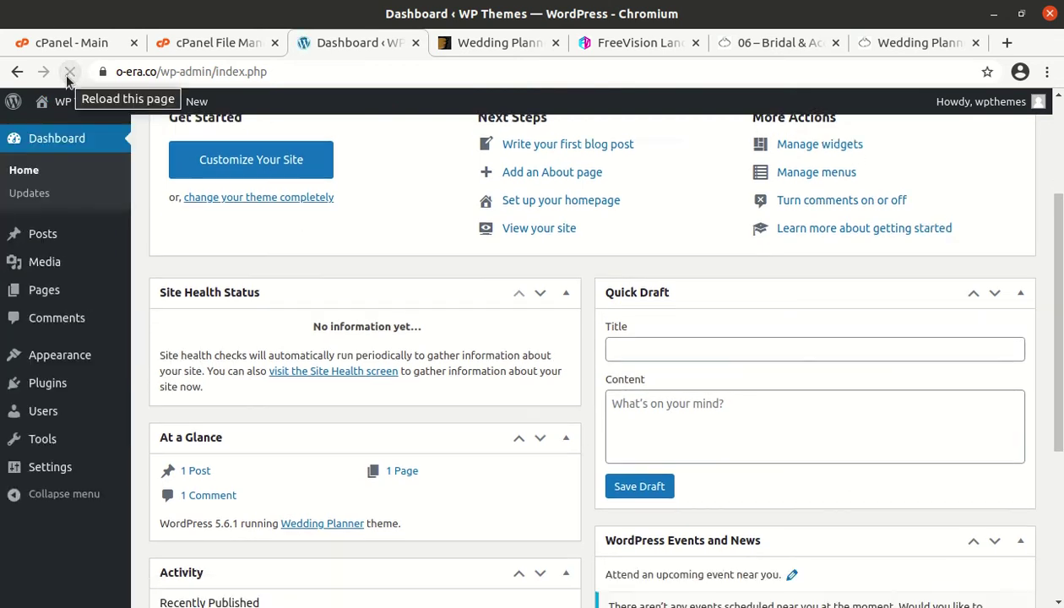
mouse_move(78, 368)
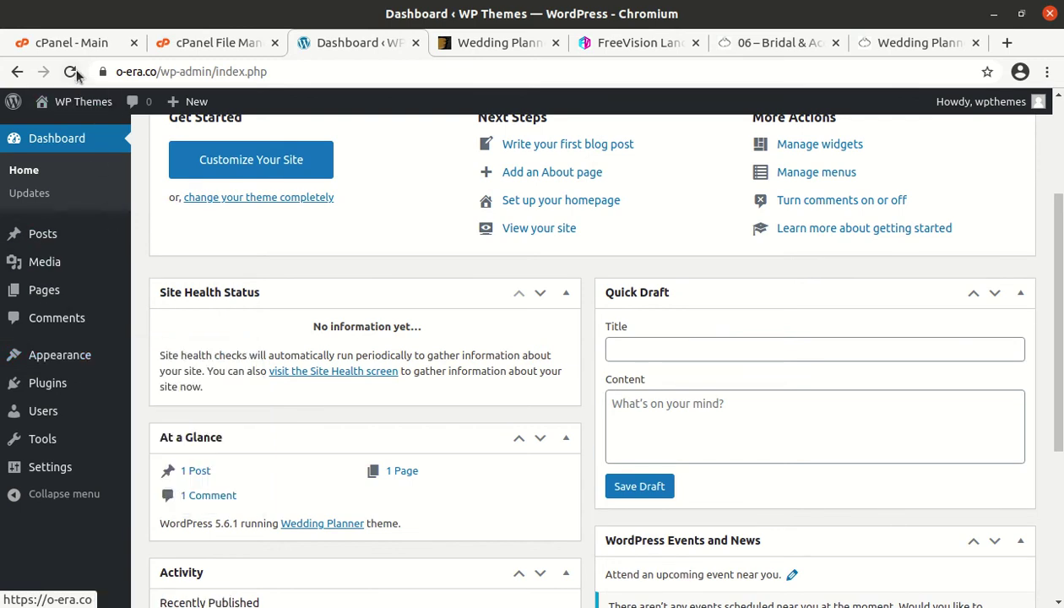
mouse_move(84, 100)
middle_click(76, 133)
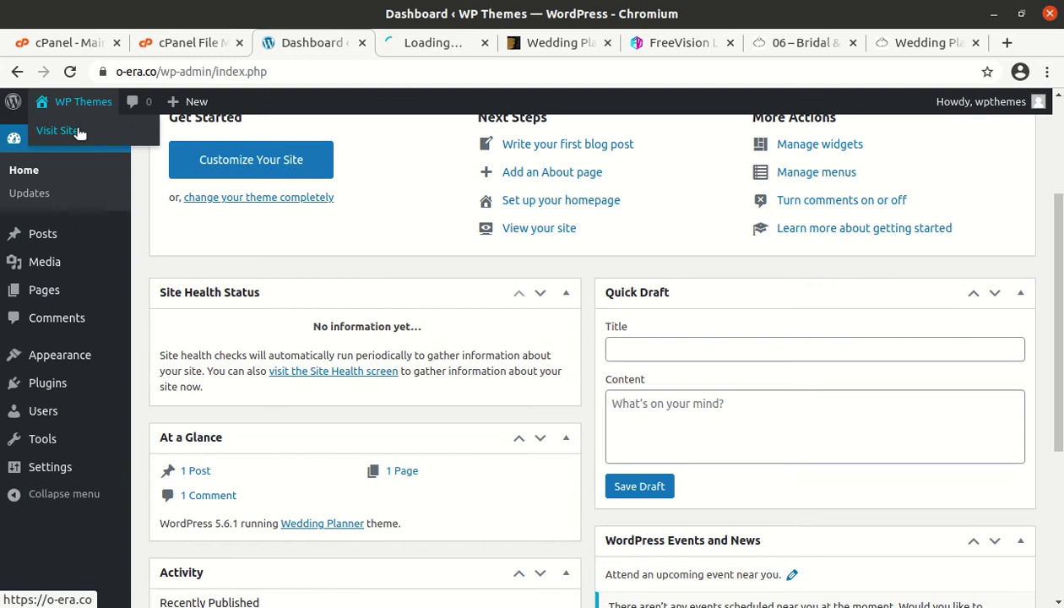
Step: Examine the live site's Blog page with the Wedding Planner theme, from its header to its footer
click(410, 45)
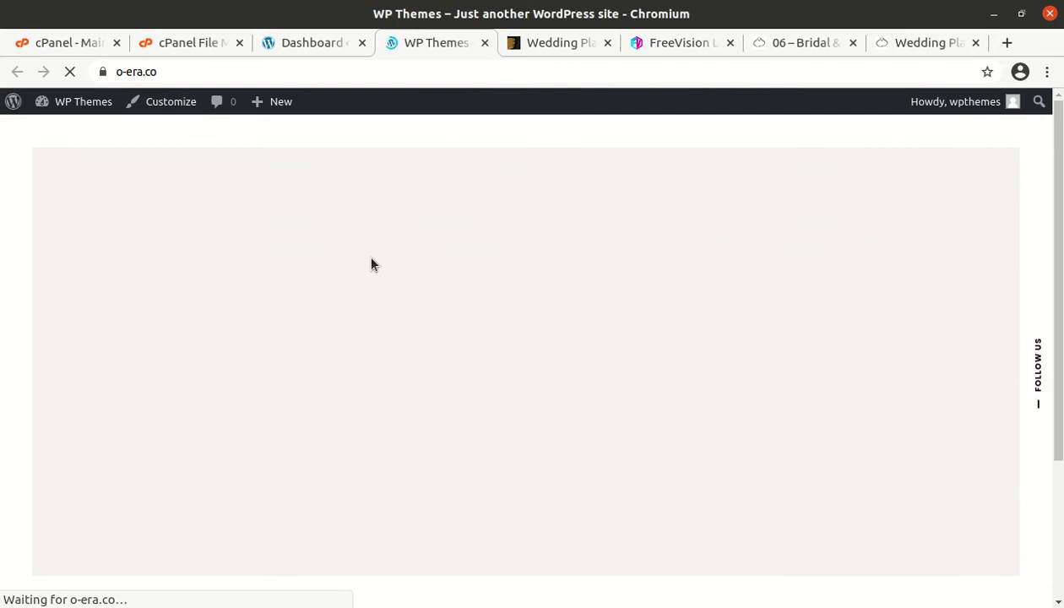
scroll(584, 312, down, 3)
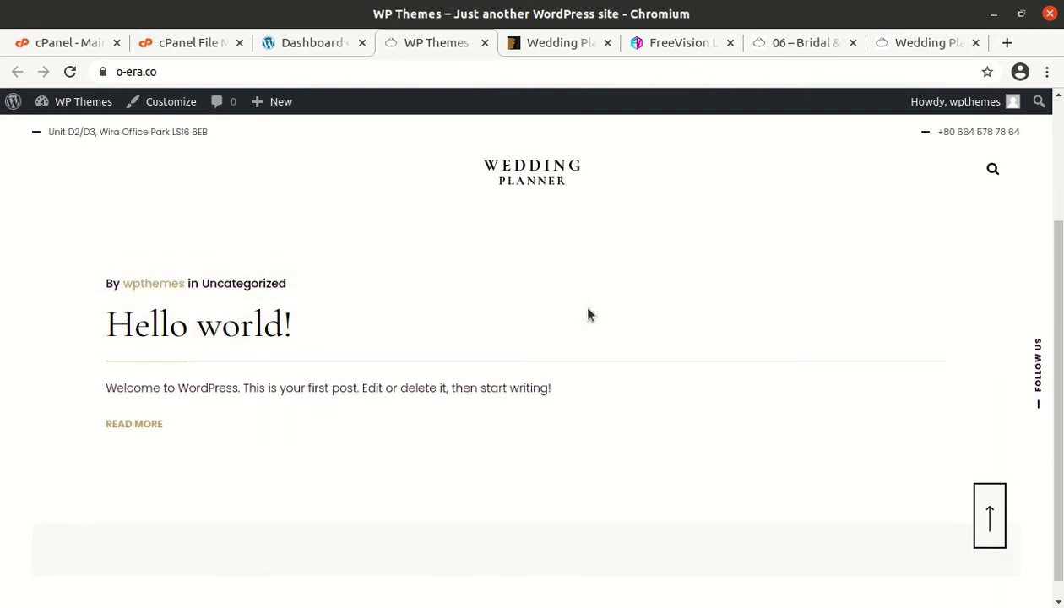
scroll(577, 311, up, 3)
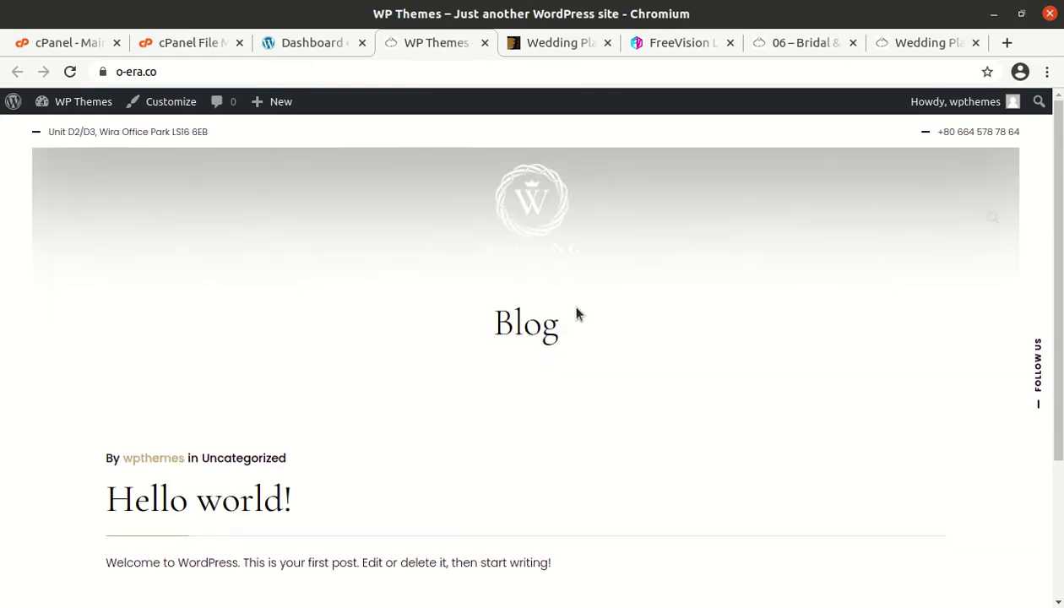
scroll(676, 275, down, 3)
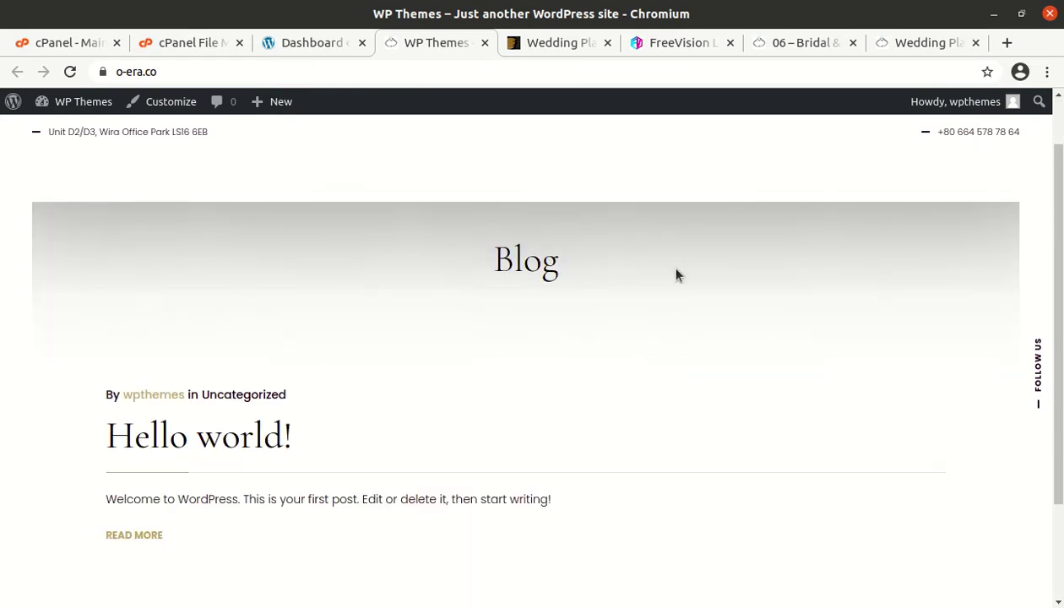
scroll(741, 285, up, 3)
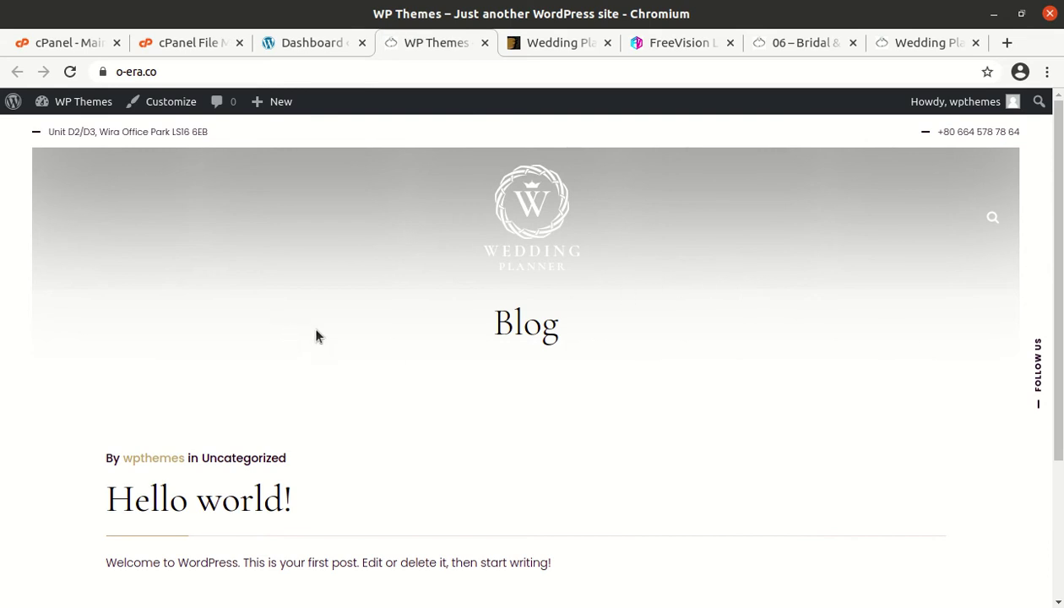
scroll(480, 356, down, 3)
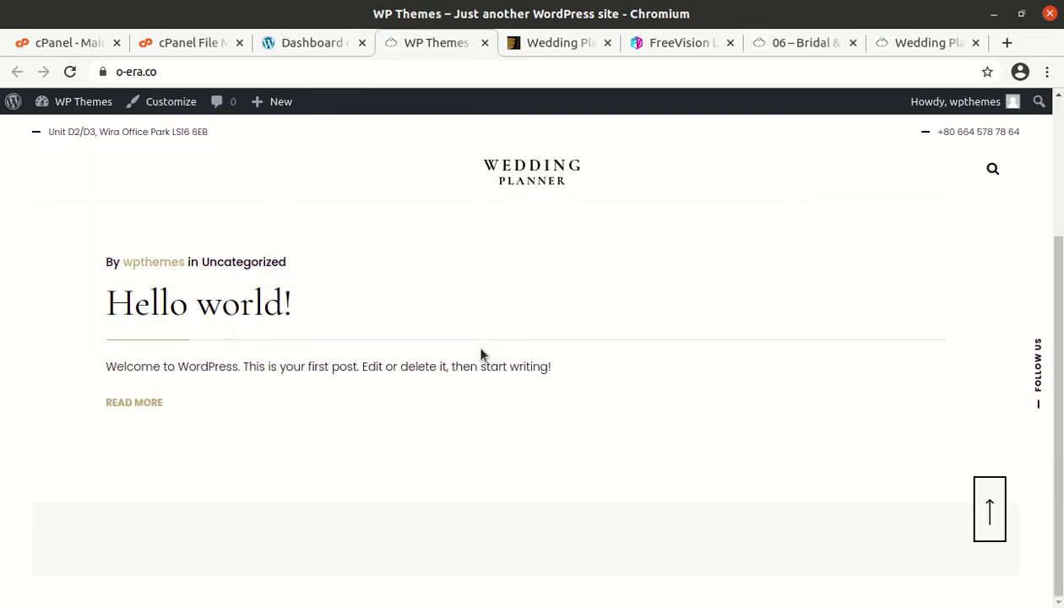
scroll(481, 355, up, 3)
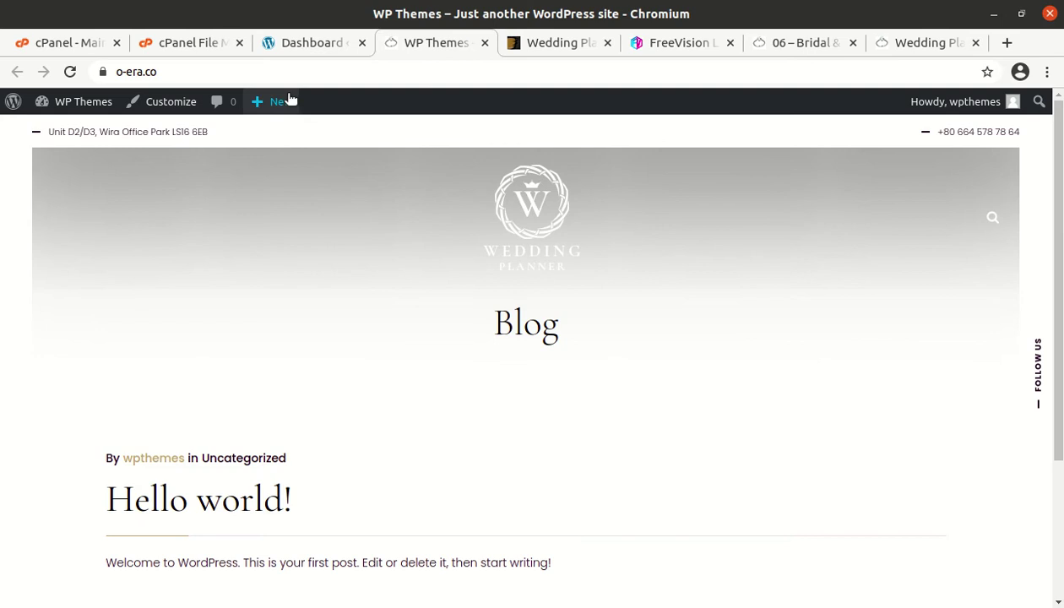
Step: Return to the dashboard, switch to the Files app and open Downloads/Wedding Planner/dummy-data/demo-files
click(293, 44)
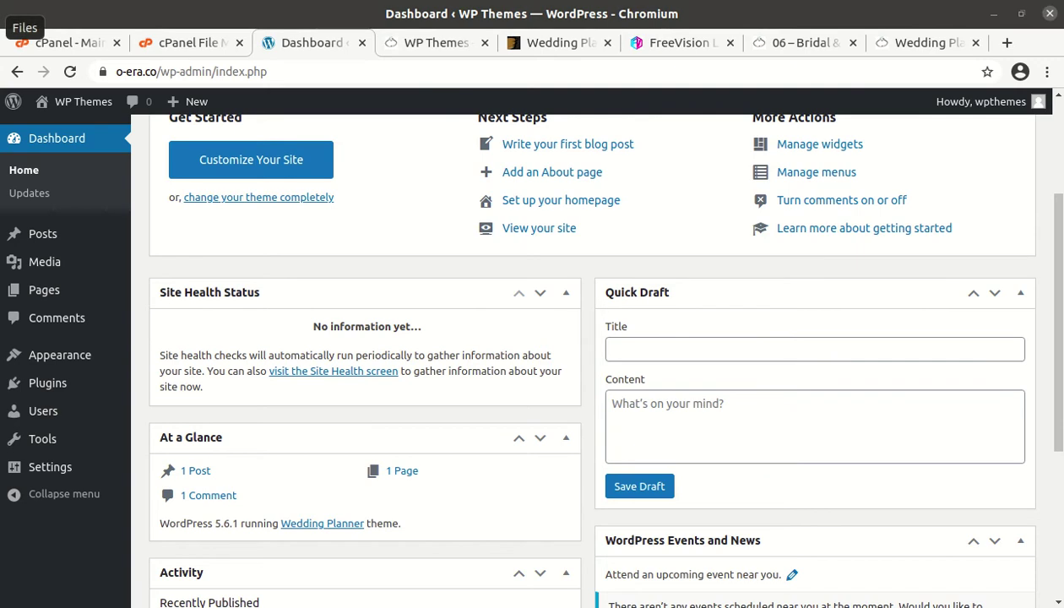
click(0, 28)
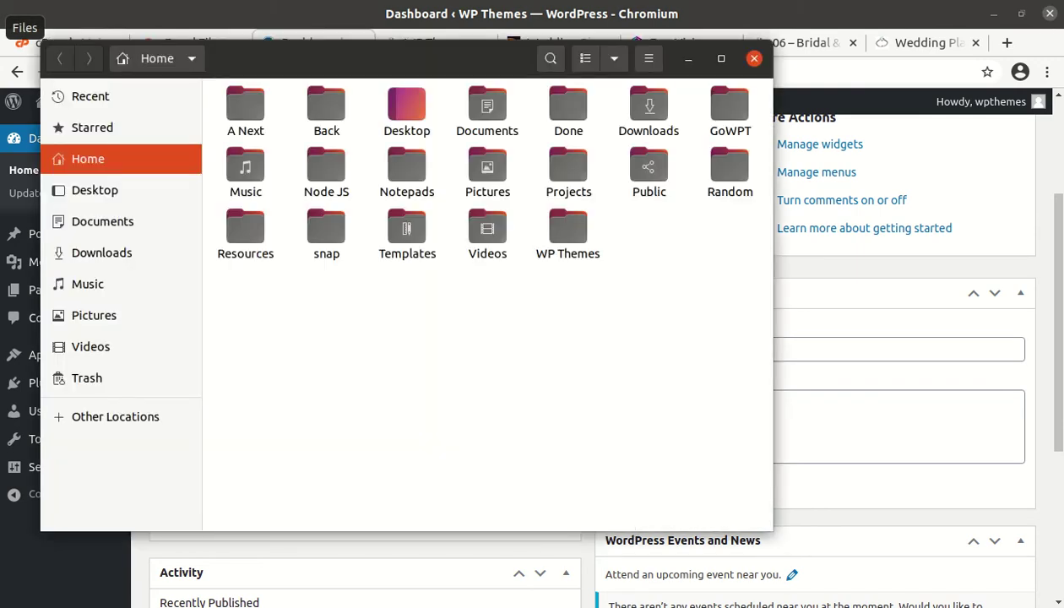
click(140, 248)
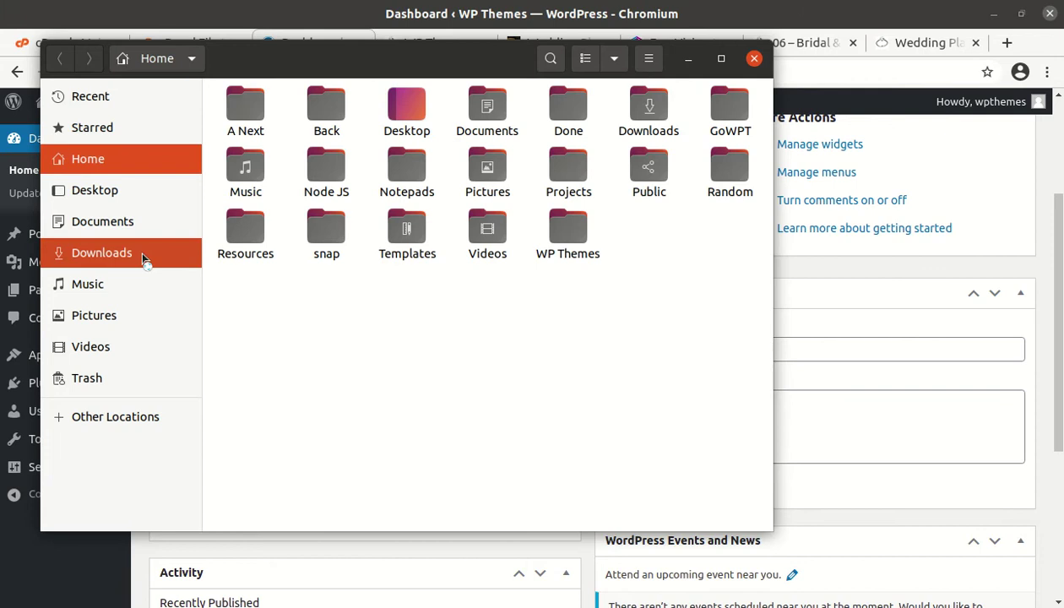
click(269, 115)
double_click(269, 112)
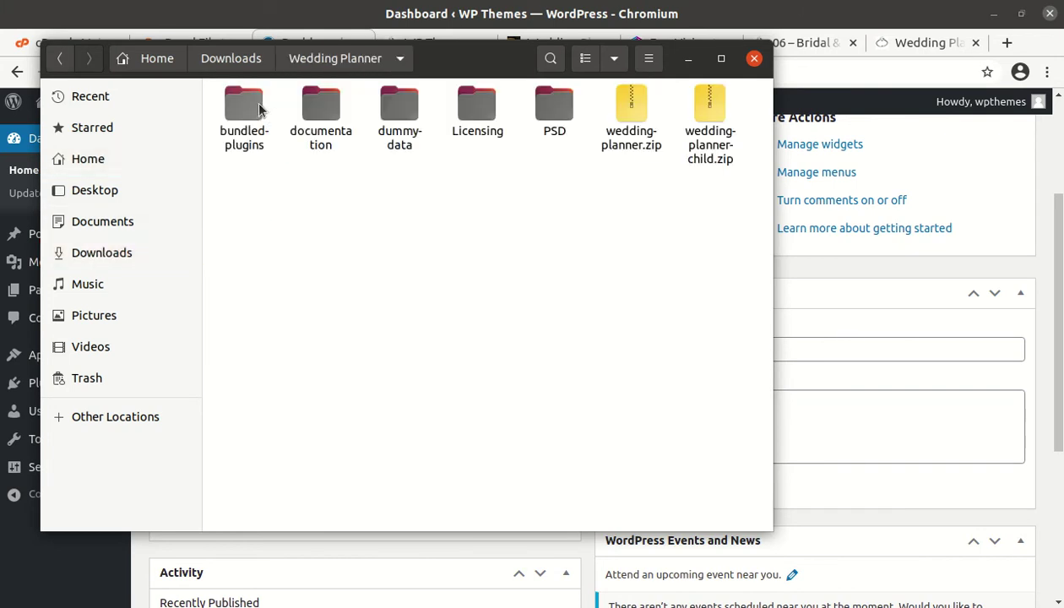
click(320, 114)
double_click(390, 110)
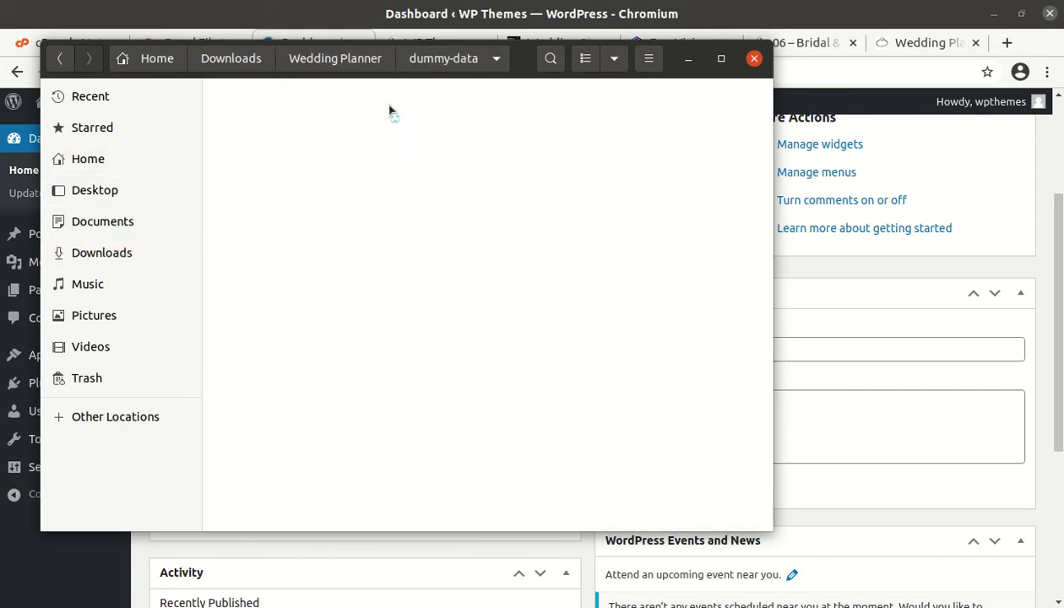
double_click(259, 108)
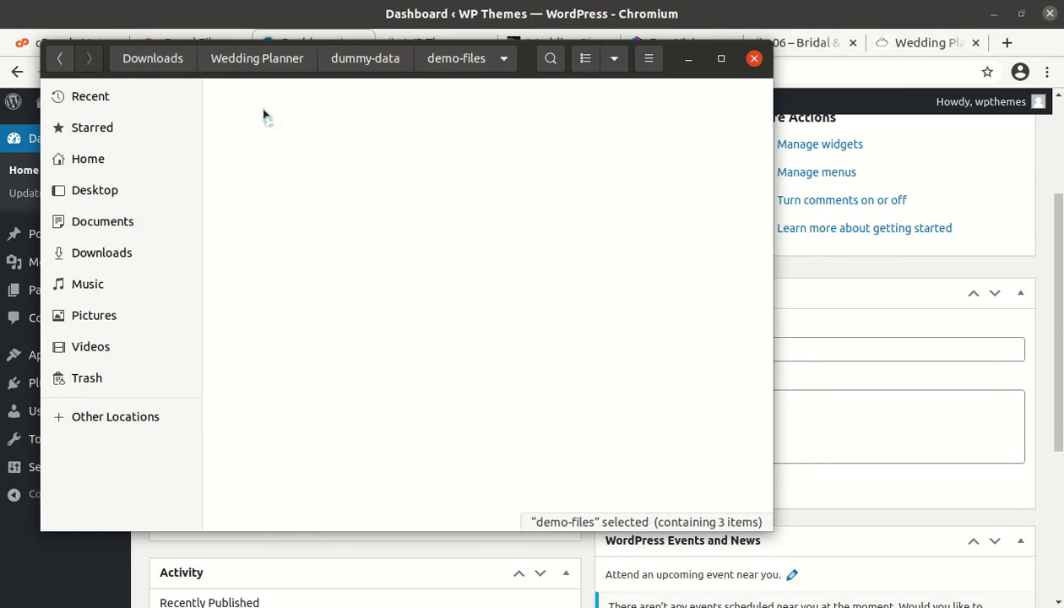
Step: Check the demo files content.xml, widgets.json and widgets.wie, and minimize the file manager
click(264, 143)
click(348, 135)
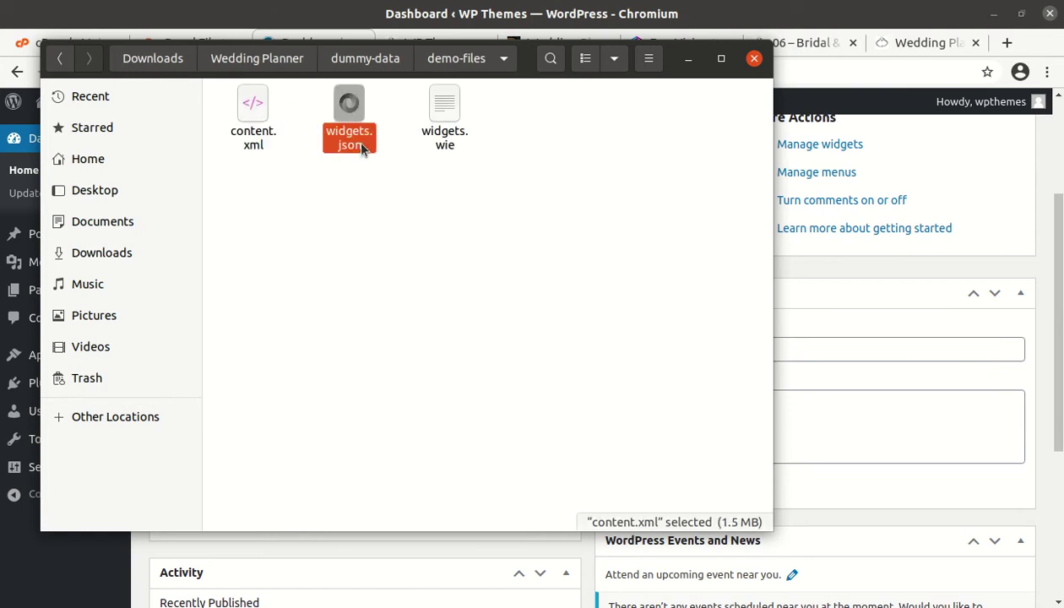
click(441, 140)
click(349, 151)
click(255, 149)
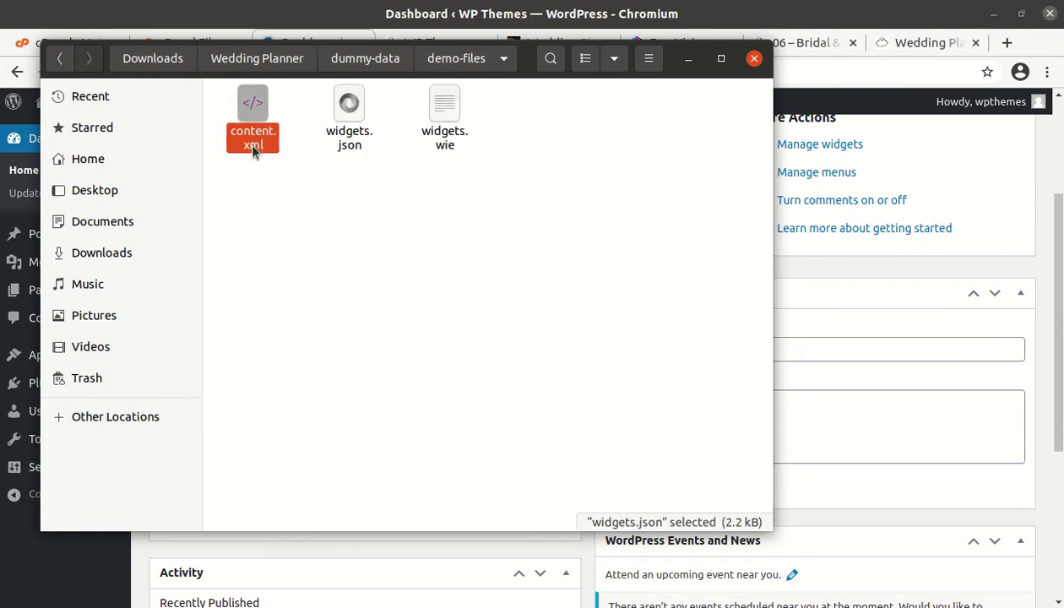
click(330, 281)
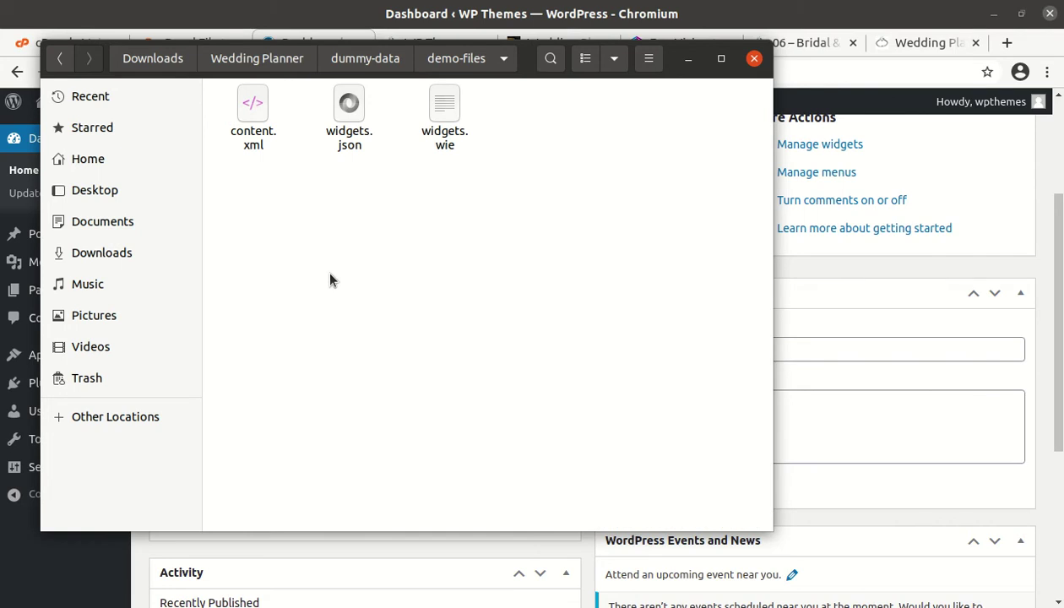
click(689, 60)
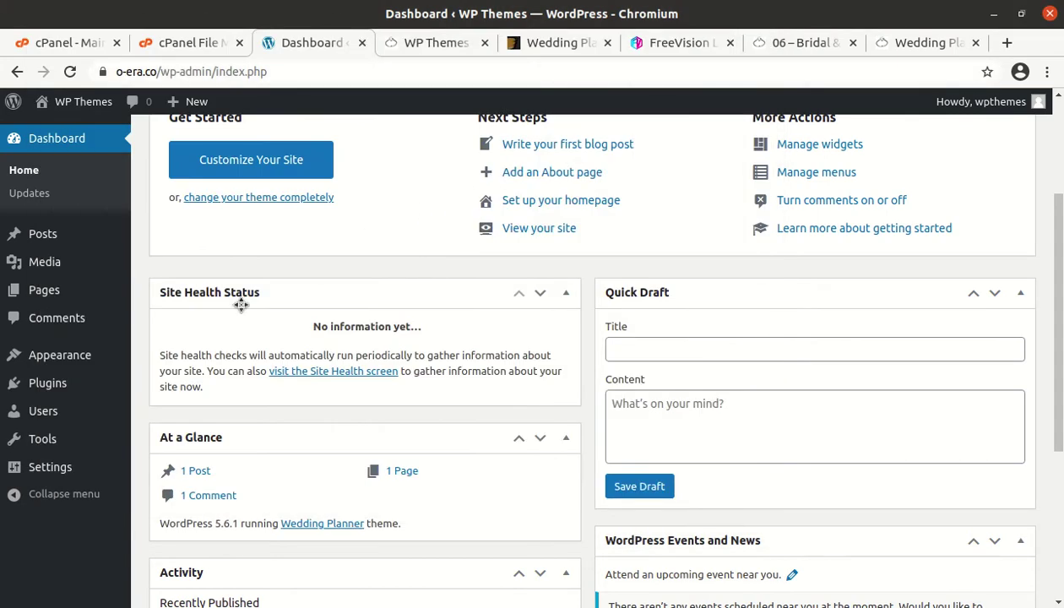
Step: Open the WordPress import tools and run the WordPress importer
mouse_move(38, 439)
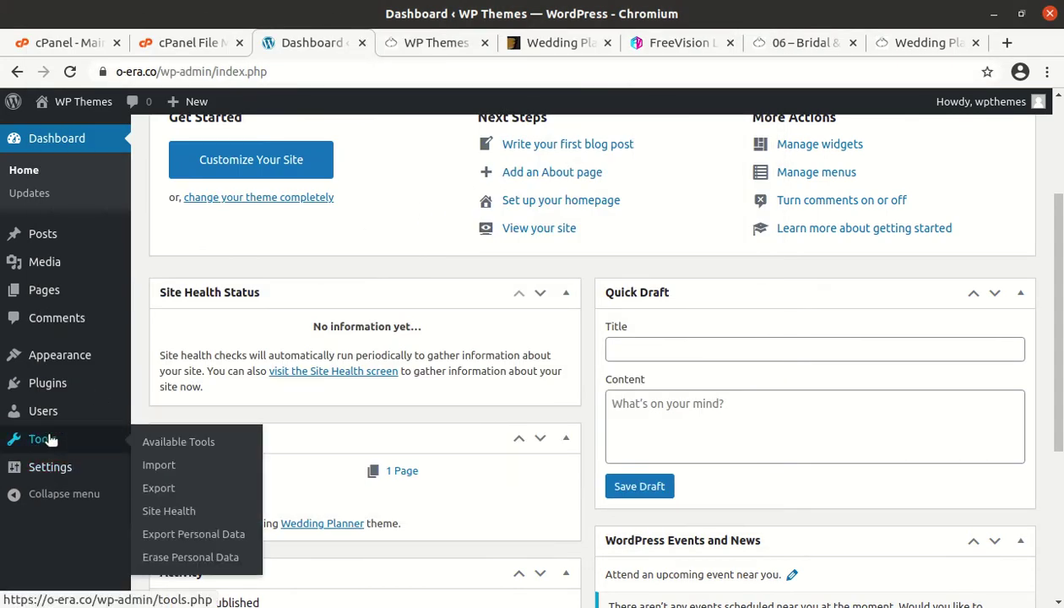
click(160, 466)
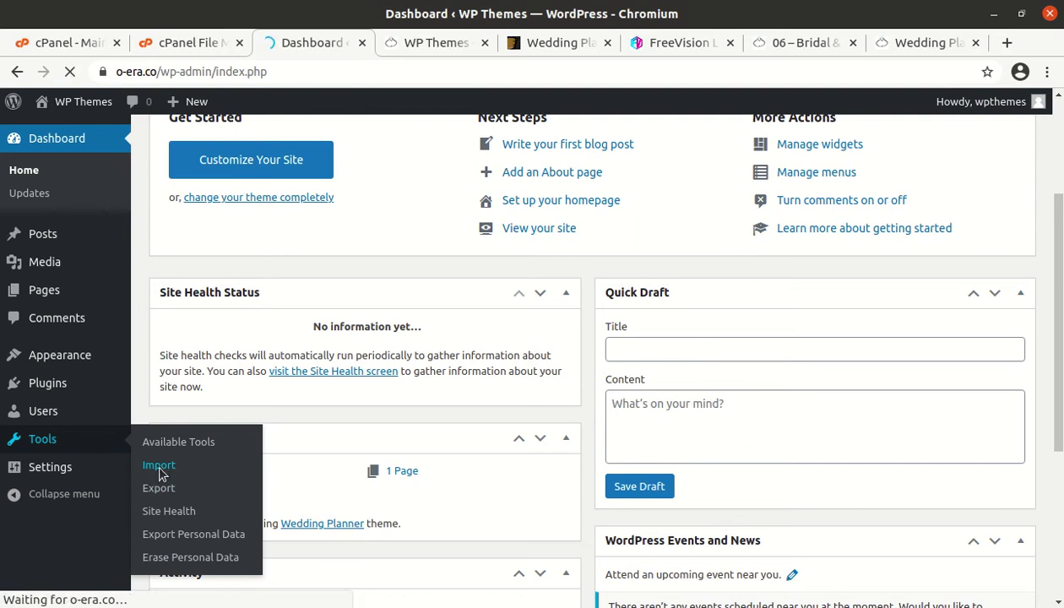
scroll(323, 441, down, 3)
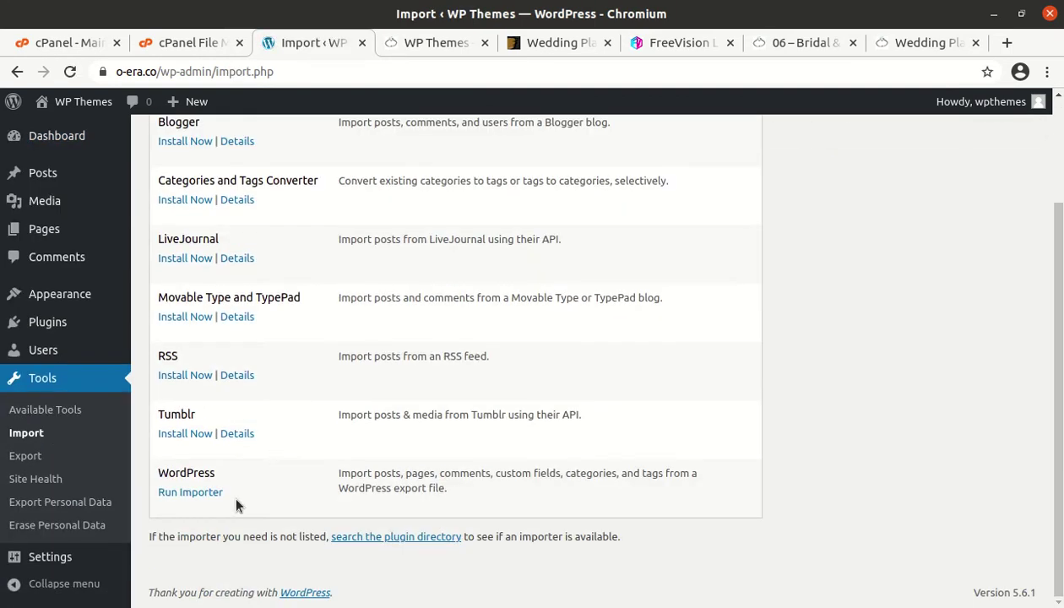
click(189, 495)
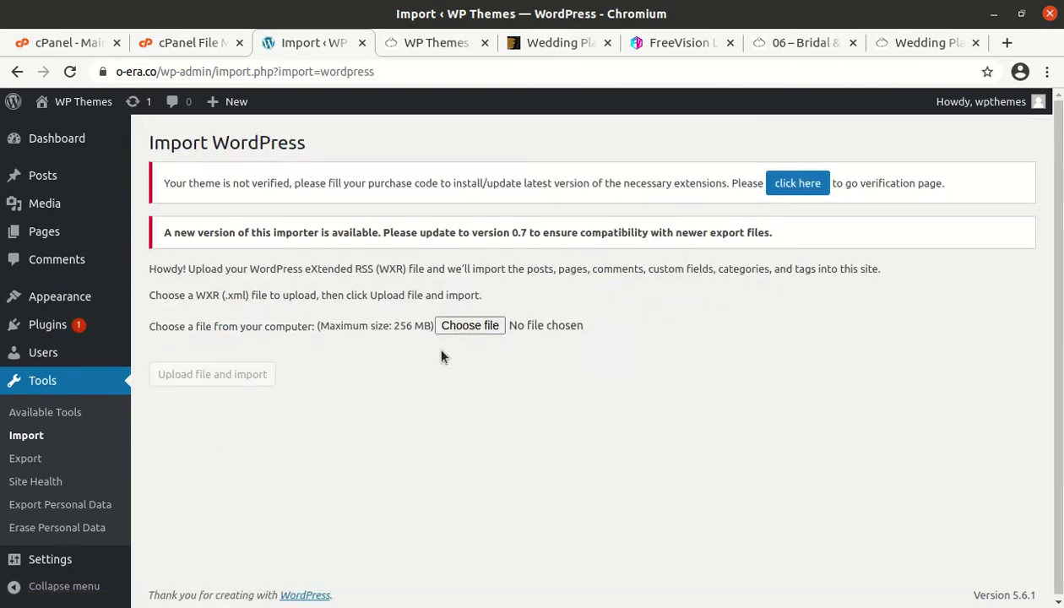
Step: Choose content.xml from Downloads/Wedding Planner/dummy-data/demo-files and upload it to the WordPress importer
click(467, 326)
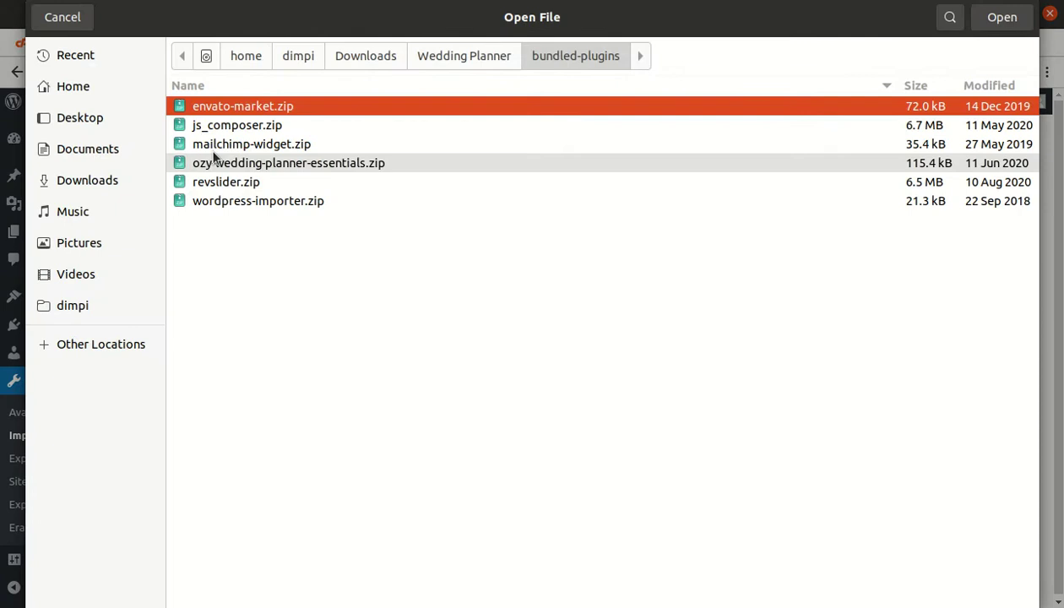
click(123, 181)
double_click(260, 107)
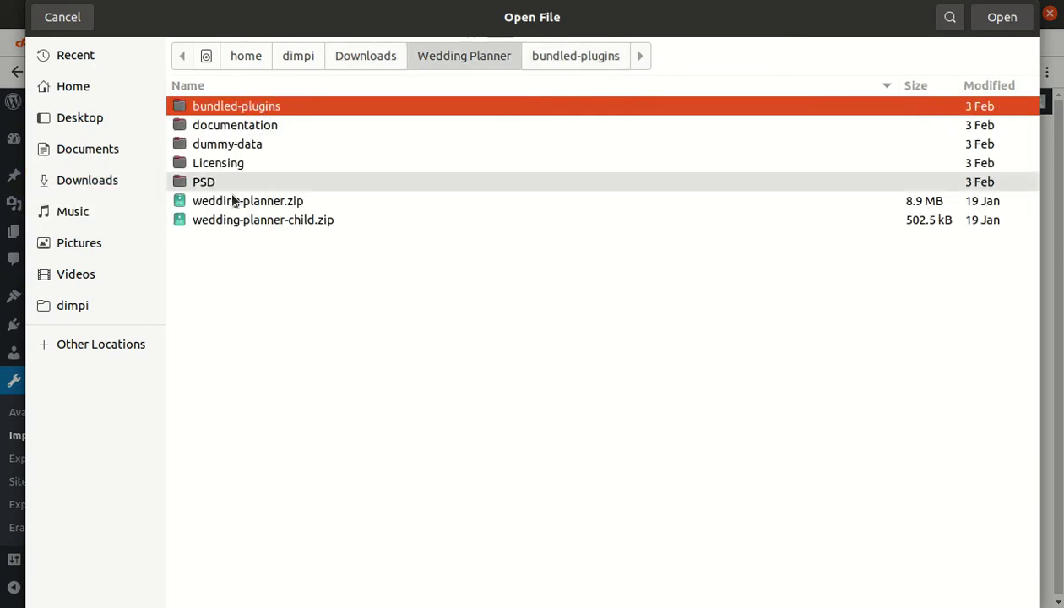
double_click(235, 147)
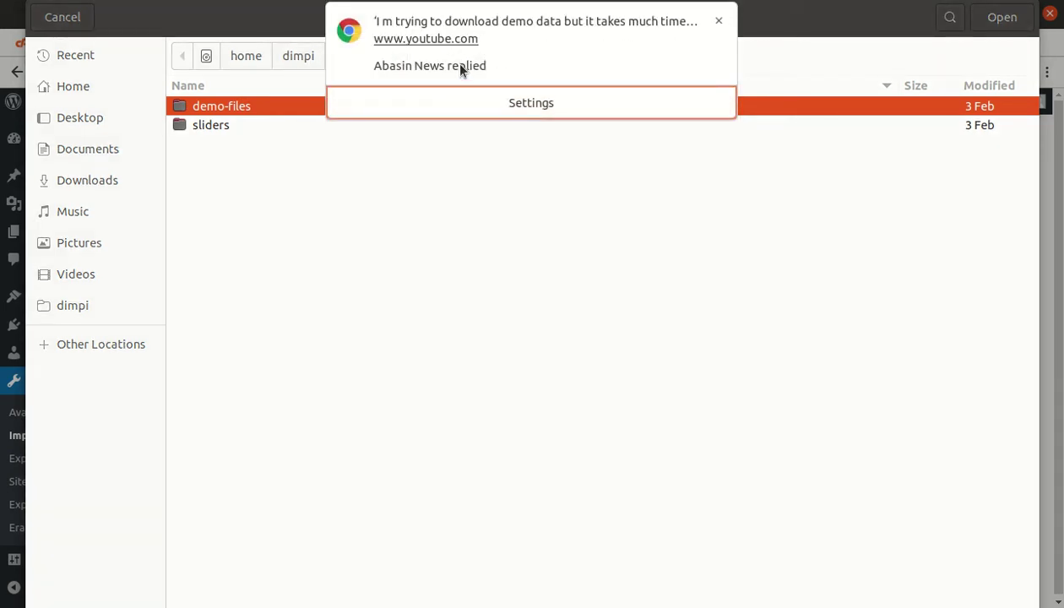
click(717, 22)
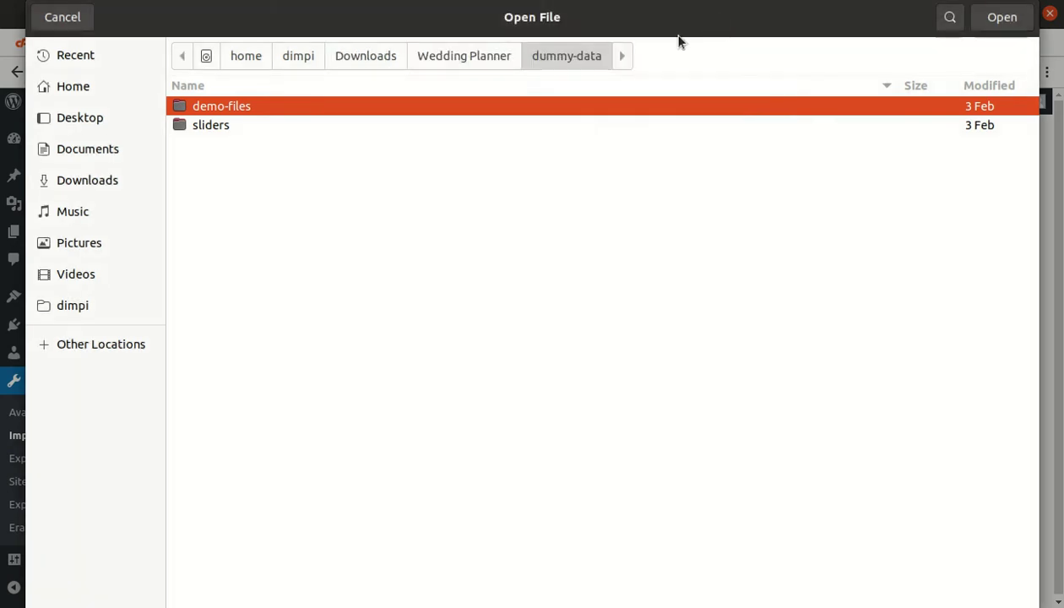
double_click(234, 108)
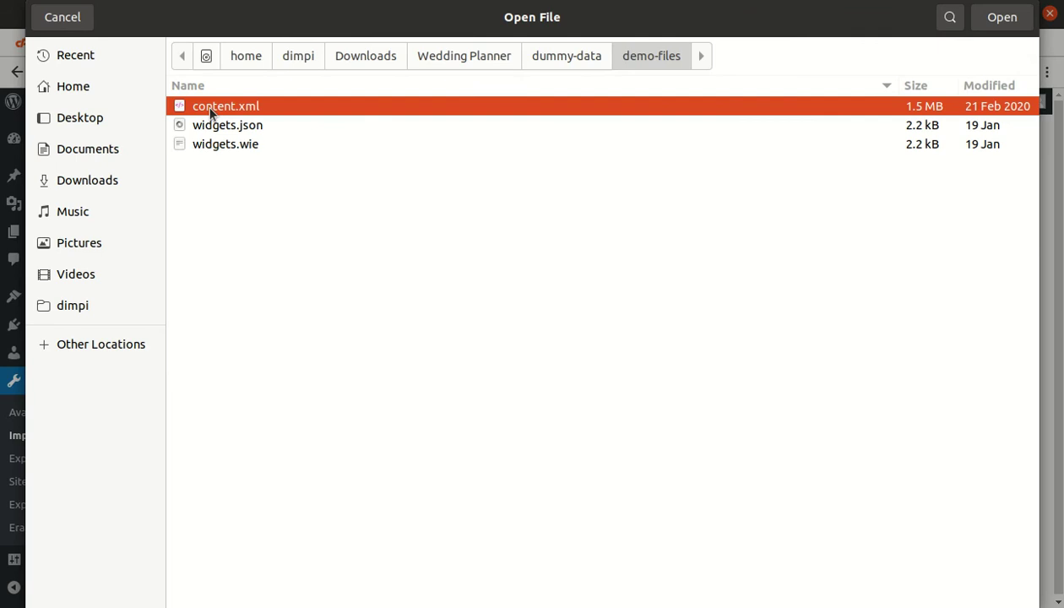
click(981, 20)
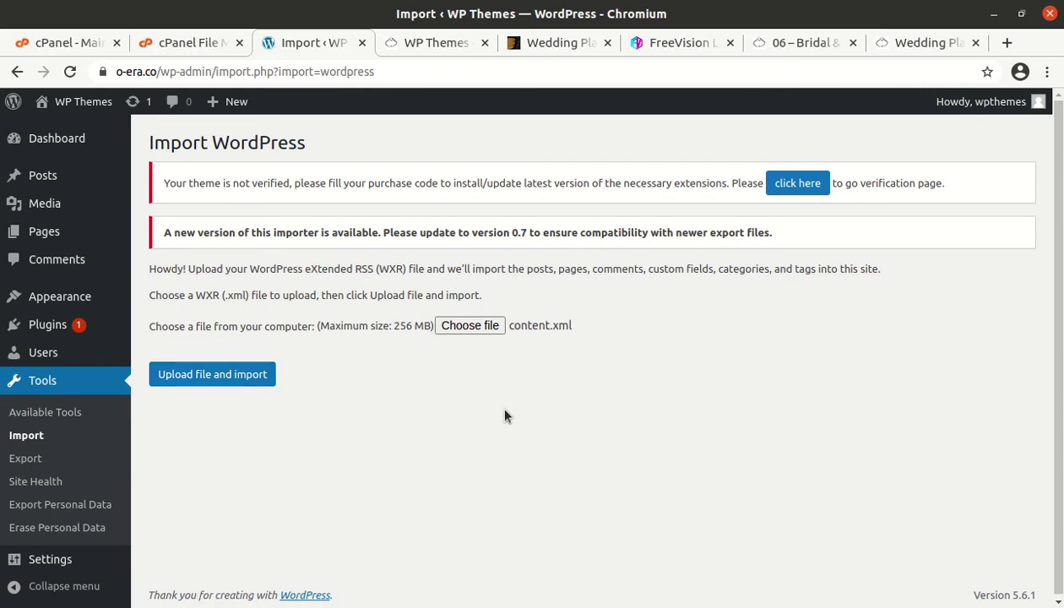
click(202, 385)
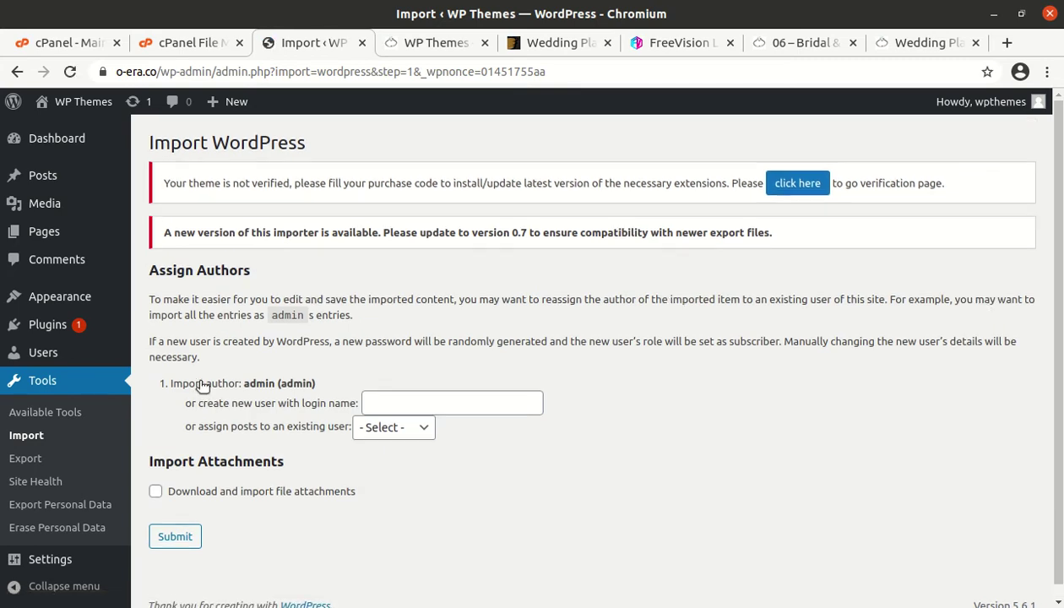
Step: Assign the imported posts to the existing user wpthemes, enable downloading and importing file attachments, and submit the import
click(381, 428)
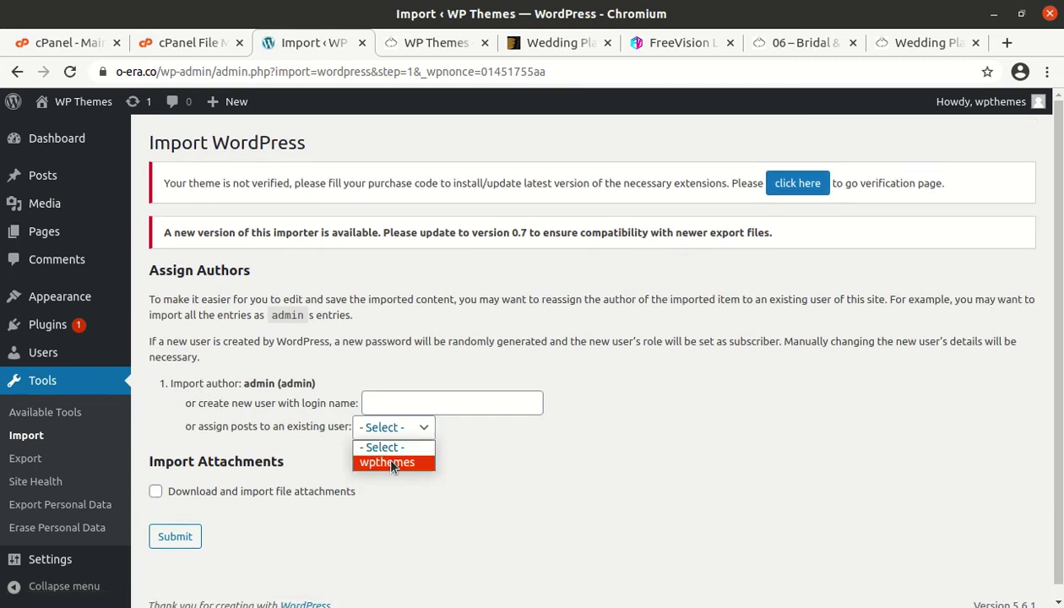
click(384, 452)
click(156, 491)
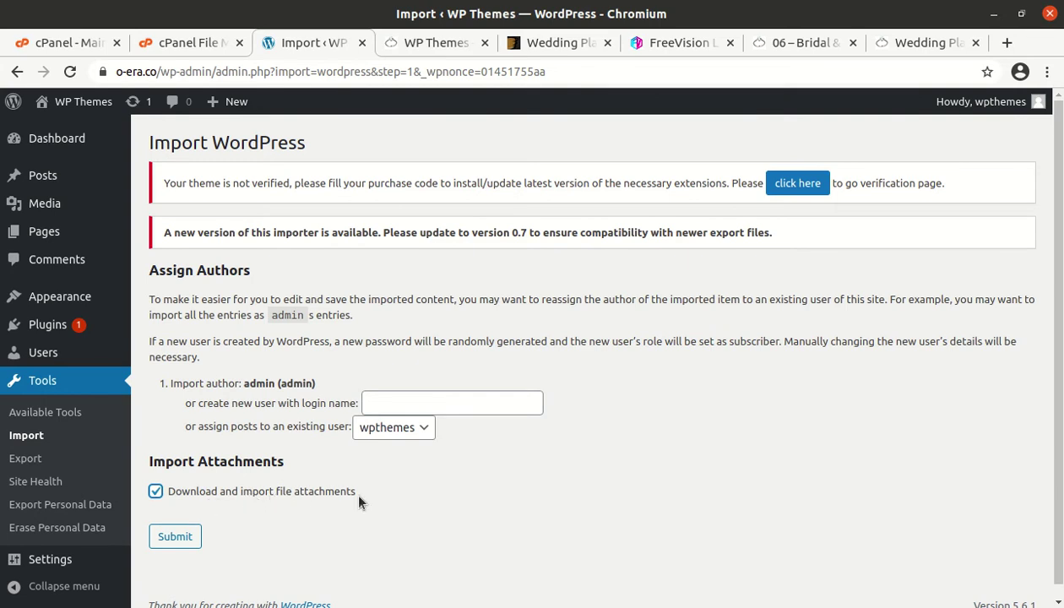
scroll(321, 490, down, 1)
scroll(326, 491, down, 1)
click(175, 528)
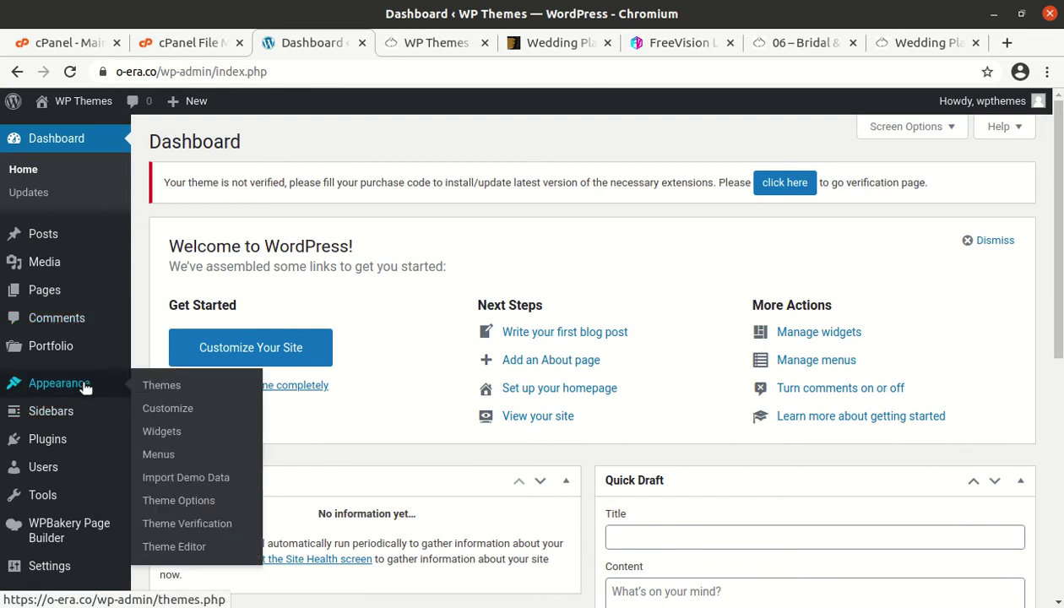
Step: Open the theme's Import Demo Data page and review the PHP configuration limits, import notes and Revolution Sliders list
mouse_move(91, 393)
click(164, 479)
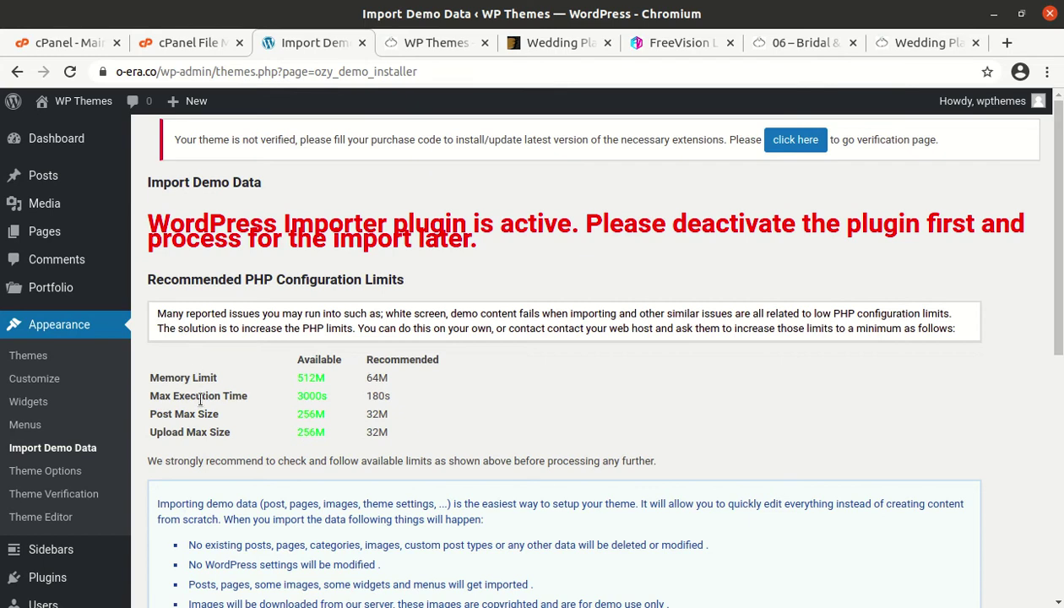
double_click(314, 396)
double_click(311, 431)
scroll(287, 422, down, 3)
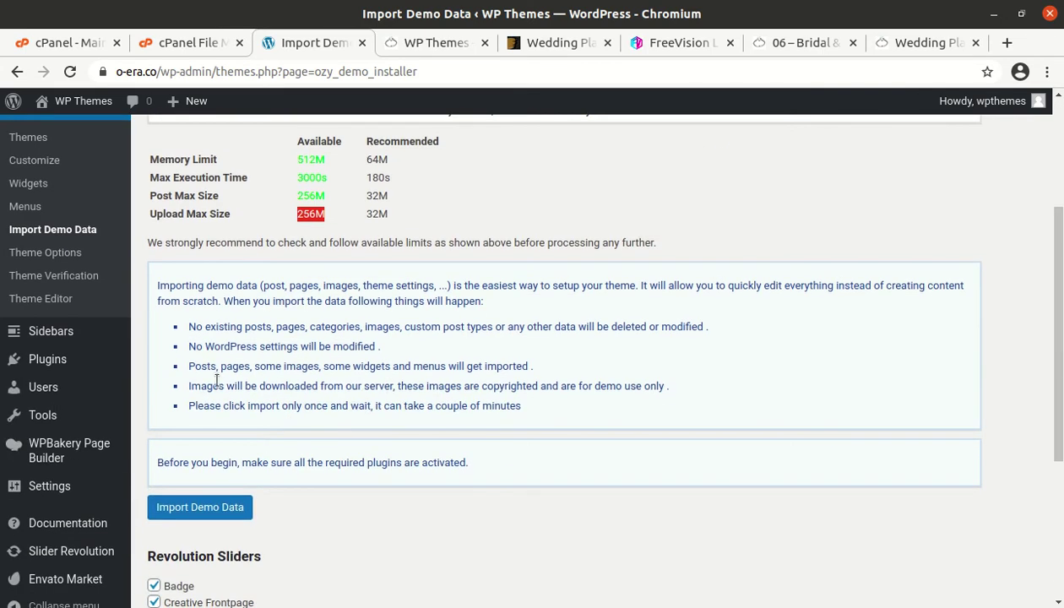
scroll(288, 341, down, 2)
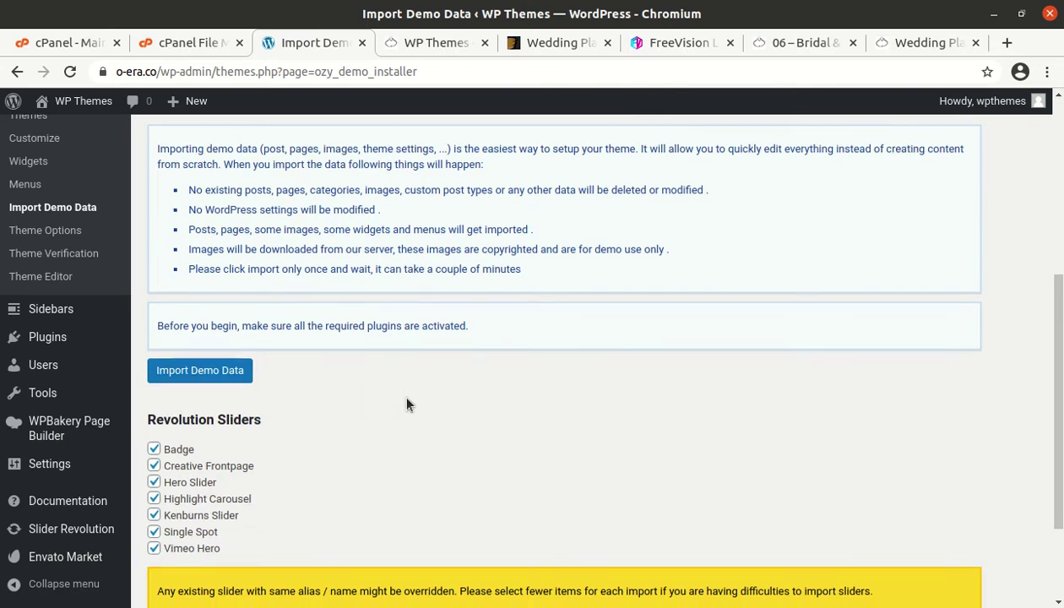
scroll(237, 397, down, 2)
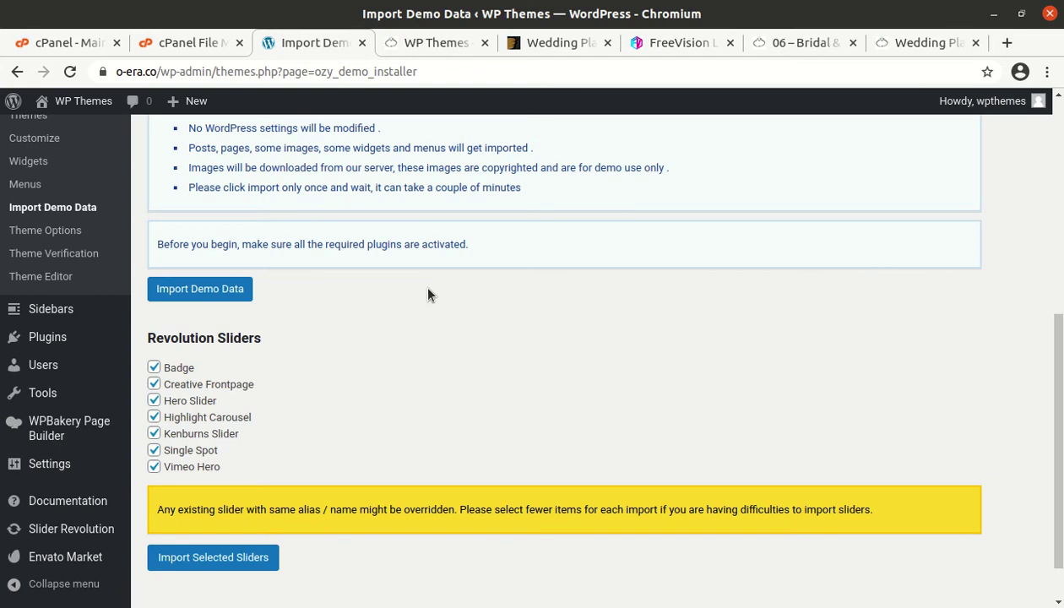
Step: Try to import the theme's demo data, retry the import once, and check the output below the import notes
click(186, 292)
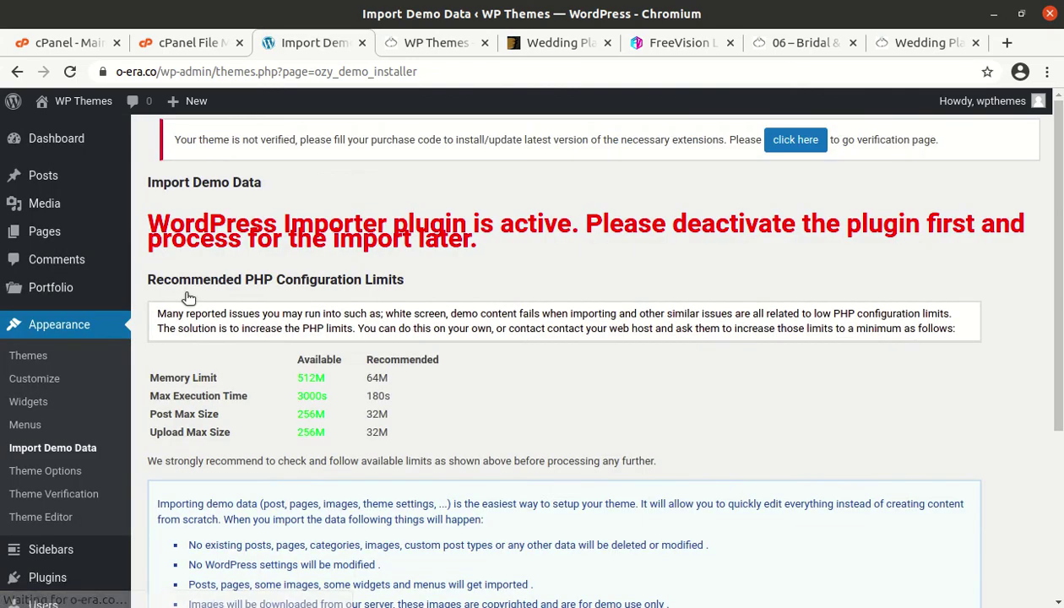
scroll(319, 319, down, 3)
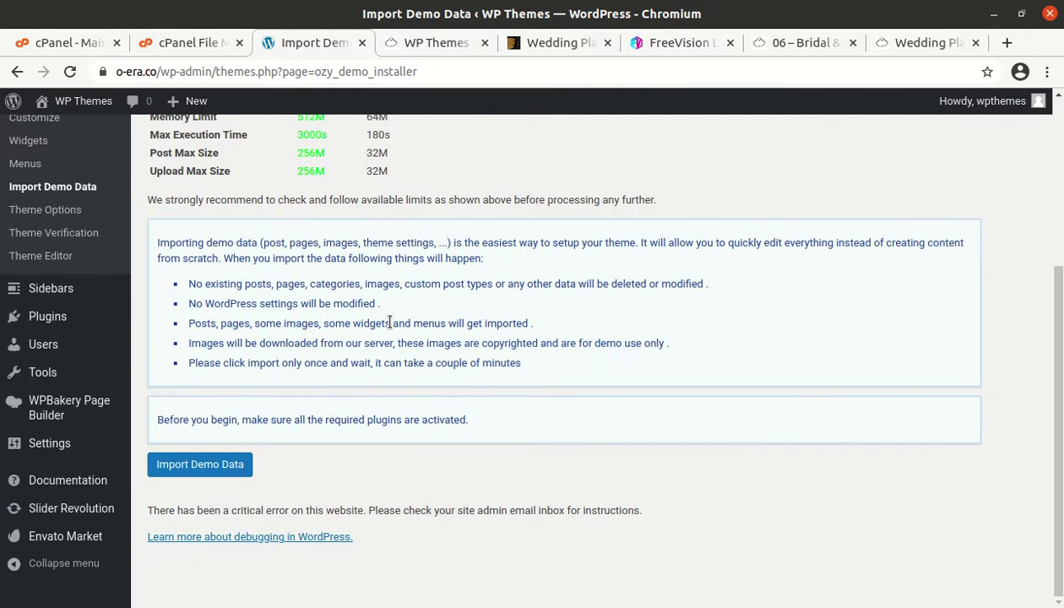
click(207, 466)
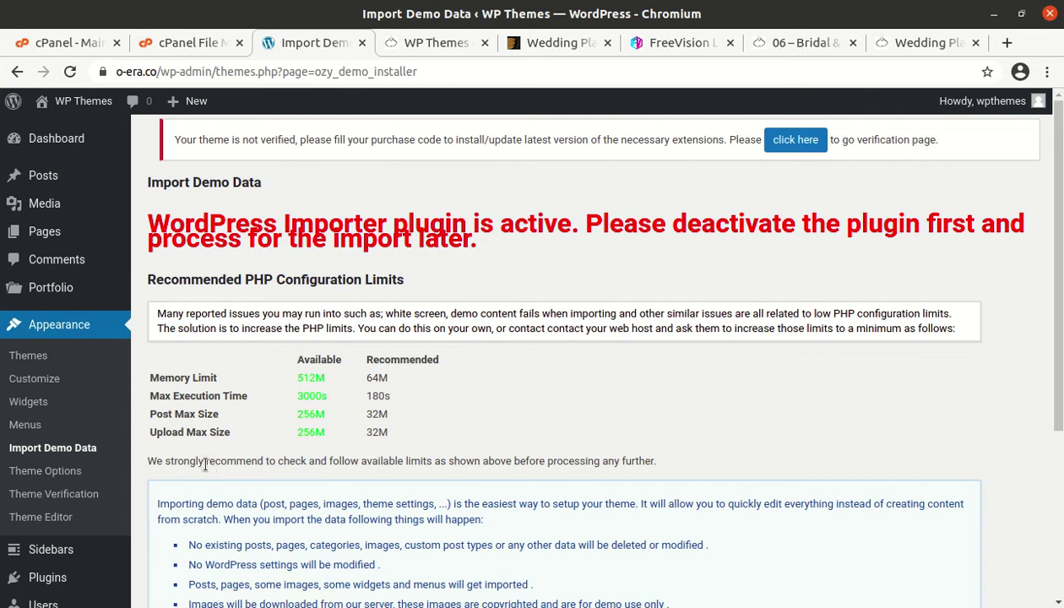
scroll(208, 469, down, 3)
scroll(208, 475, down, 2)
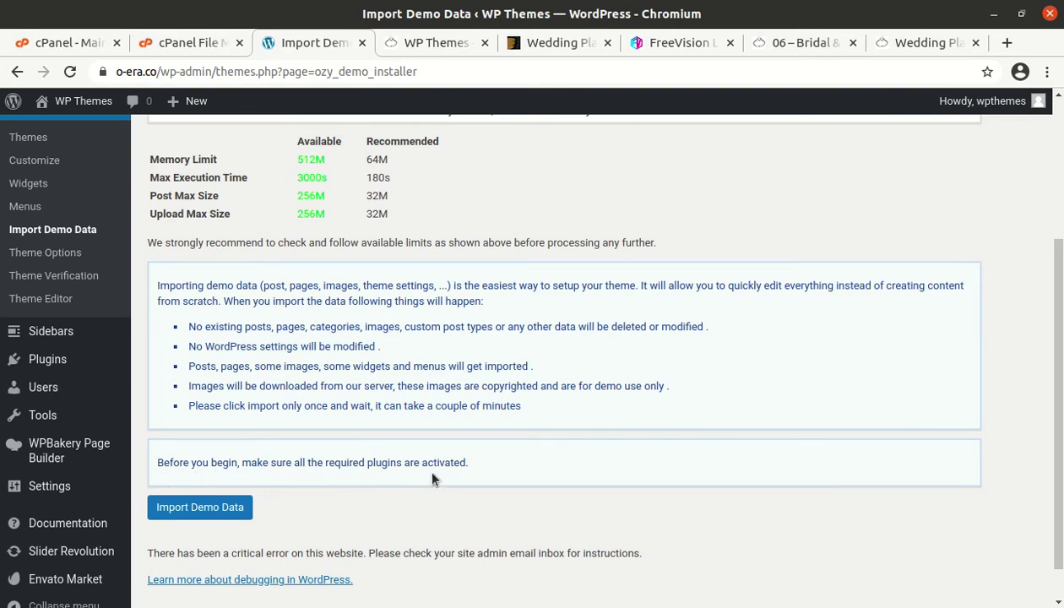
scroll(432, 478, down, 1)
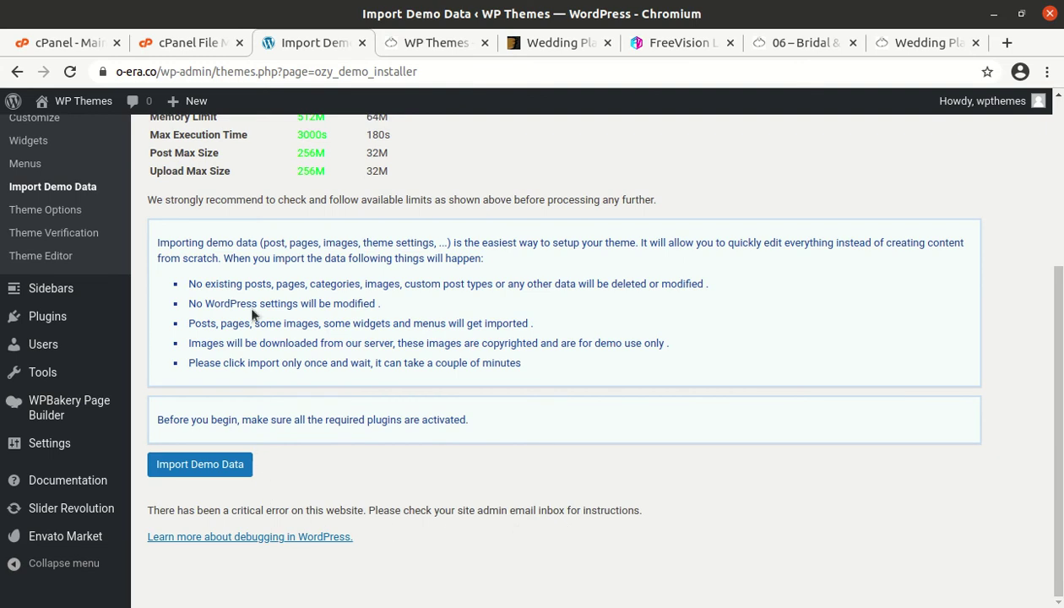
Step: Reload the Import Demo Data page and go to the Revolution Sliders import options
click(69, 74)
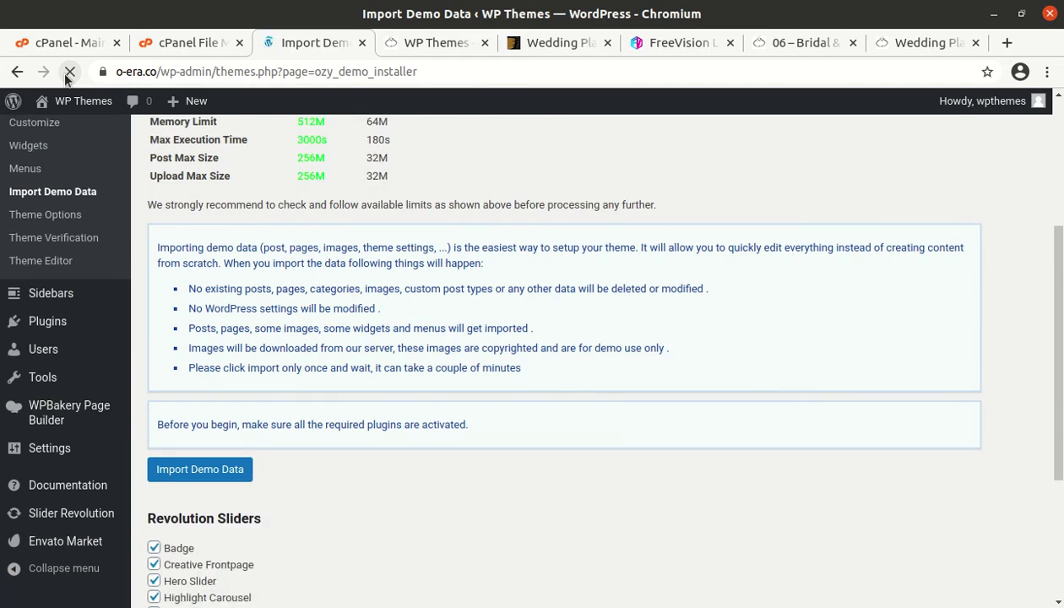
scroll(386, 372, down, 5)
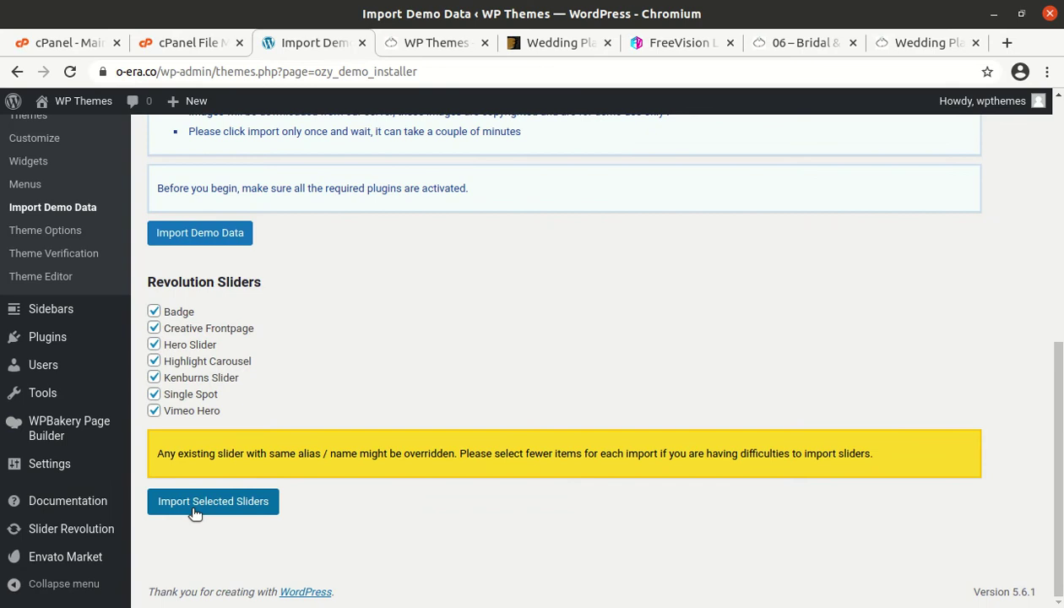
Step: Try to import the theme's demo data, repeating the import once and checking the page output
click(200, 239)
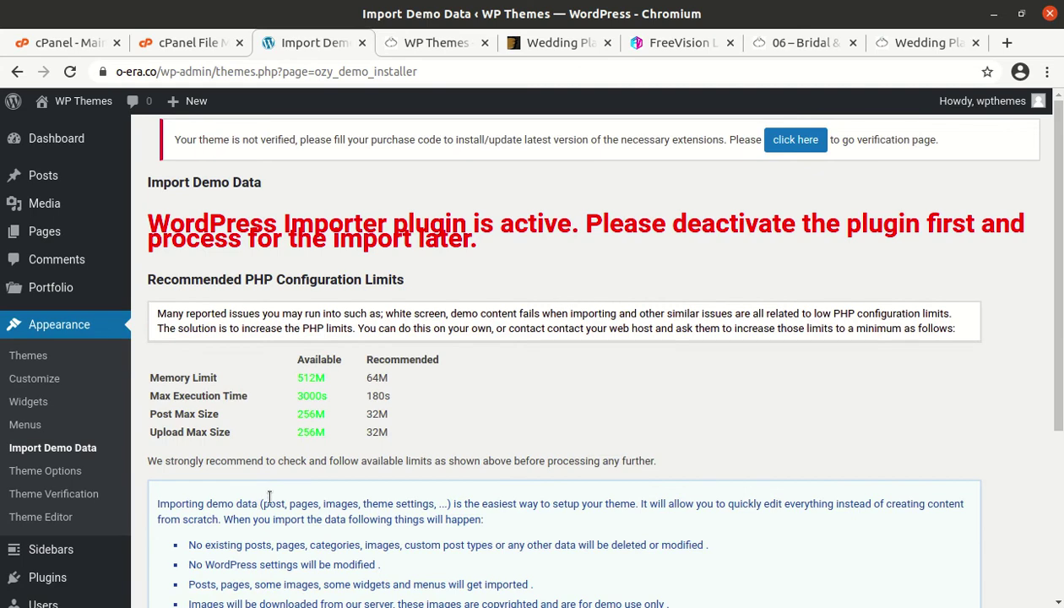
scroll(267, 492, down, 2)
scroll(273, 495, down, 4)
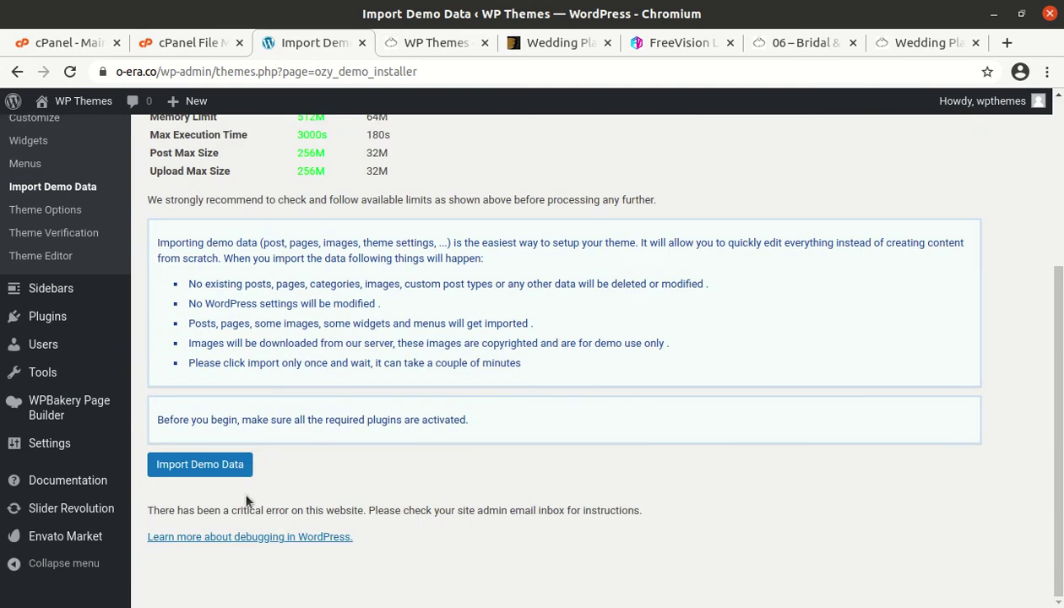
click(202, 469)
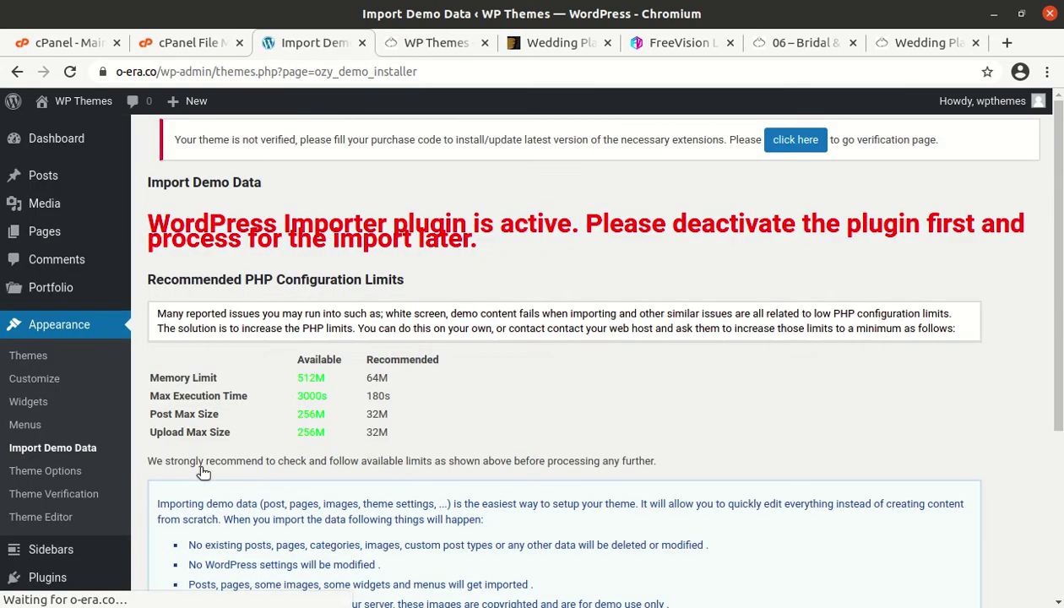
scroll(229, 480, down, 3)
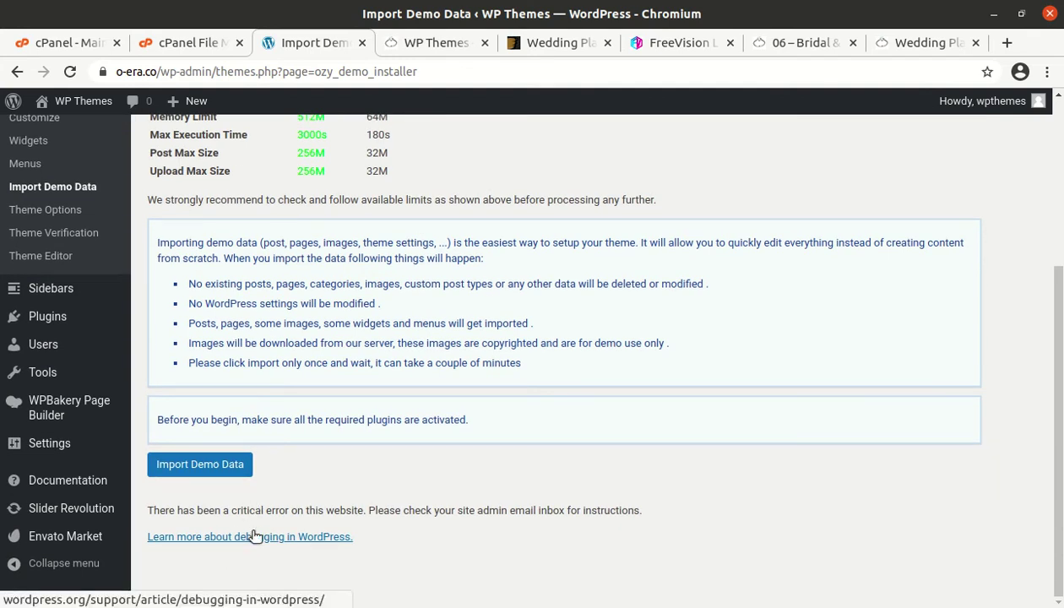
scroll(255, 535, up, 3)
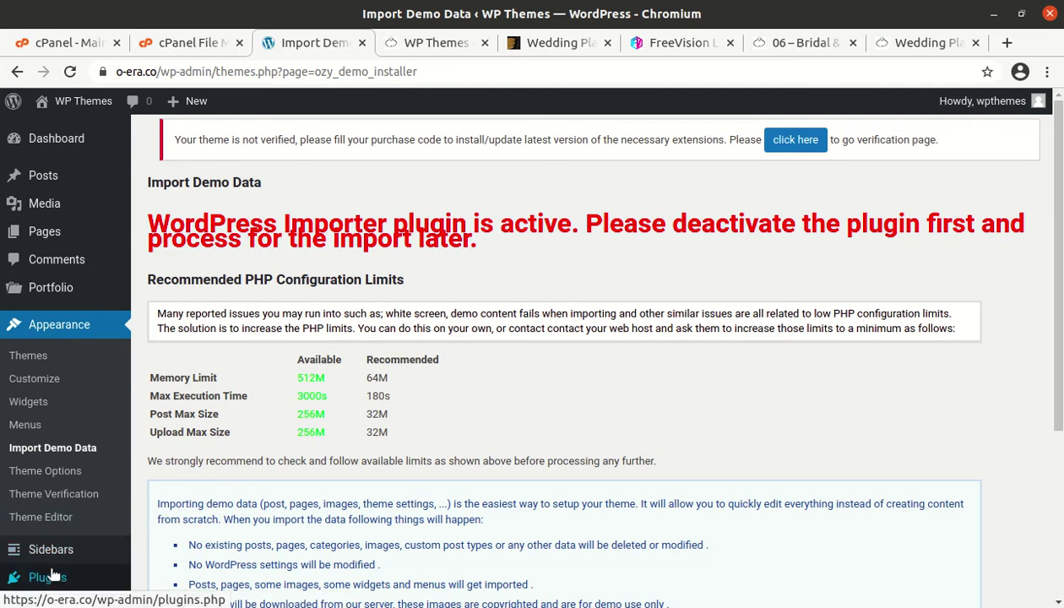
Step: Deactivate the WordPress Importer plugin and delete it from the installed plugins
scroll(53, 578, down, 1)
click(44, 537)
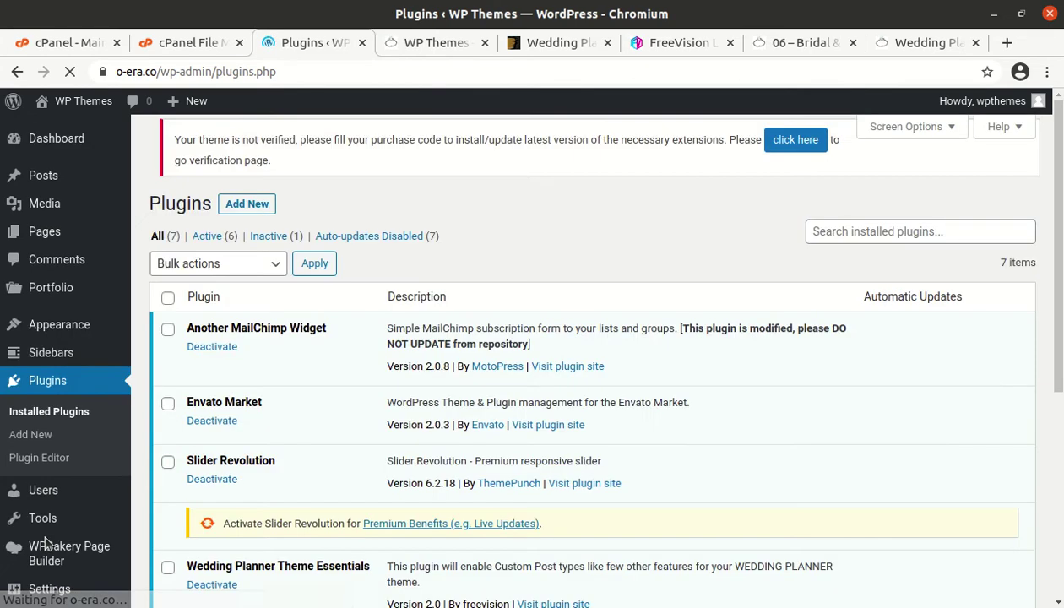
scroll(355, 510, down, 3)
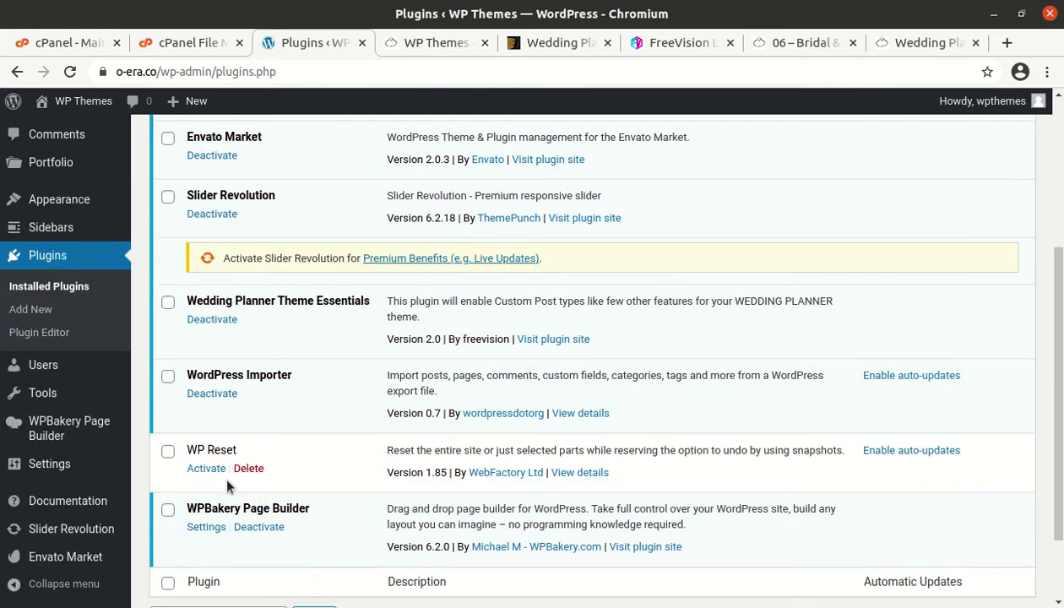
click(221, 403)
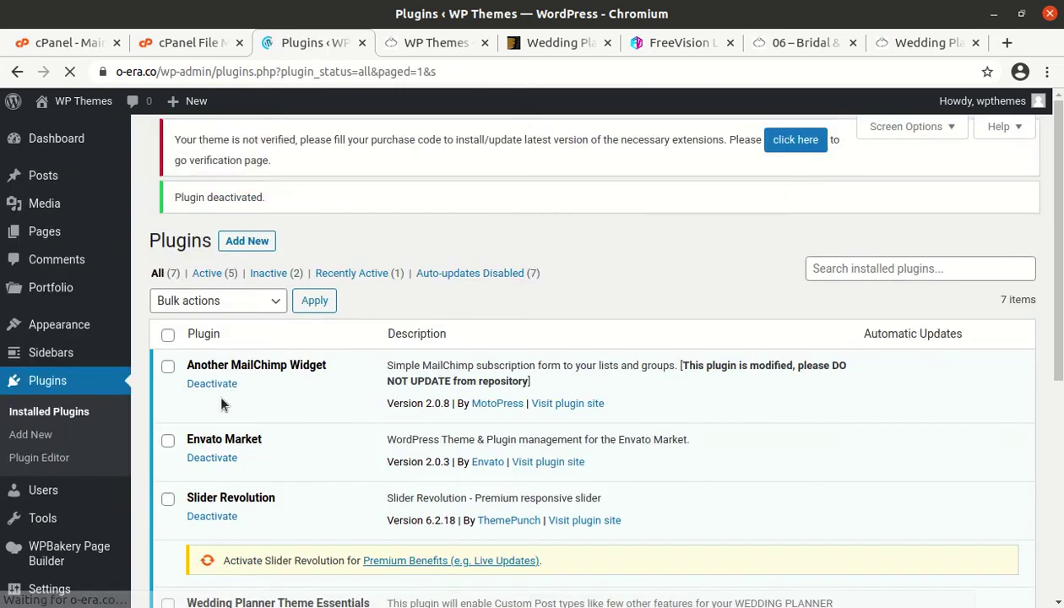
scroll(219, 504, down, 3)
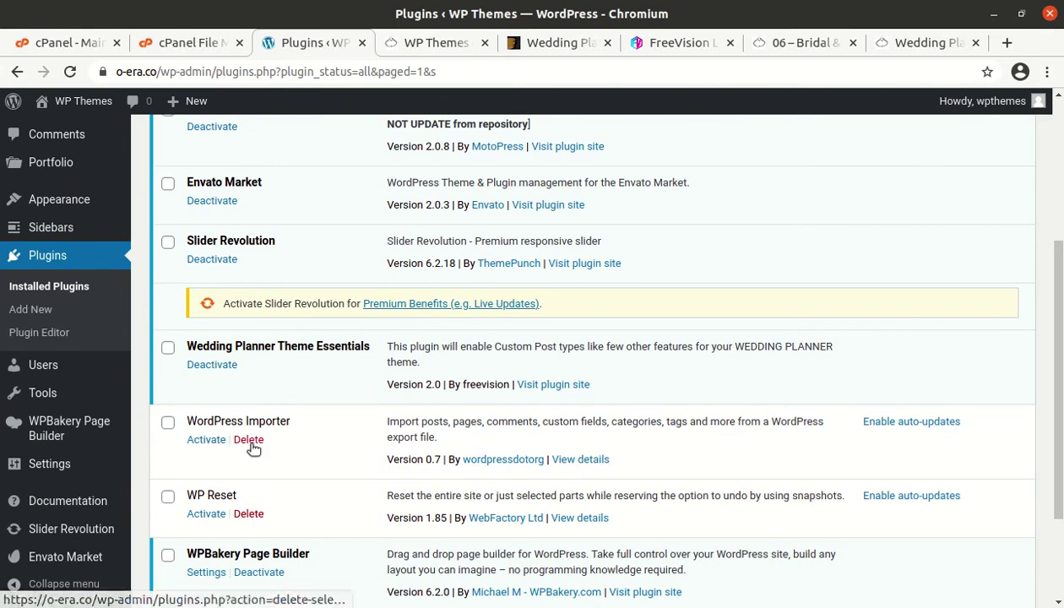
click(250, 440)
click(659, 191)
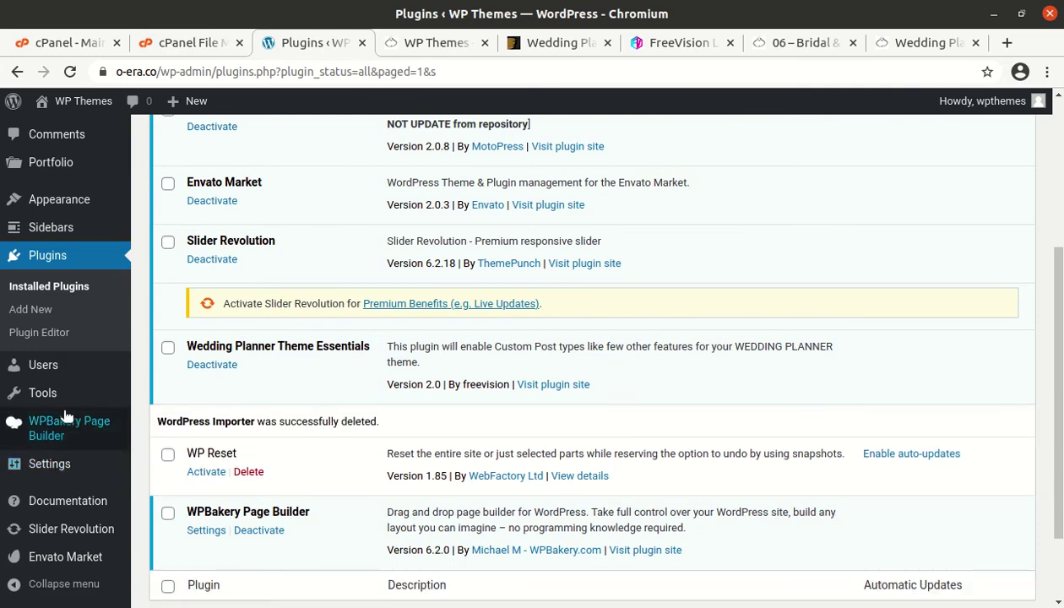
Step: Return to the theme's demo data importer, check the recommended PHP limits and run the demo data import
scroll(53, 325, up, 3)
mouse_move(58, 329)
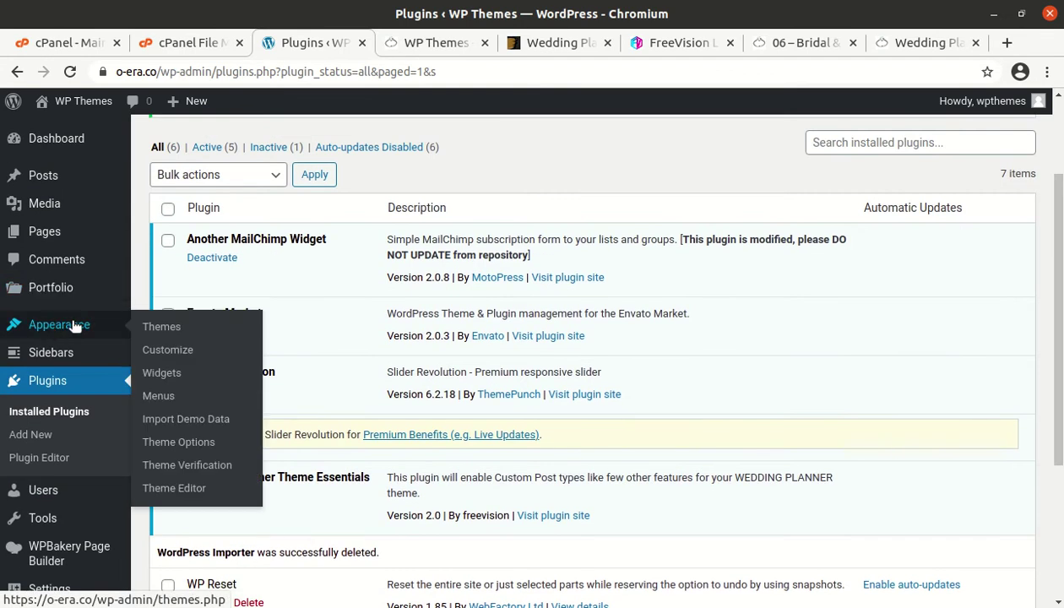
click(187, 422)
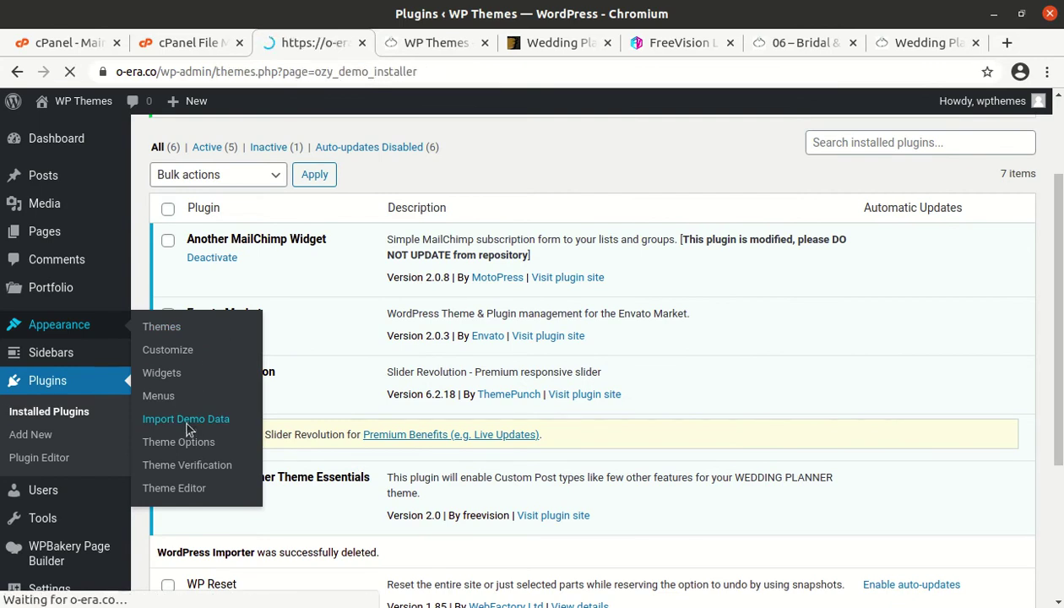
scroll(221, 444, down, 5)
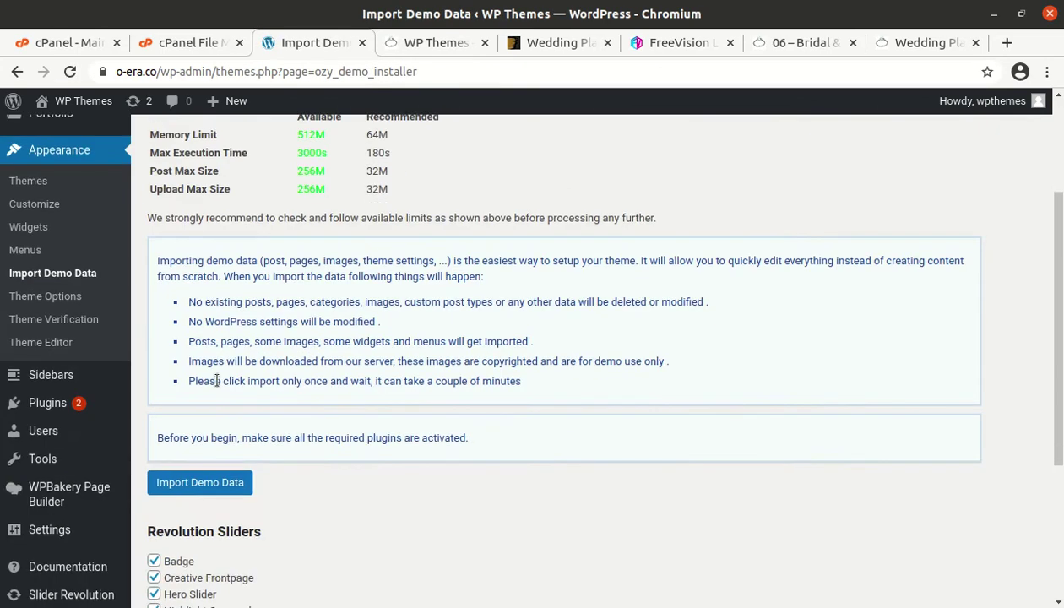
scroll(235, 337, up, 5)
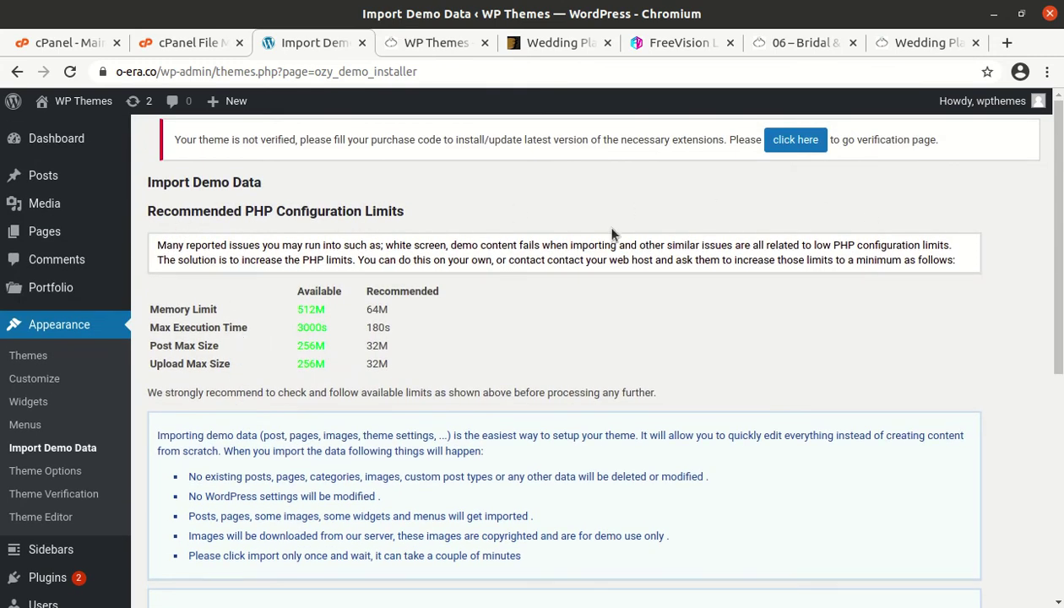
scroll(781, 222, down, 1)
scroll(781, 222, down, 3)
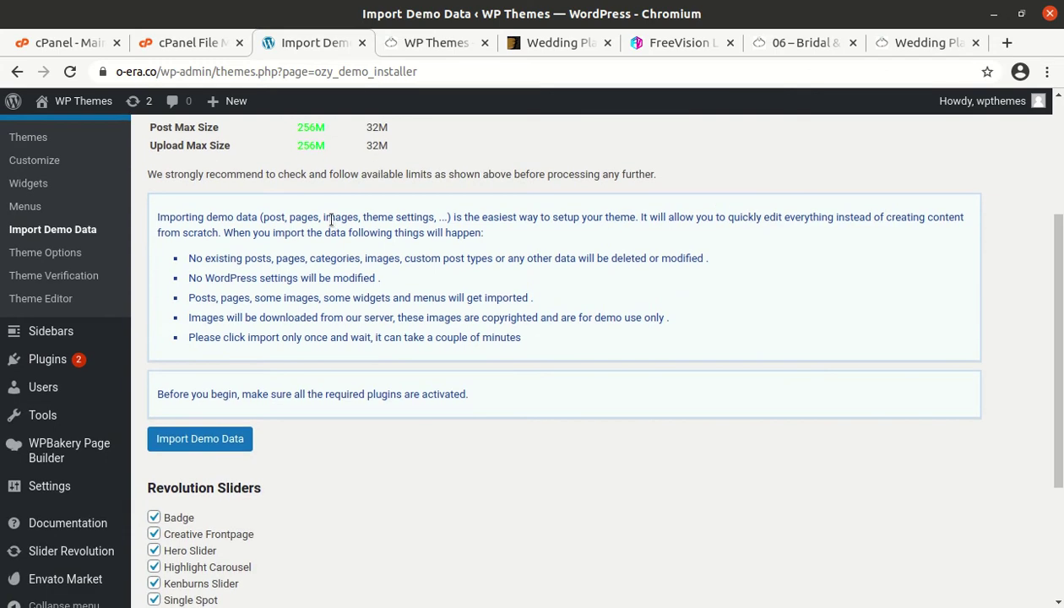
scroll(298, 231, up, 3)
scroll(537, 221, down, 2)
scroll(537, 220, down, 3)
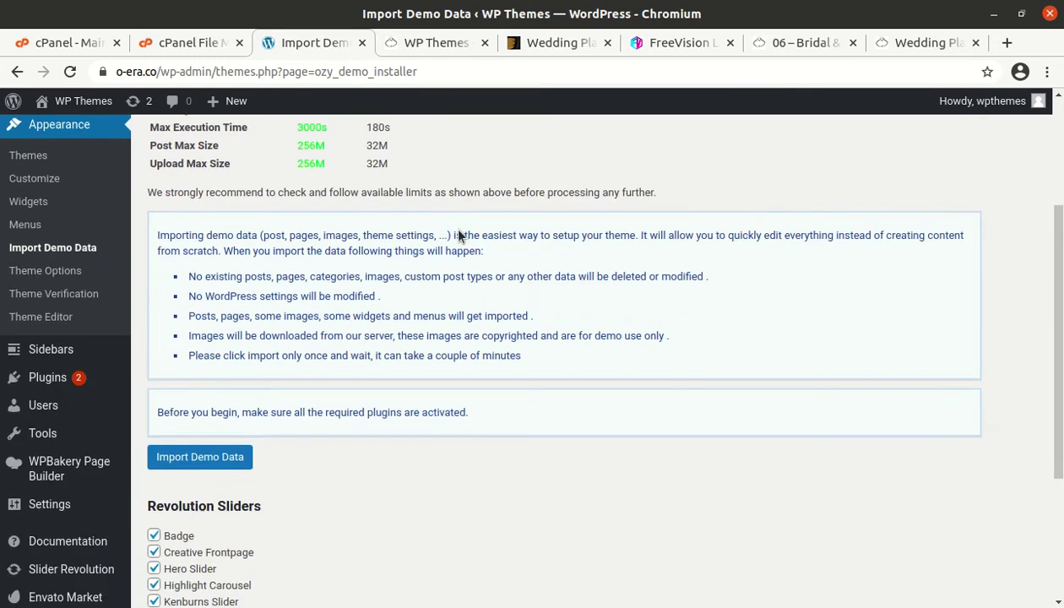
click(193, 238)
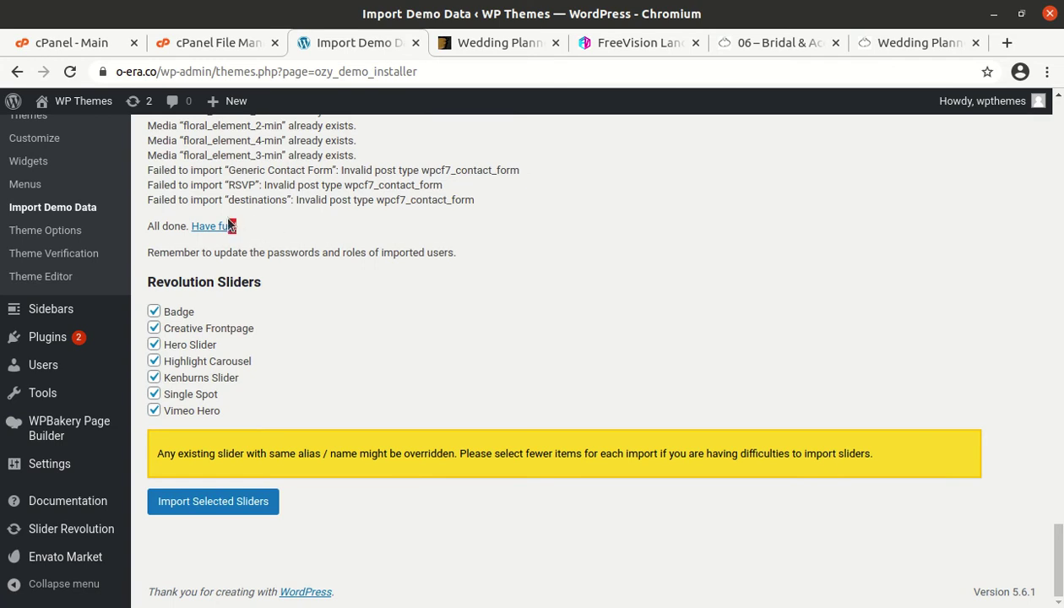
Step: Examine the demo import log, from its media entries to the failed contact forms and the closing message
drag(233, 226, 145, 227)
scroll(272, 255, up, 1)
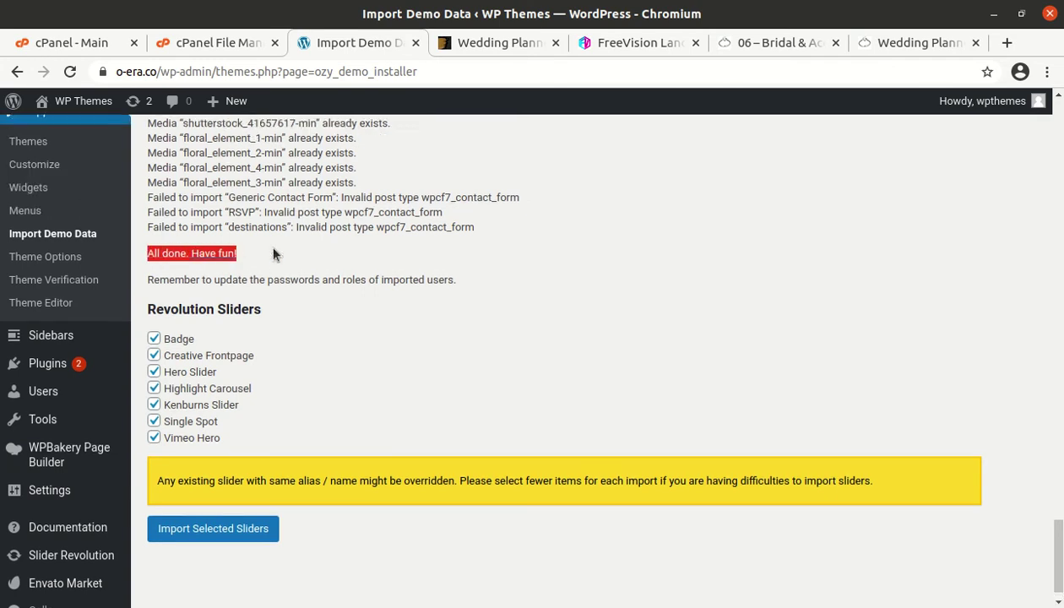
scroll(273, 254, up, 5)
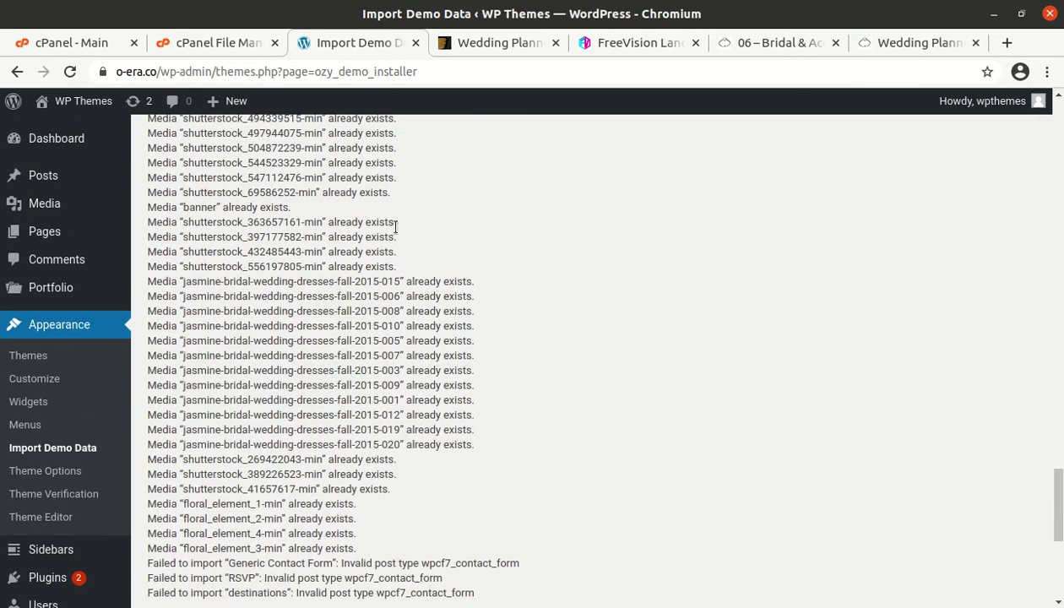
scroll(408, 226, down, 1)
scroll(402, 225, up, 3)
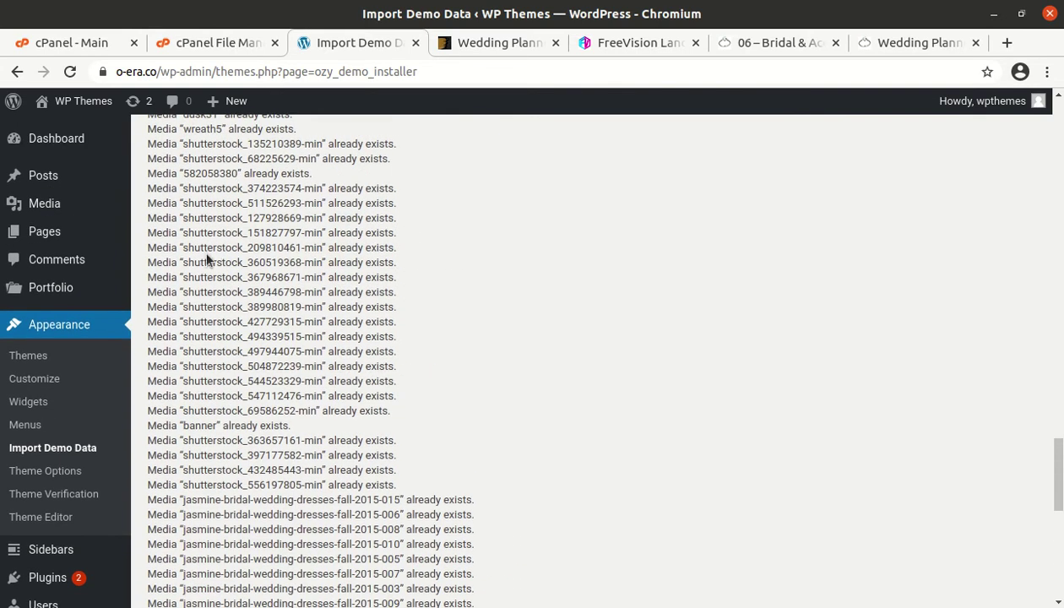
drag(181, 188, 347, 530)
click(453, 411)
drag(180, 232, 316, 395)
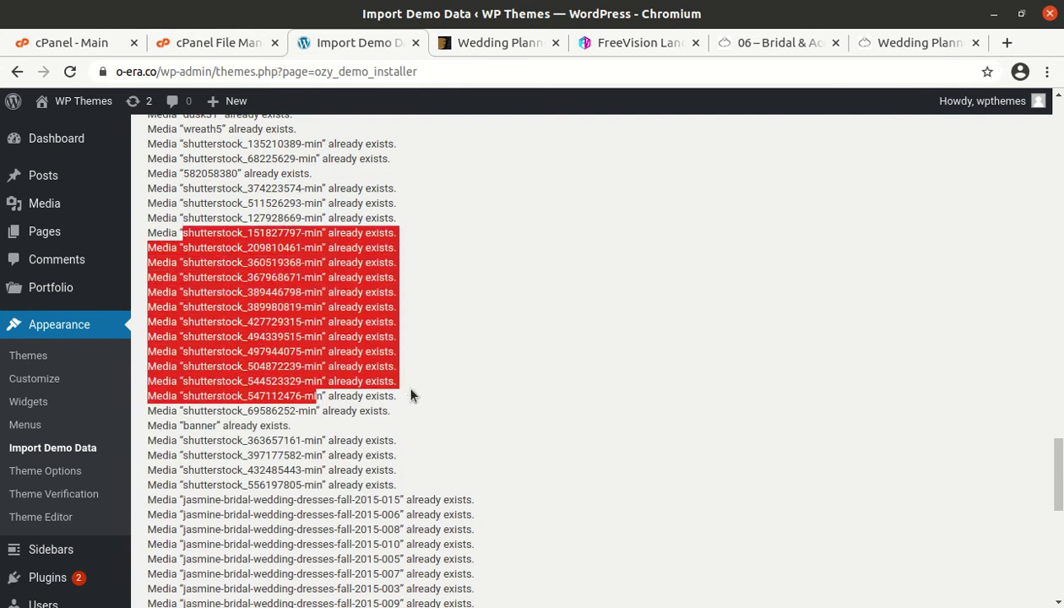
scroll(361, 381, down, 4)
scroll(299, 349, up, 10)
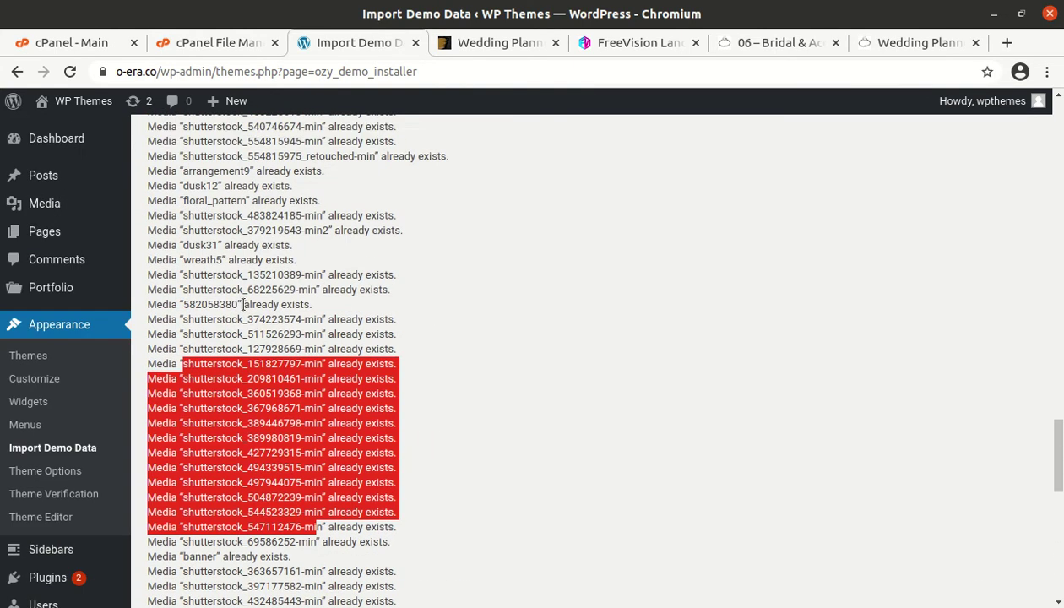
scroll(244, 305, up, 5)
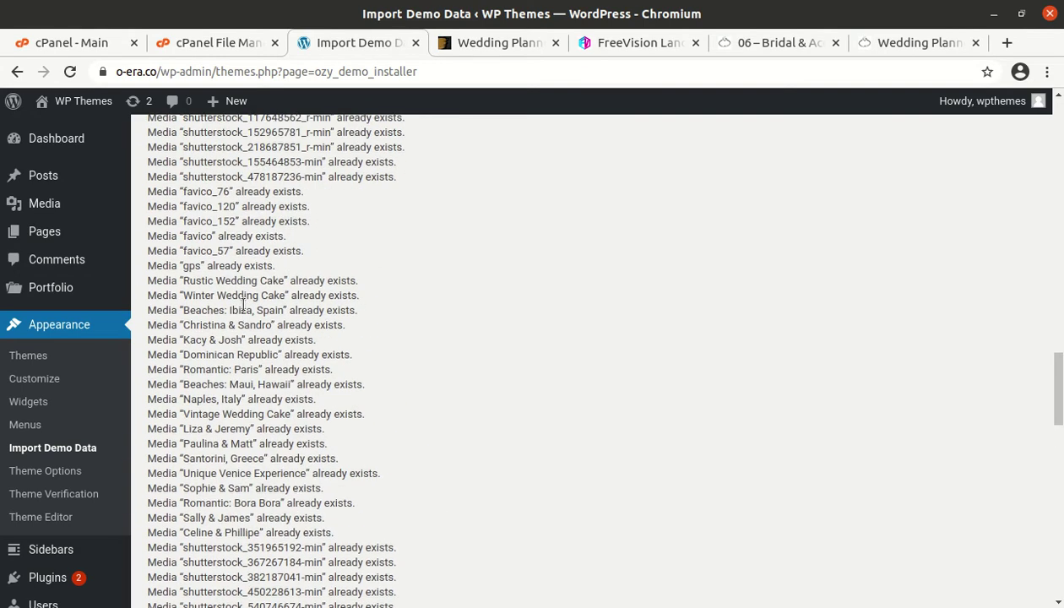
scroll(244, 297, up, 7)
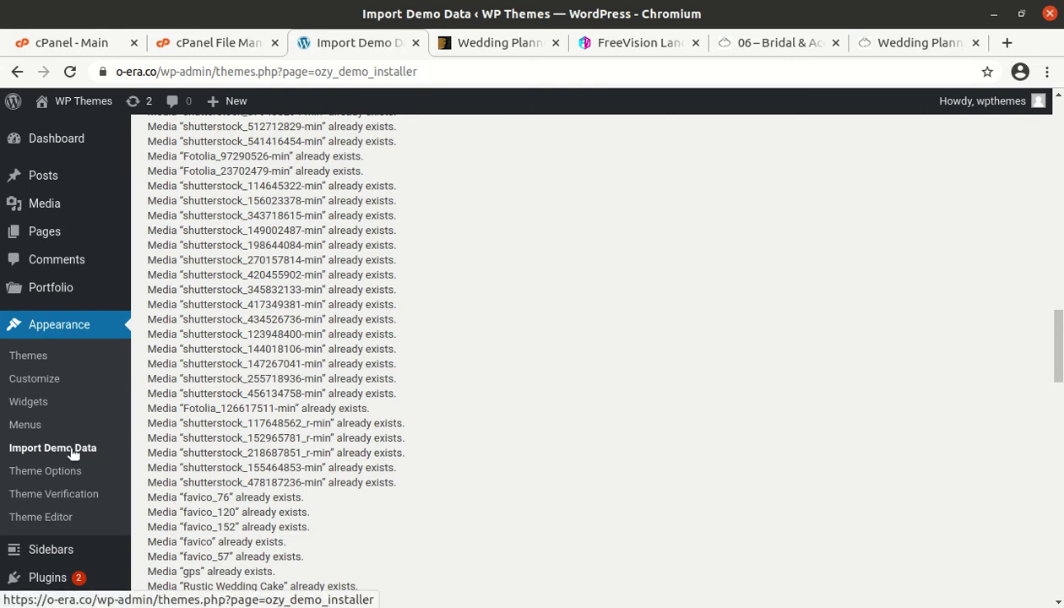
scroll(158, 450, up, 3)
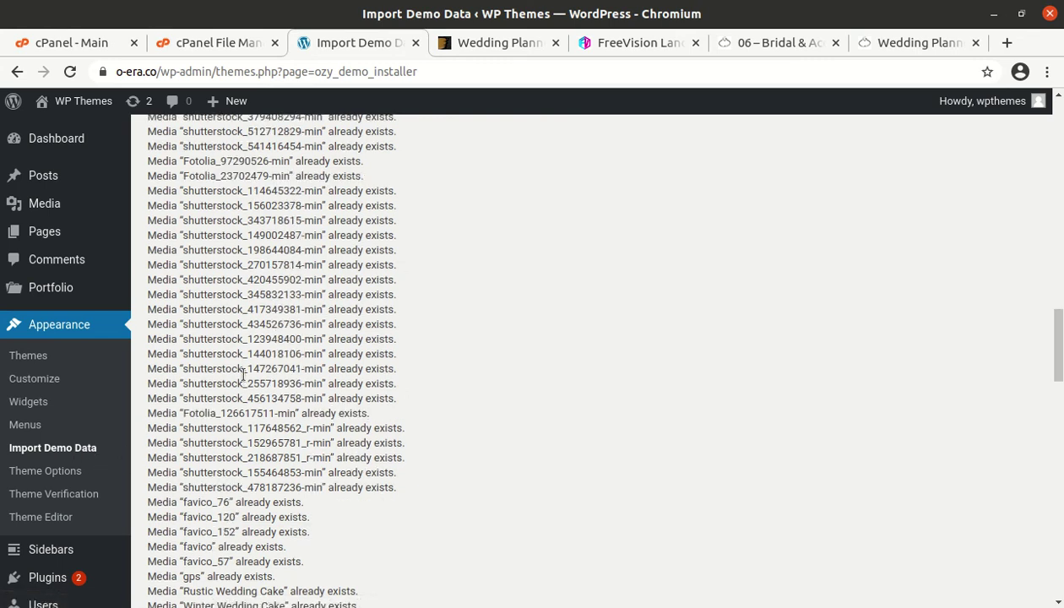
drag(170, 226, 234, 447)
scroll(236, 465, down, 5)
scroll(178, 386, down, 10)
scroll(254, 384, down, 10)
scroll(237, 447, down, 1)
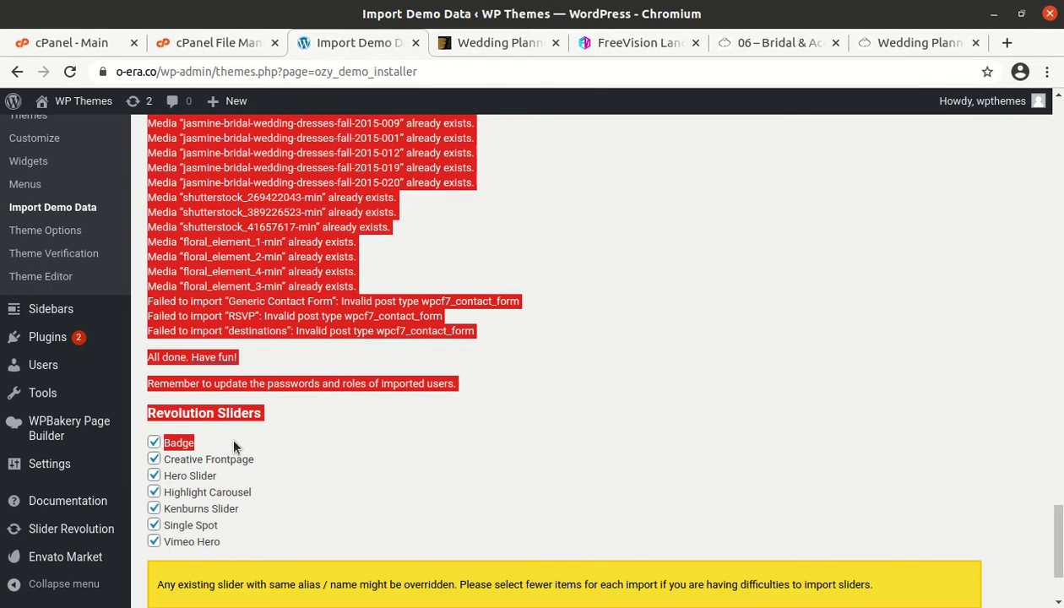
scroll(356, 403, up, 15)
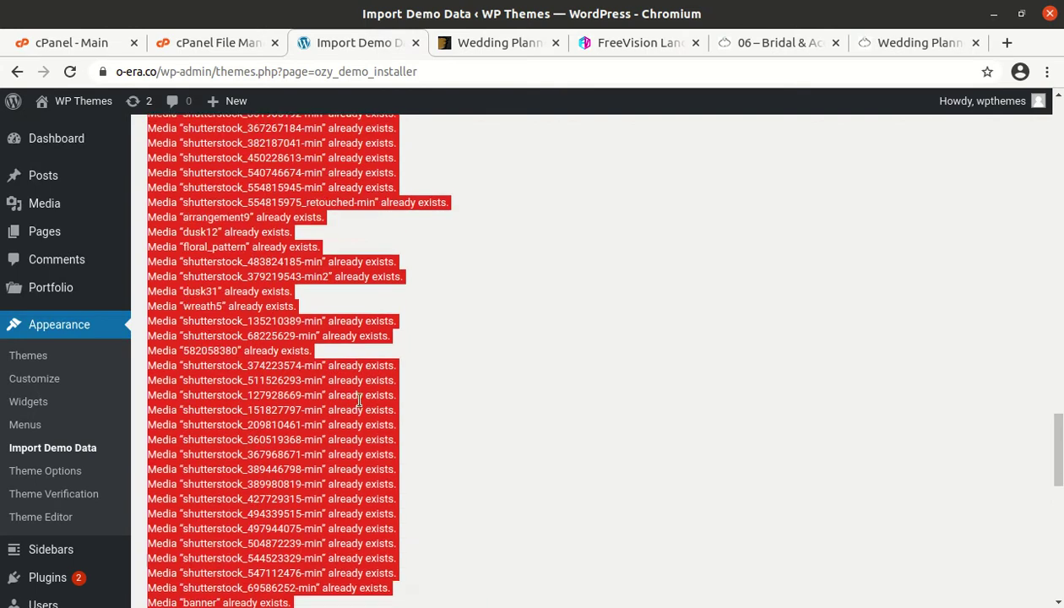
scroll(358, 400, up, 15)
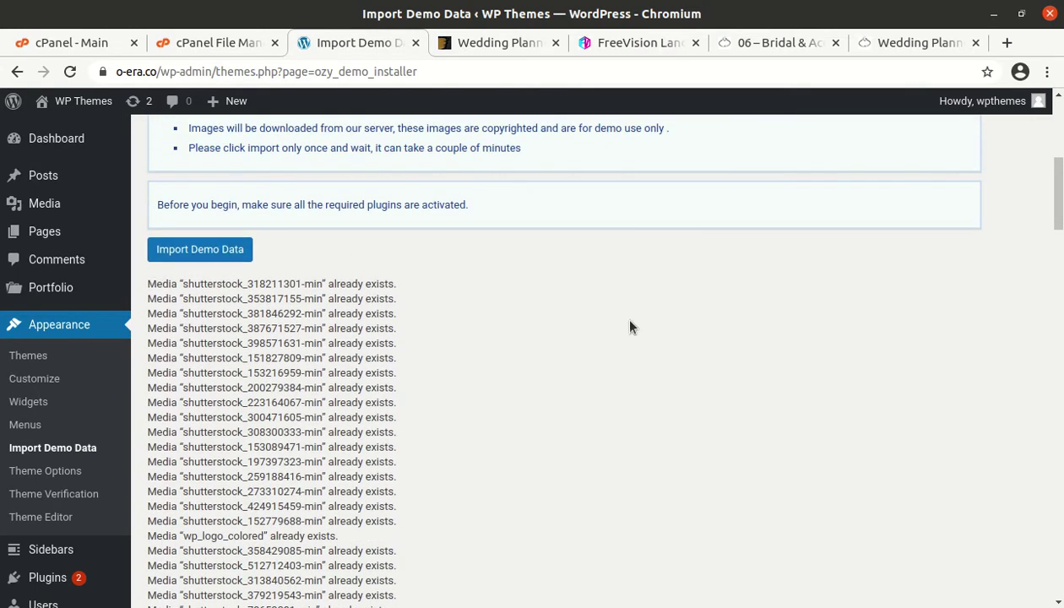
scroll(575, 346, down, 15)
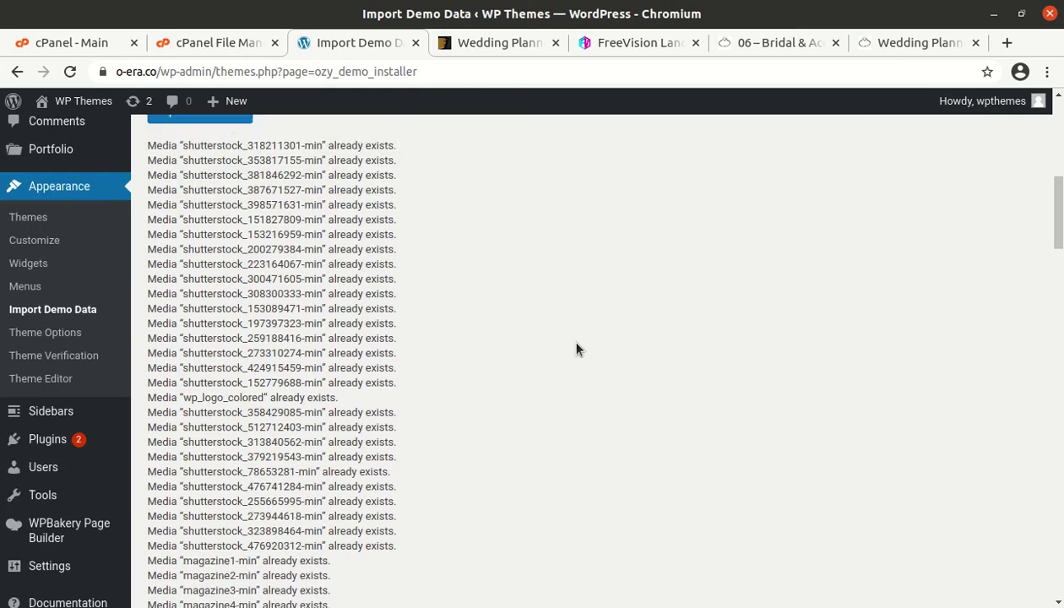
scroll(577, 352, down, 15)
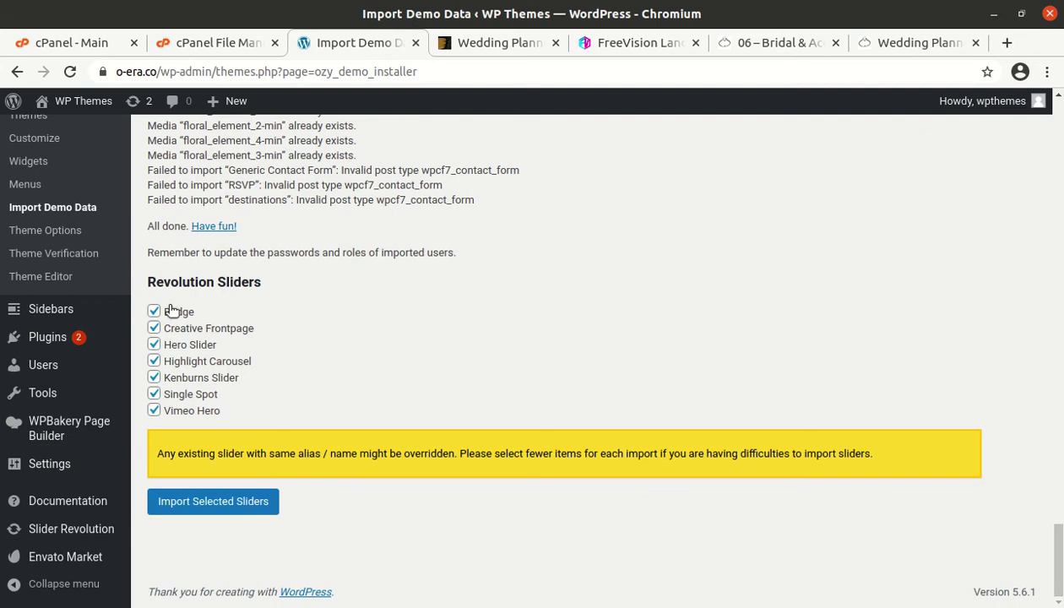
Step: Import the selected Revolution sliders, with every slider from Badge to Vimeo Hero included
click(207, 506)
scroll(415, 522, up, 20)
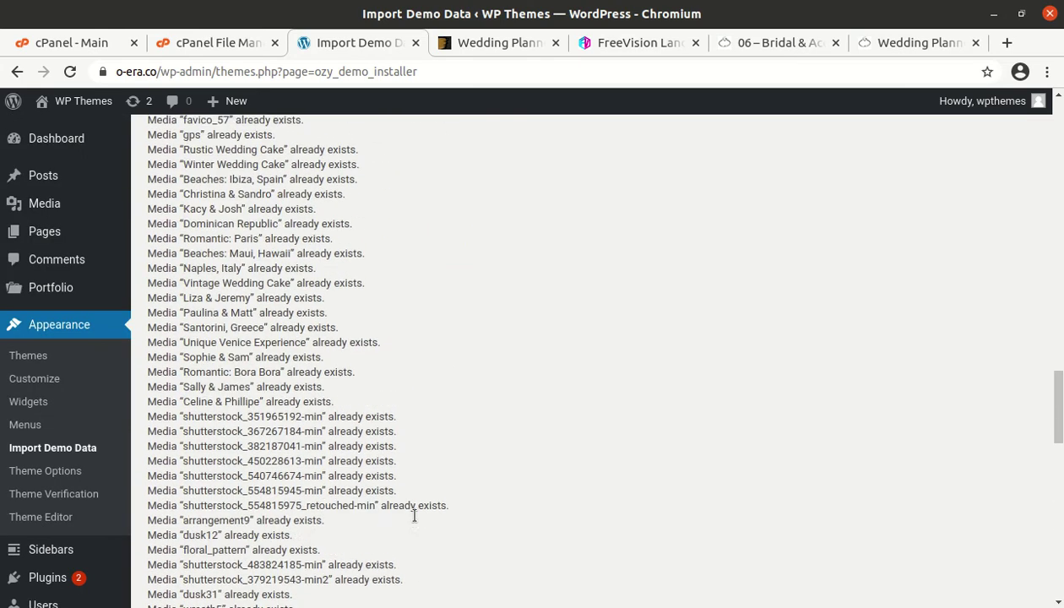
scroll(414, 515, up, 20)
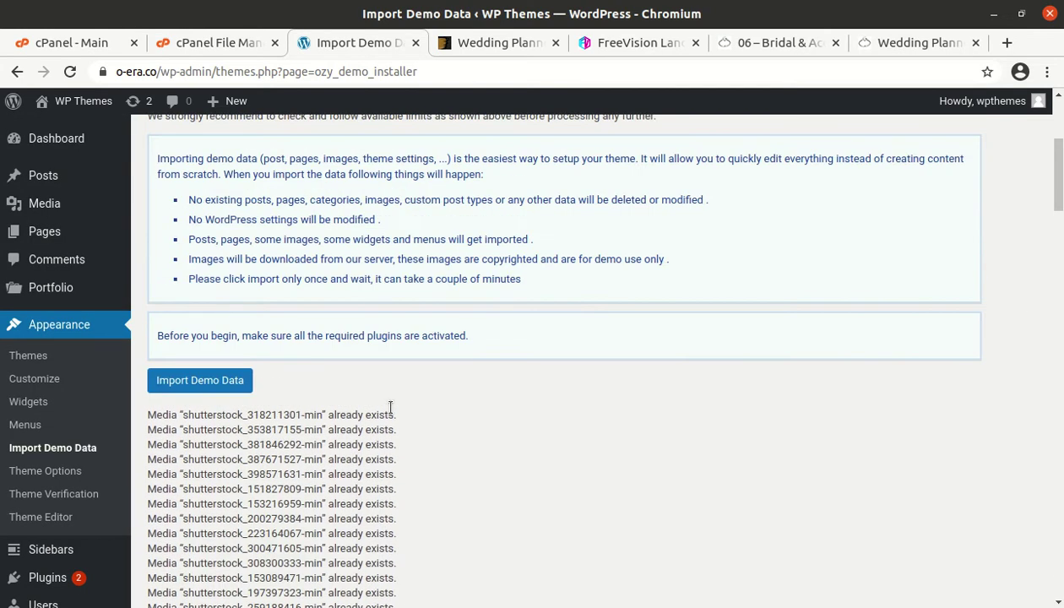
Step: Open the WordPress site's front end in a new browser tab to check the imported demo
click(460, 44)
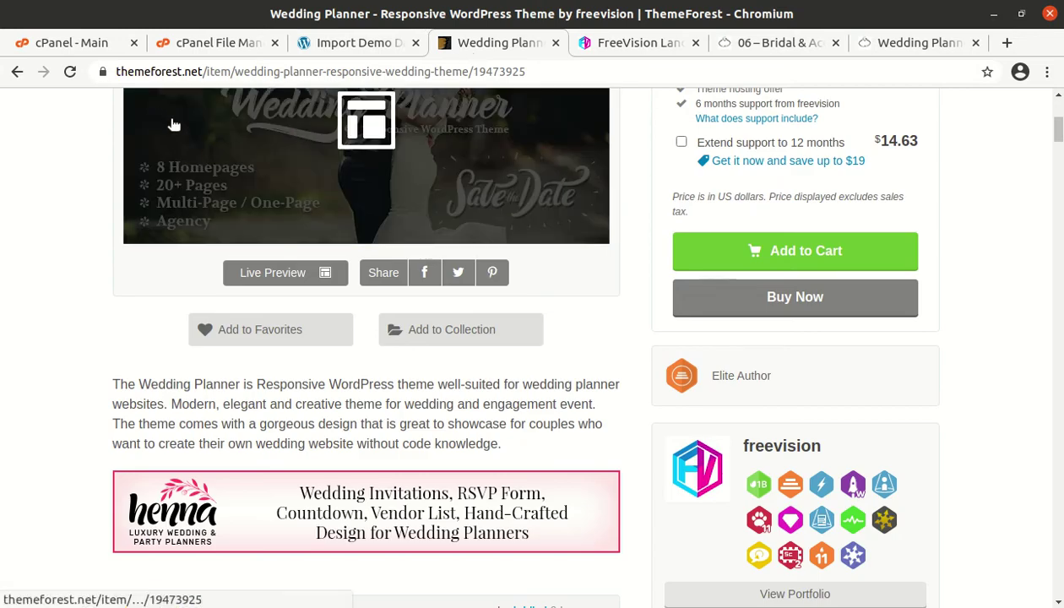
click(338, 43)
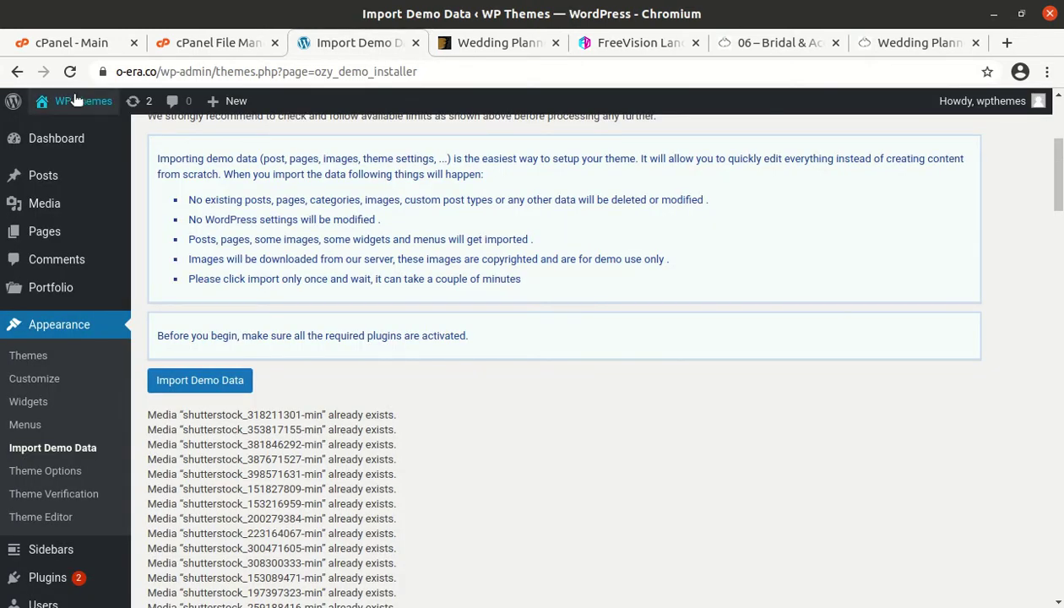
mouse_move(75, 106)
middle_click(65, 135)
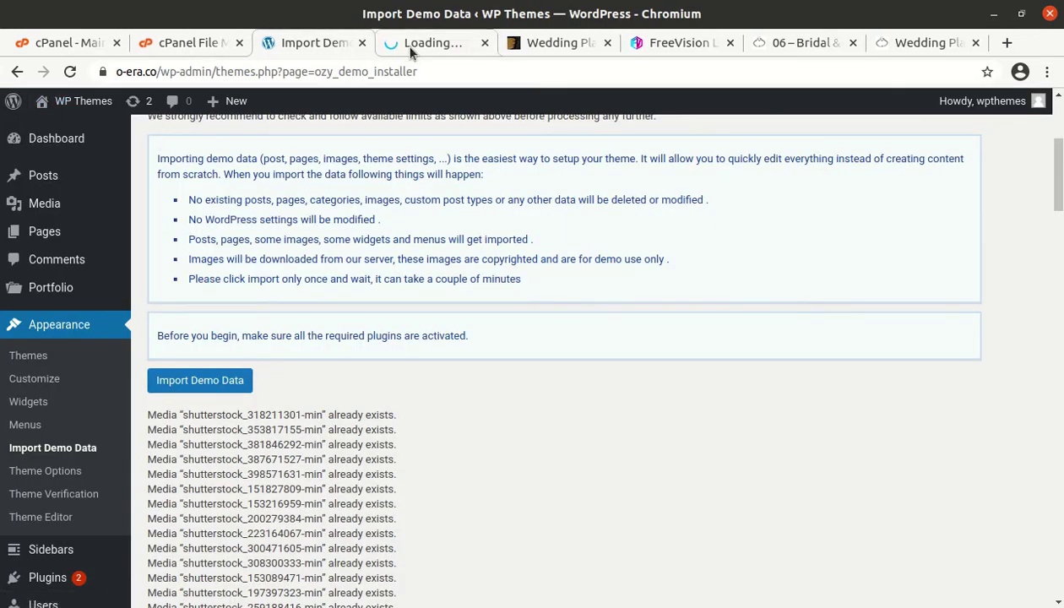
Step: Examine the site's front page, from the Blog header down through the first imported posts
click(436, 43)
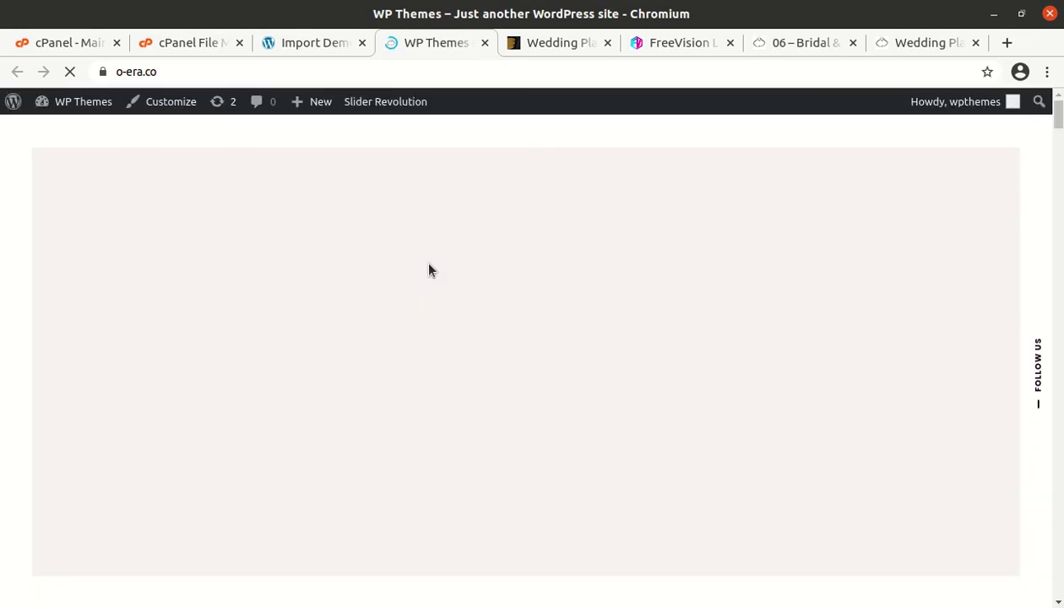
scroll(544, 273, down, 5)
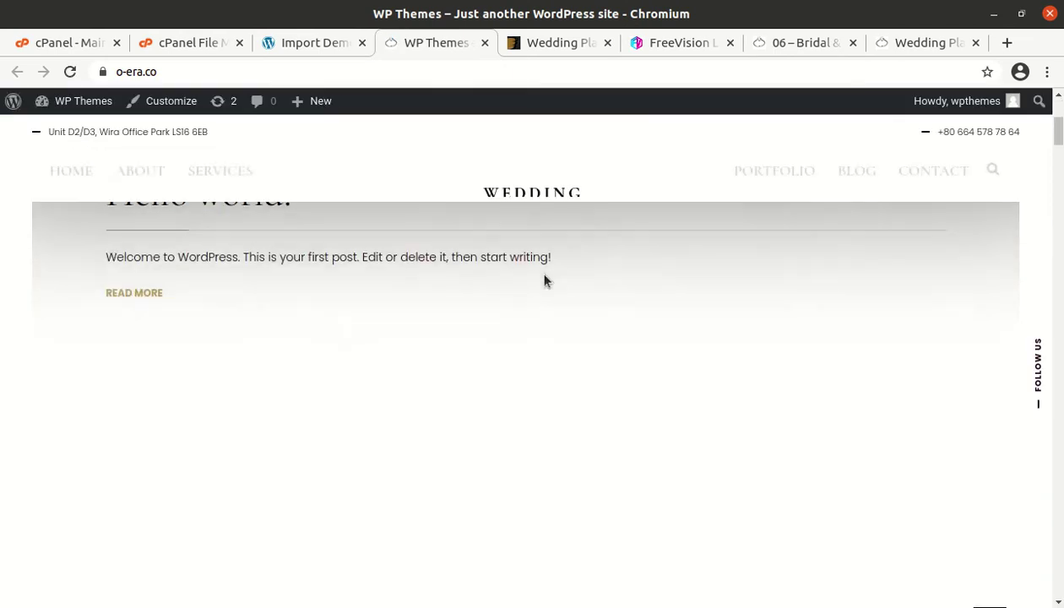
scroll(544, 272, up, 5)
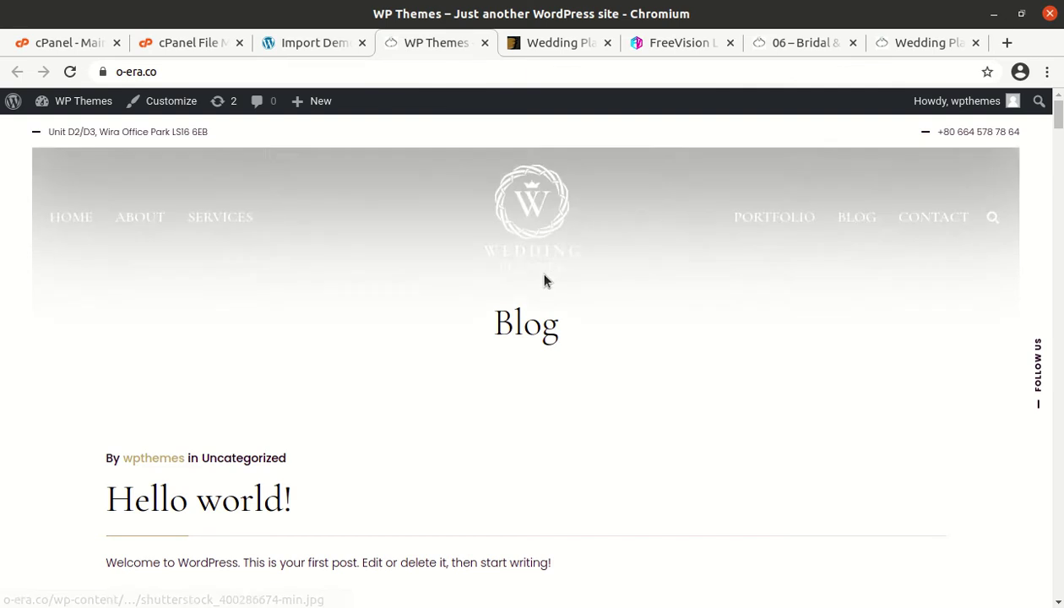
scroll(544, 272, down, 8)
scroll(571, 393, down, 10)
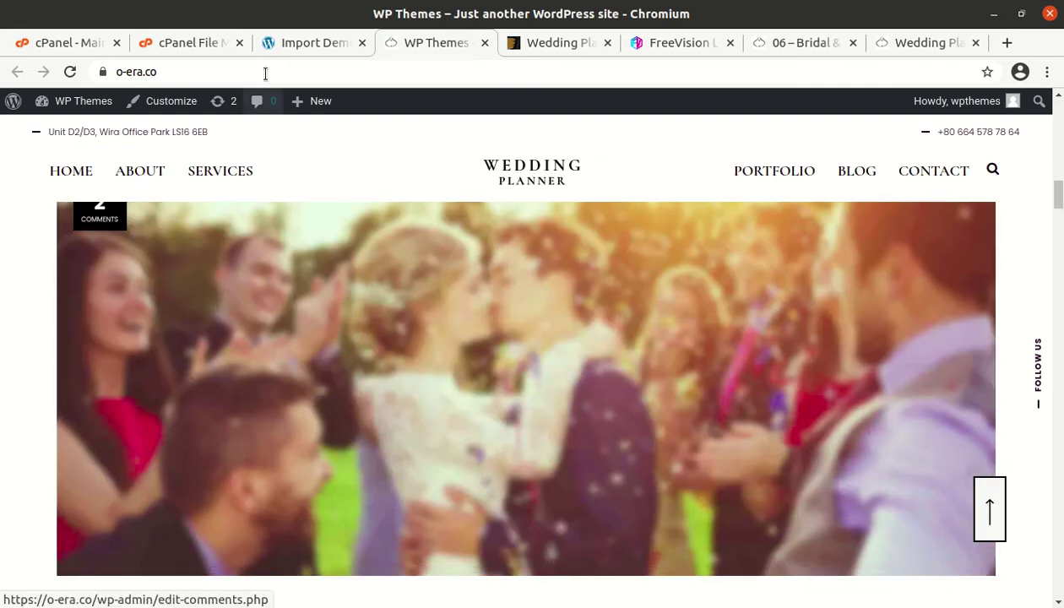
Step: Return to the WordPress admin and review the list of all pages, including its second page with the HOME layouts
click(304, 41)
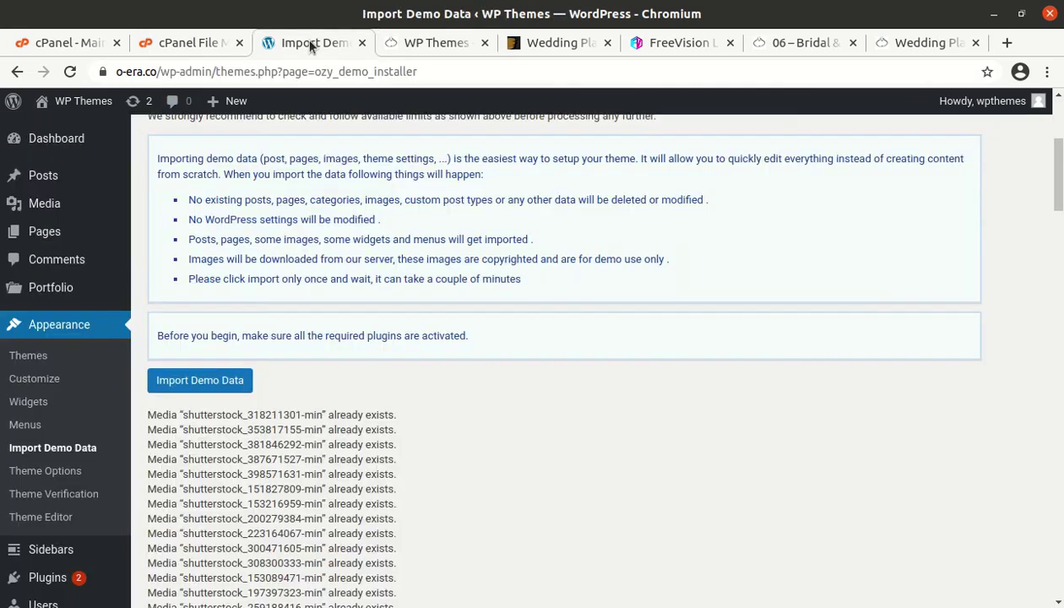
click(154, 237)
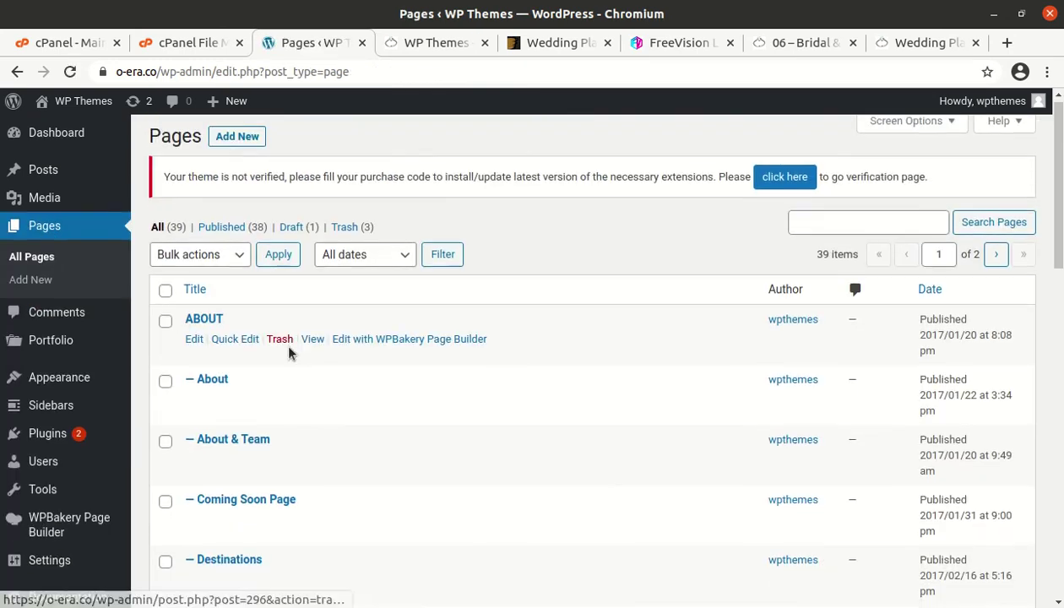
scroll(291, 351, down, 8)
scroll(288, 348, down, 4)
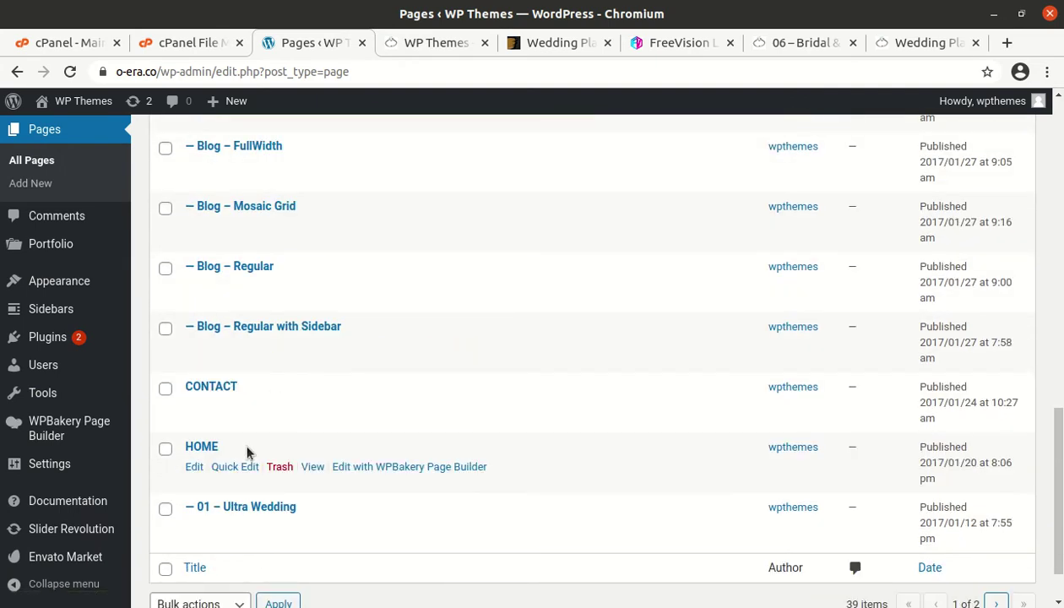
scroll(933, 574, down, 2)
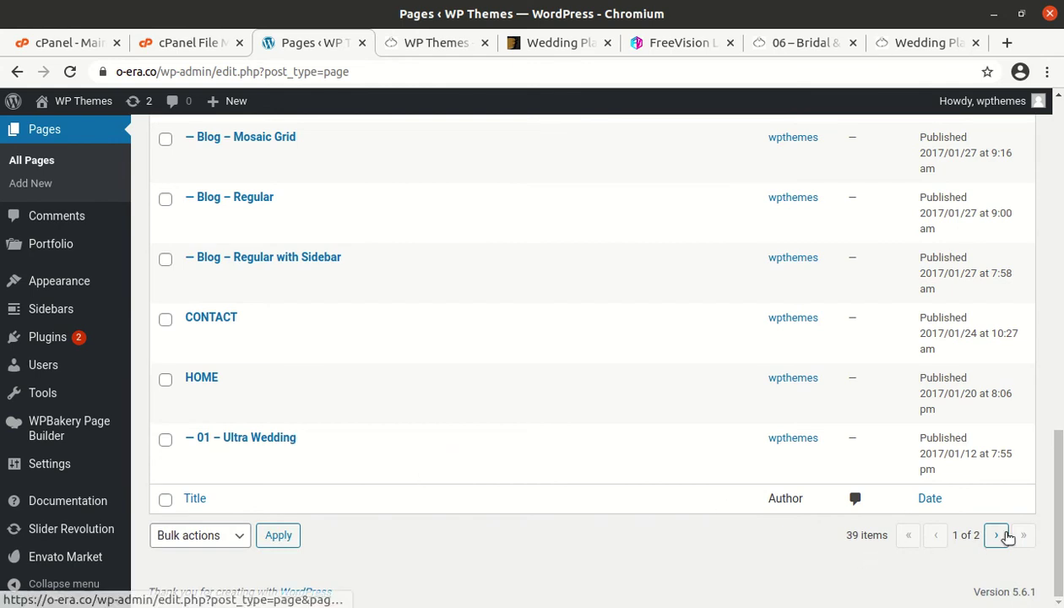
click(998, 535)
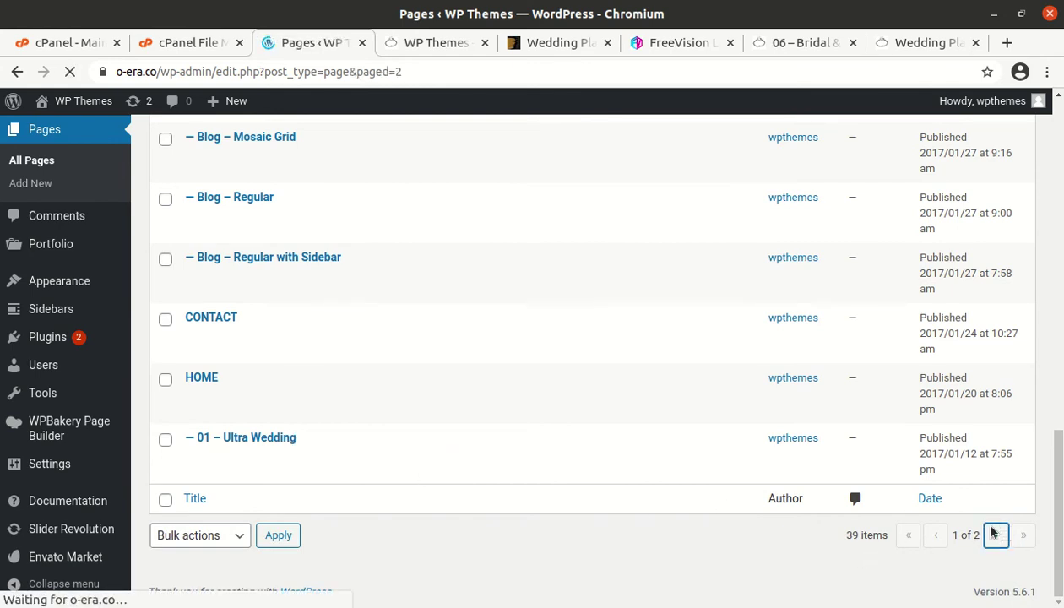
scroll(333, 384, down, 3)
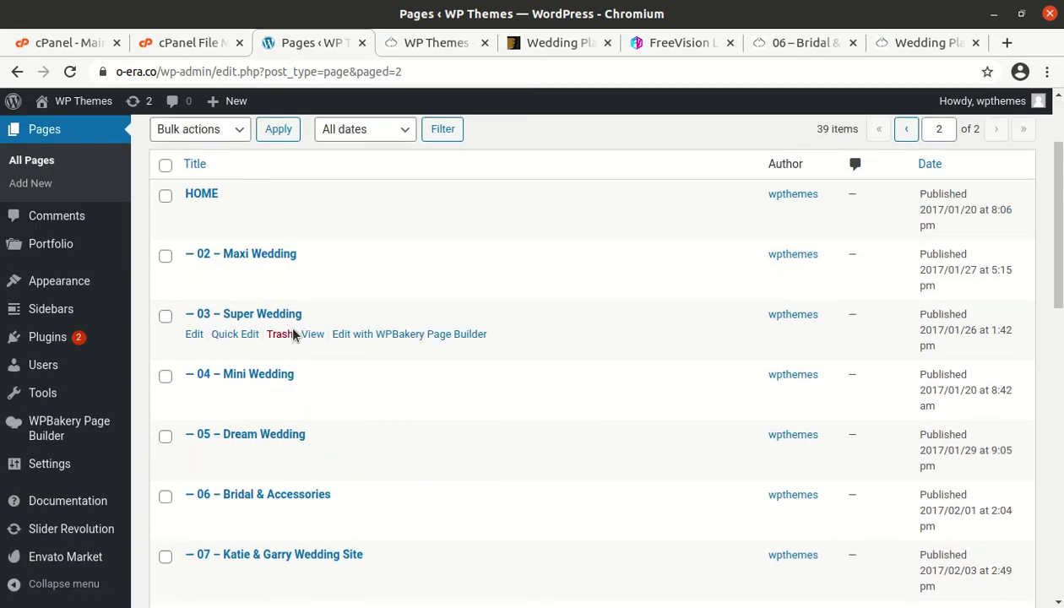
Step: View the 02 – Maxi Wedding, 03 – Super Wedding and 05 – Dream Wedding pages in separate new browser tabs
middle_click(312, 275)
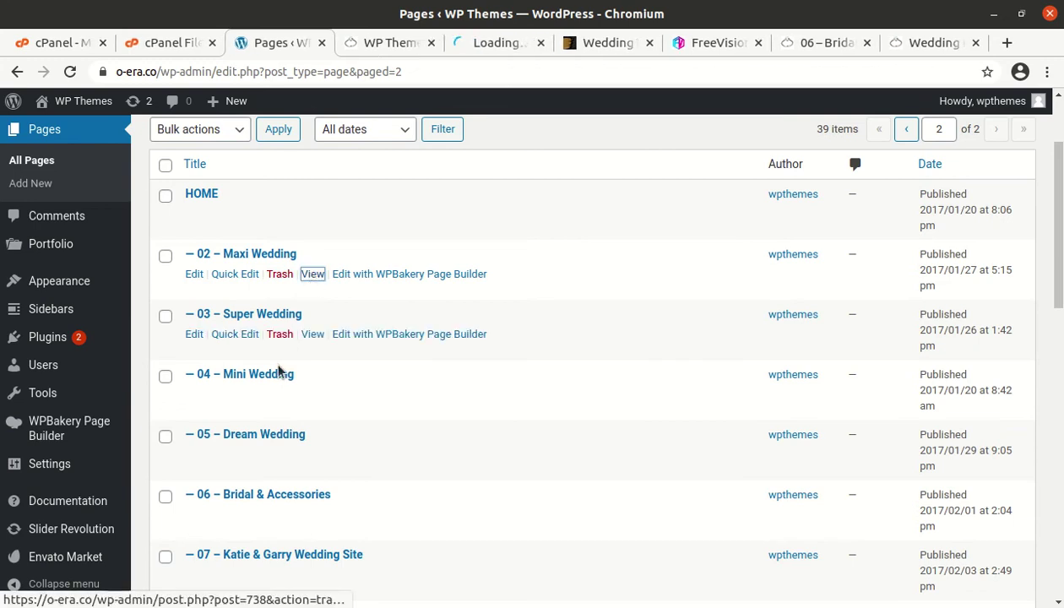
middle_click(312, 335)
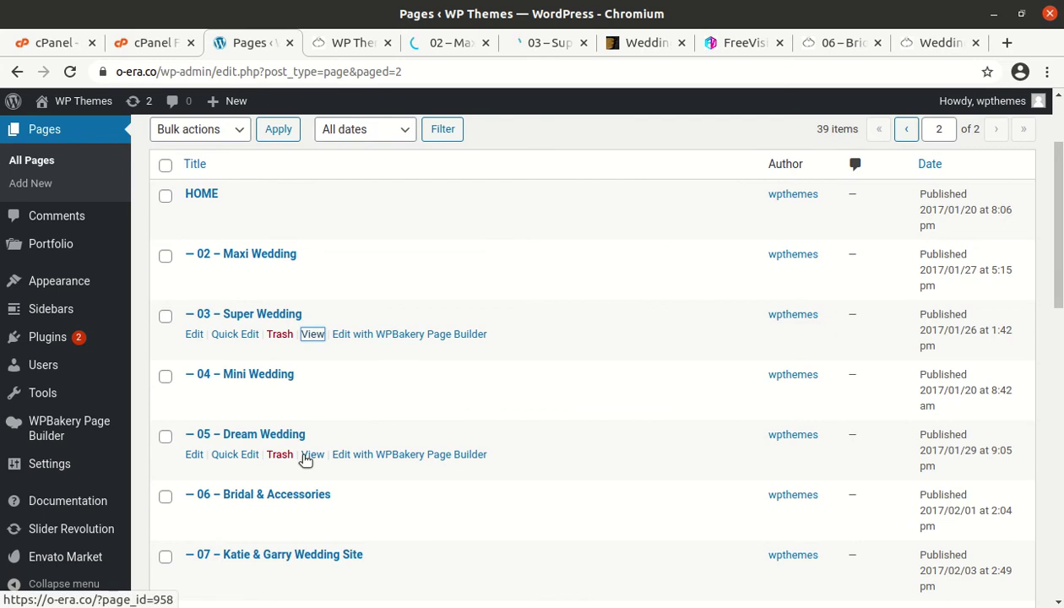
middle_click(313, 455)
Step: Go back to the site's blog front page, look over its posts and open the 01 – Ultra Wedding home layout
click(333, 42)
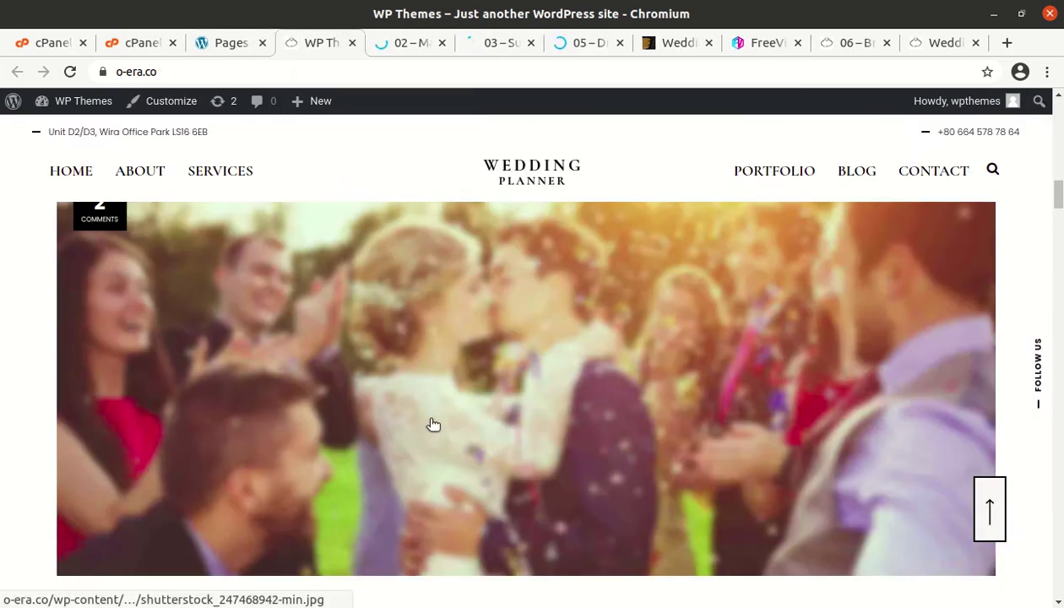
scroll(433, 424, down, 6)
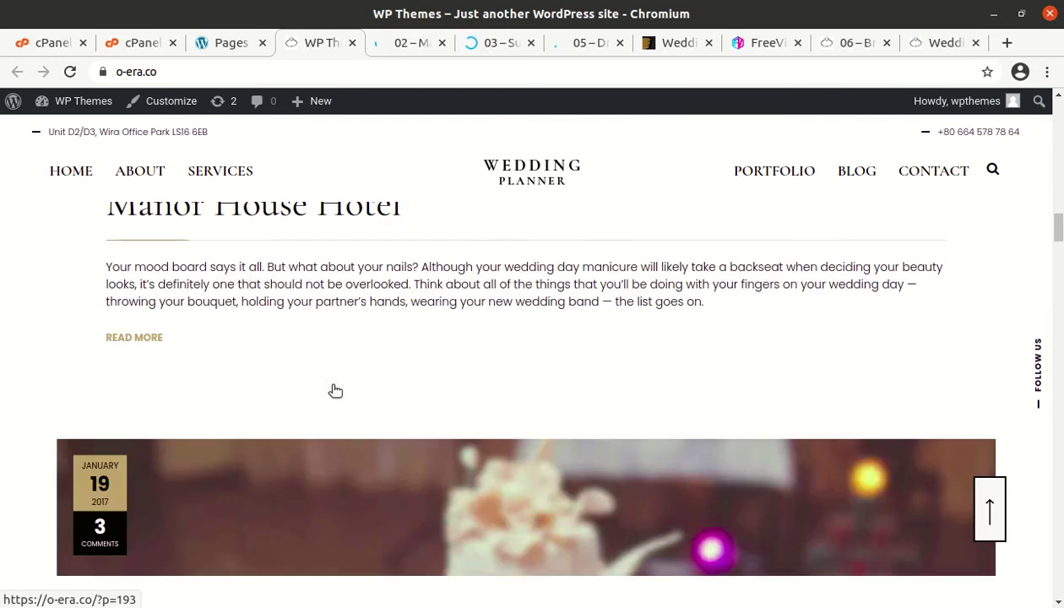
scroll(334, 390, down, 5)
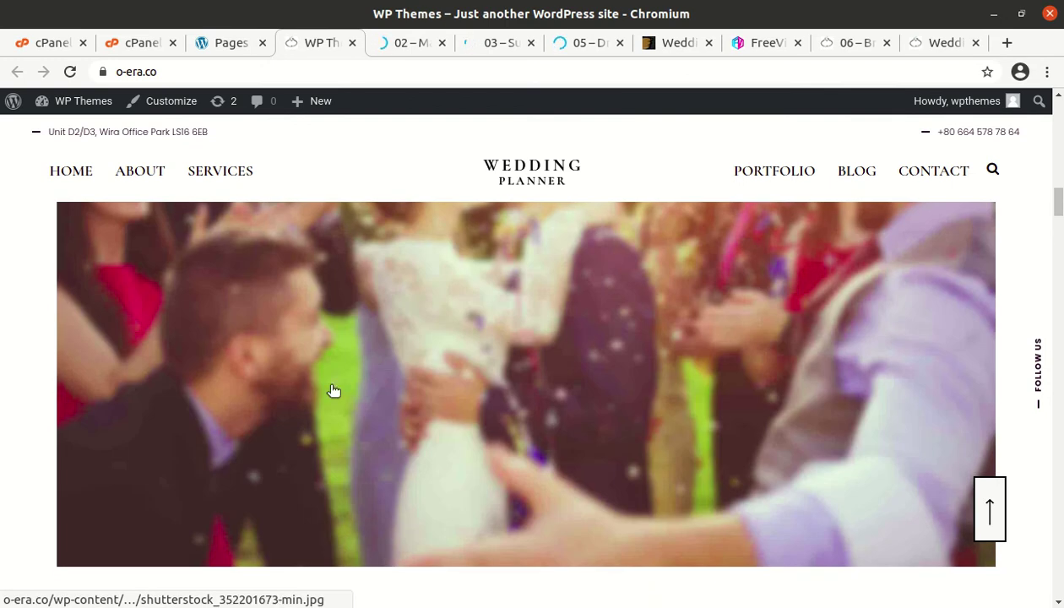
scroll(387, 363, down, 5)
mouse_move(81, 172)
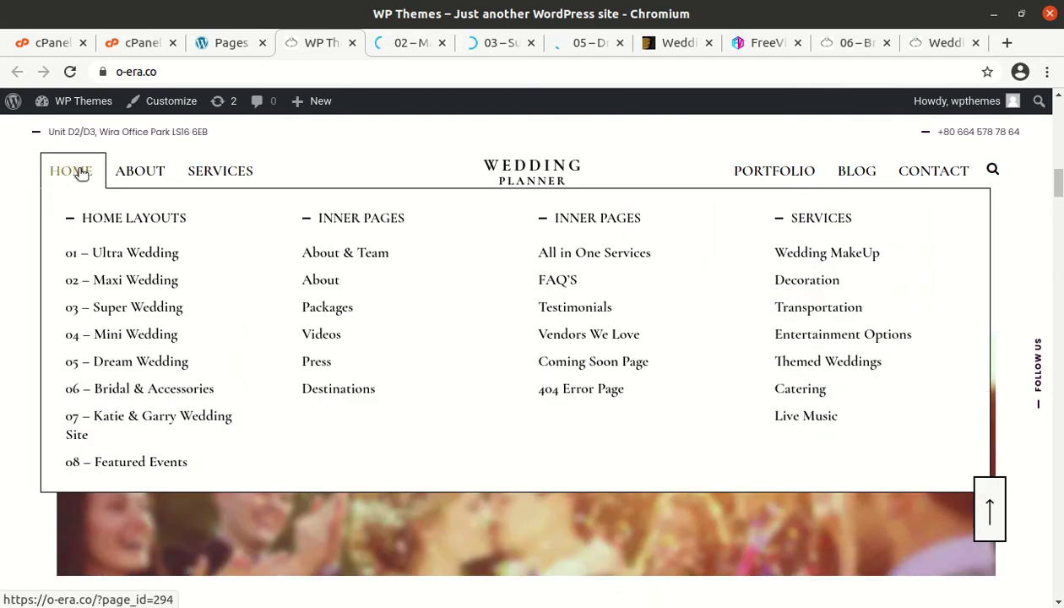
click(104, 257)
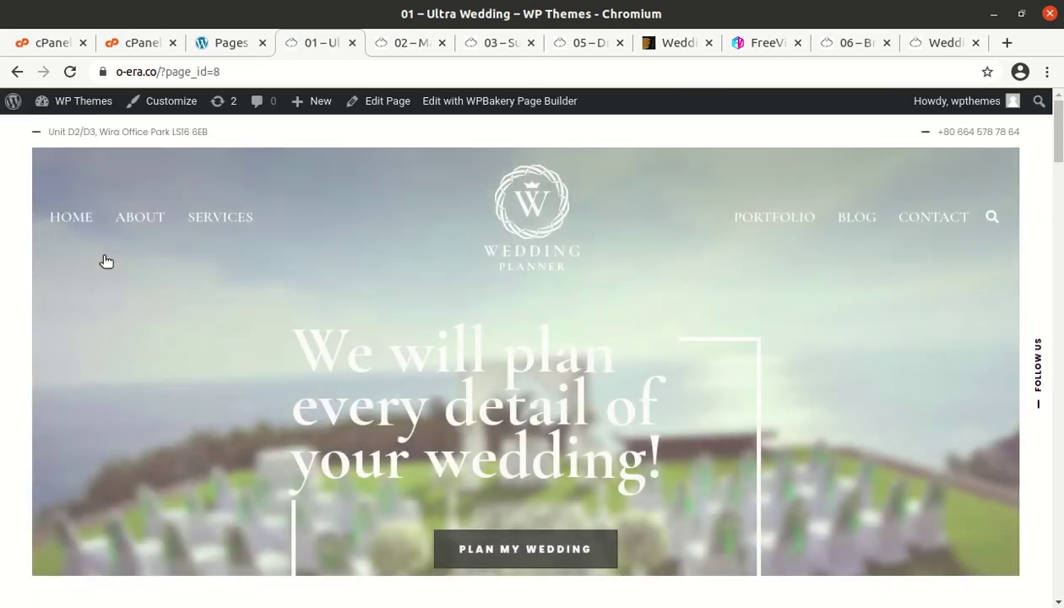
Step: Examine the Ultra Wedding page's sections, from the hero slider and service tiles to the testimonials, team and The Blog Daily
scroll(228, 314, down, 7)
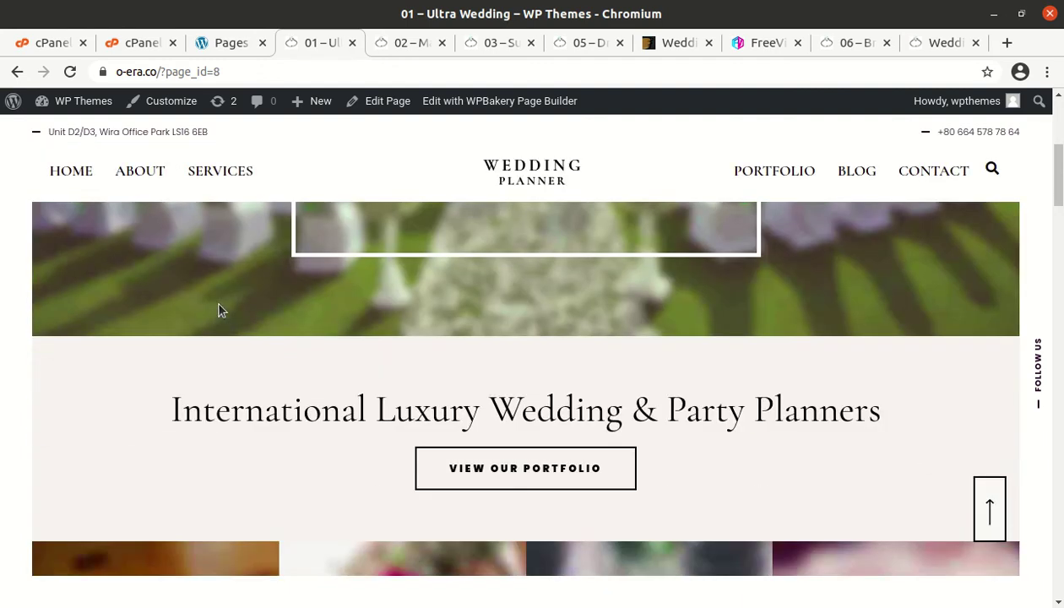
scroll(218, 309, down, 1)
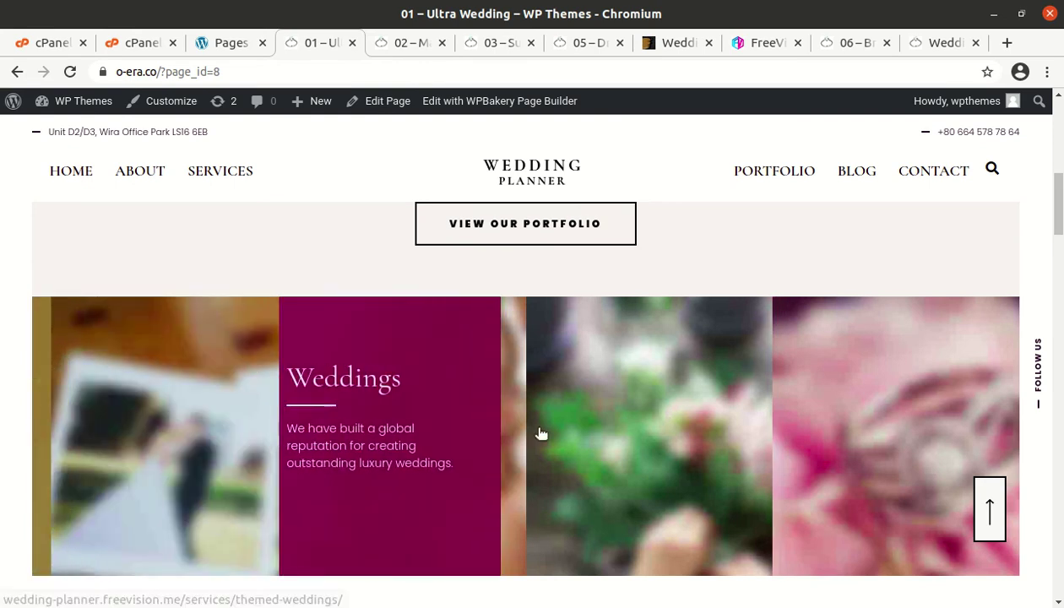
scroll(764, 411, down, 2)
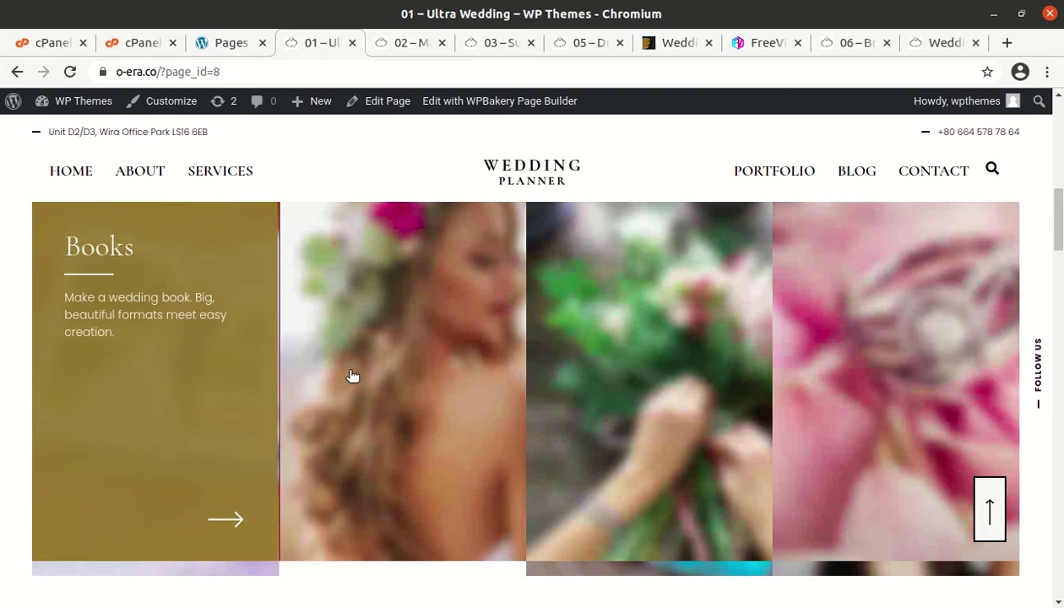
scroll(824, 370, down, 6)
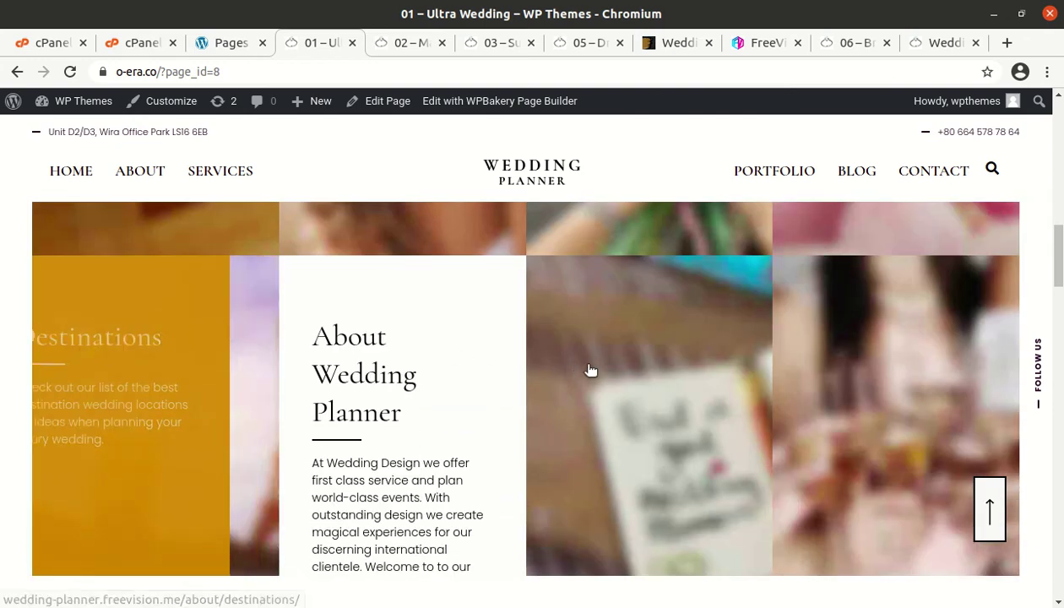
scroll(589, 368, down, 4)
scroll(590, 370, down, 4)
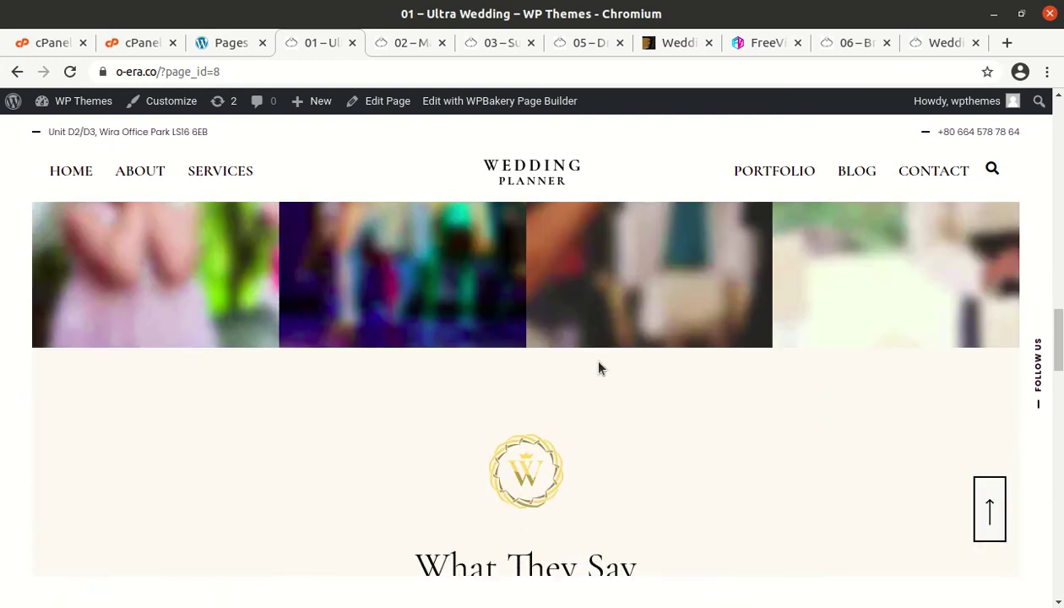
scroll(599, 368, down, 3)
scroll(599, 368, down, 5)
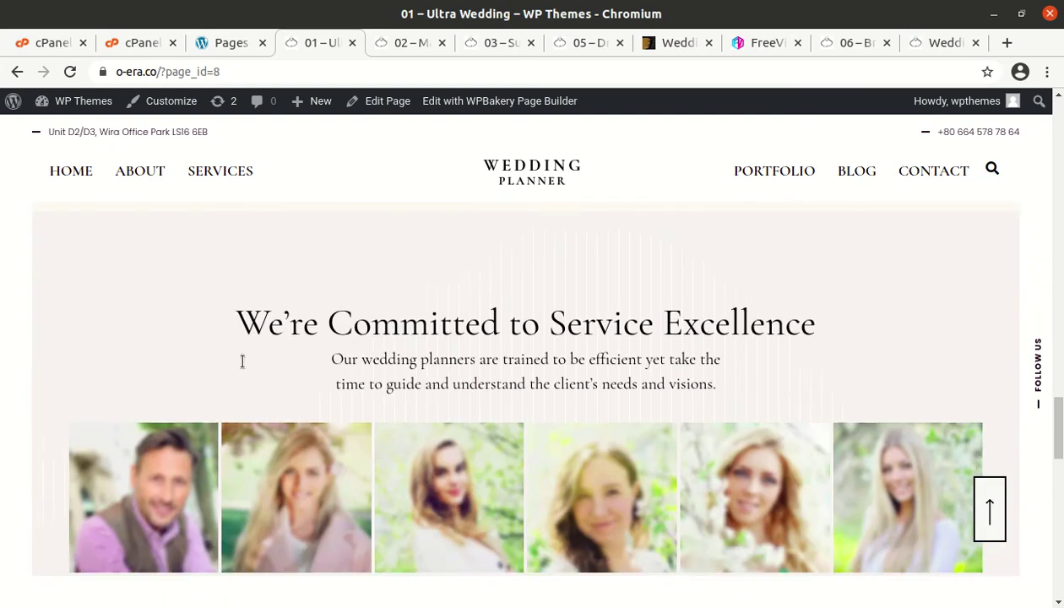
scroll(173, 363, down, 3)
scroll(254, 355, down, 4)
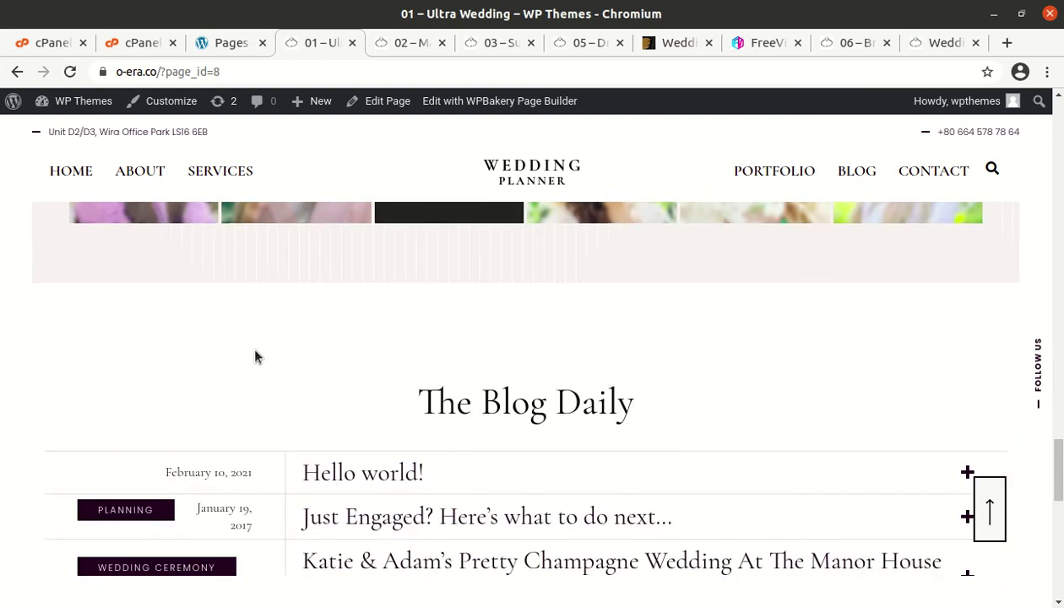
scroll(375, 351, down, 3)
scroll(180, 342, up, 15)
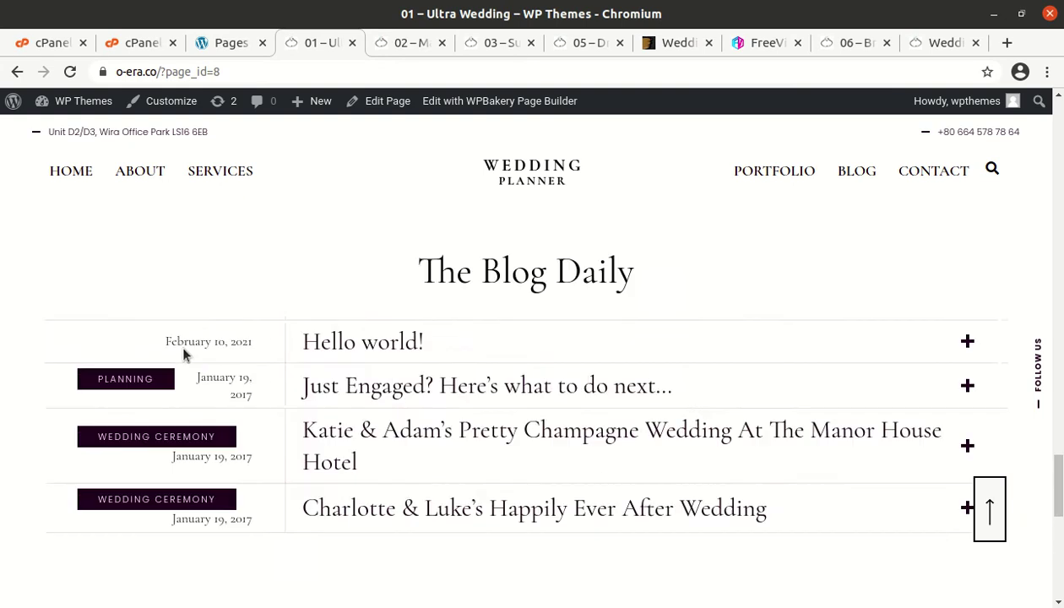
scroll(180, 342, down, 20)
scroll(184, 353, up, 10)
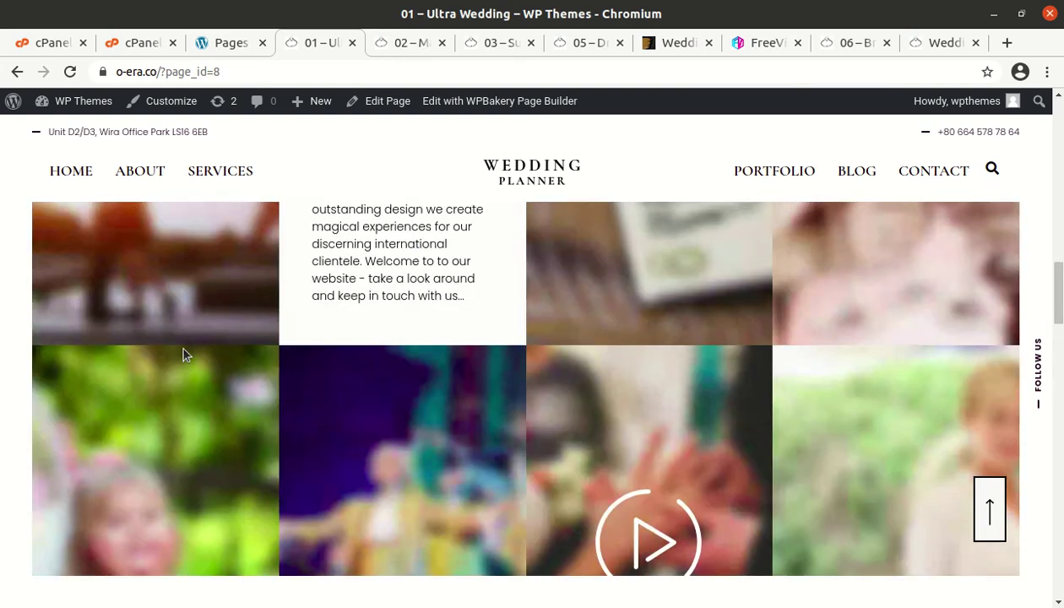
scroll(355, 351, up, 3)
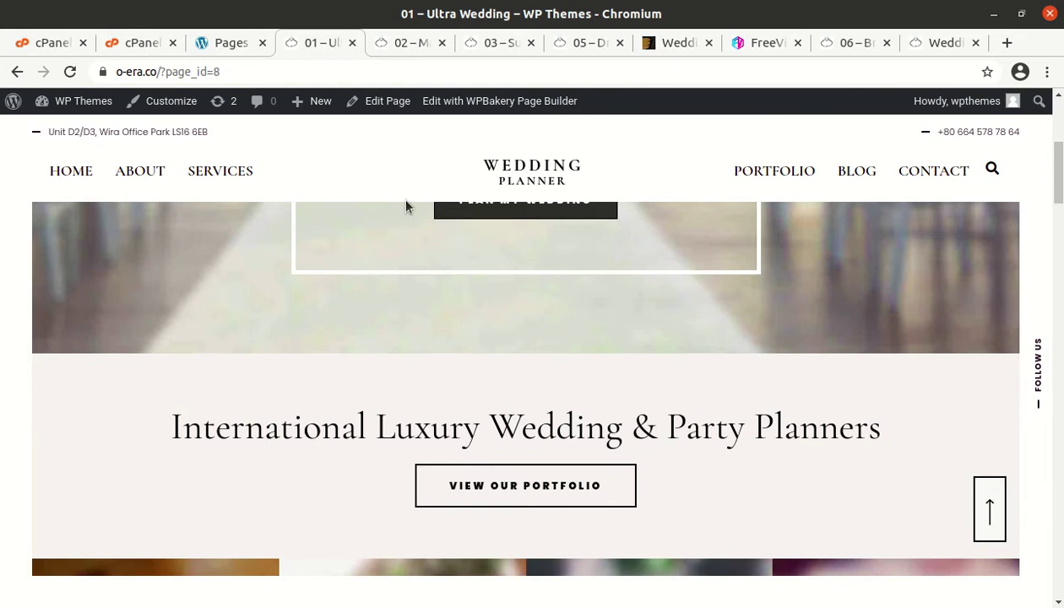
Step: Open the About & Team inner page and look through its About Us, photo and team member sections
mouse_move(857, 173)
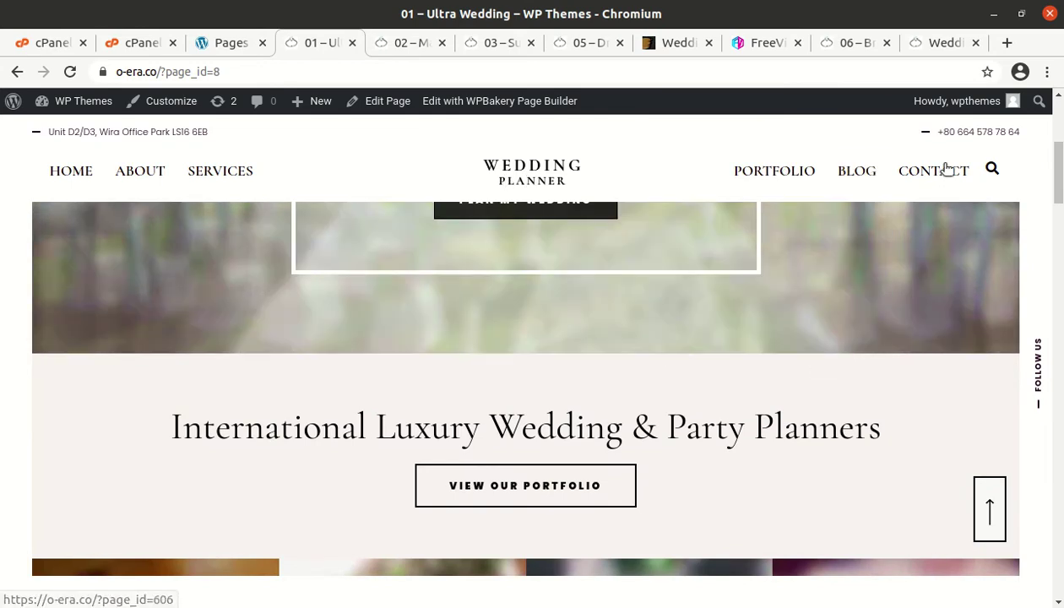
mouse_move(88, 182)
scroll(87, 185, up, 4)
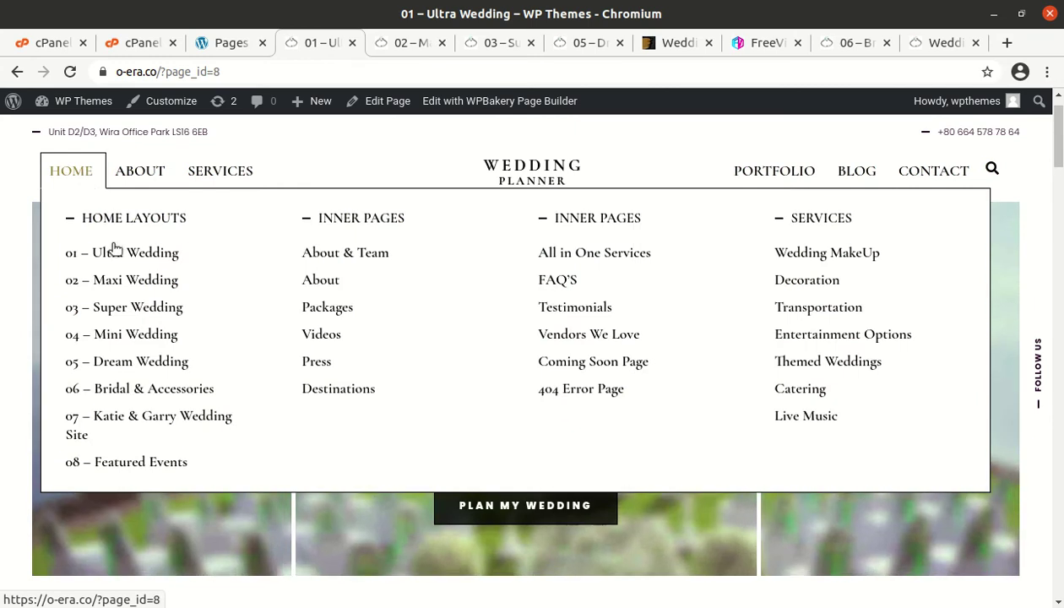
click(342, 256)
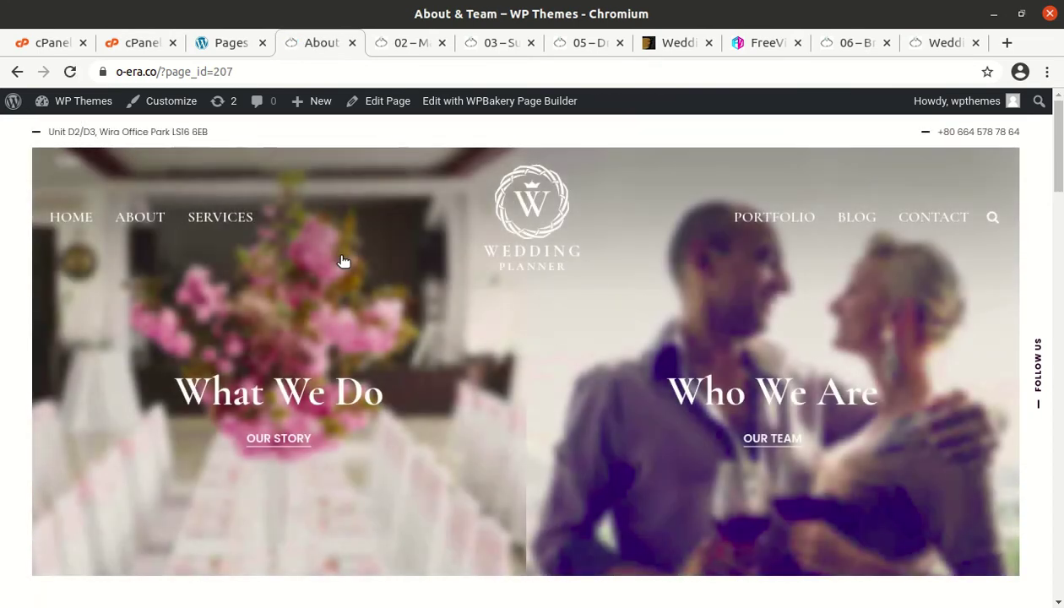
scroll(368, 339, down, 6)
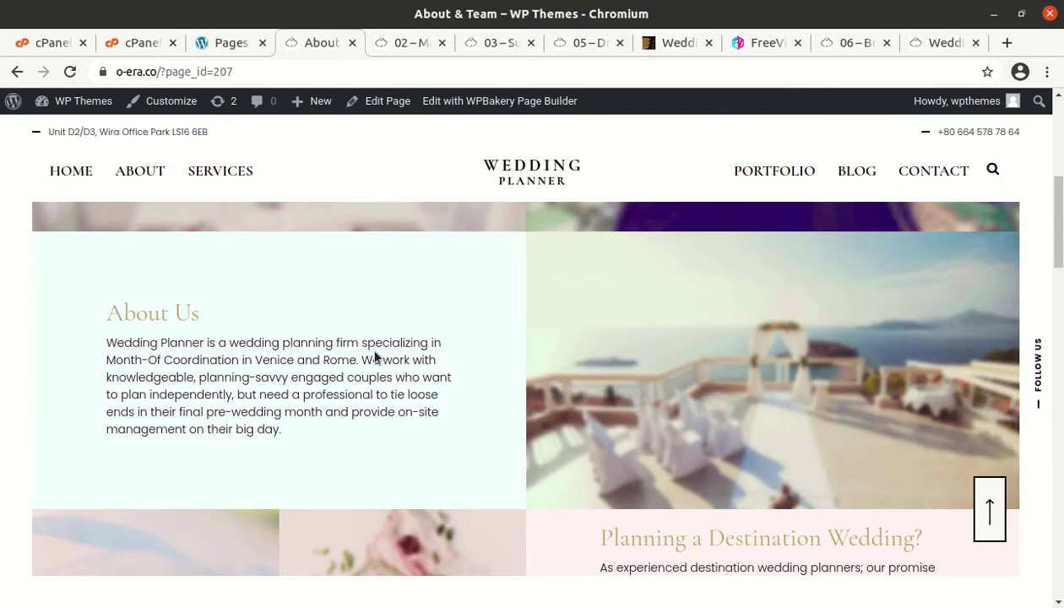
scroll(370, 355, down, 10)
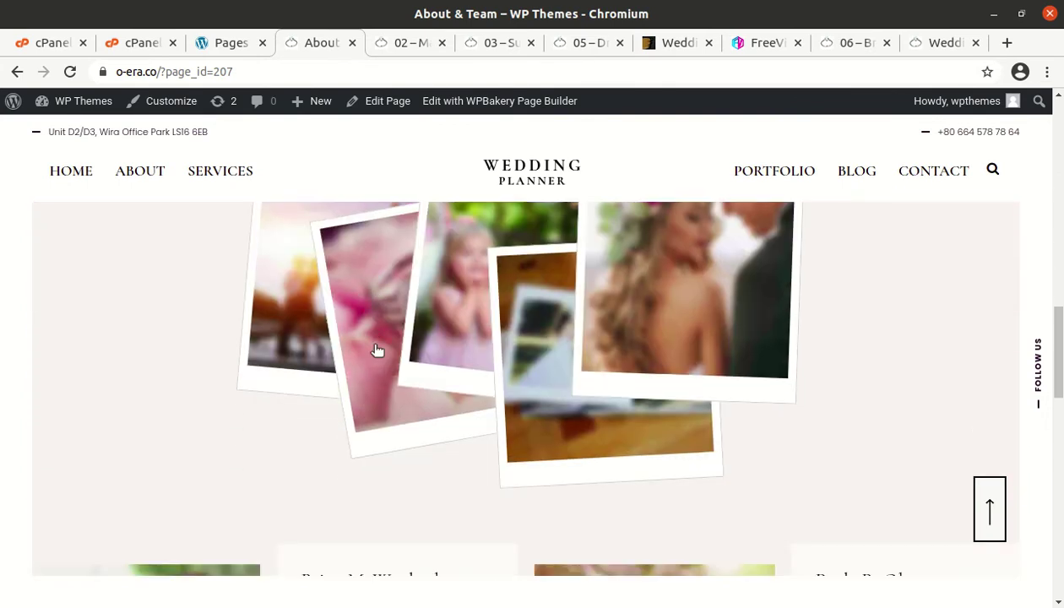
scroll(322, 353, down, 6)
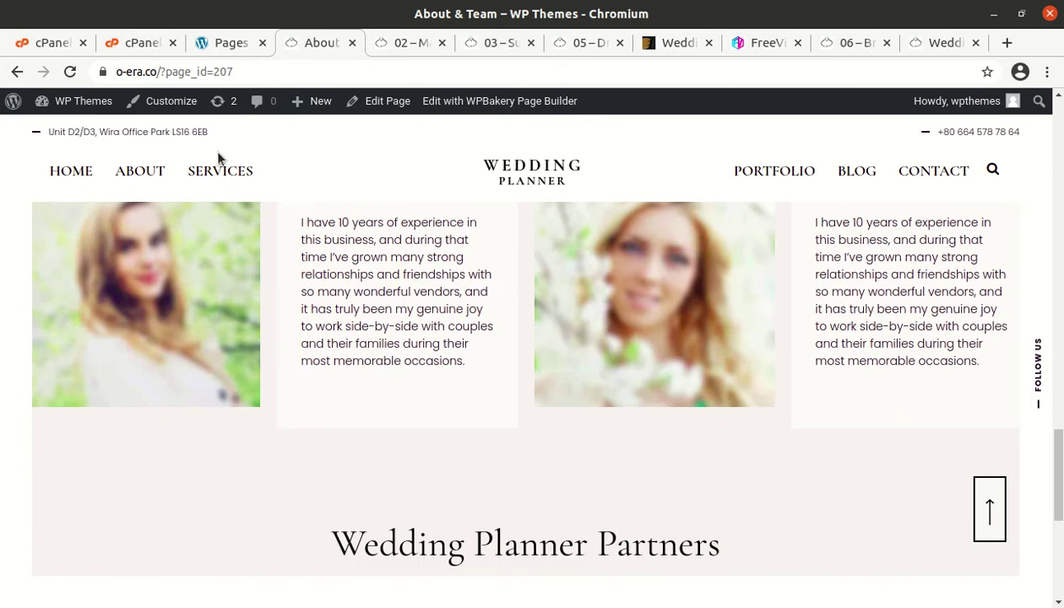
Step: Open the Vendors We Love page from the About section and look at its animated header
mouse_move(217, 172)
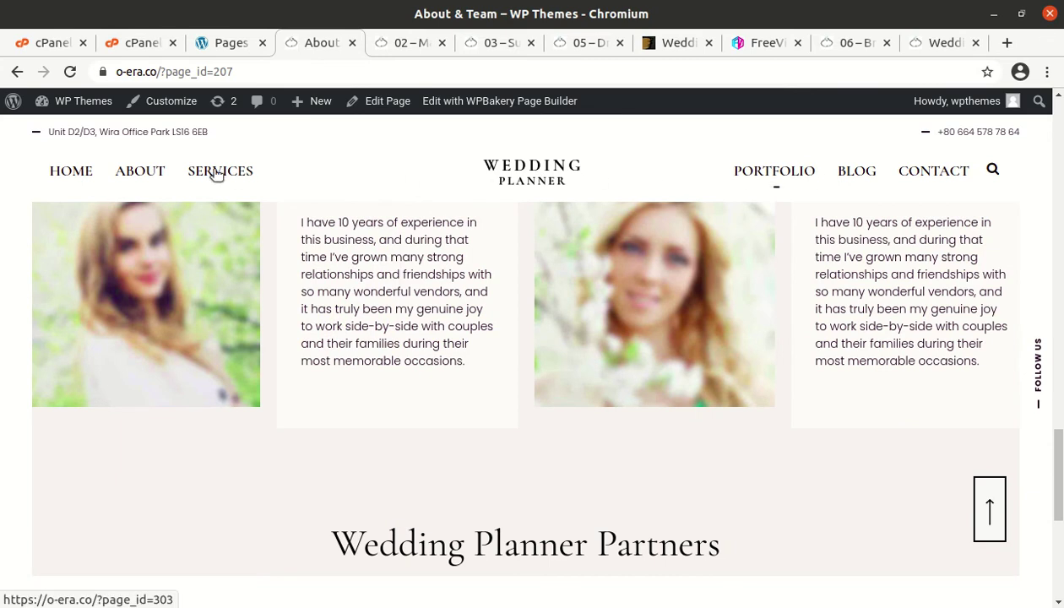
mouse_move(172, 173)
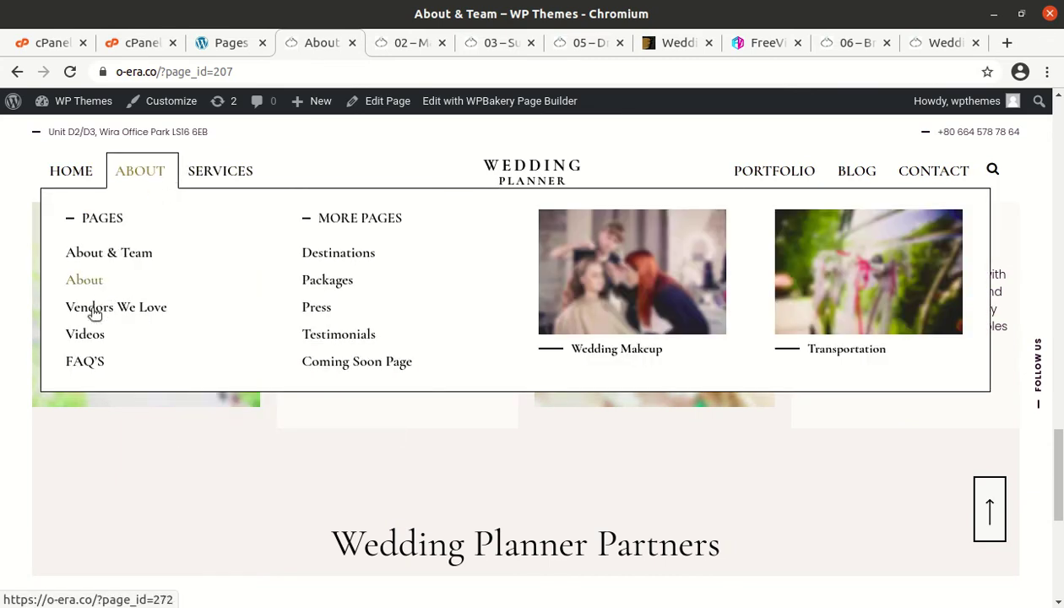
click(123, 315)
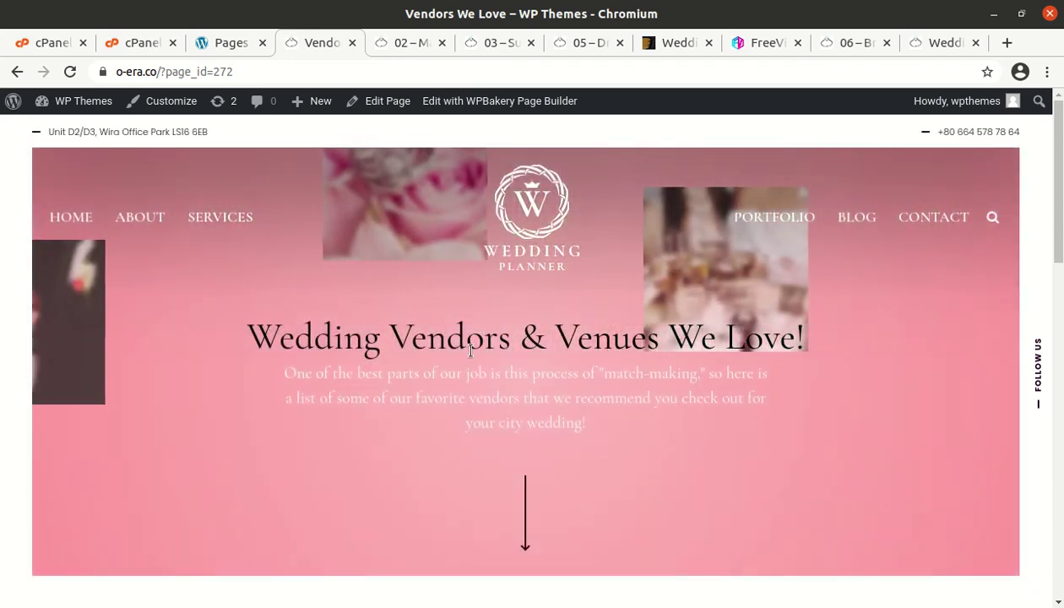
scroll(464, 355, down, 6)
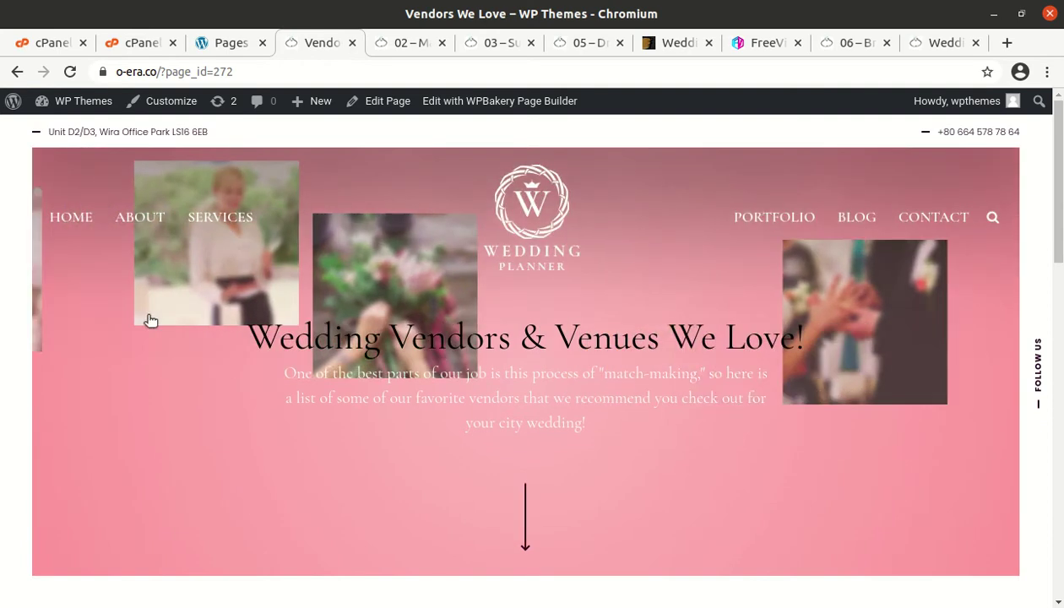
mouse_move(99, 234)
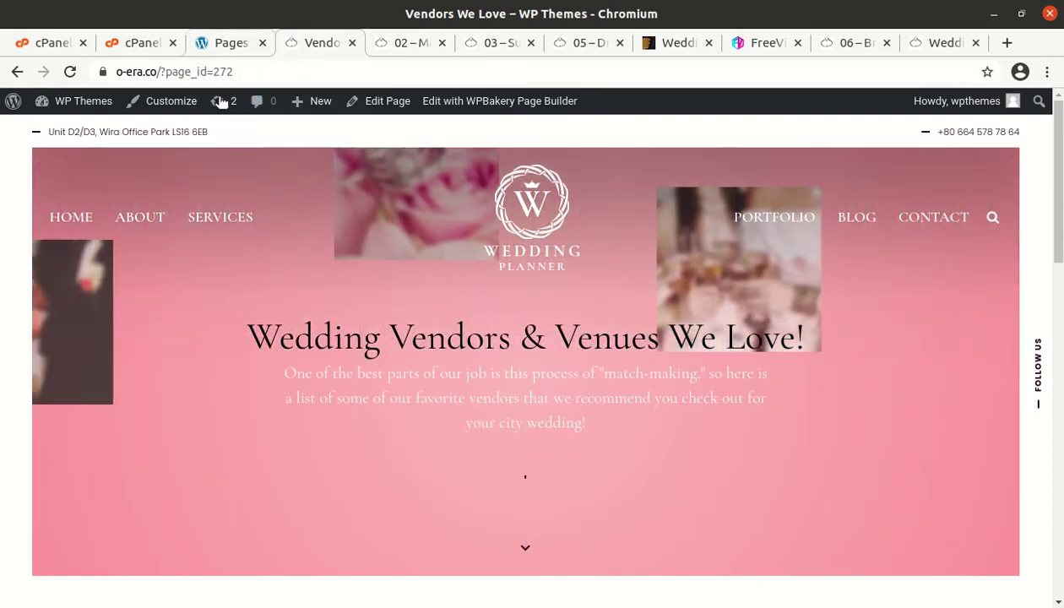
Step: Go back to the WordPress admin, open the theme's options and look over the General Options section
click(230, 47)
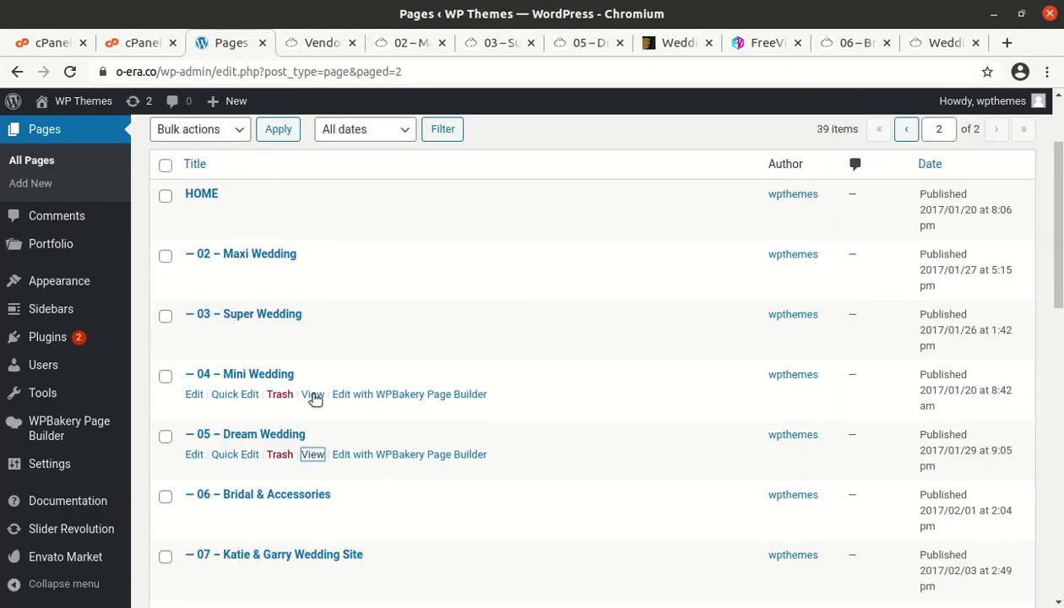
mouse_move(74, 289)
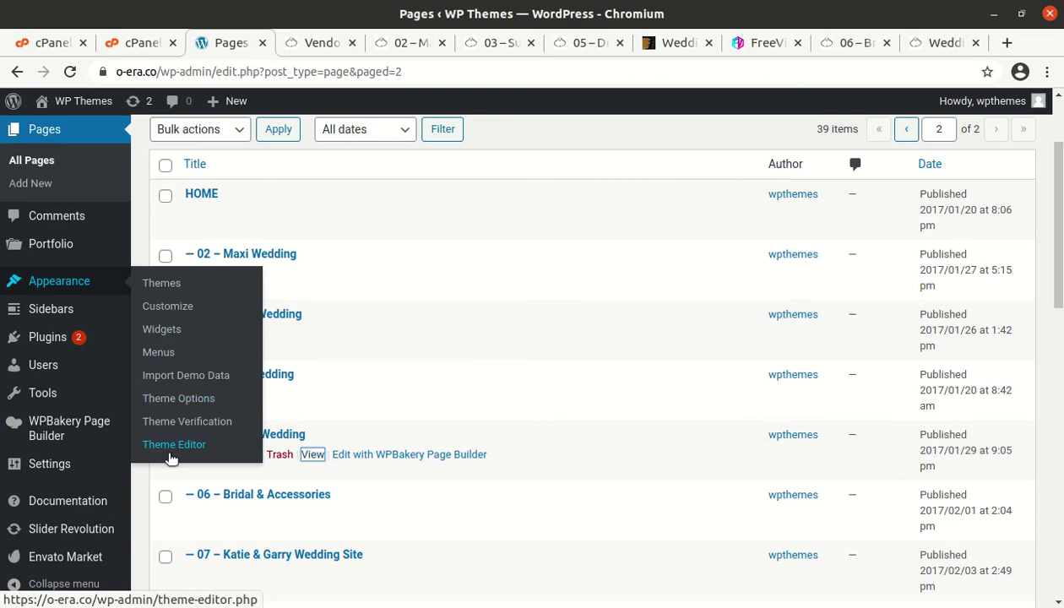
mouse_move(91, 458)
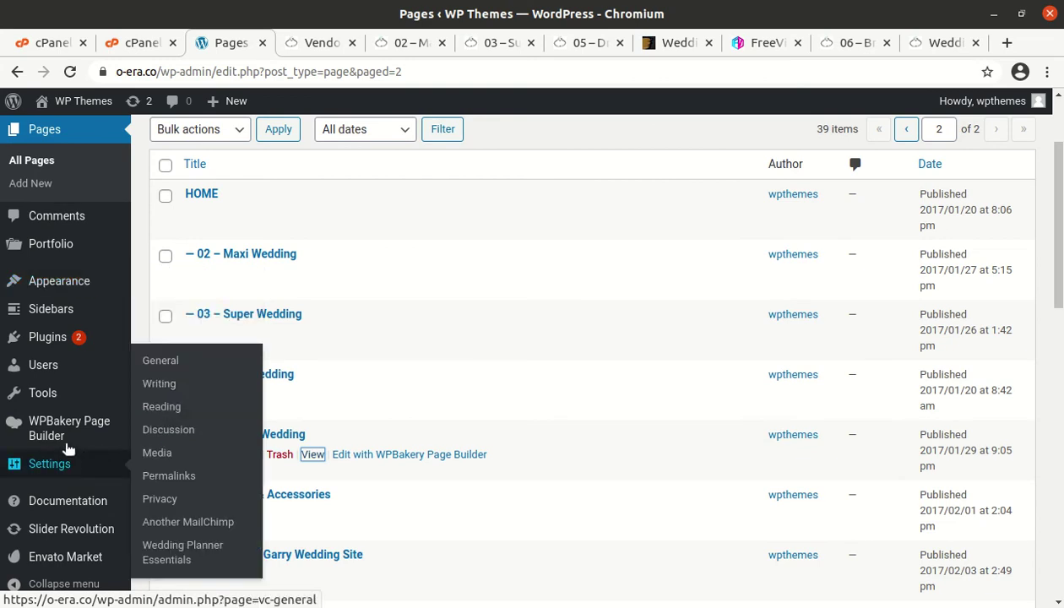
scroll(67, 448, down, 4)
mouse_move(40, 287)
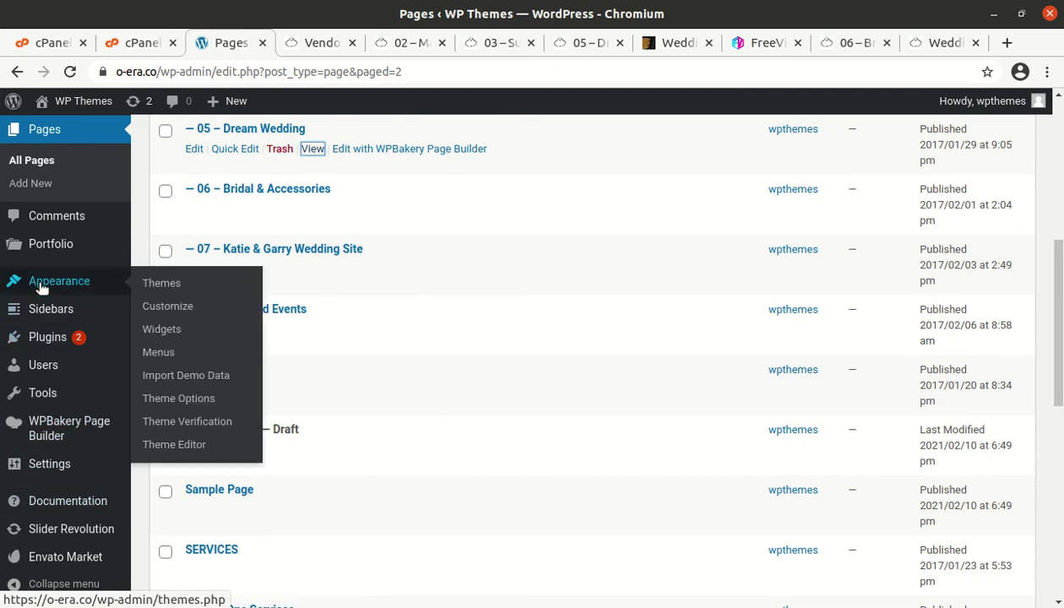
click(166, 400)
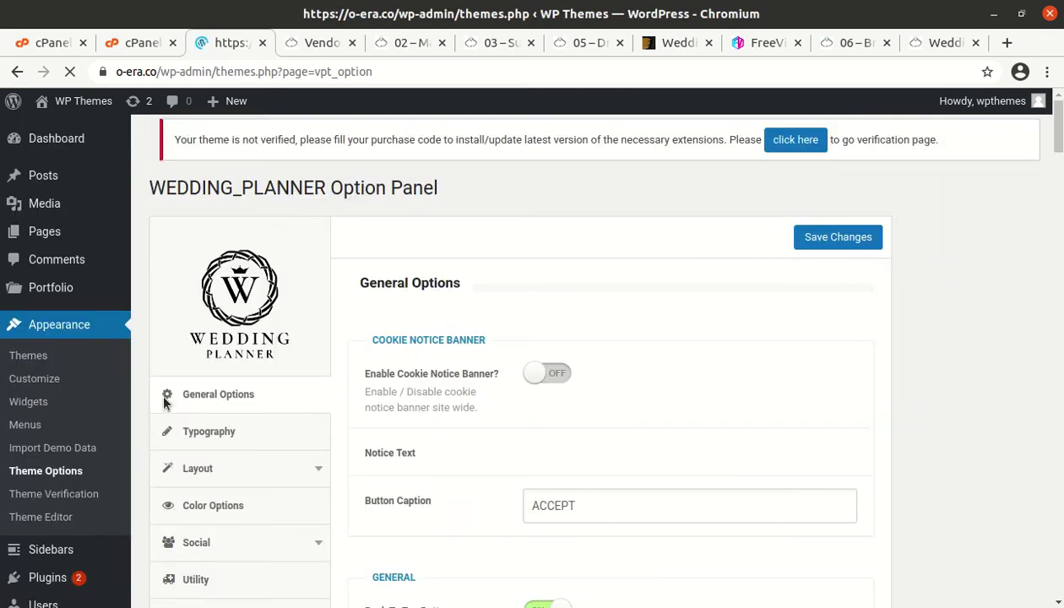
scroll(211, 407, down, 5)
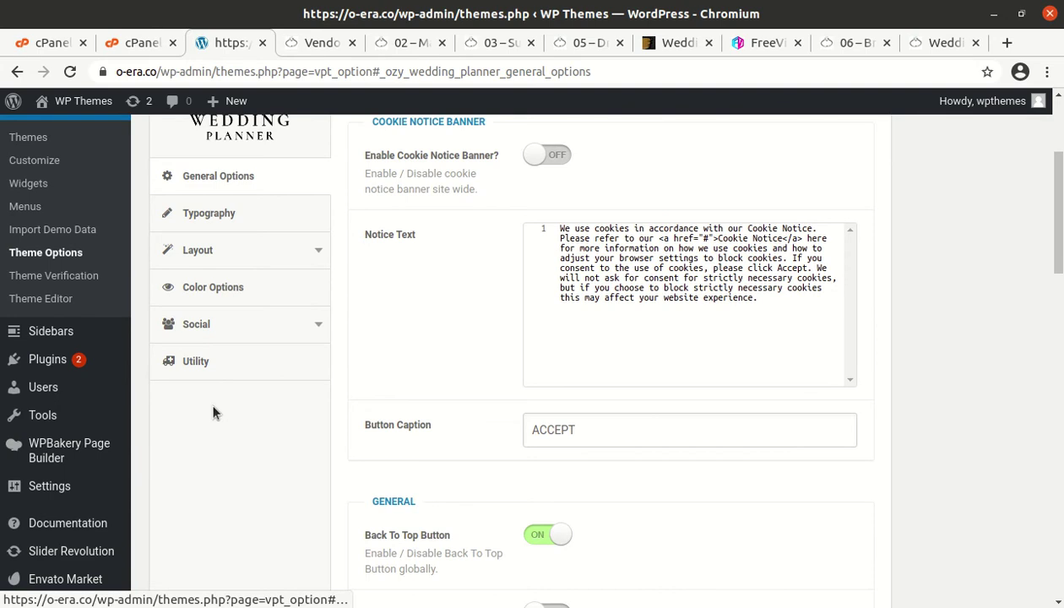
scroll(213, 411, up, 5)
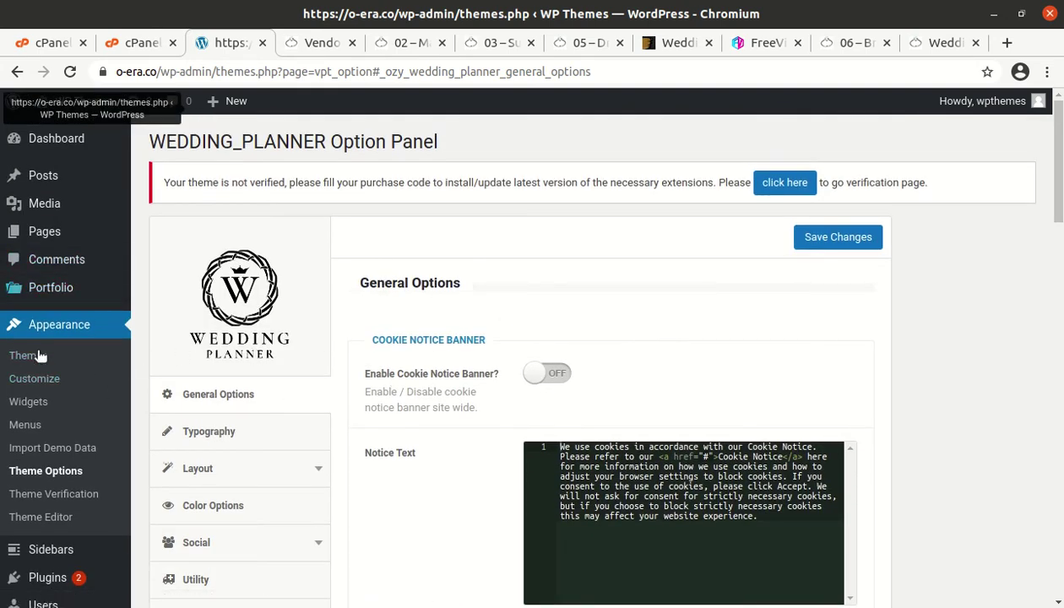
Step: Customize the homepage settings to display the static page HOME as the homepage, publish the change and close the customizer
click(44, 382)
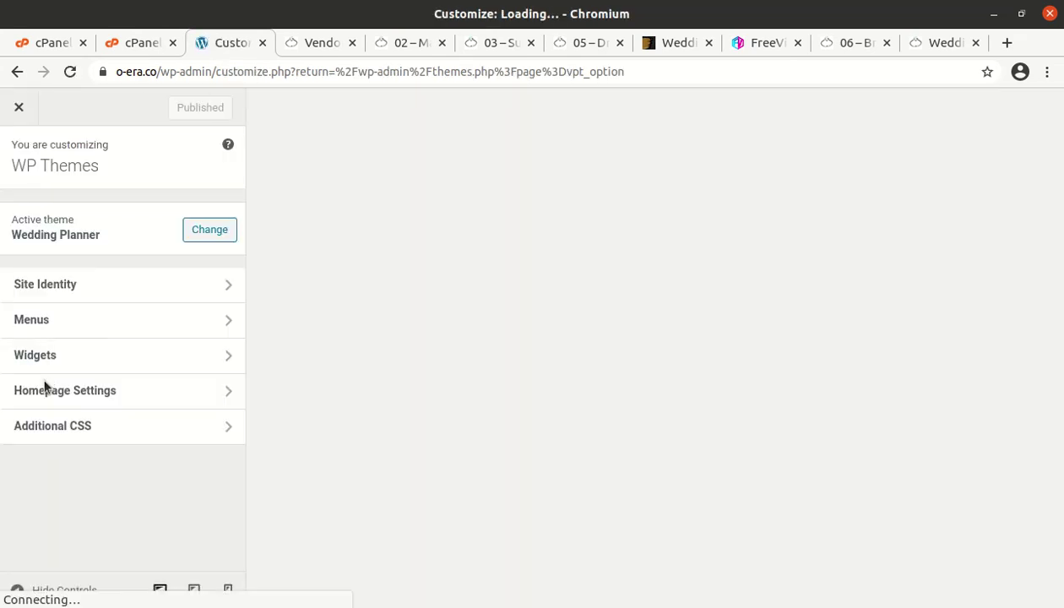
click(136, 402)
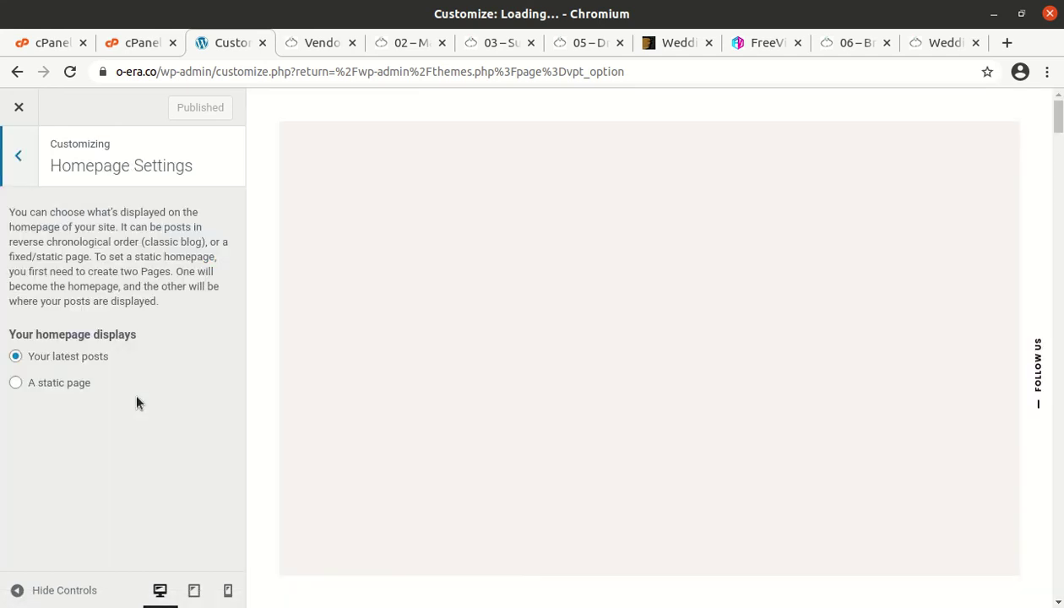
click(16, 384)
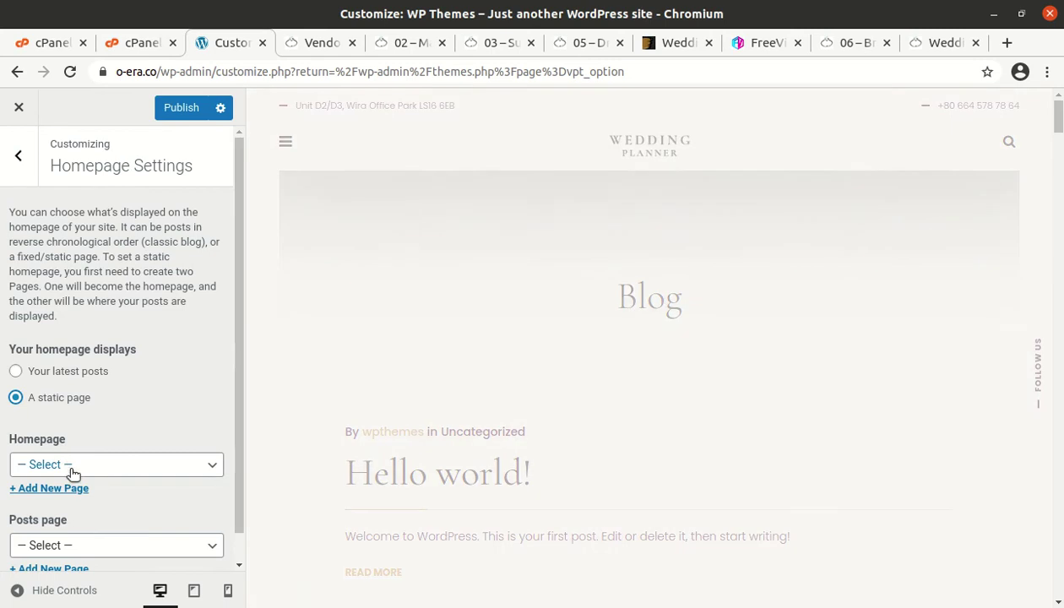
click(71, 467)
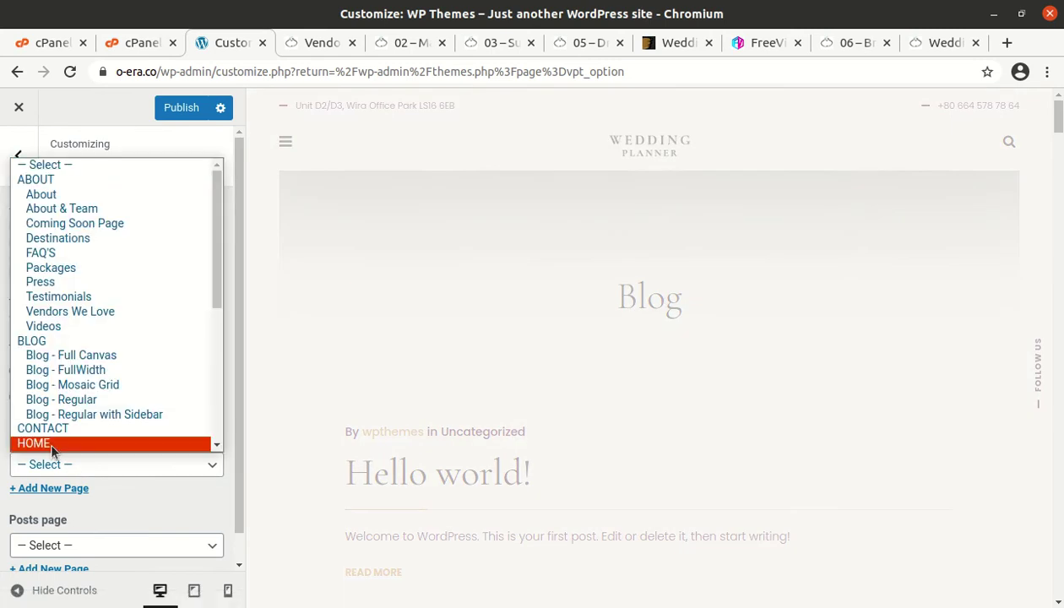
click(65, 443)
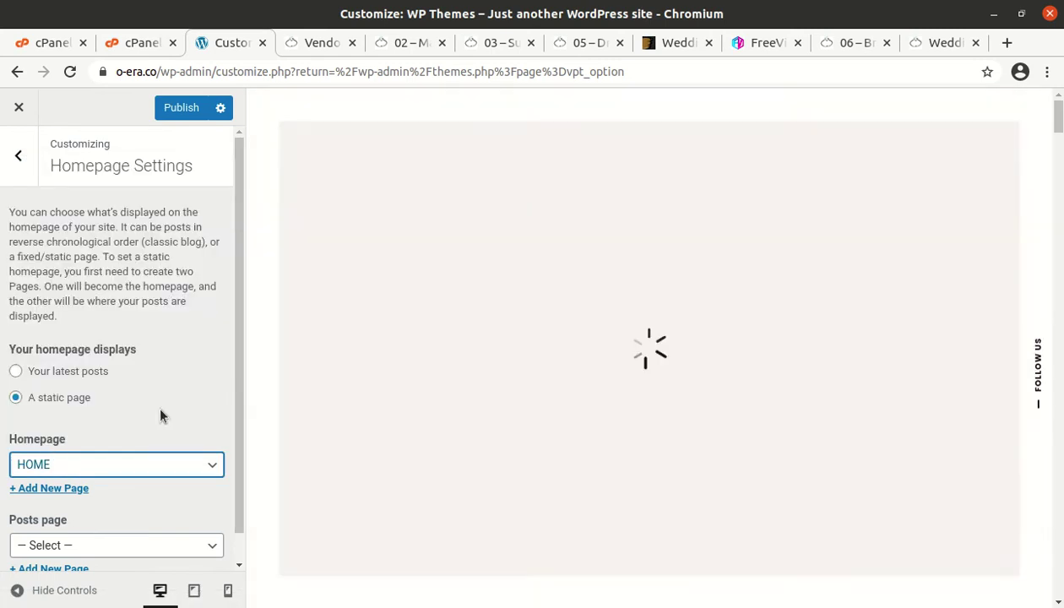
click(185, 109)
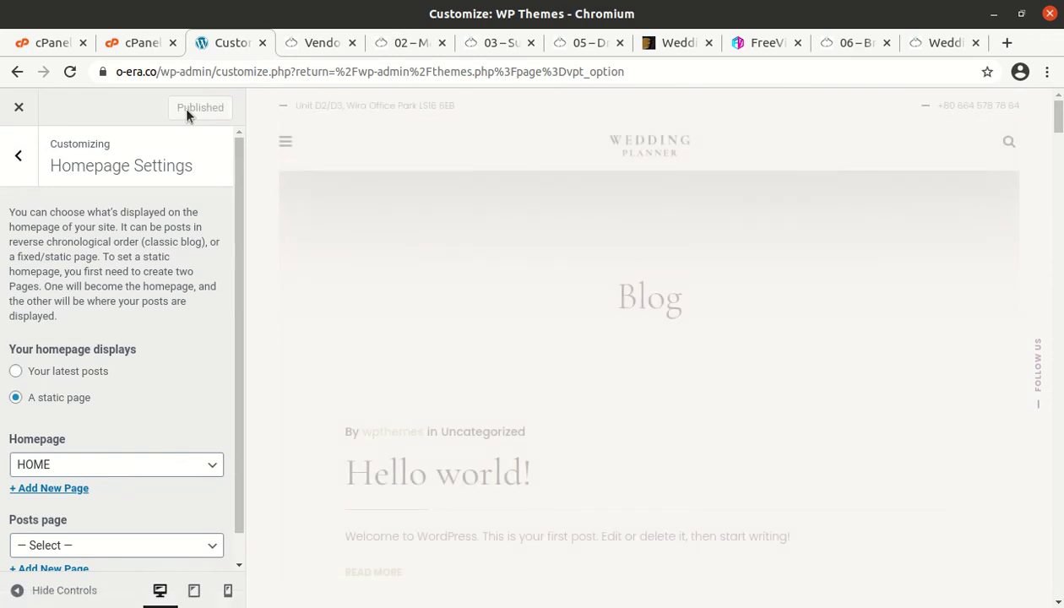
click(23, 158)
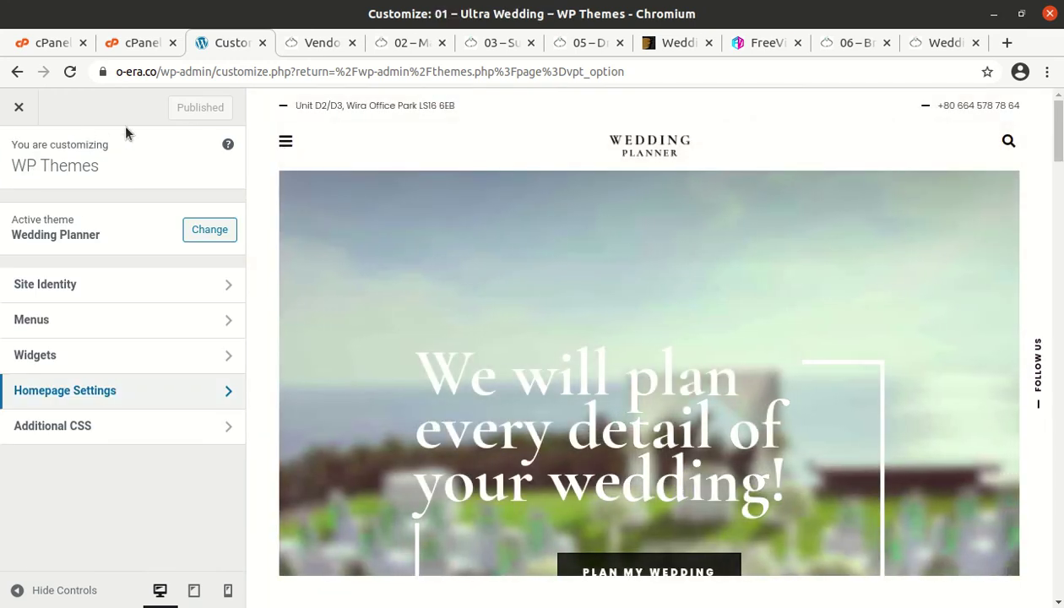
click(24, 110)
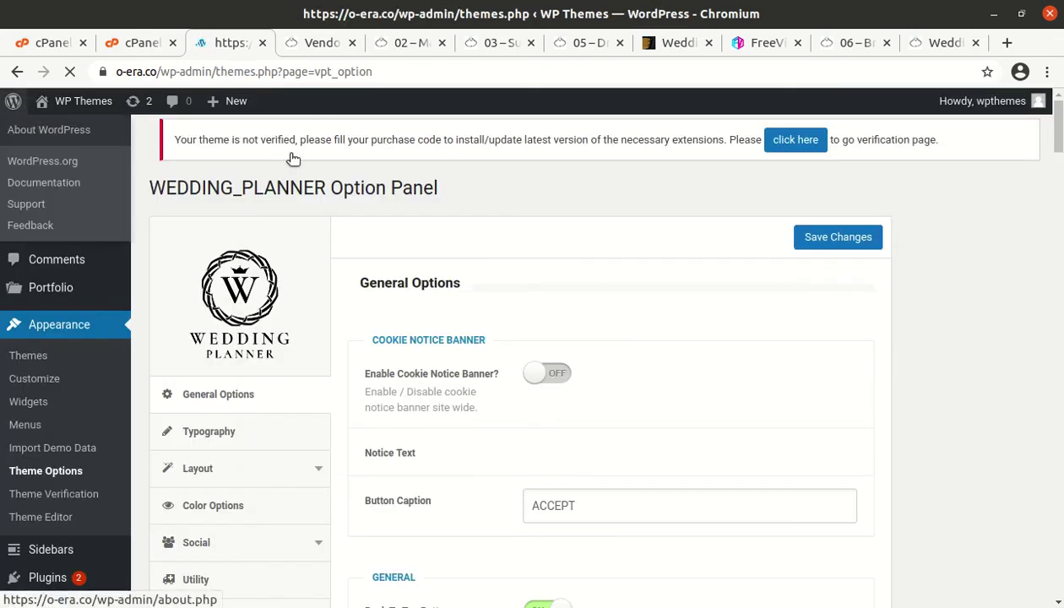
Step: Visit the site's front end through the dashboard in the Vendors We Love browser tab and look through the homepage's upper sections
click(305, 42)
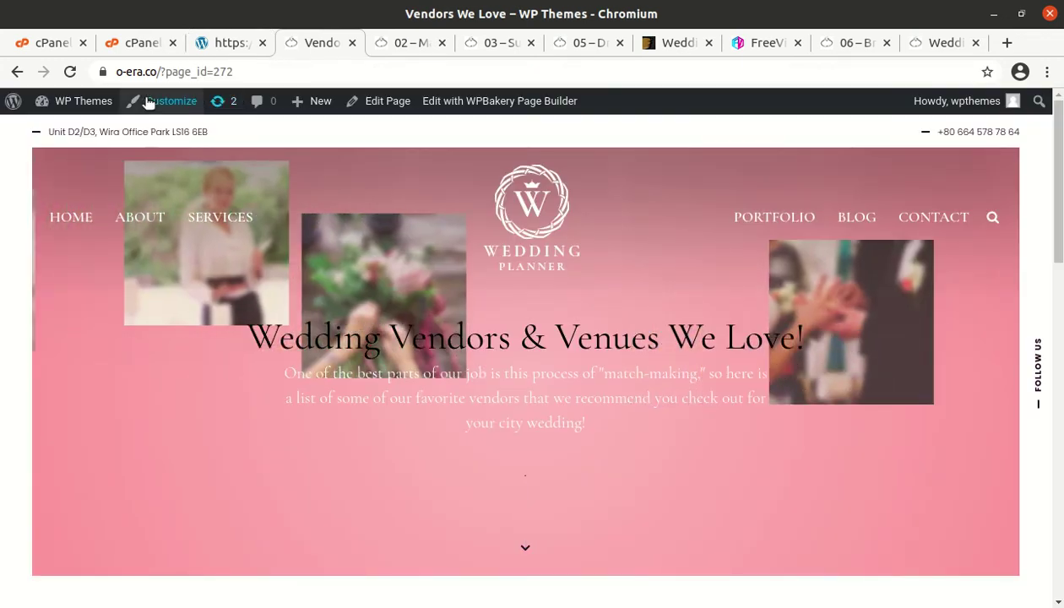
mouse_move(84, 107)
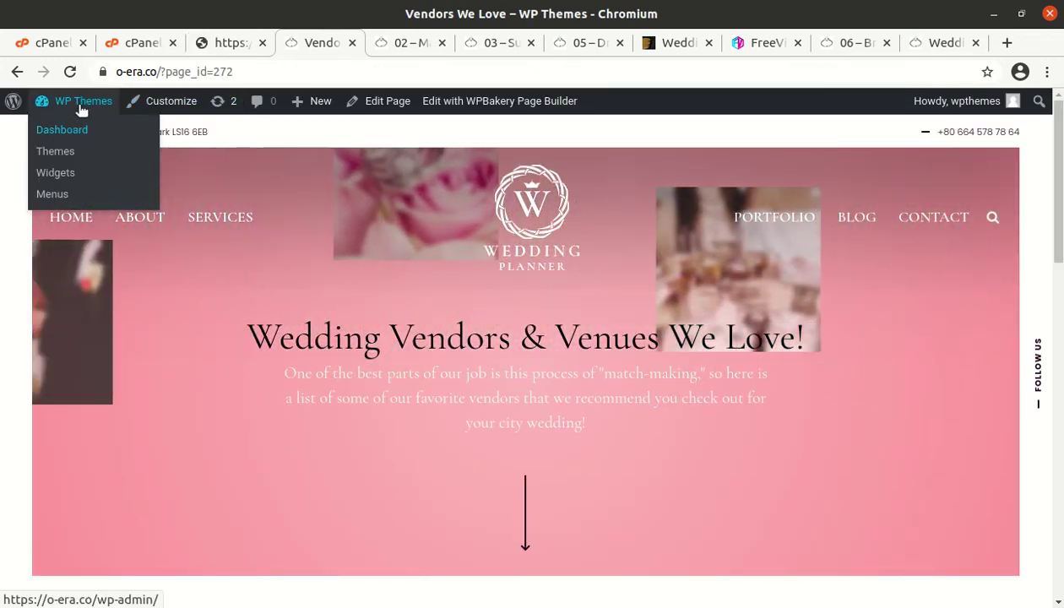
click(82, 110)
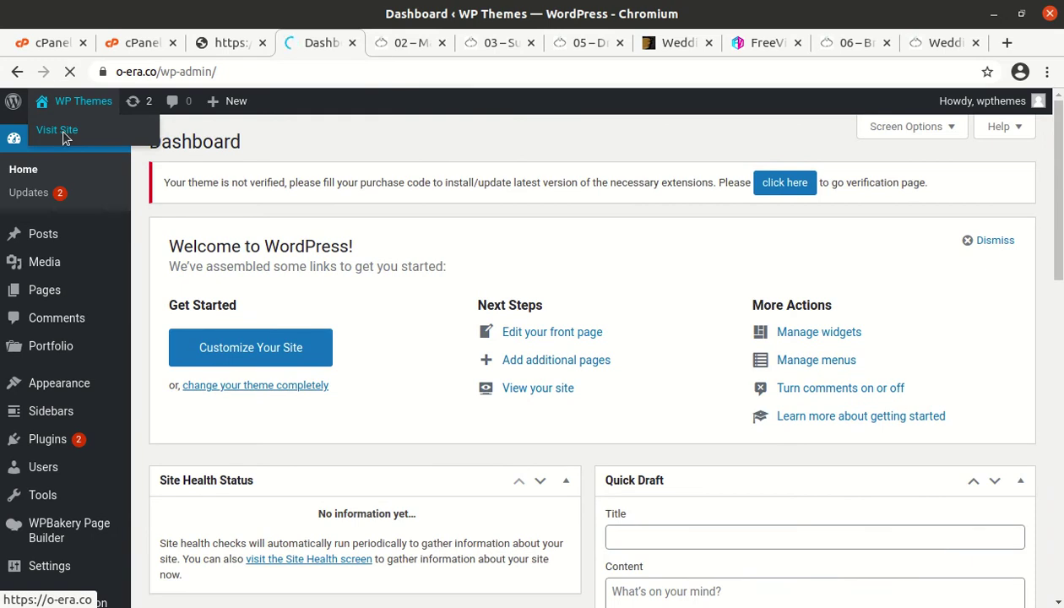
click(62, 129)
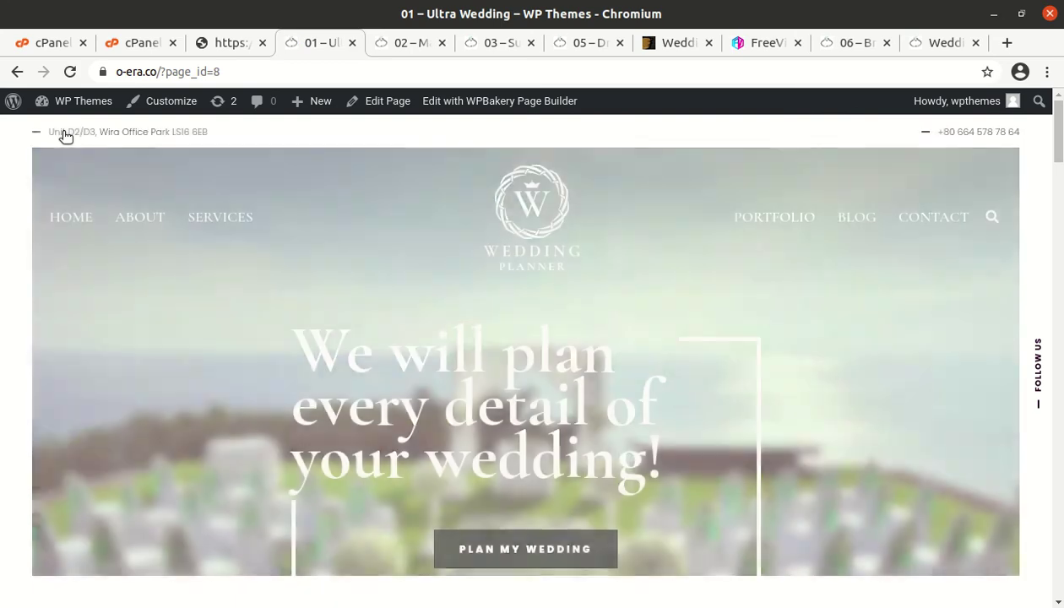
scroll(256, 265, down, 5)
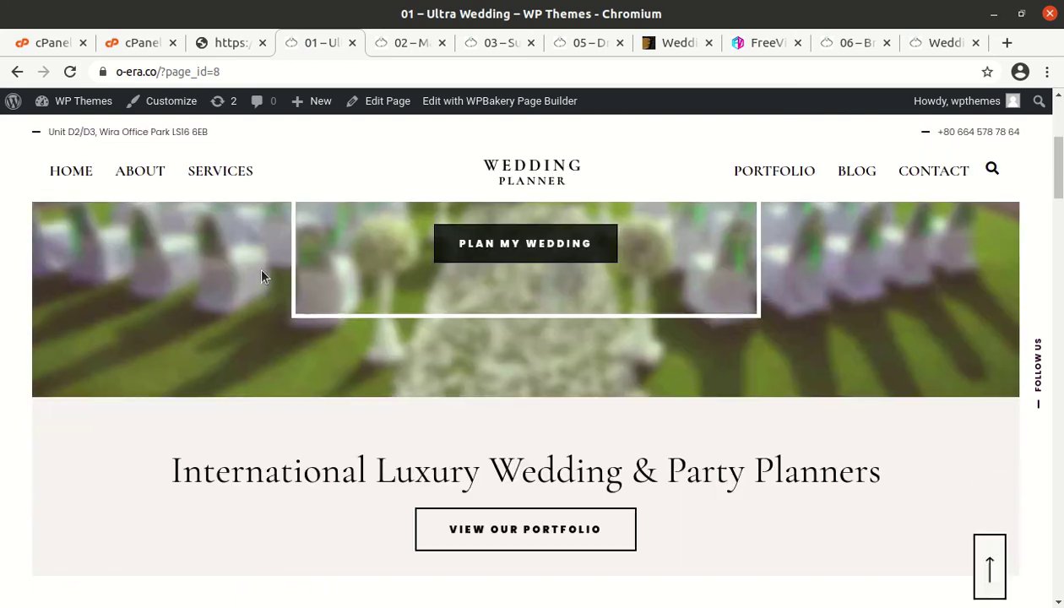
scroll(262, 276, down, 5)
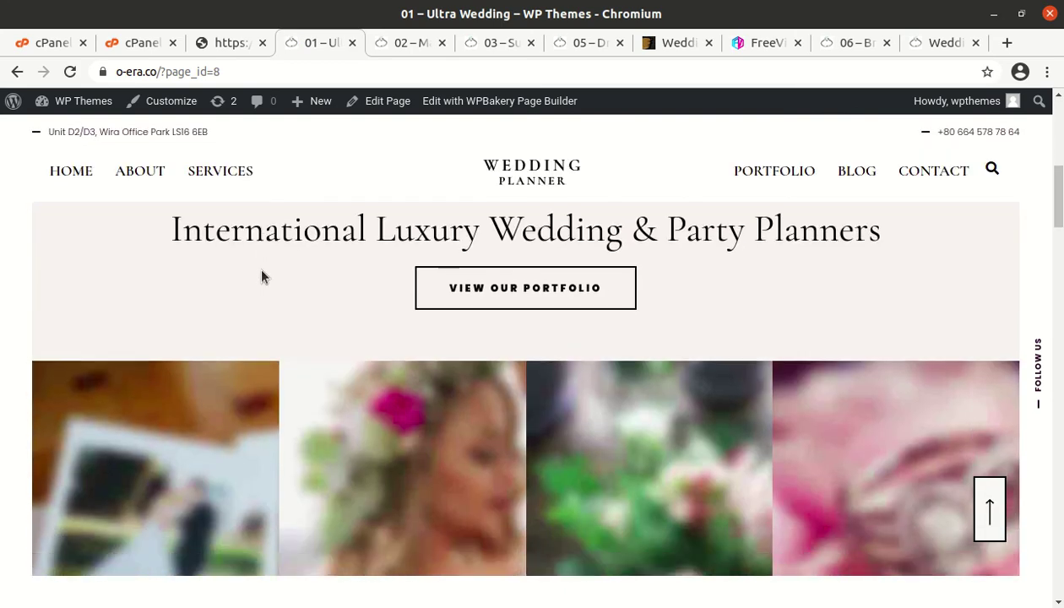
scroll(262, 276, down, 4)
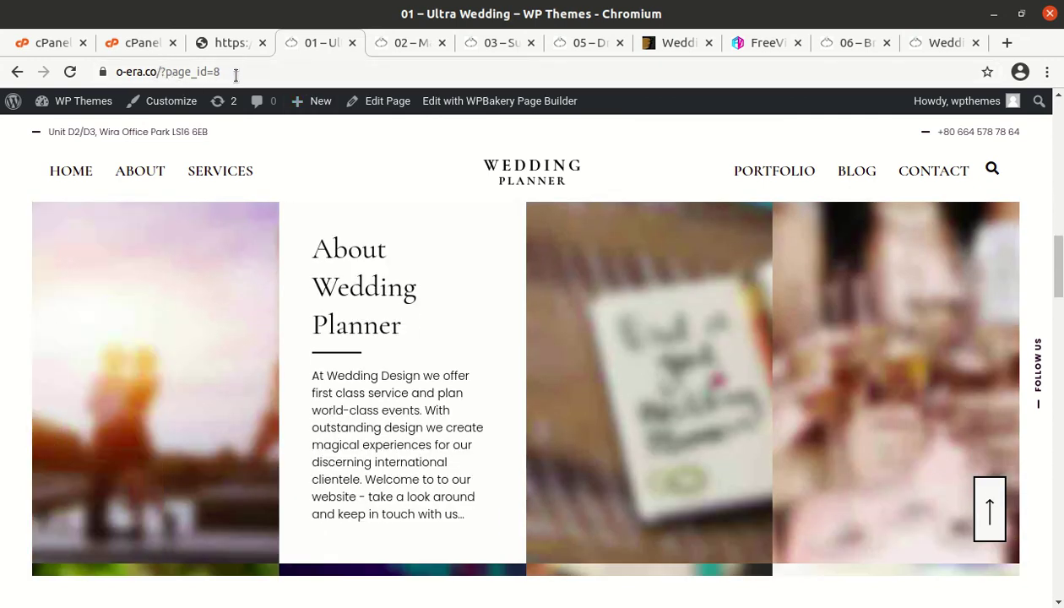
scroll(203, 173, up, 4)
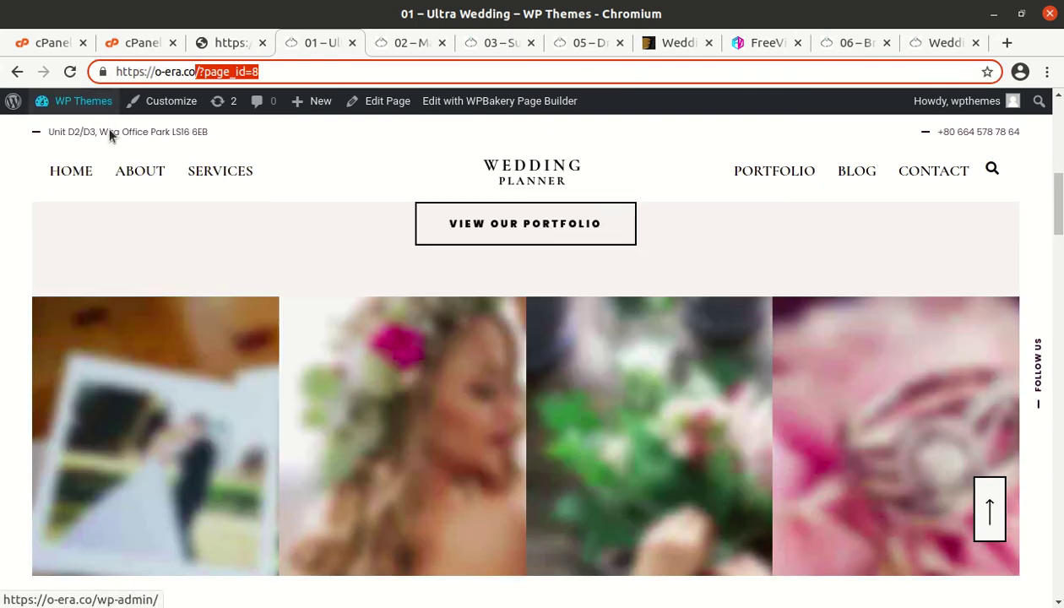
scroll(127, 169, up, 3)
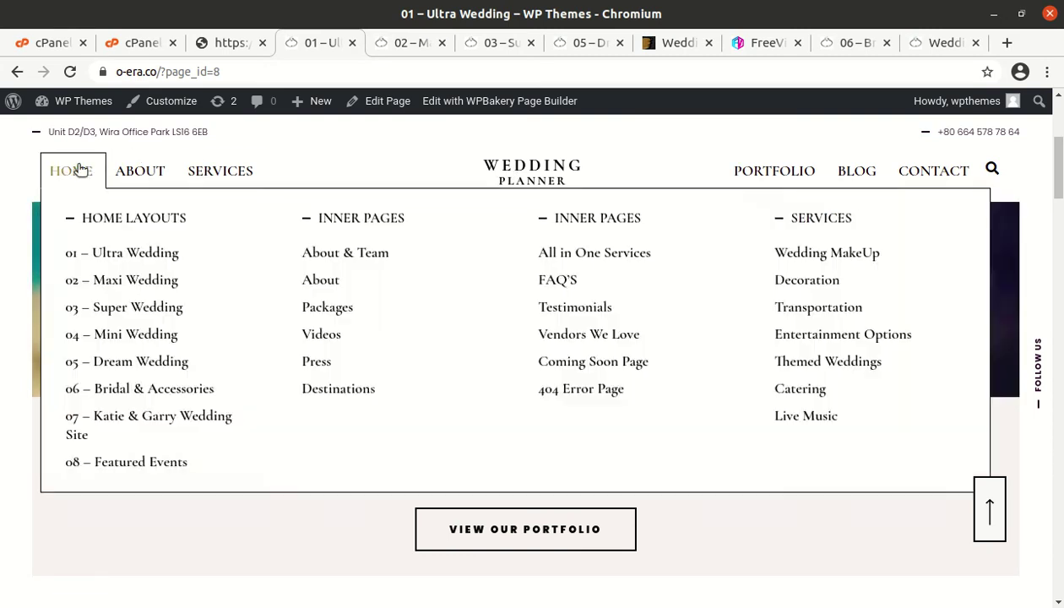
Step: Open the site's HOME link, and load the bare o-era.co address without the page ID to check the homepage
click(80, 170)
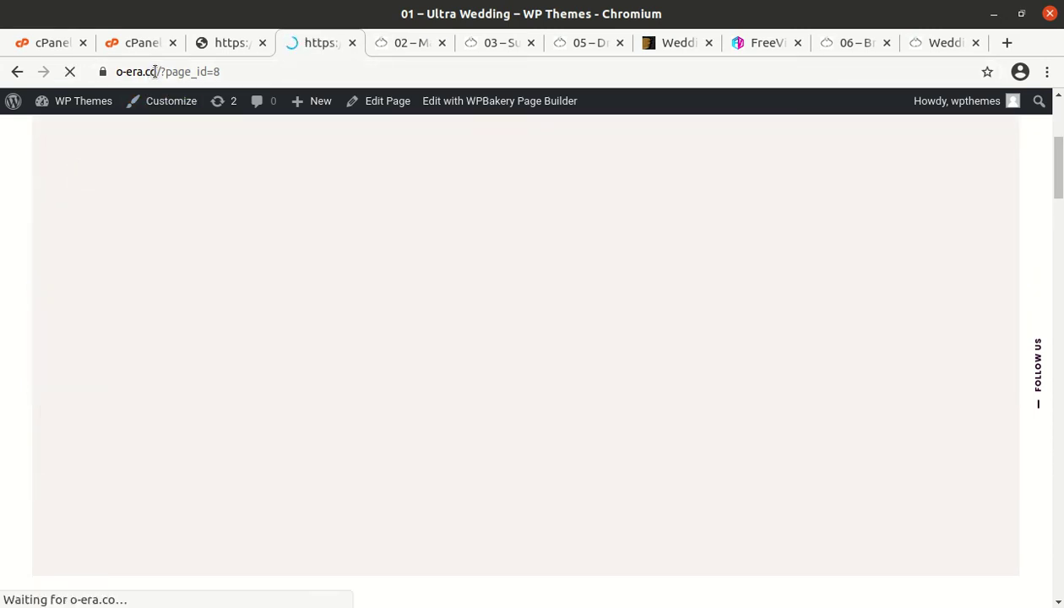
drag(156, 72, 254, 71)
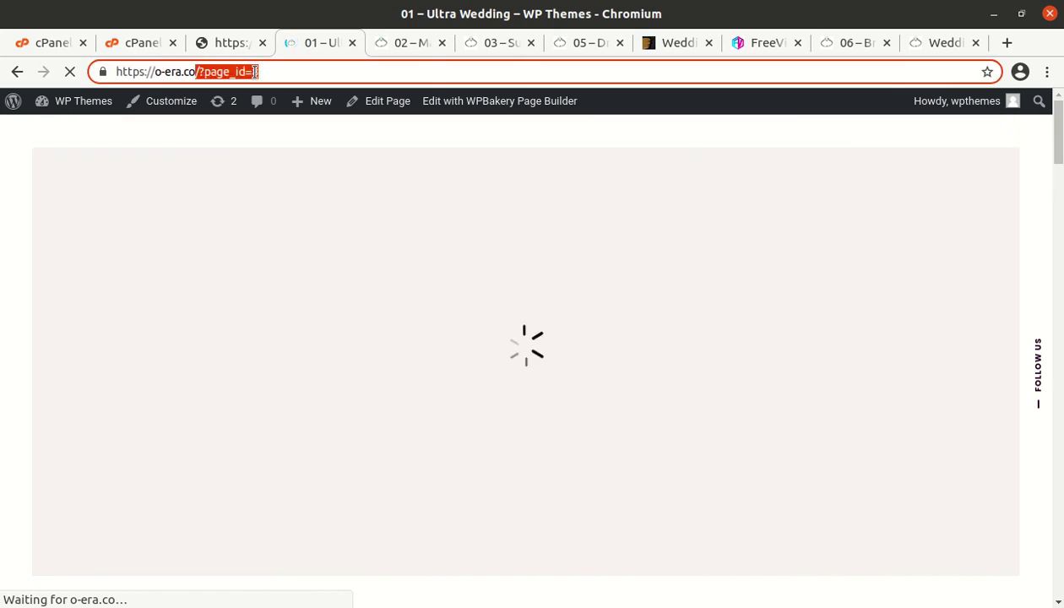
key(BackSpace)
key(Return)
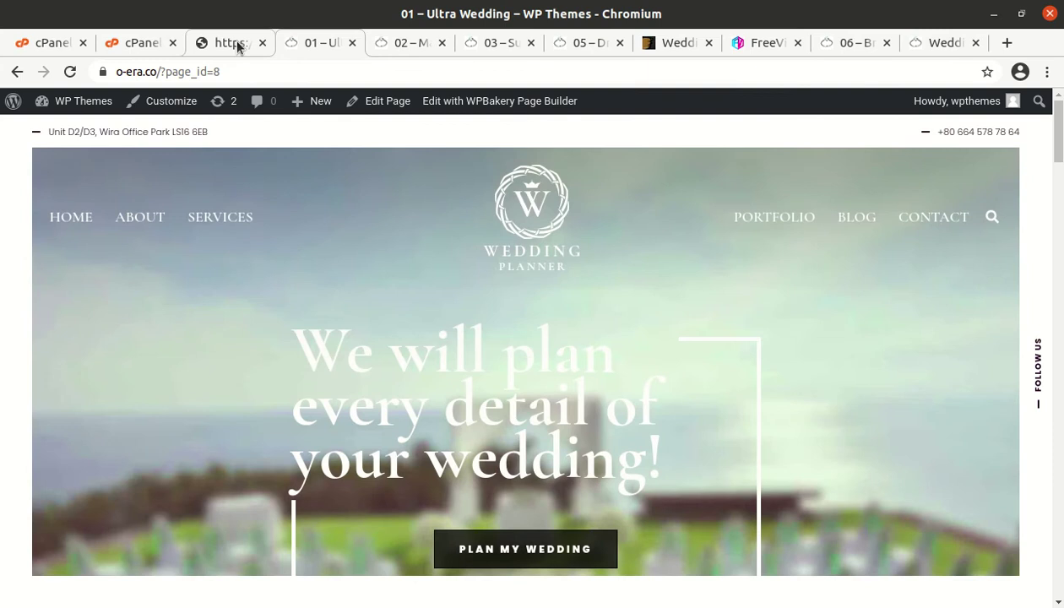
Step: Return to the WordPress admin, open the permalink settings, set the permalink structure to Post name and save the changes
click(237, 44)
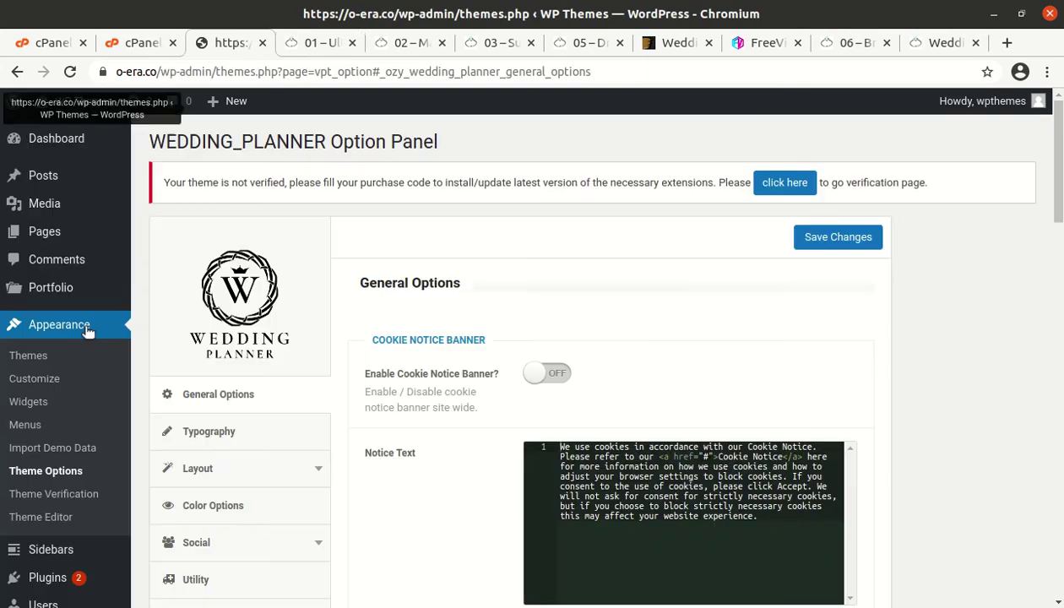
scroll(34, 401, down, 3)
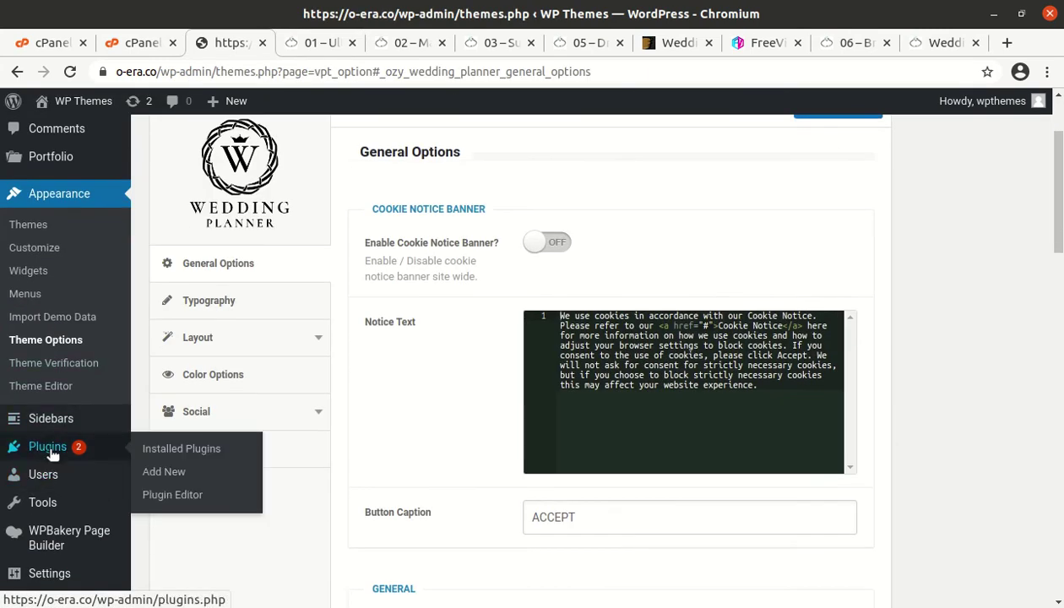
scroll(38, 465, down, 5)
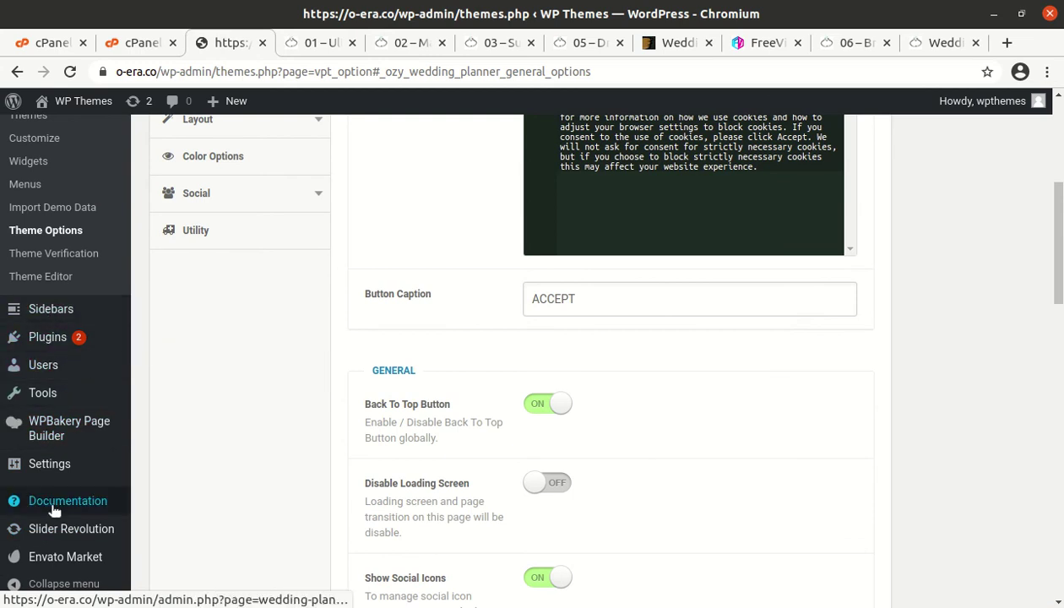
mouse_move(44, 478)
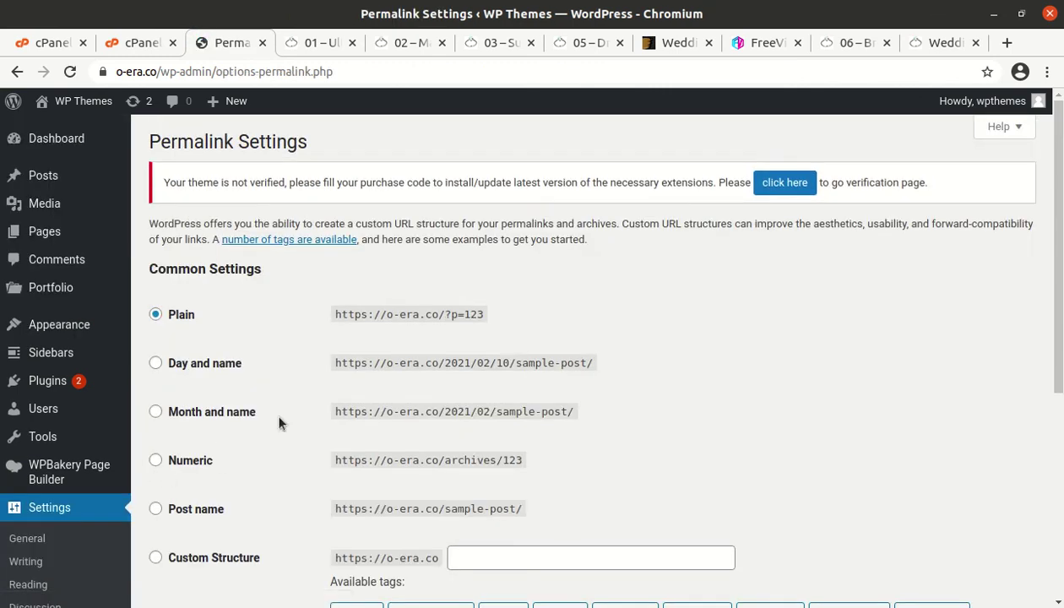
scroll(182, 428, down, 3)
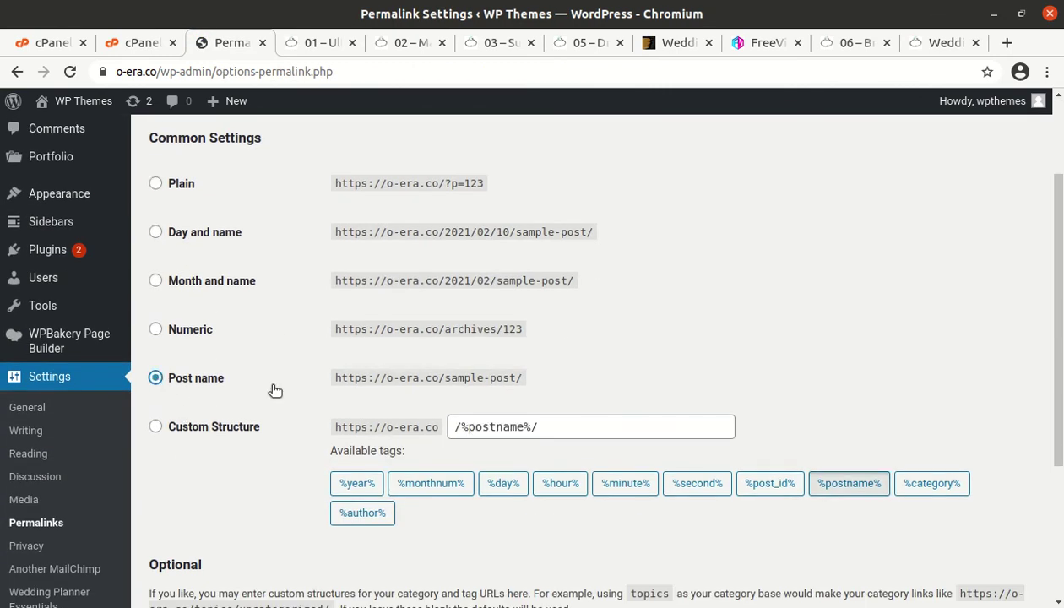
scroll(275, 389, down, 5)
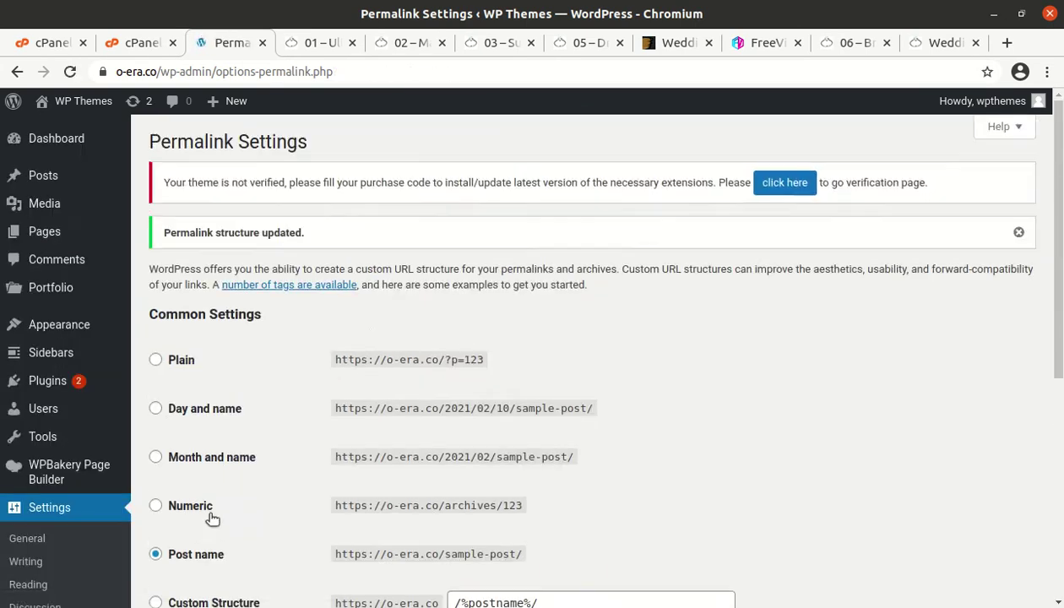
scroll(253, 519, down, 8)
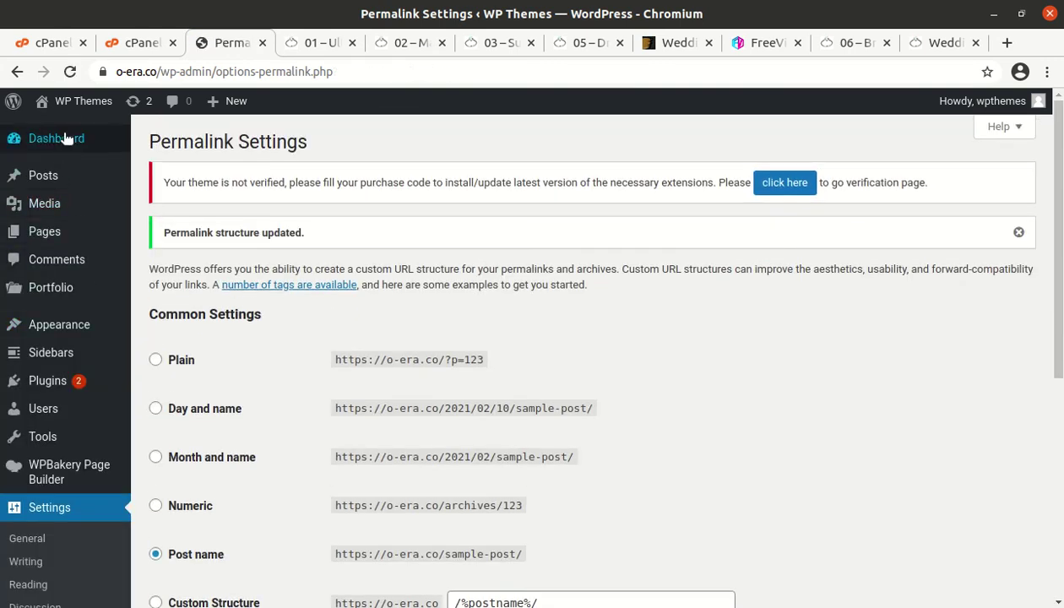
Step: Visit the site's front end in a new browser tab and check the homepage's address and upper sections
mouse_move(67, 110)
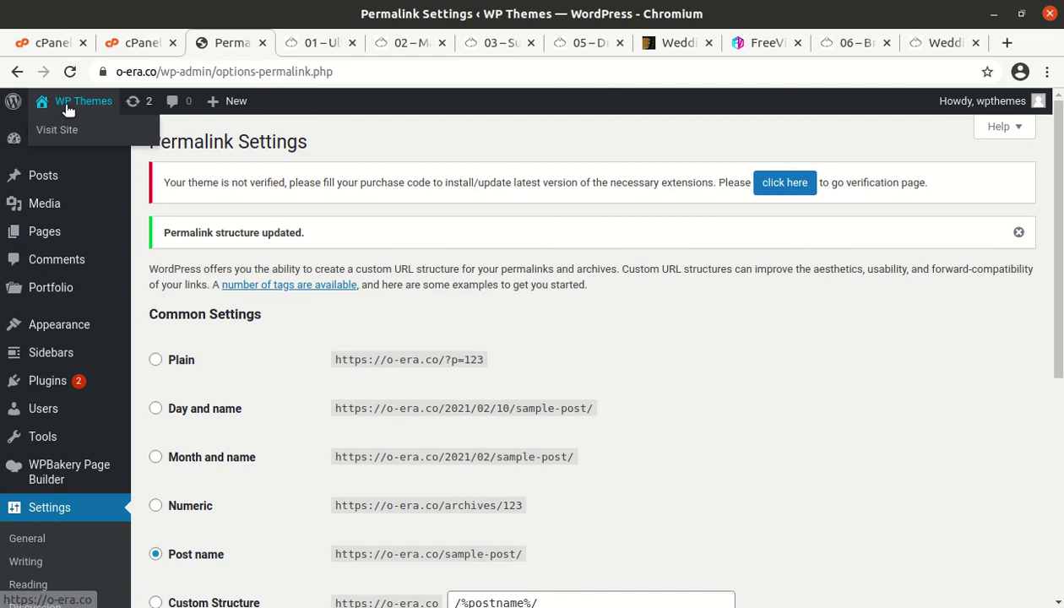
middle_click(55, 132)
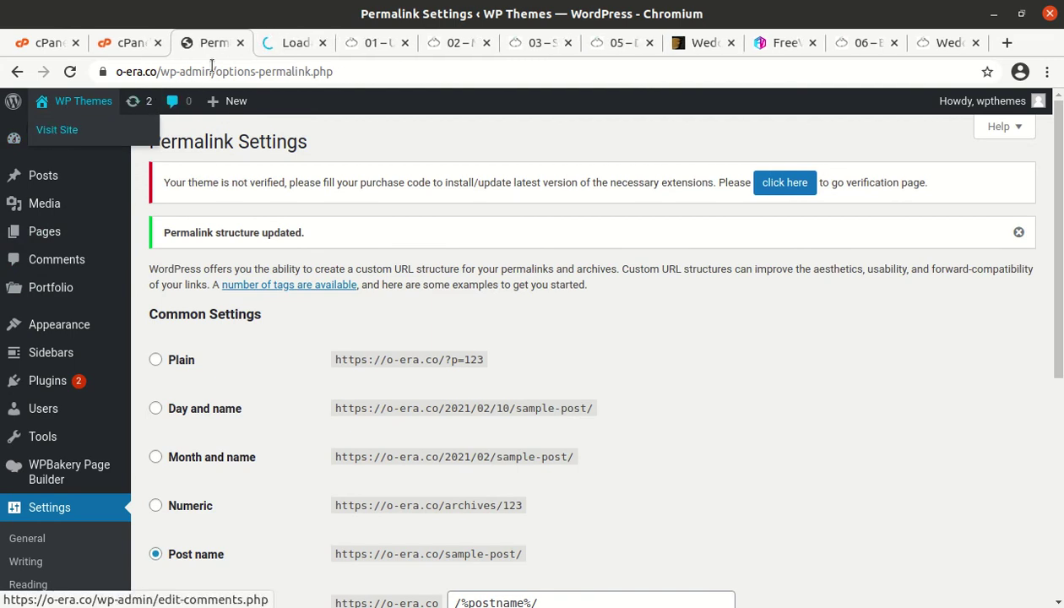
click(276, 44)
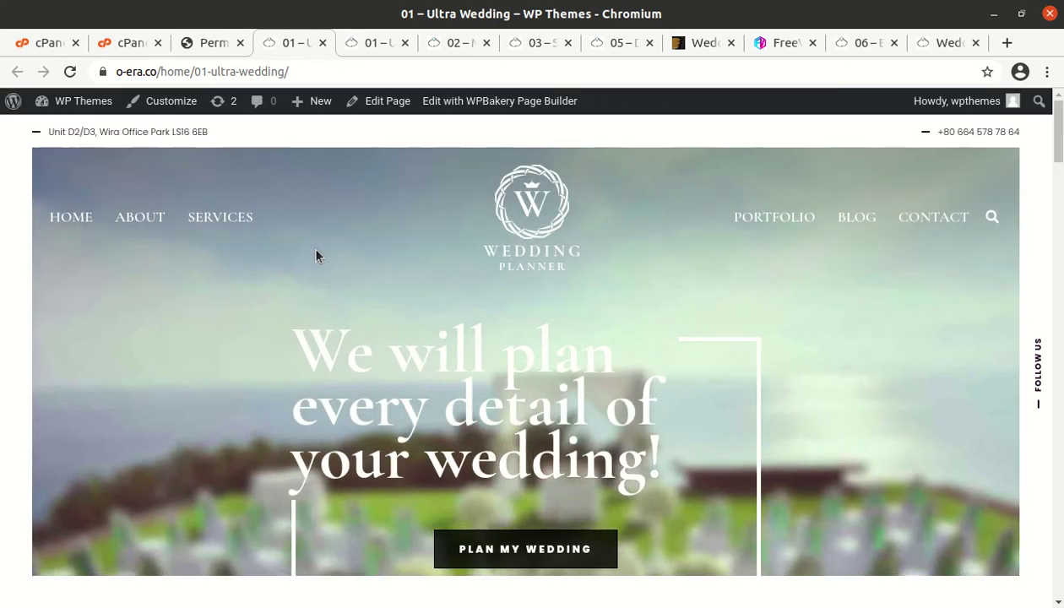
scroll(270, 261, down, 3)
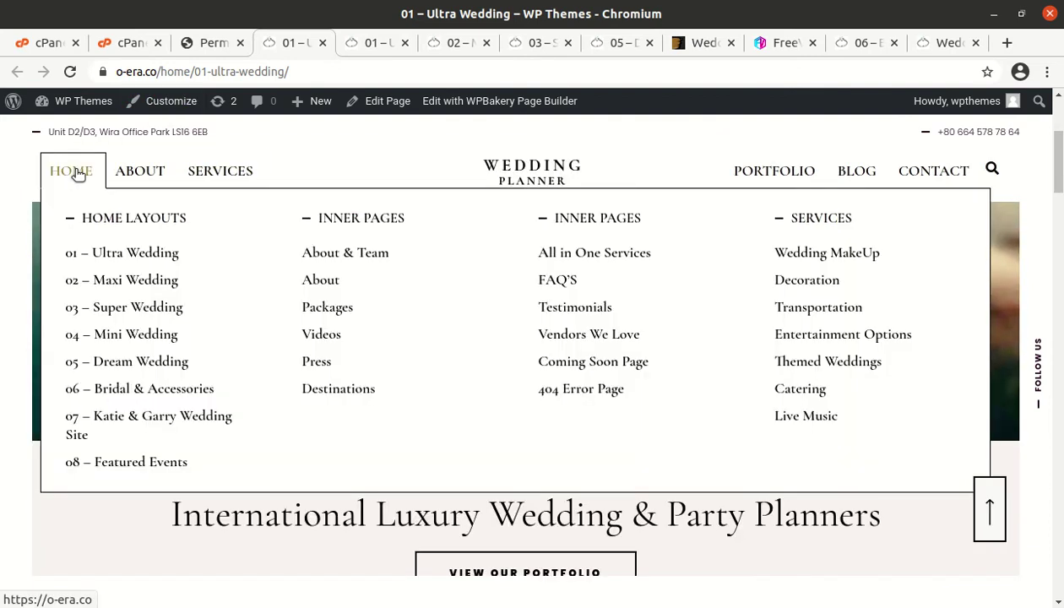
Step: Open the site's HOME link, and load the bare o-era.co address without the /home/01-ultra-wedding/ path to check the homepage
click(76, 173)
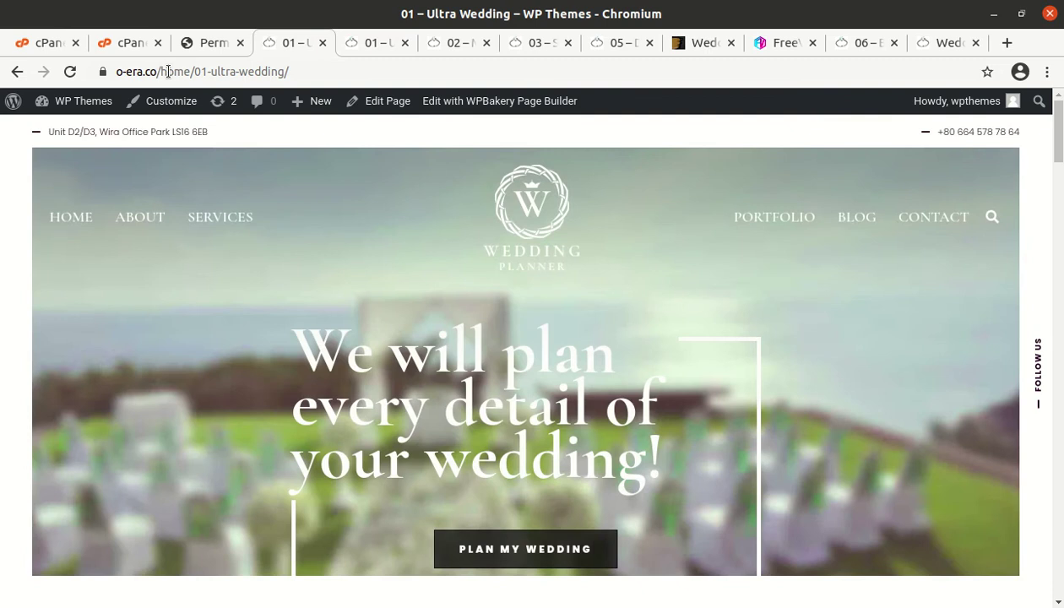
drag(167, 71, 394, 78)
key(BackSpace)
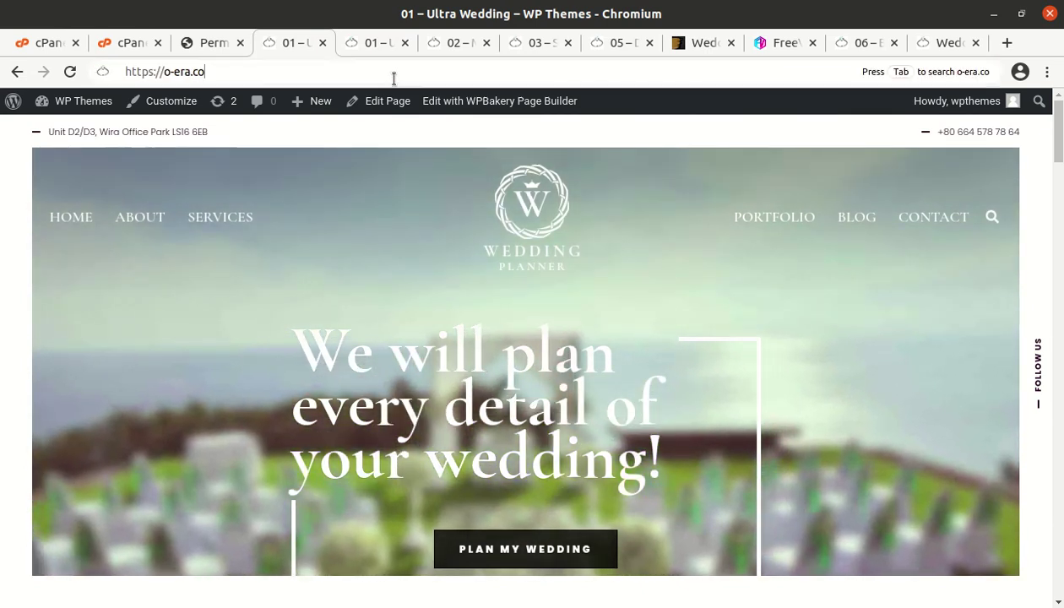
key(Return)
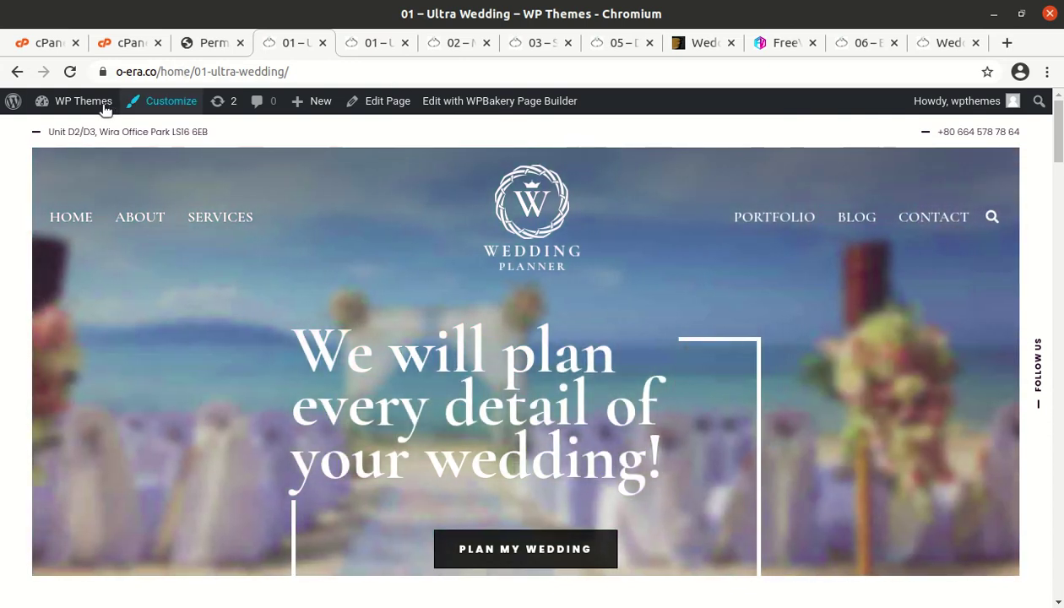
Step: Customize the homepage settings to use 01 - Ultra Wedding as the static homepage, publish the change and close the customizer
click(206, 44)
mouse_move(59, 359)
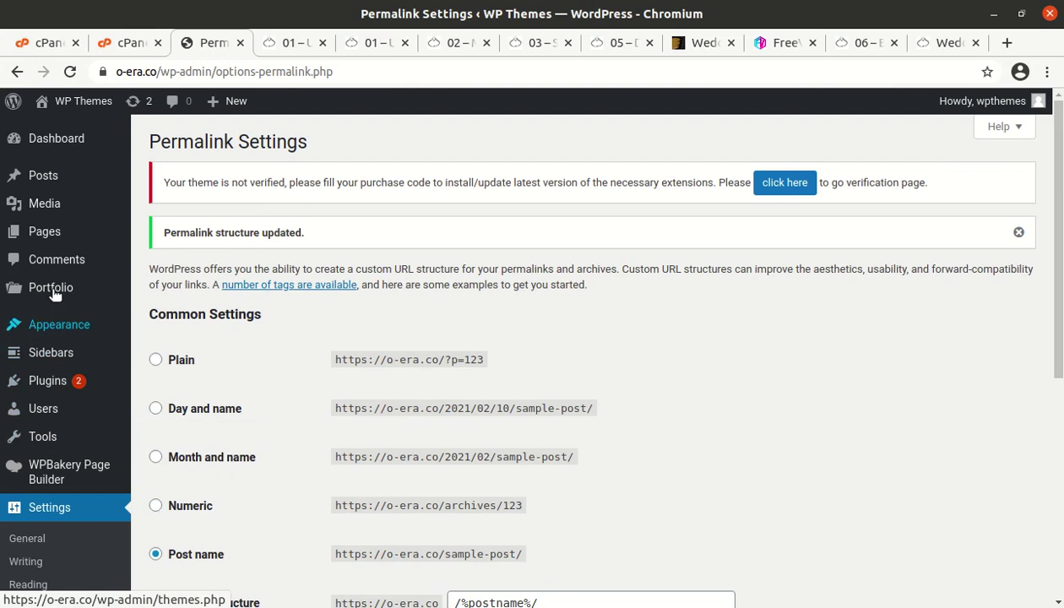
mouse_move(49, 329)
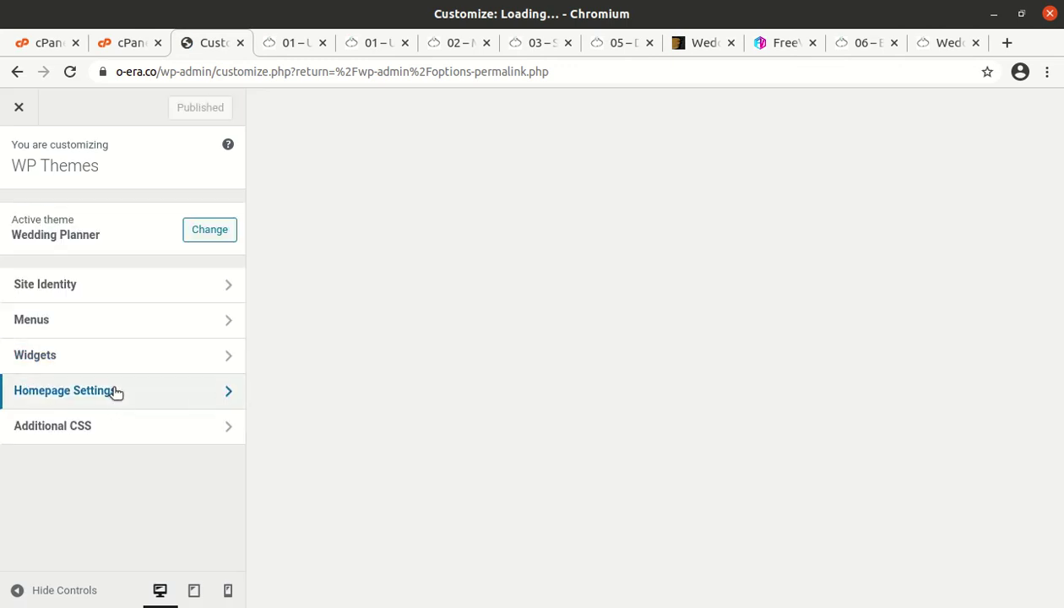
click(116, 392)
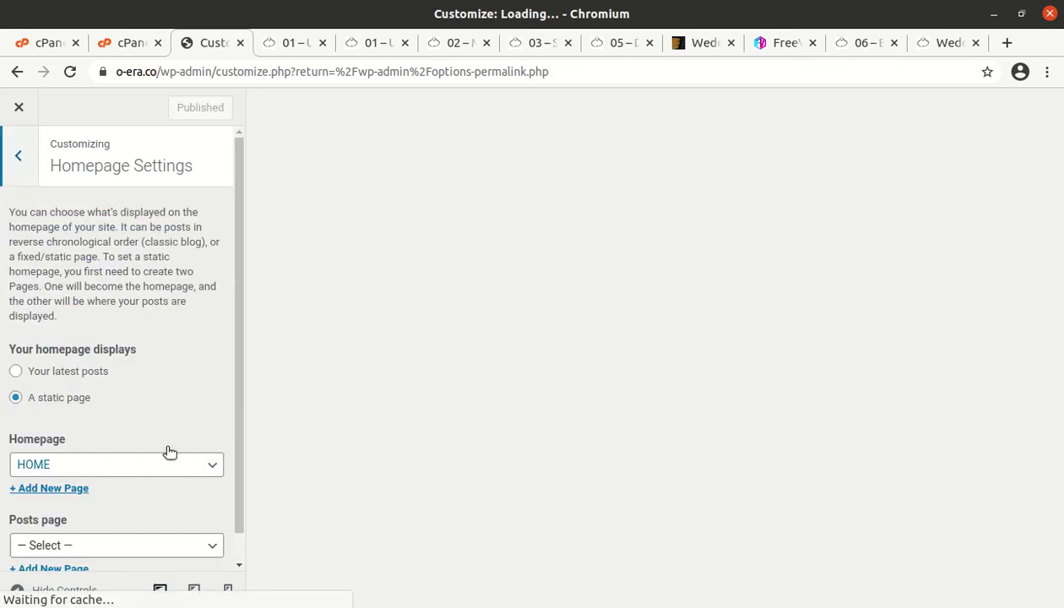
scroll(98, 463, down, 1)
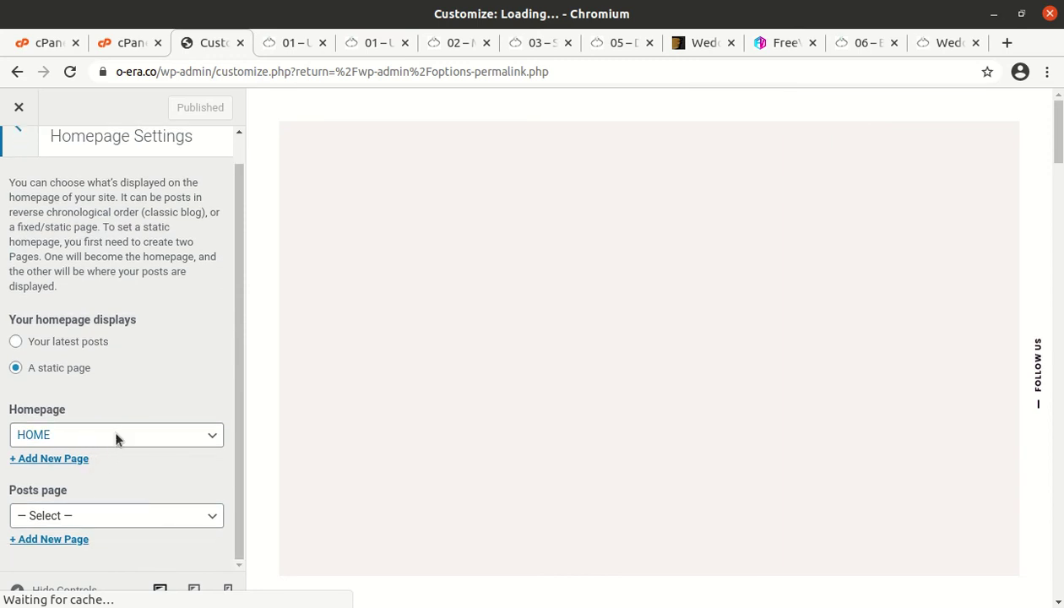
click(116, 437)
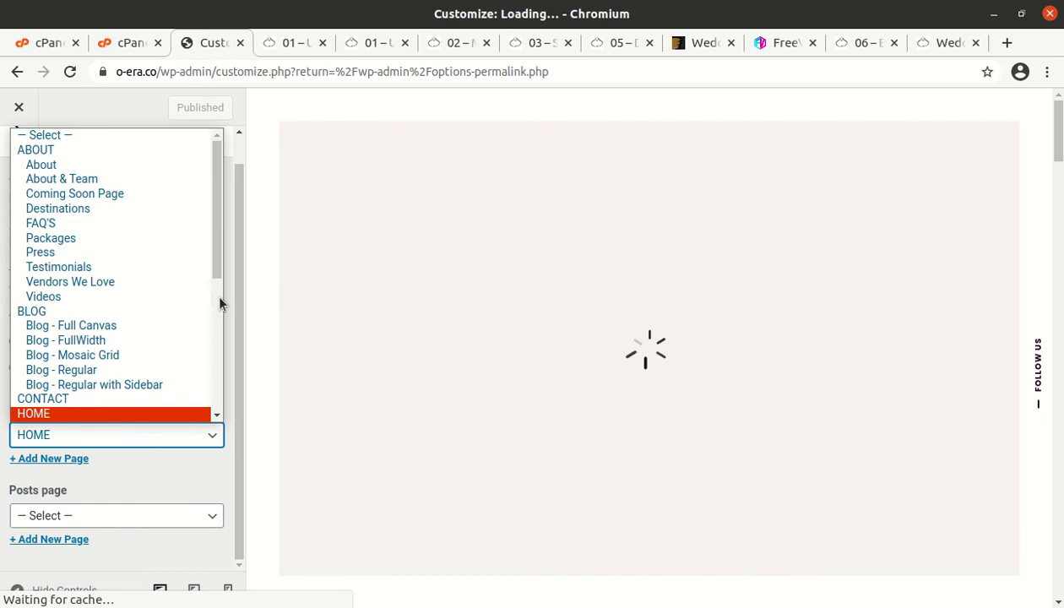
scroll(213, 302, down, 3)
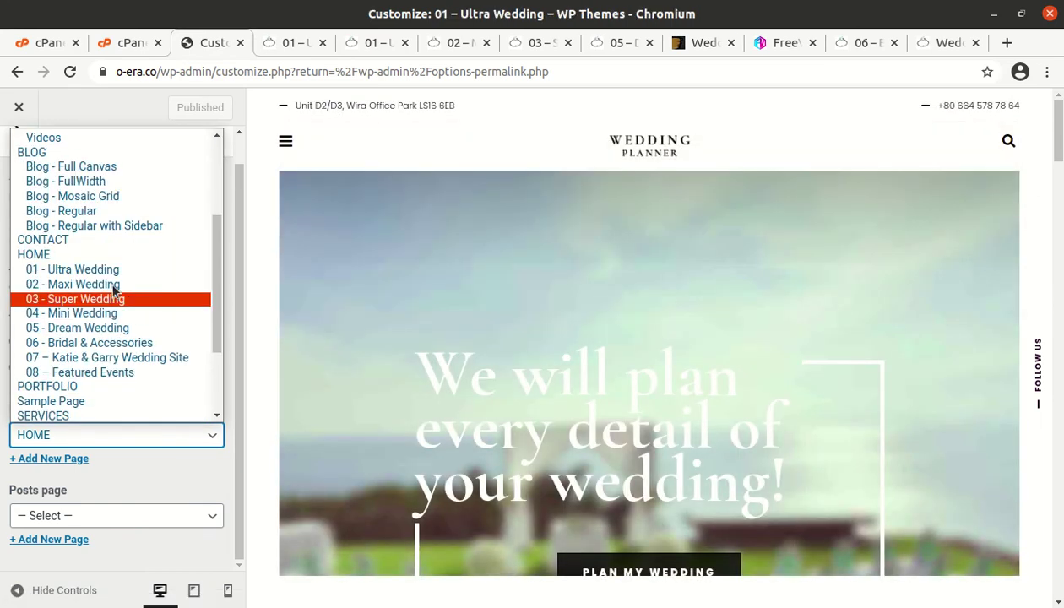
click(97, 270)
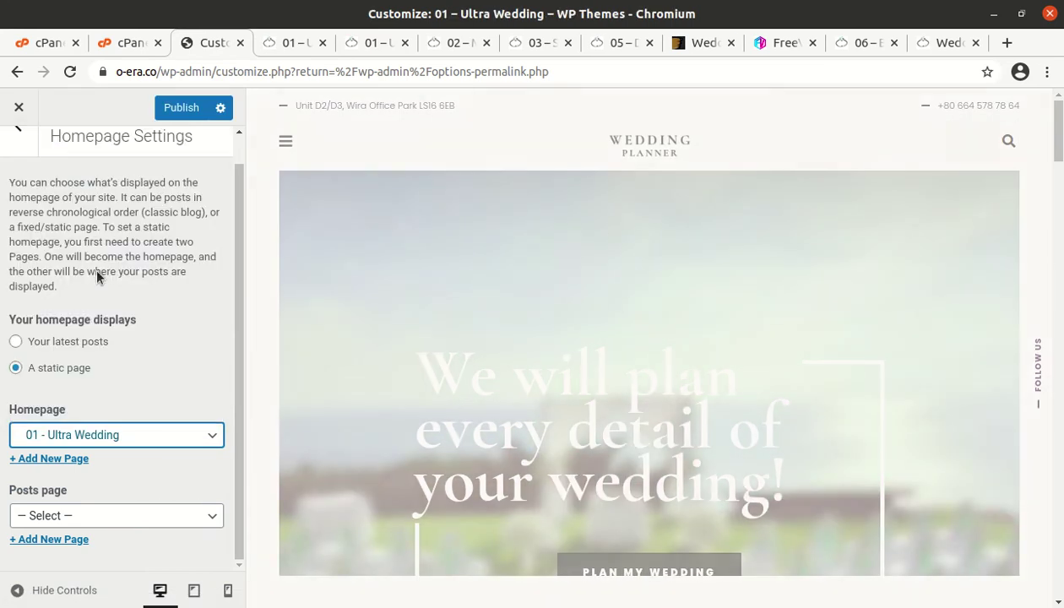
click(180, 109)
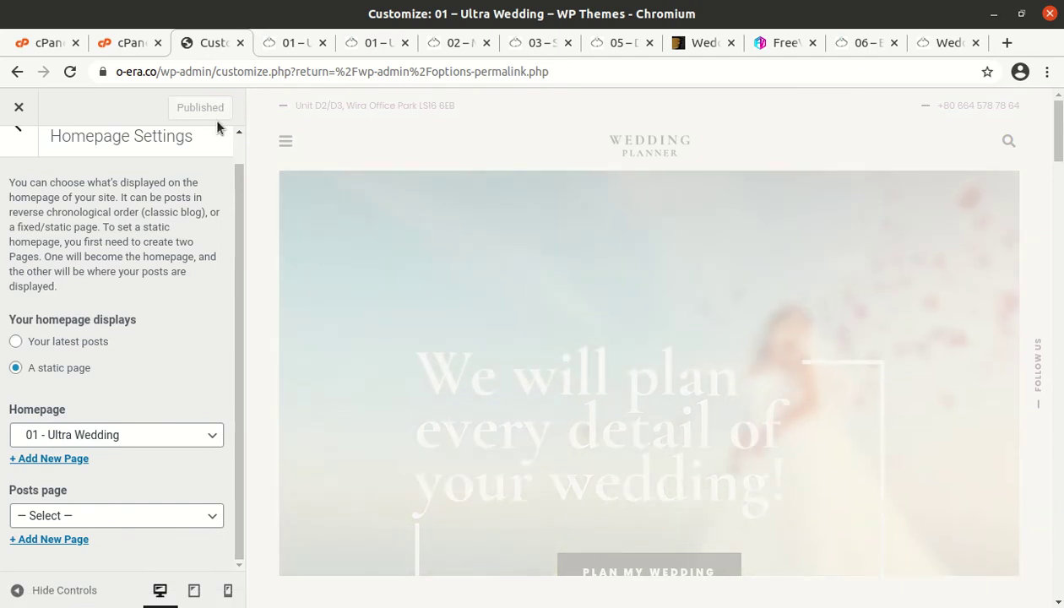
click(17, 112)
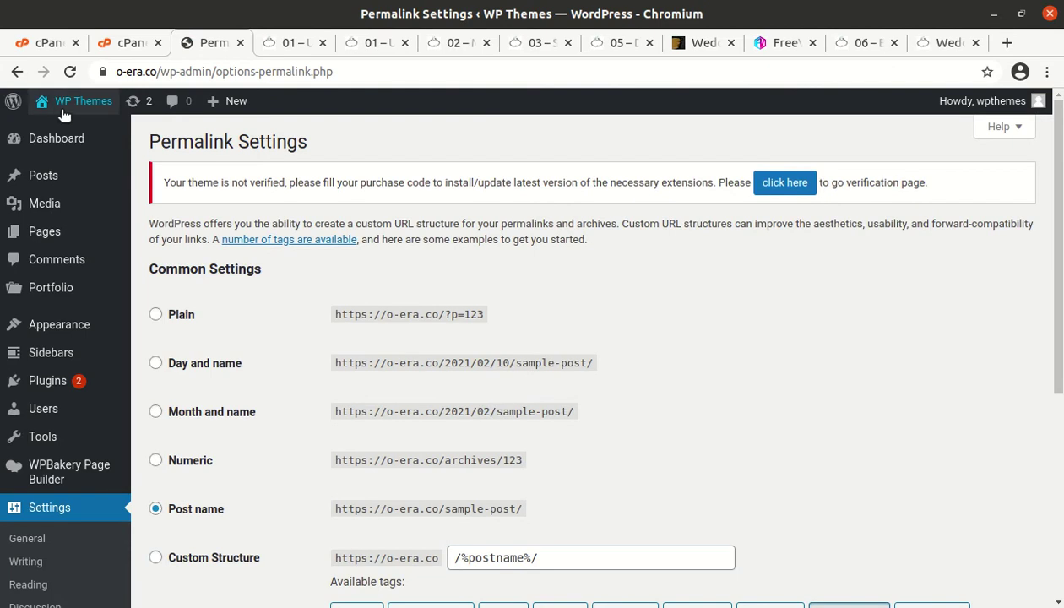
Step: Visit the site's front end from the admin, check the homepage address, and look through its upper sections and the ABOUT submenu
mouse_move(76, 106)
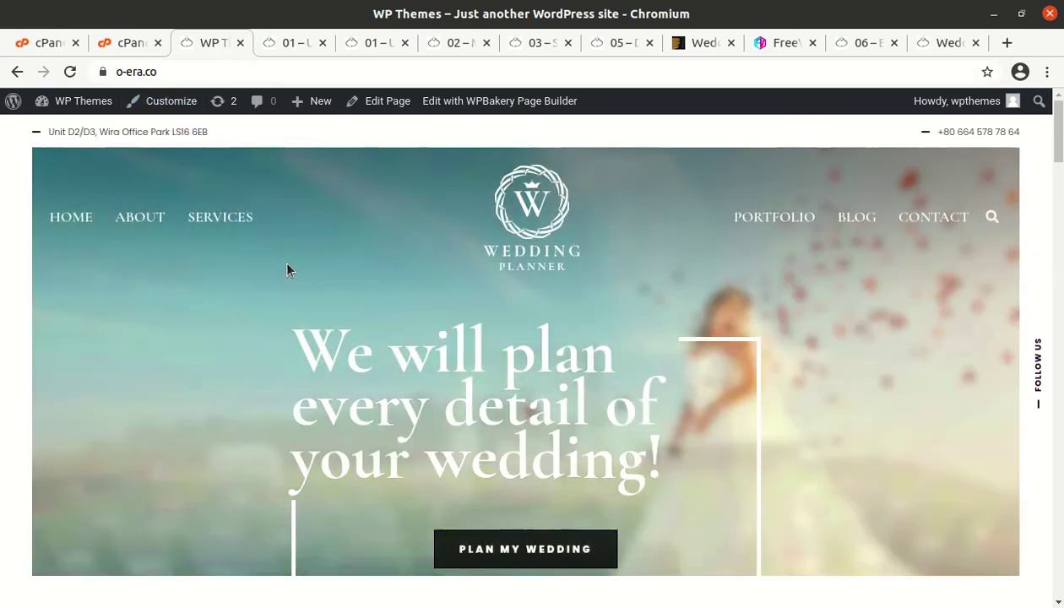
scroll(103, 270, down, 4)
scroll(49, 277, down, 2)
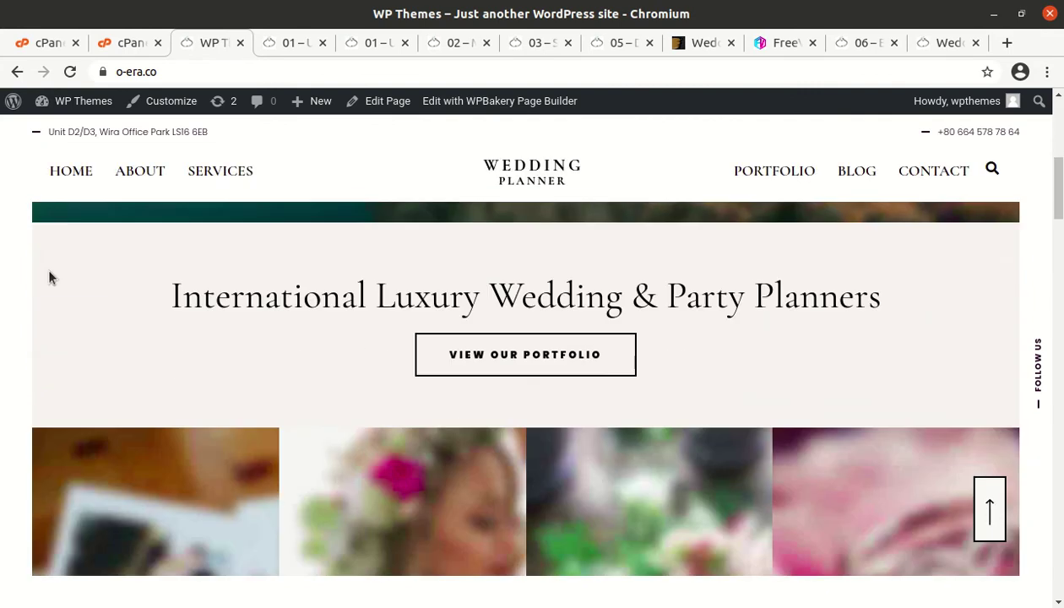
scroll(101, 275, down, 3)
scroll(102, 277, down, 2)
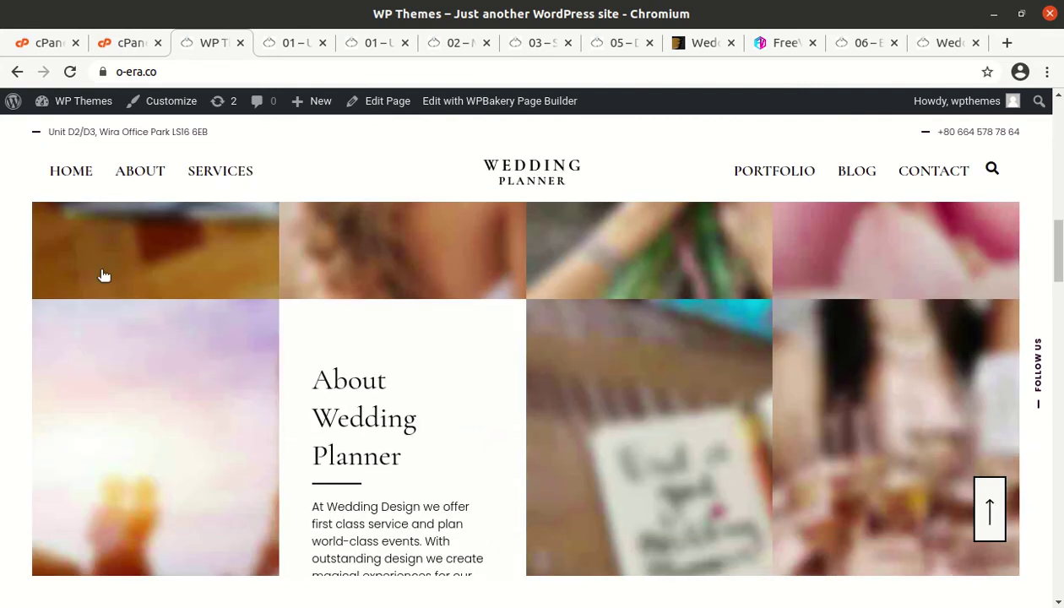
scroll(104, 275, up, 6)
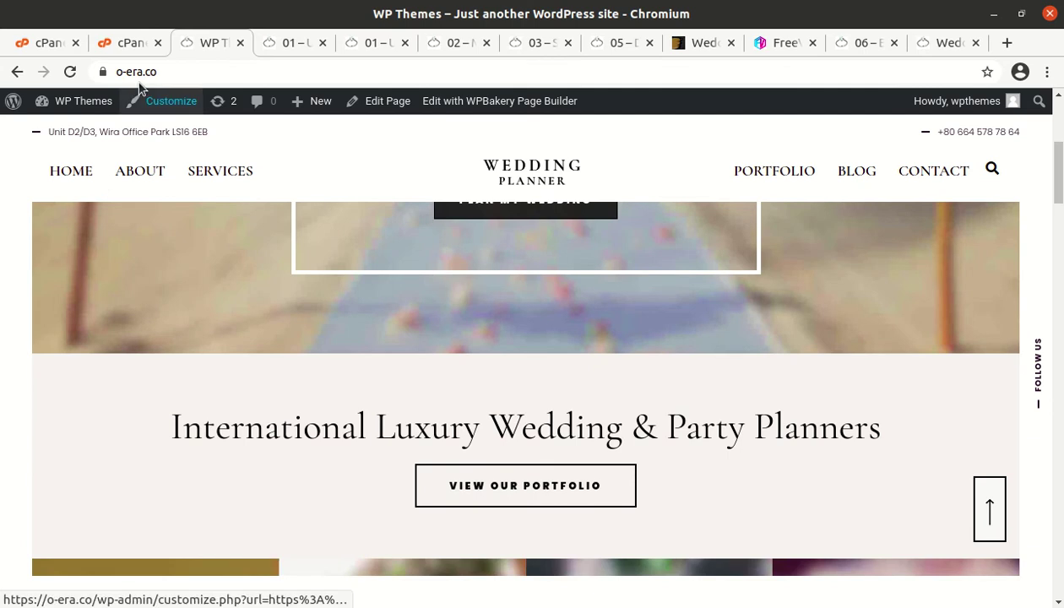
drag(195, 72, 162, 397)
mouse_move(139, 170)
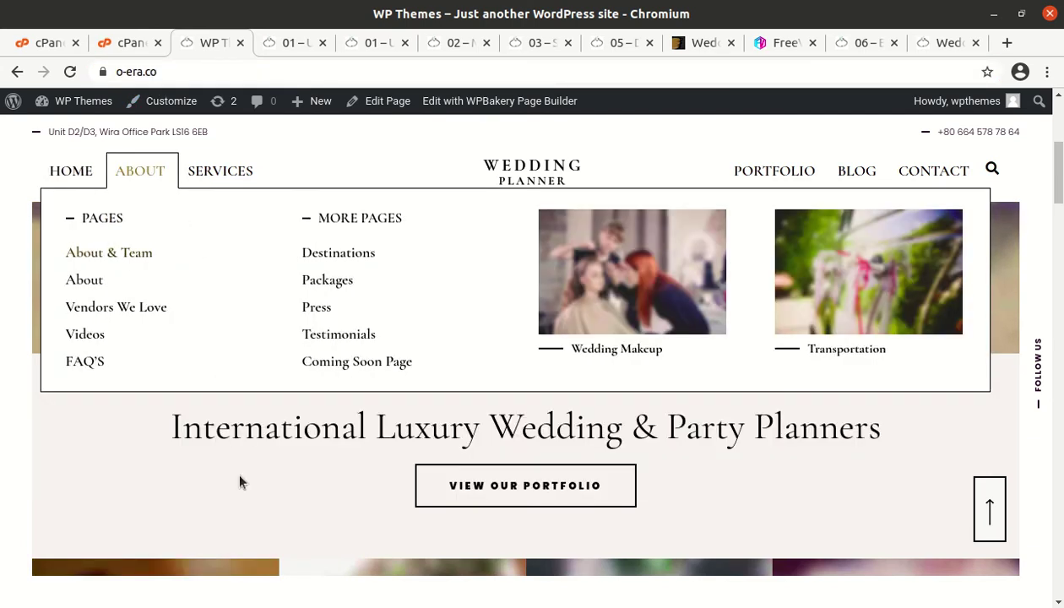
Step: Close the two outdated 01 – Ultra Wedding browser tabs
click(287, 45)
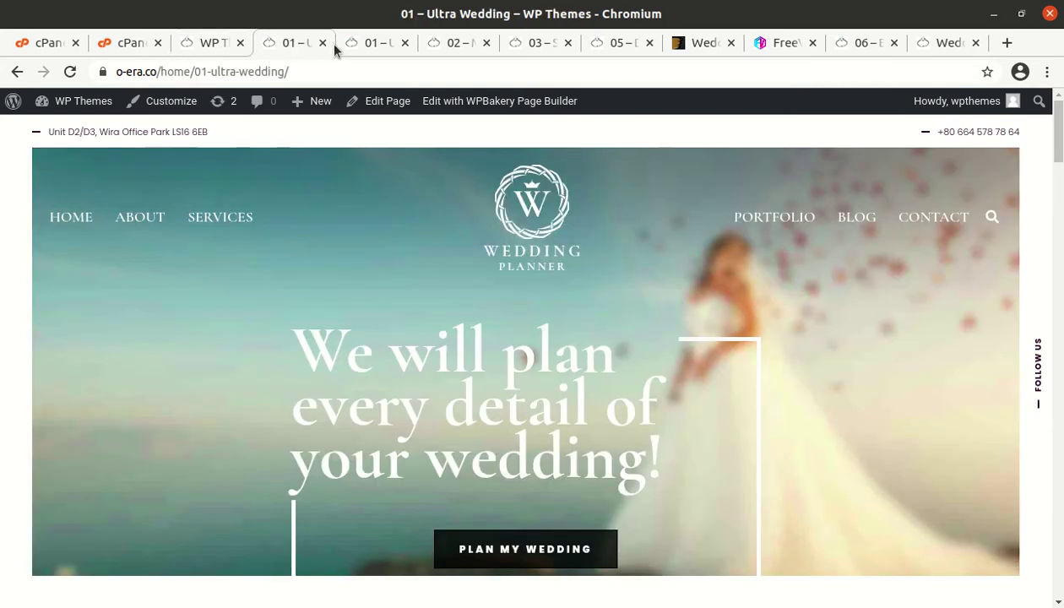
click(323, 43)
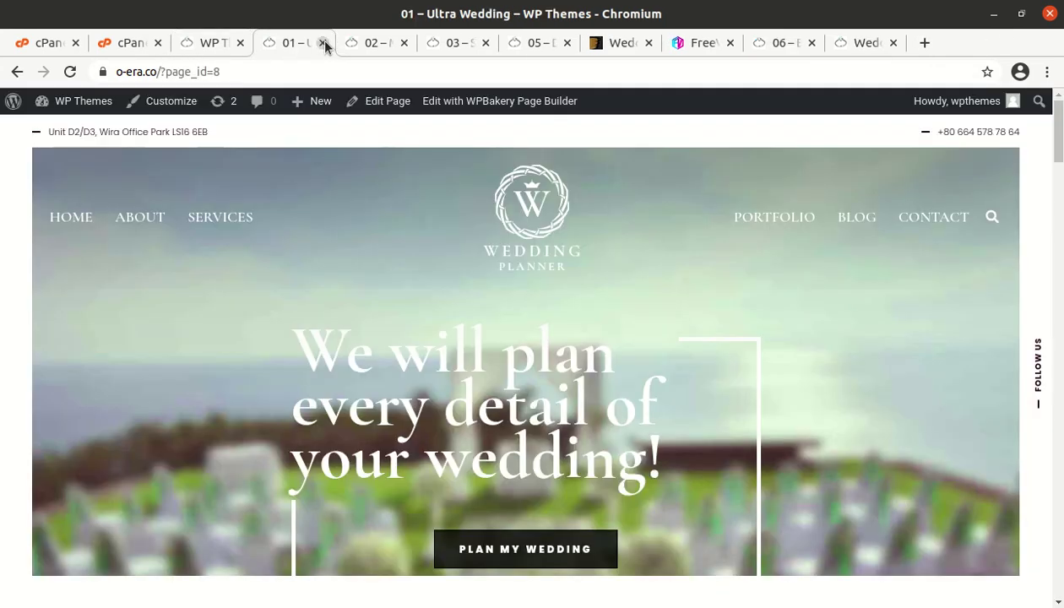
click(325, 42)
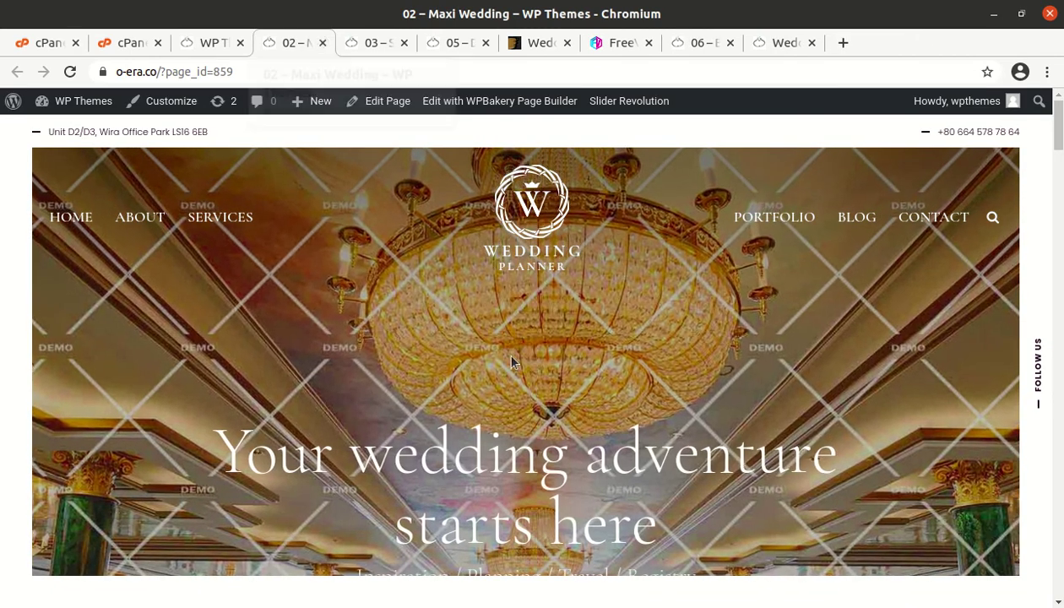
Step: Look through the 02 – Maxi Wedding and 05 – Dream Wedding demo pages, and close the 02, 03 and 05 demo browser tabs
scroll(405, 351, down, 8)
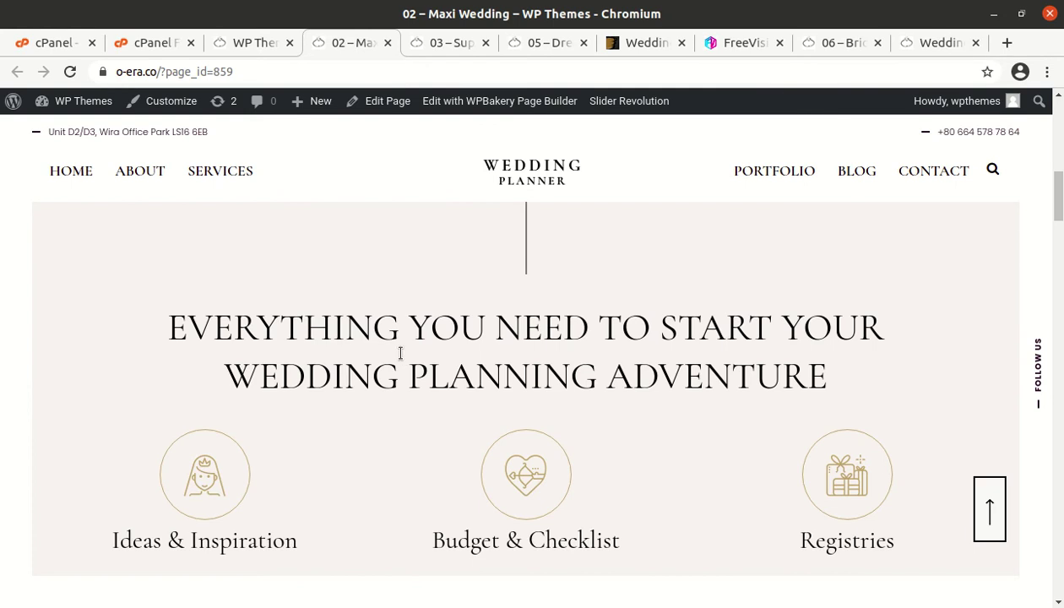
click(388, 43)
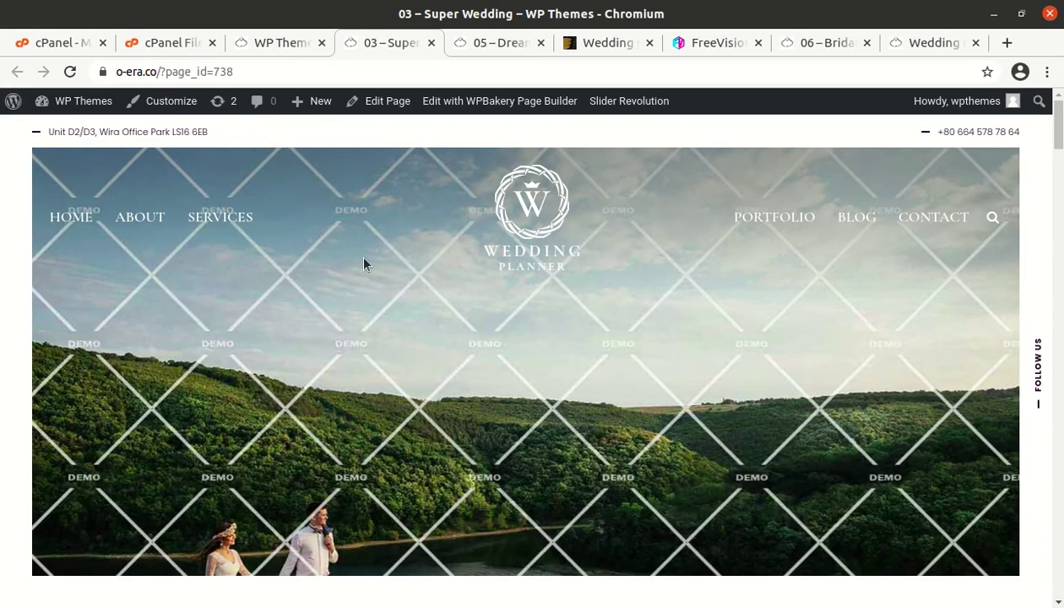
click(429, 43)
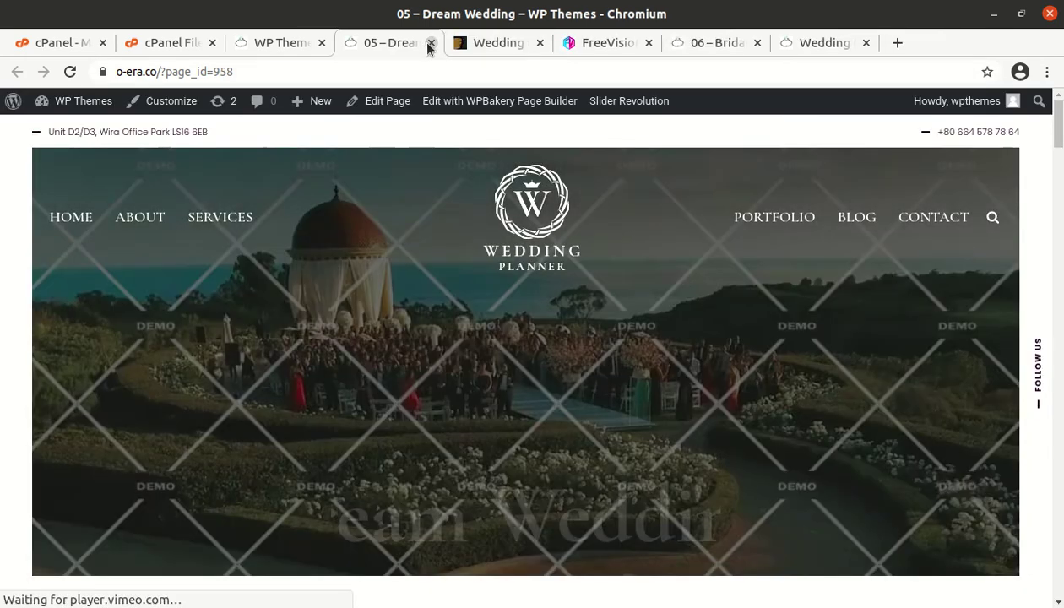
scroll(283, 328, down, 1)
scroll(283, 328, down, 5)
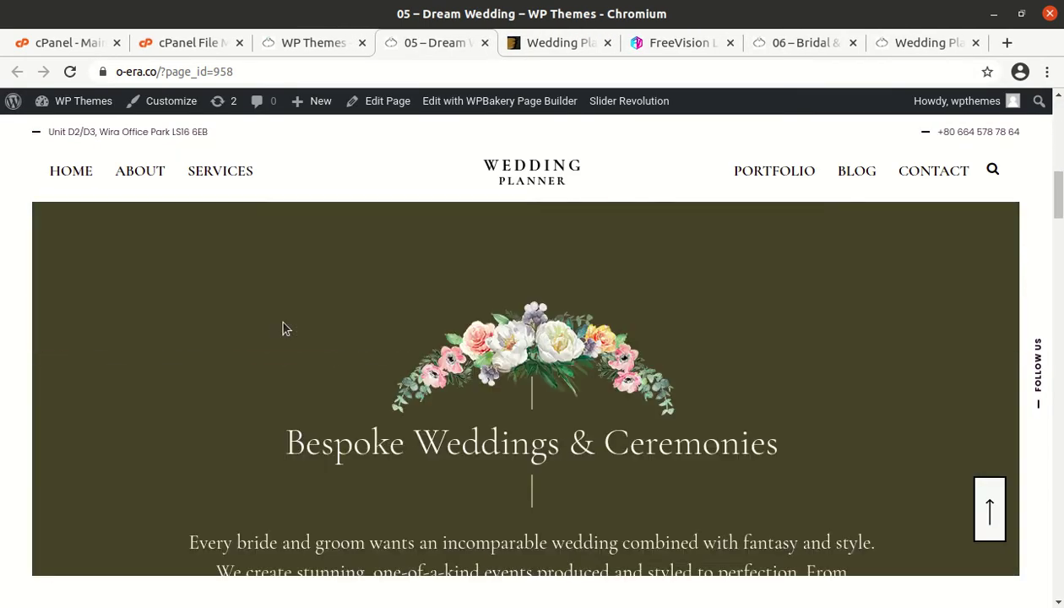
click(485, 43)
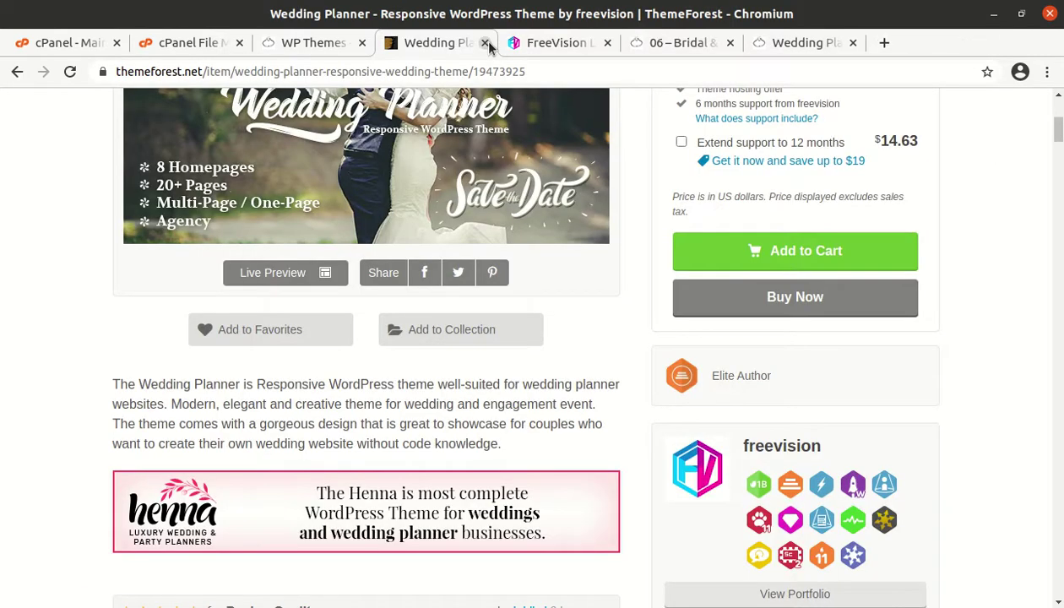
Step: Return to the site's homepage tab and look over the home layouts and inner pages in the HOME menu
click(335, 44)
scroll(325, 372, up, 4)
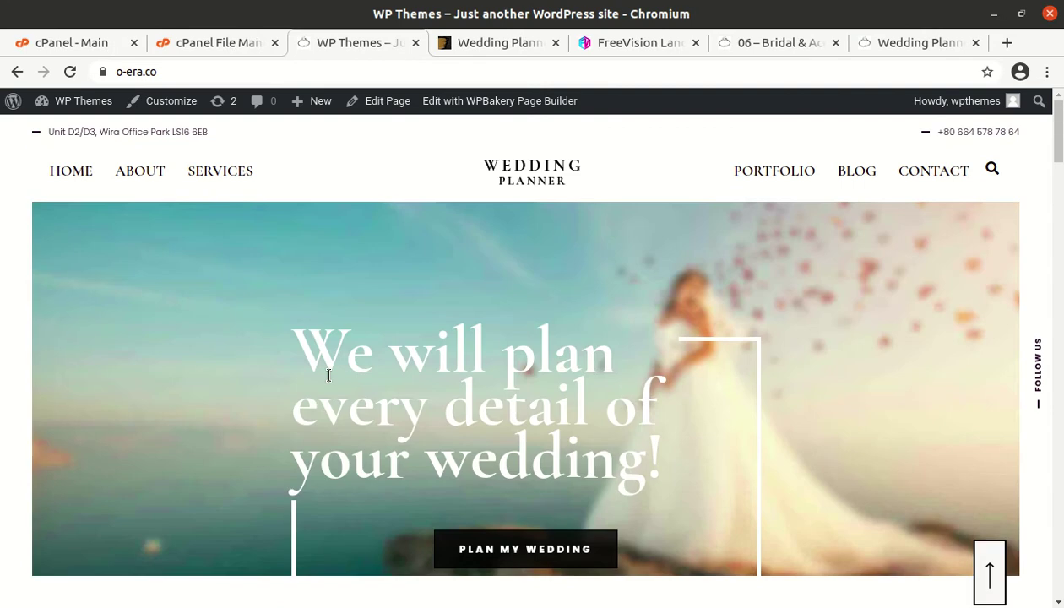
mouse_move(82, 231)
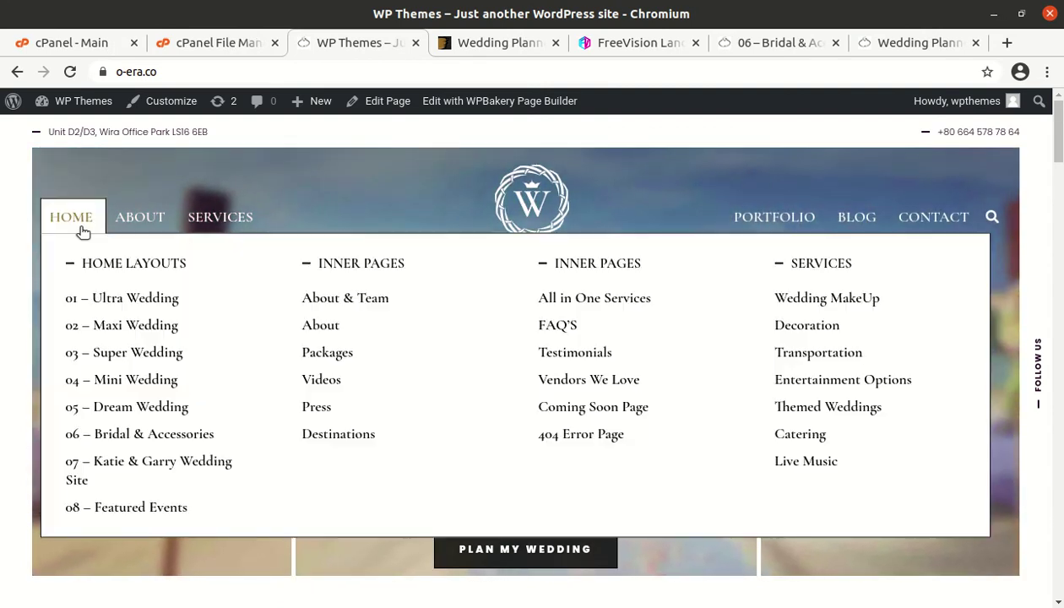
mouse_move(164, 230)
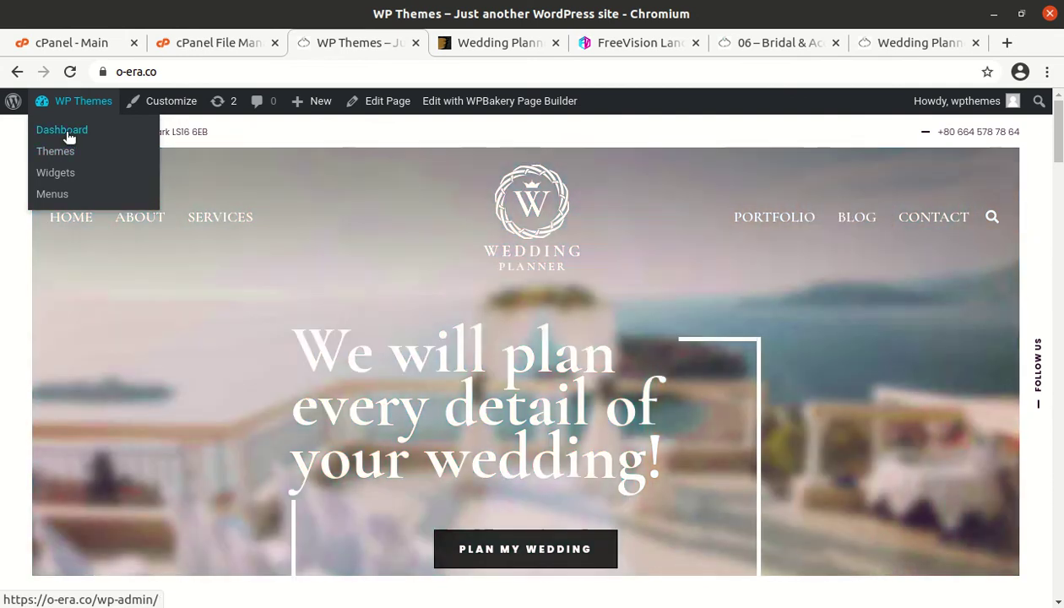
Step: Go to the site's admin dashboard and open the Wedding Planner theme's Theme Options
click(68, 135)
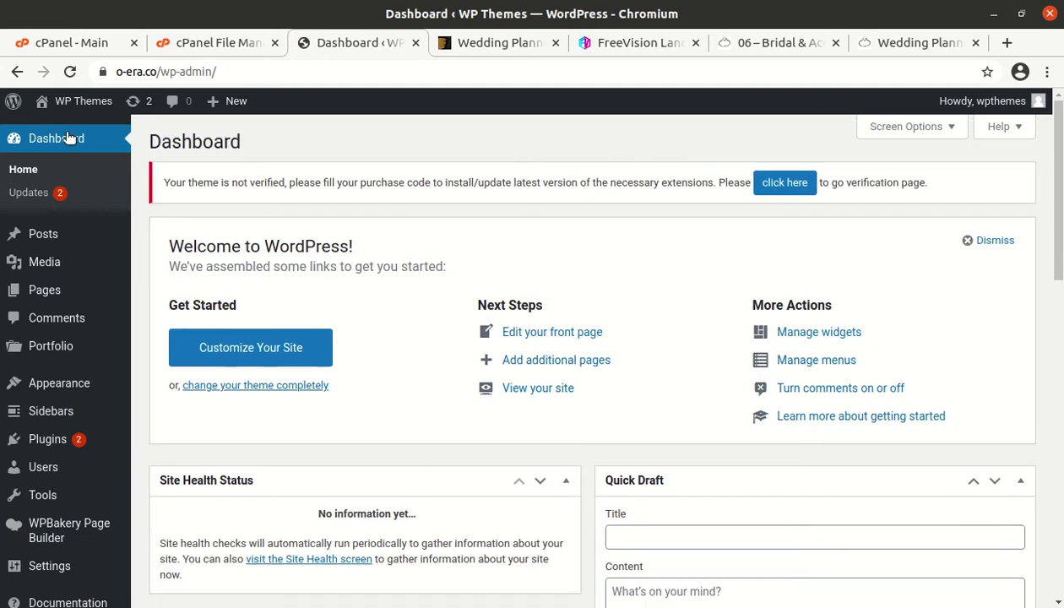
scroll(62, 533, down, 2)
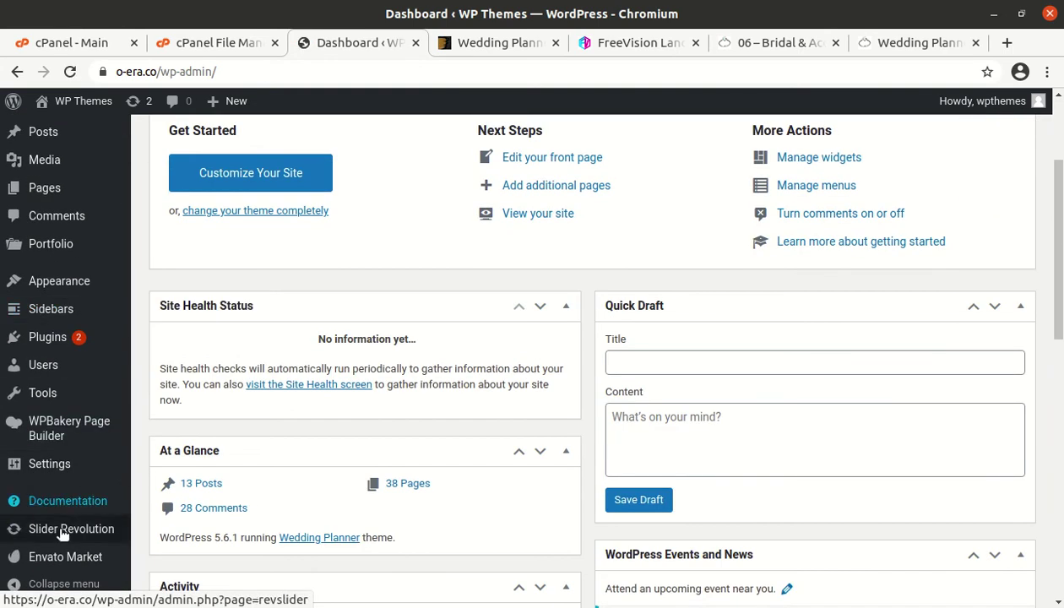
mouse_move(56, 435)
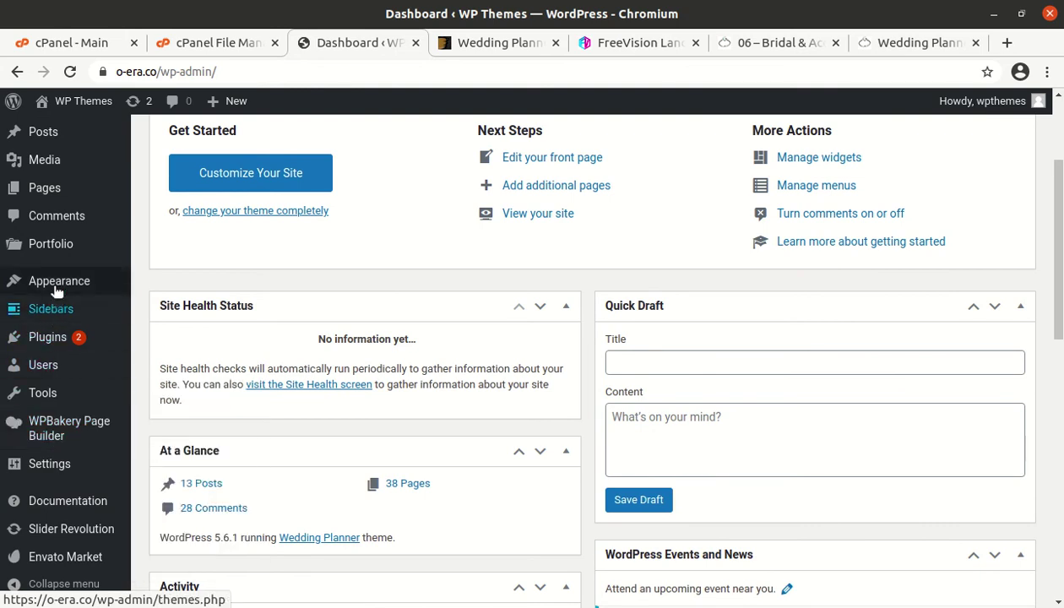
mouse_move(57, 287)
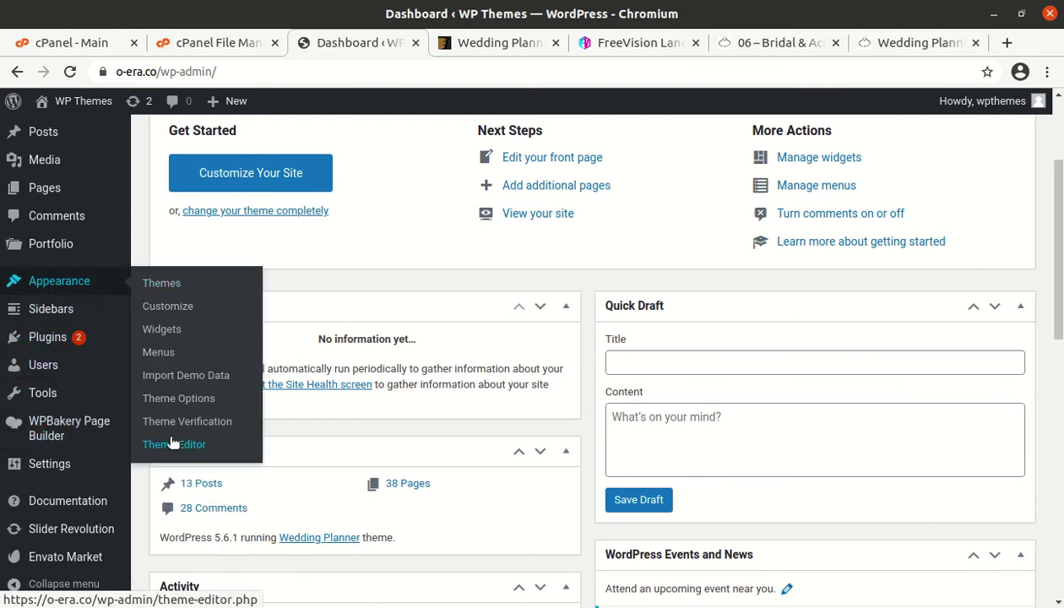
click(176, 402)
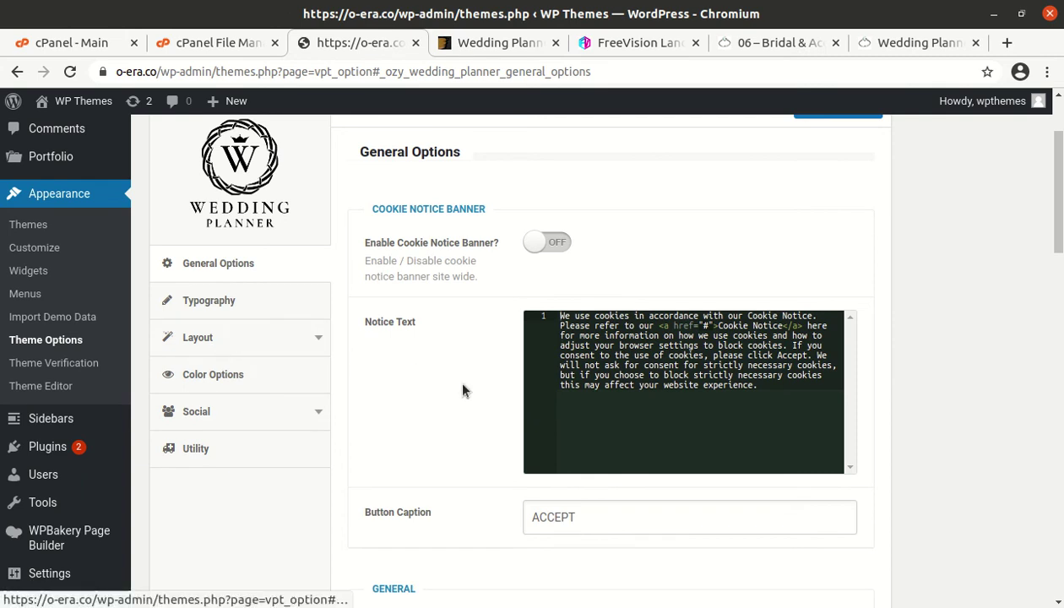
Step: Examine the General Options and the Primary Menu / Logo layout settings, including menu heights, contact details and custom logos
click(224, 302)
click(227, 270)
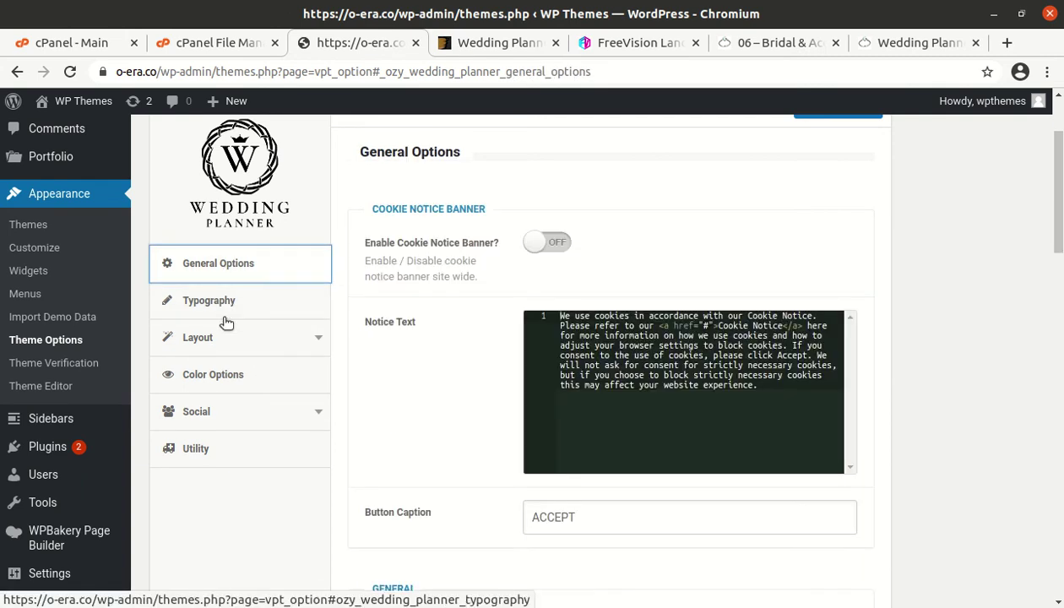
click(226, 304)
click(225, 339)
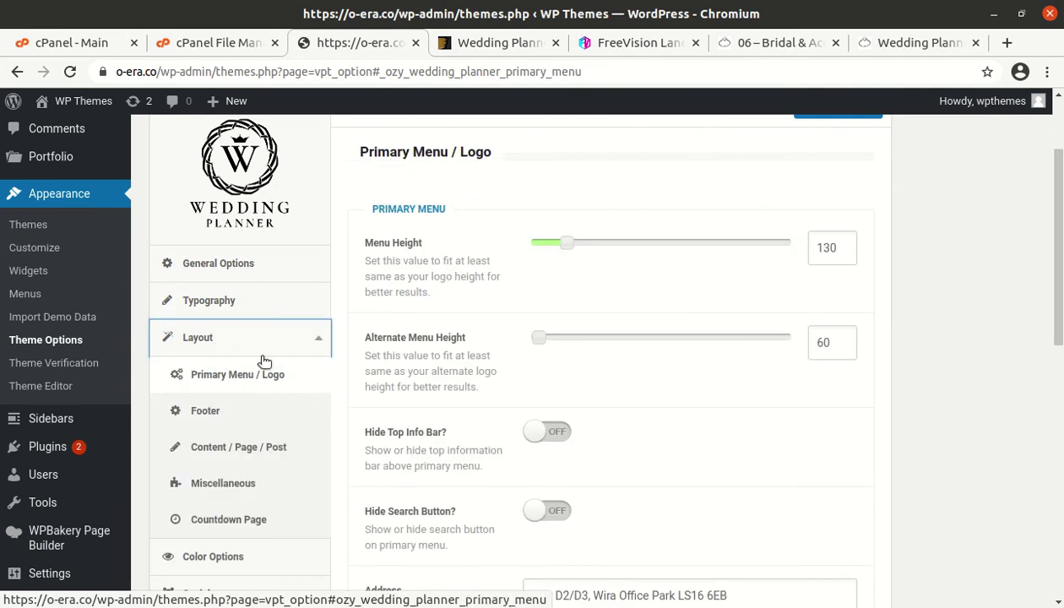
click(233, 379)
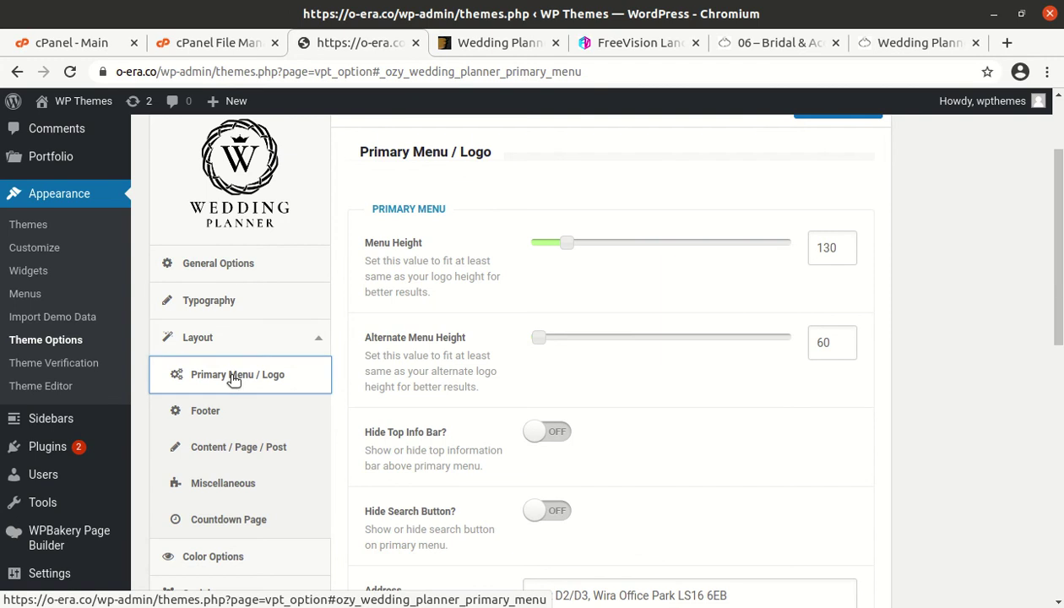
scroll(685, 333, down, 5)
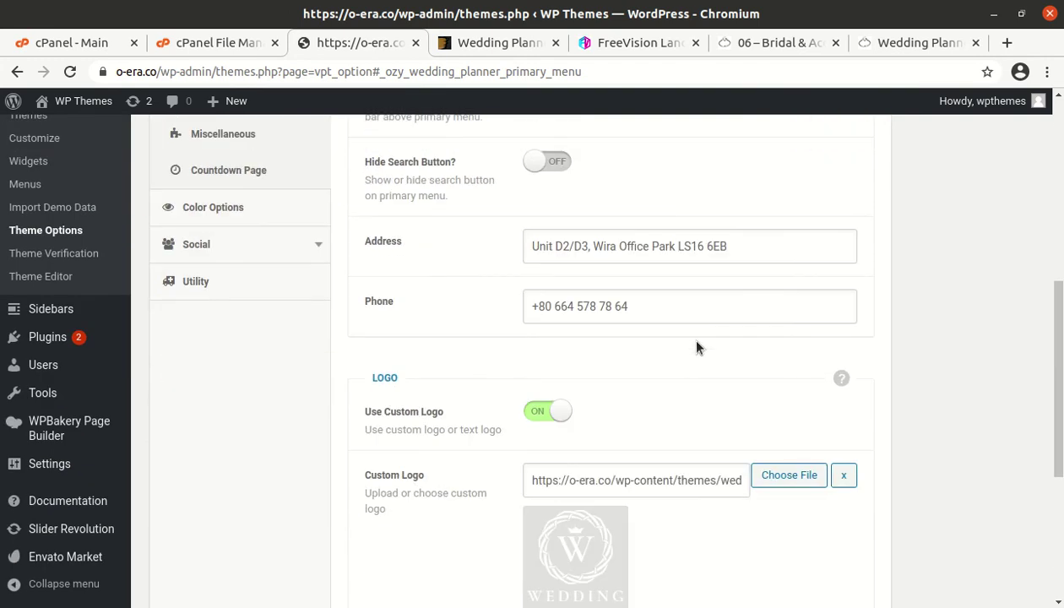
scroll(697, 346, down, 3)
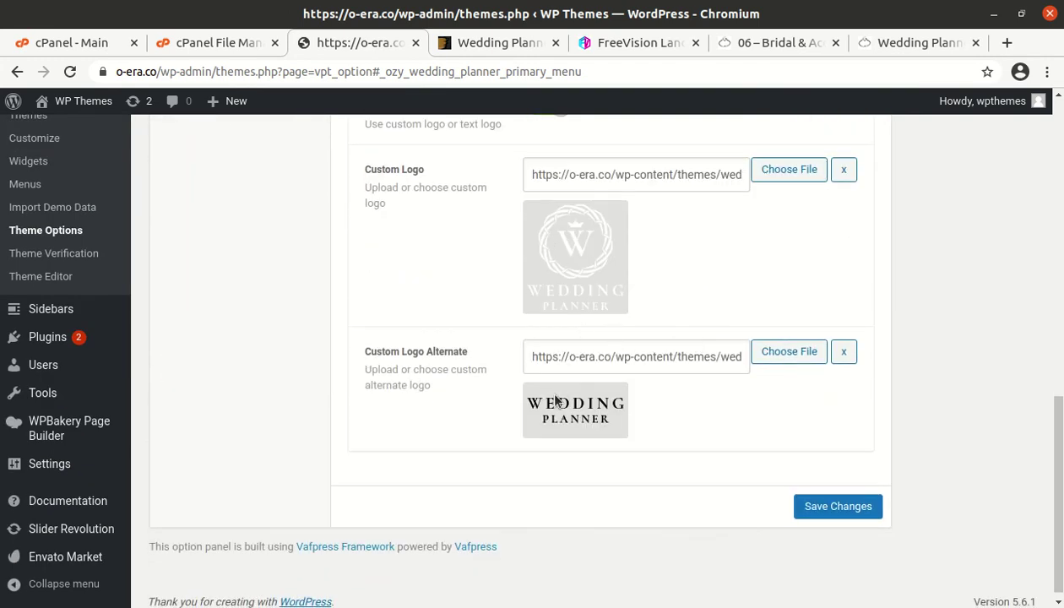
scroll(351, 375, up, 6)
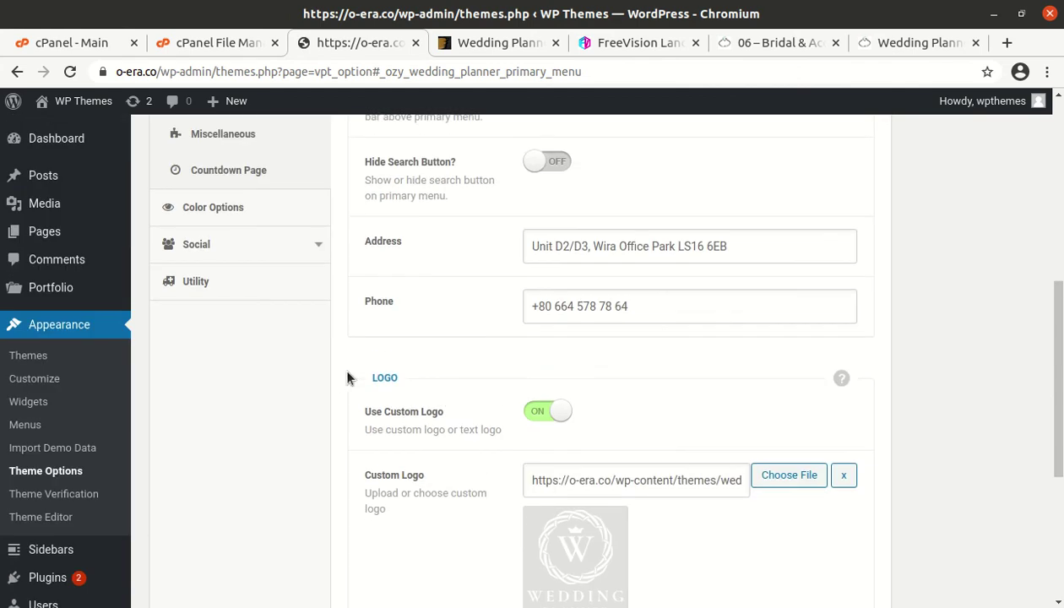
Step: Review the Footer, Content / Page / Post, Miscellaneous and Countdown Page layout settings, plus Color Options, Social accounts and the Utility import, export and restore options
click(206, 321)
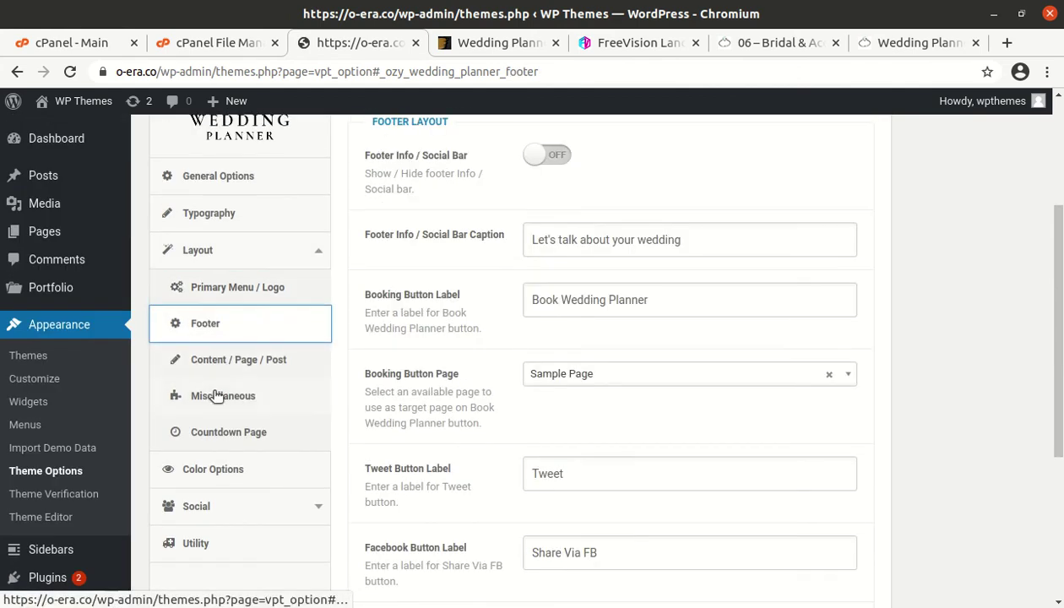
click(229, 363)
click(232, 405)
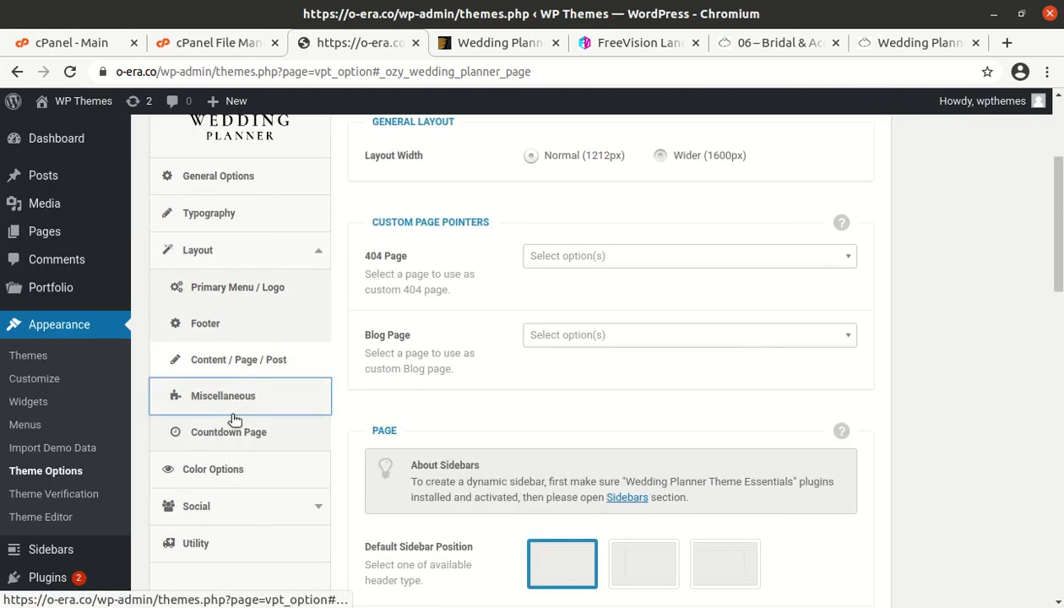
click(234, 441)
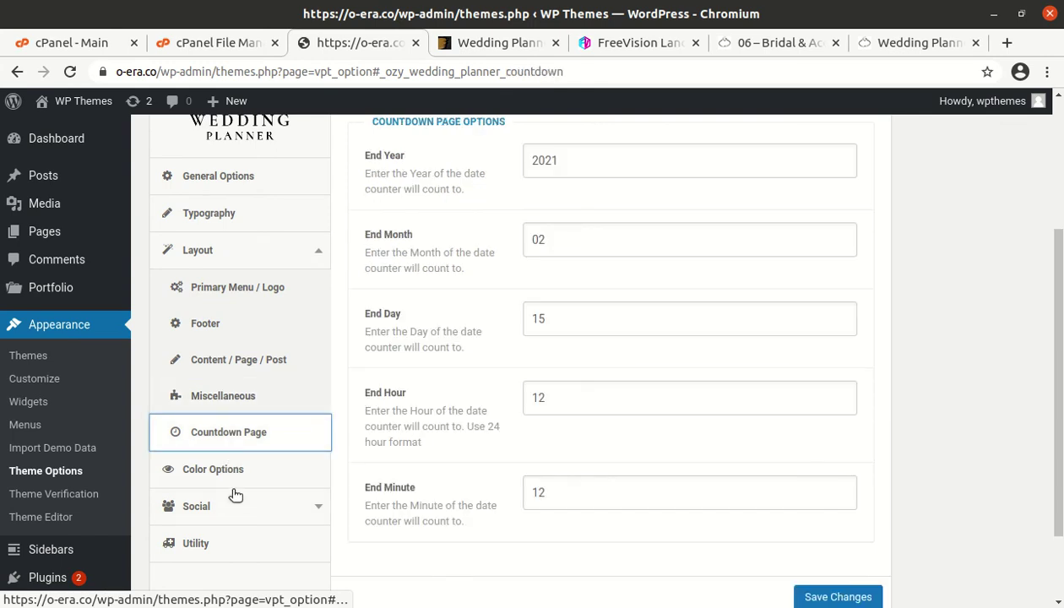
click(237, 474)
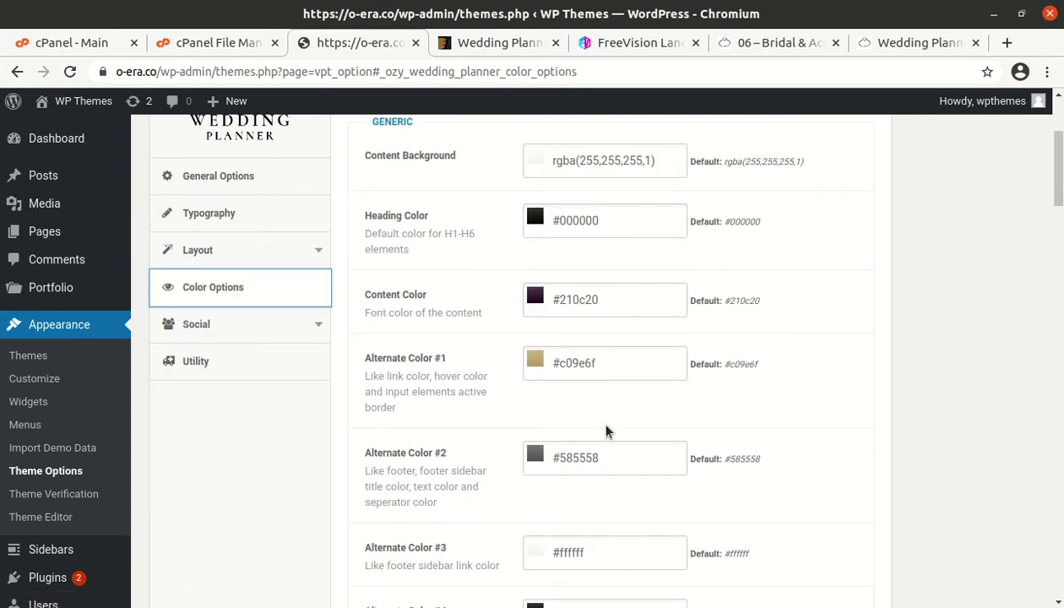
click(212, 338)
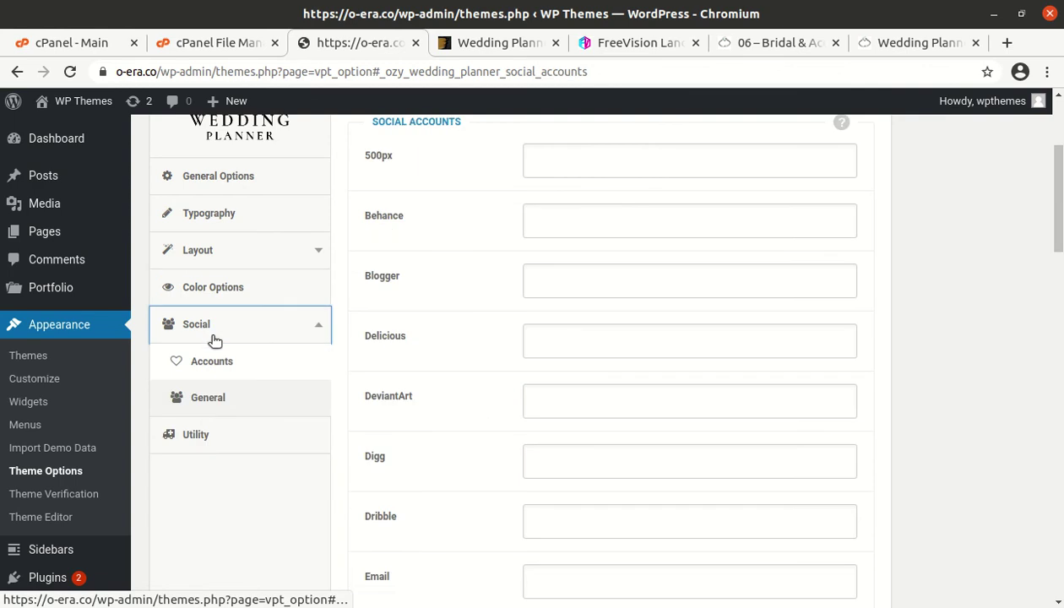
click(203, 433)
scroll(371, 433, up, 3)
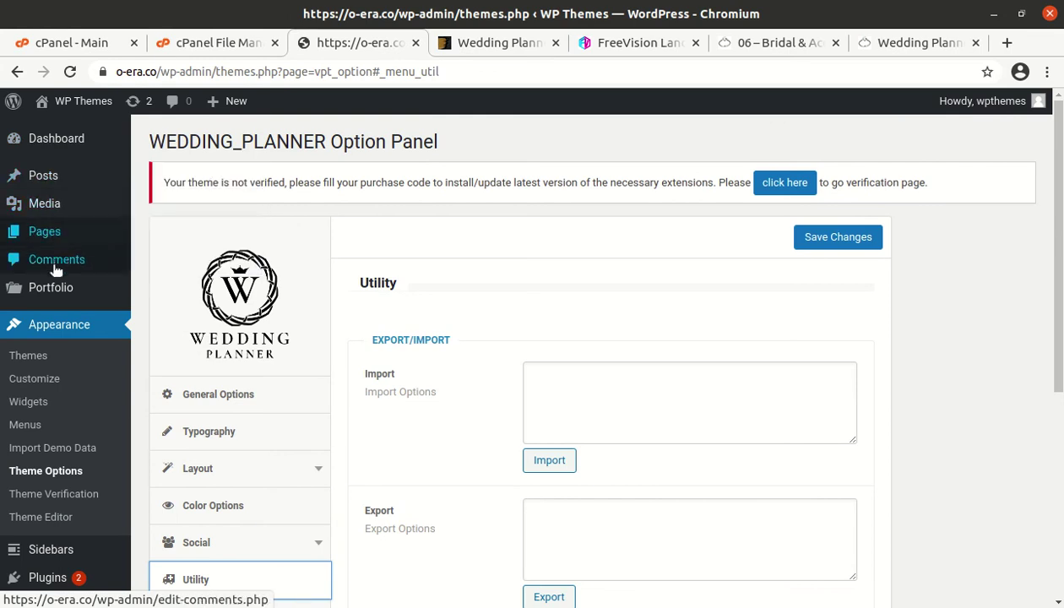
scroll(53, 304, down, 3)
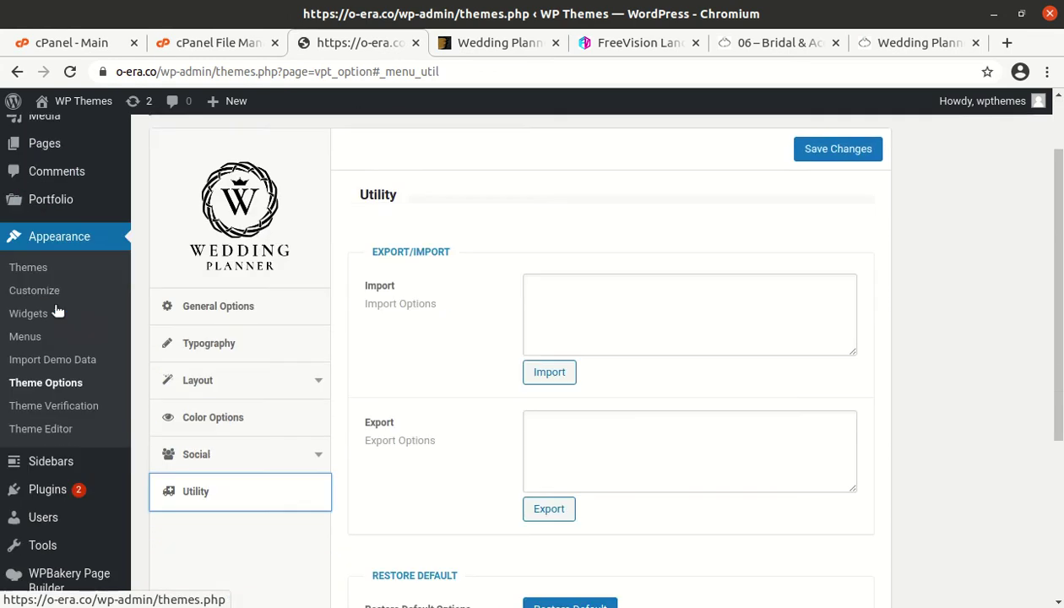
scroll(69, 397, down, 5)
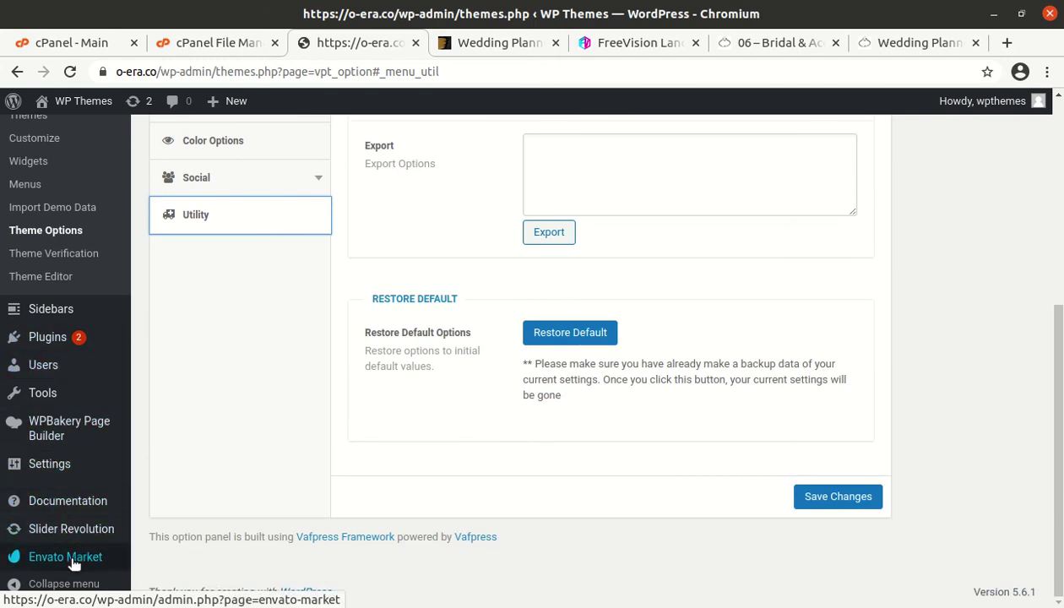
scroll(68, 549, up, 8)
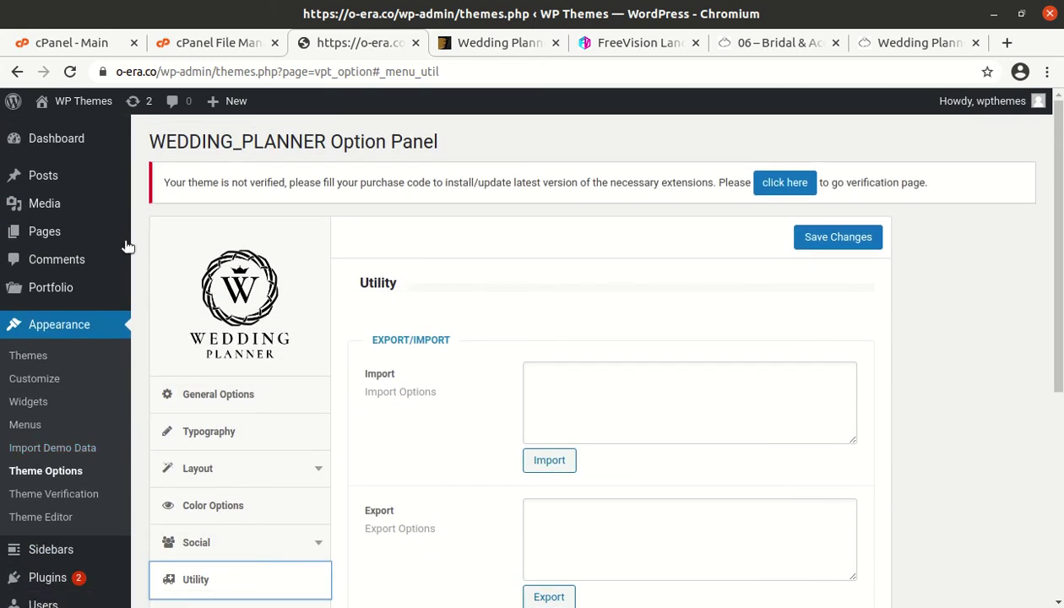
Step: Return to the admin dashboard and open the site's front end in a new browser tab
mouse_move(126, 237)
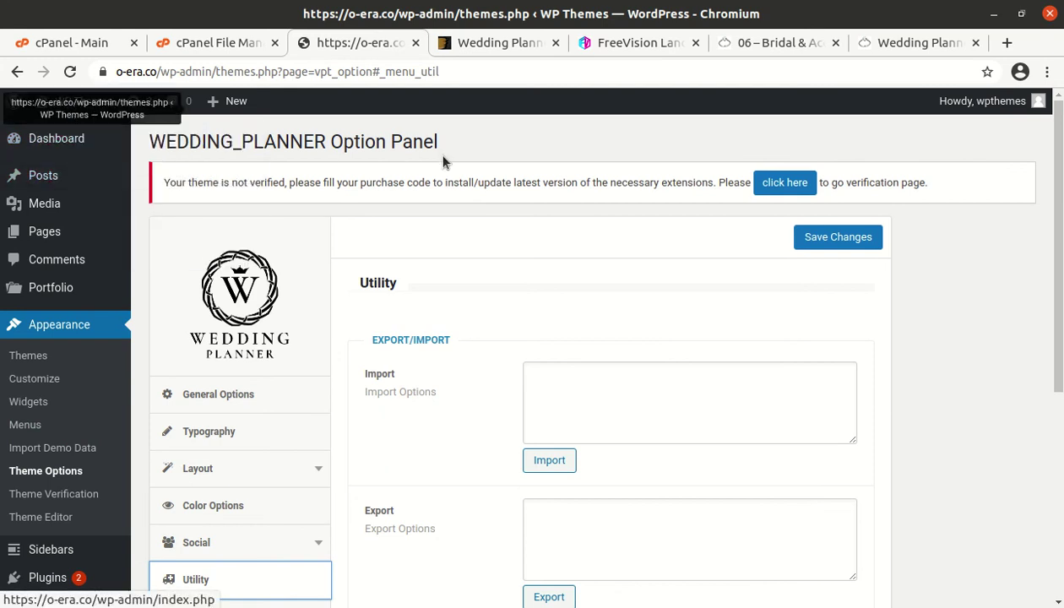
mouse_move(78, 146)
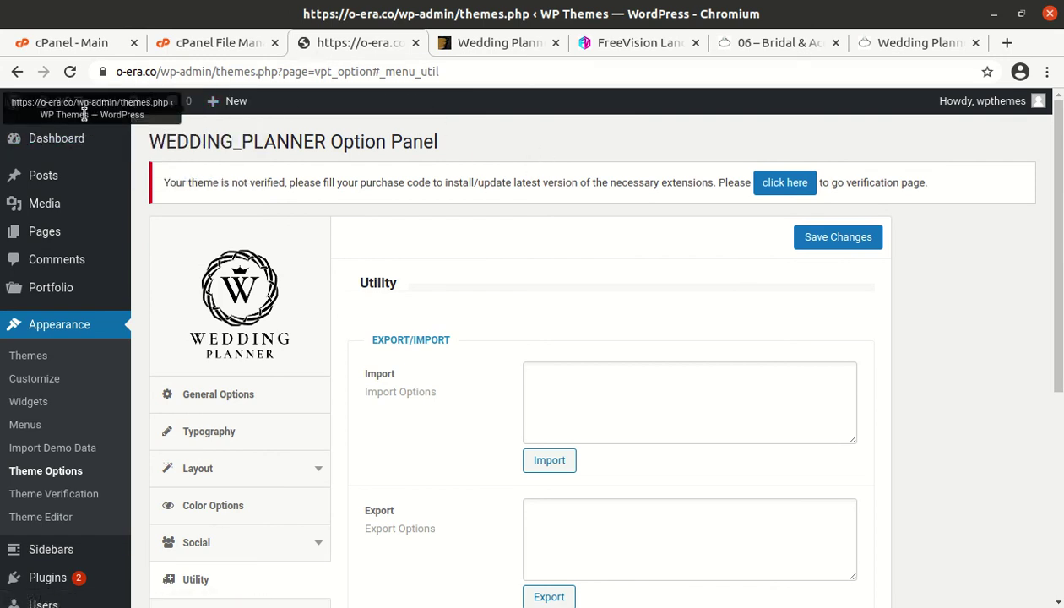
click(66, 146)
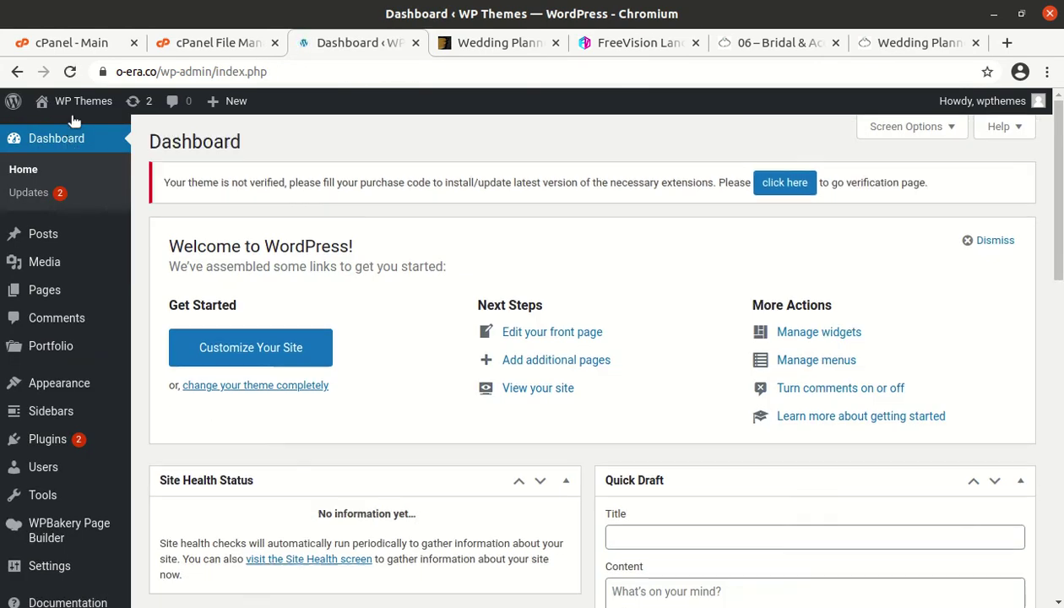
mouse_move(73, 108)
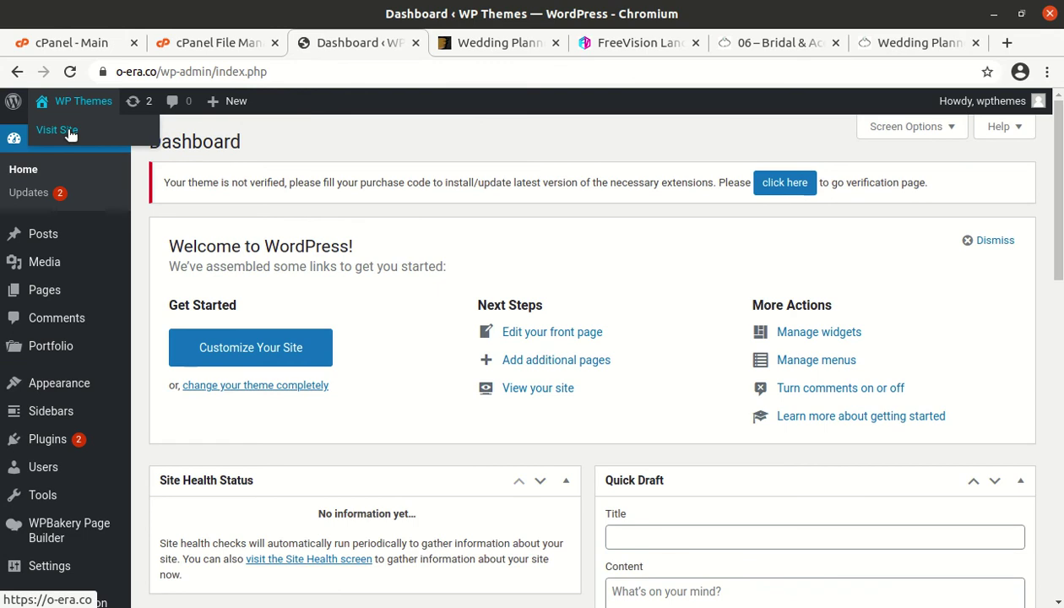
middle_click(71, 133)
click(418, 48)
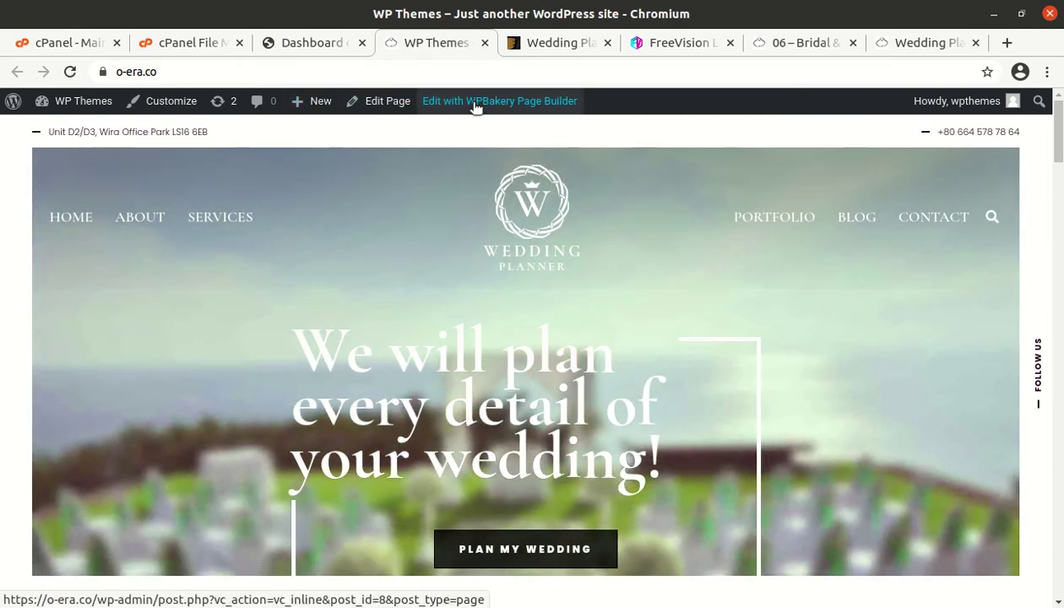
Step: Open the homepage in the WPBakery frontend editor and review the hero Border Box's caption, excerpt, link, color and animation settings
click(474, 103)
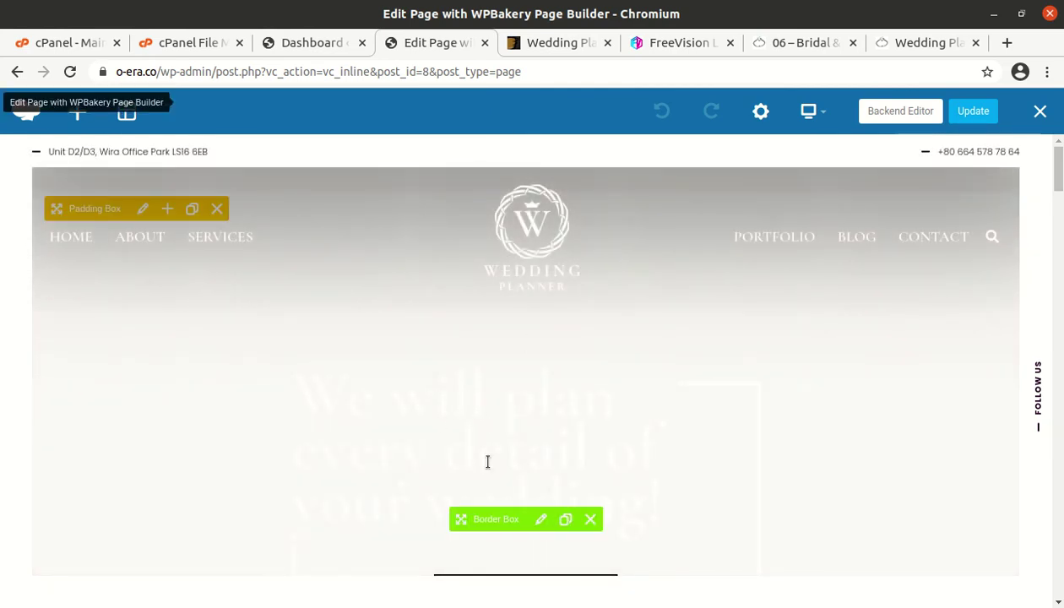
click(542, 519)
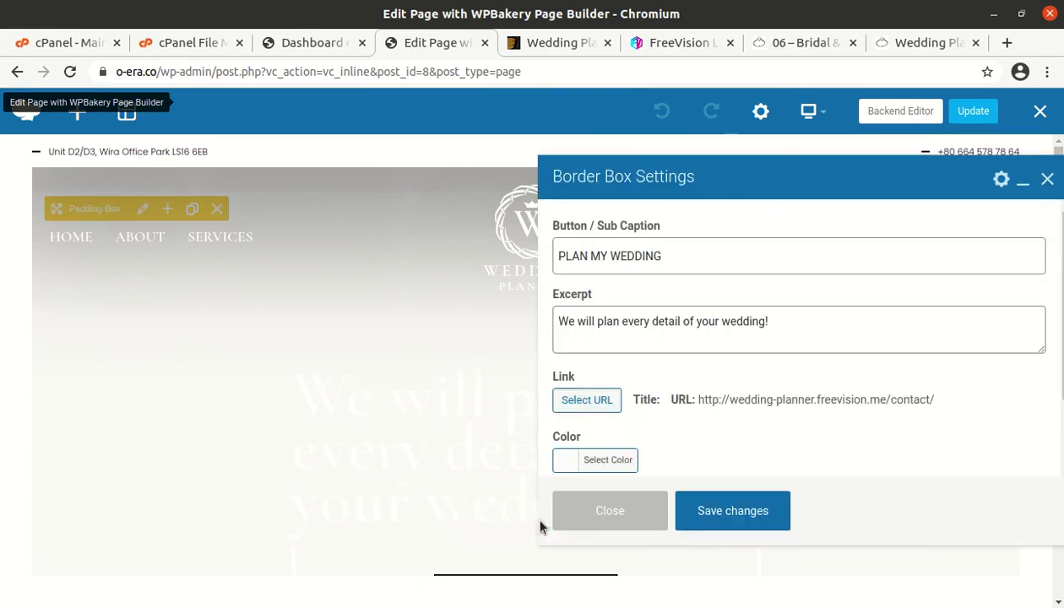
click(705, 257)
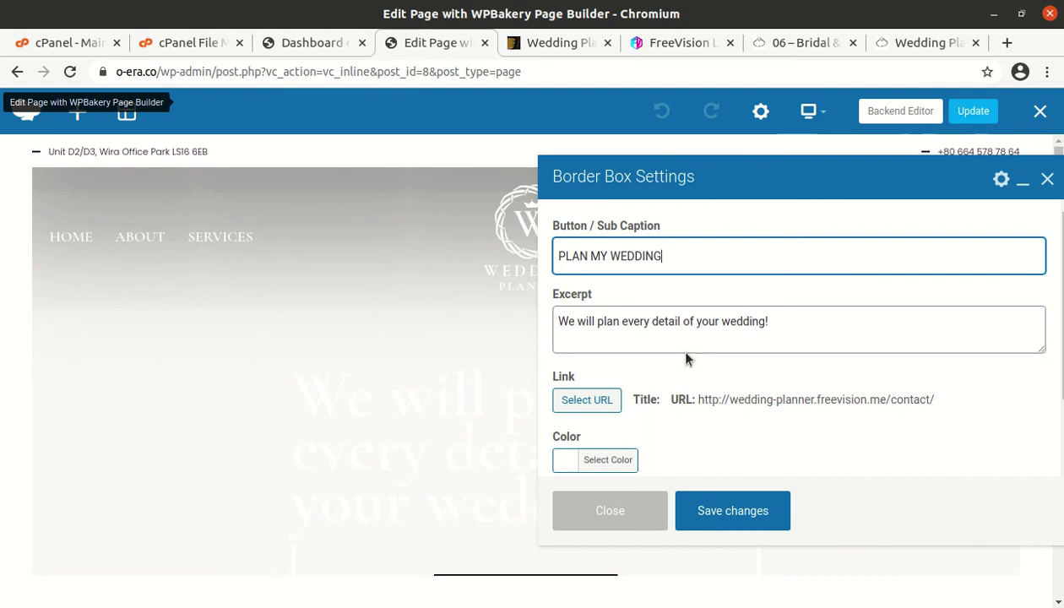
click(711, 321)
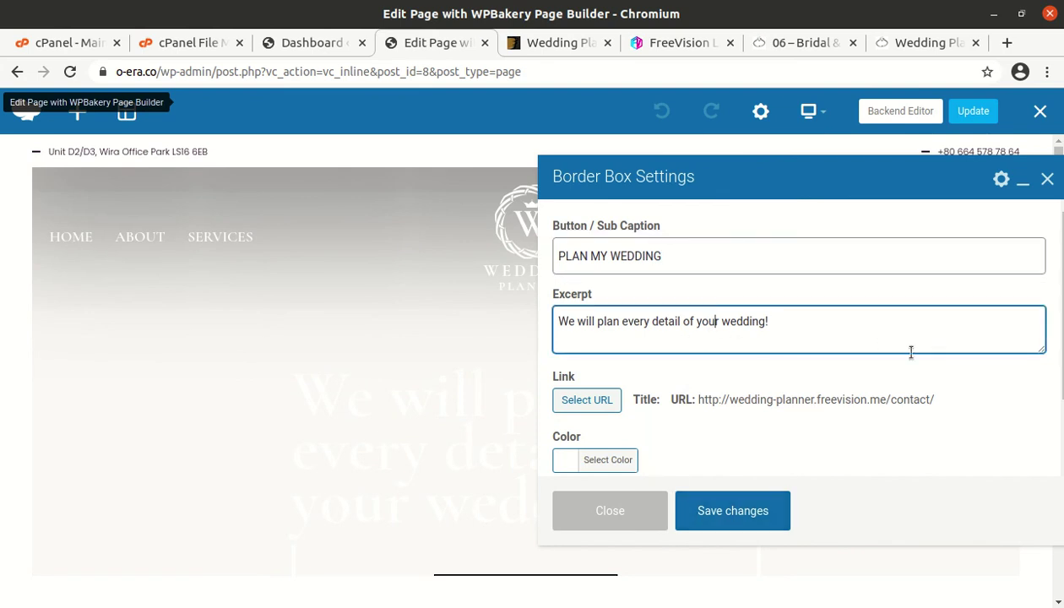
scroll(705, 404, down, 2)
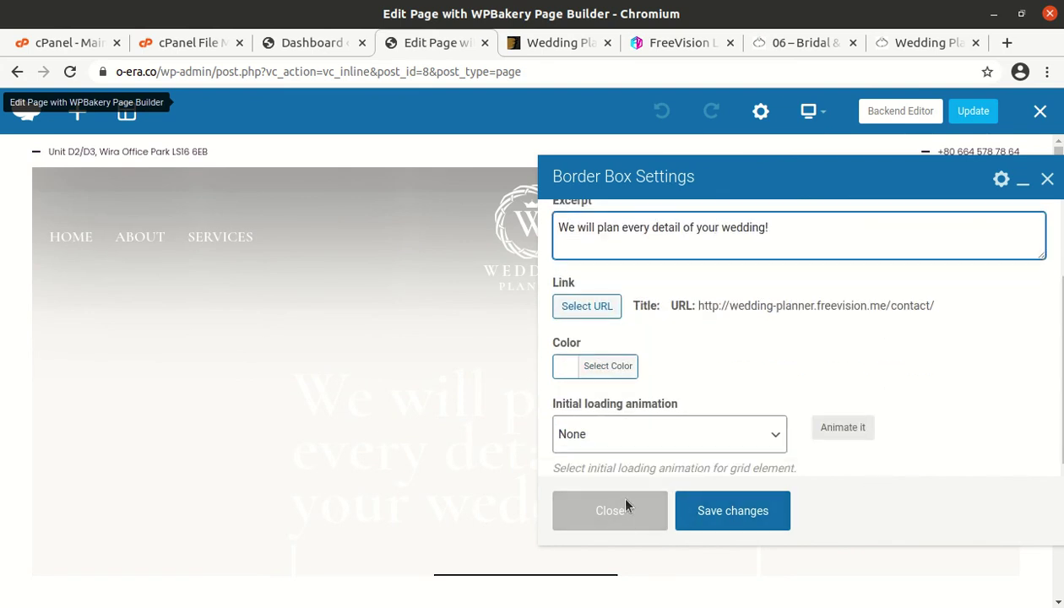
click(608, 511)
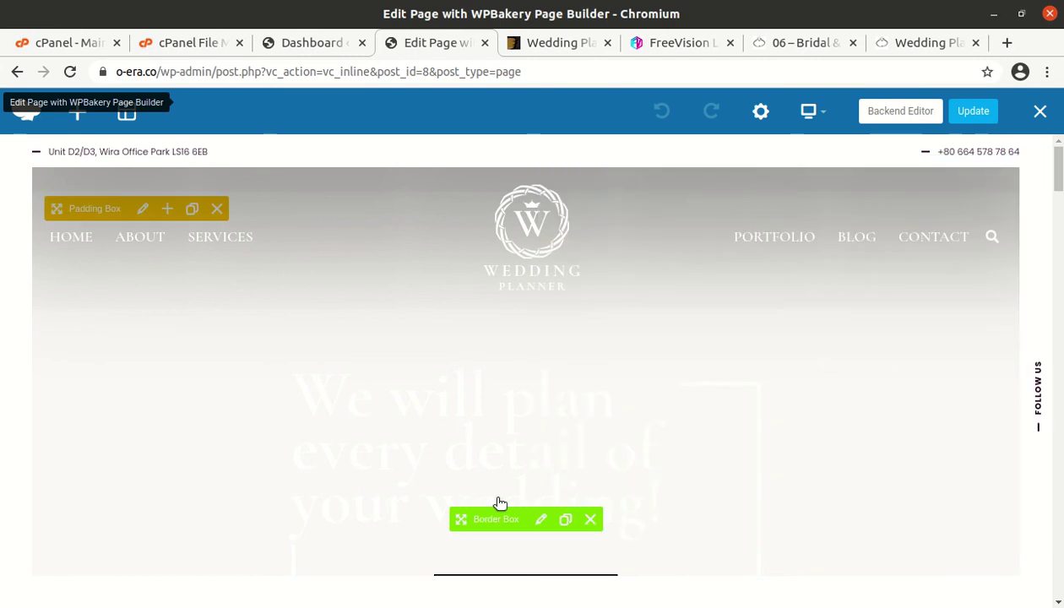
Step: Review the Custom Heading settings of the "International Luxury Wedding & Party Planners" title, closing them without saving
scroll(195, 489, down, 4)
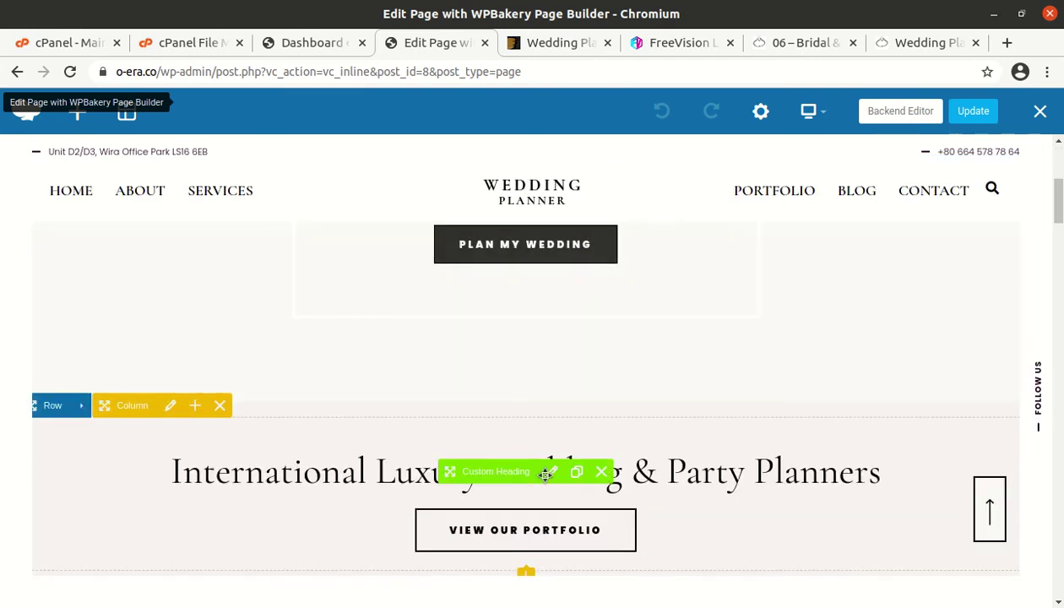
click(551, 472)
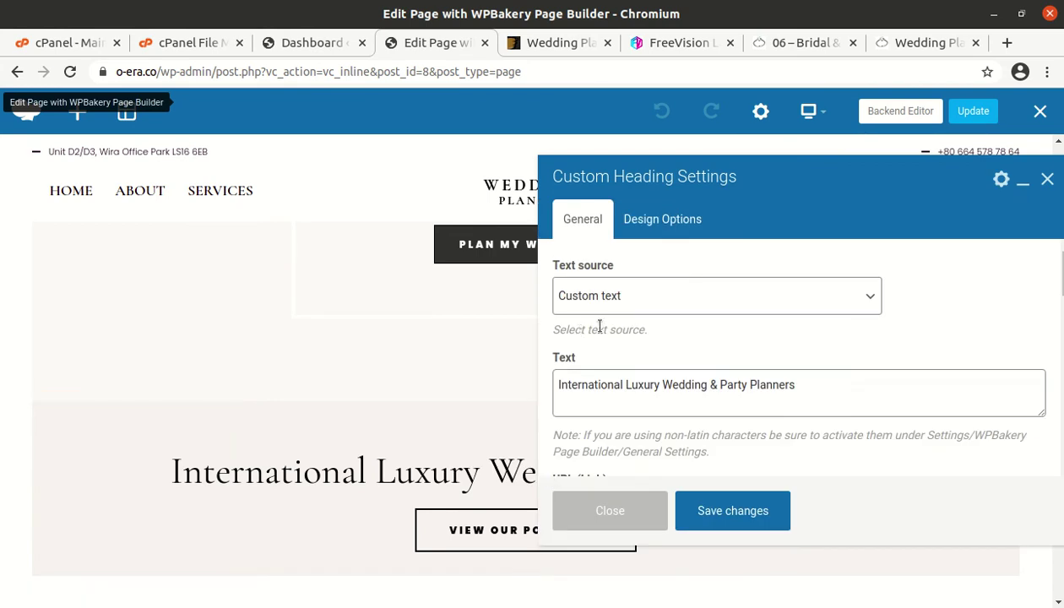
scroll(667, 397, down, 2)
click(621, 512)
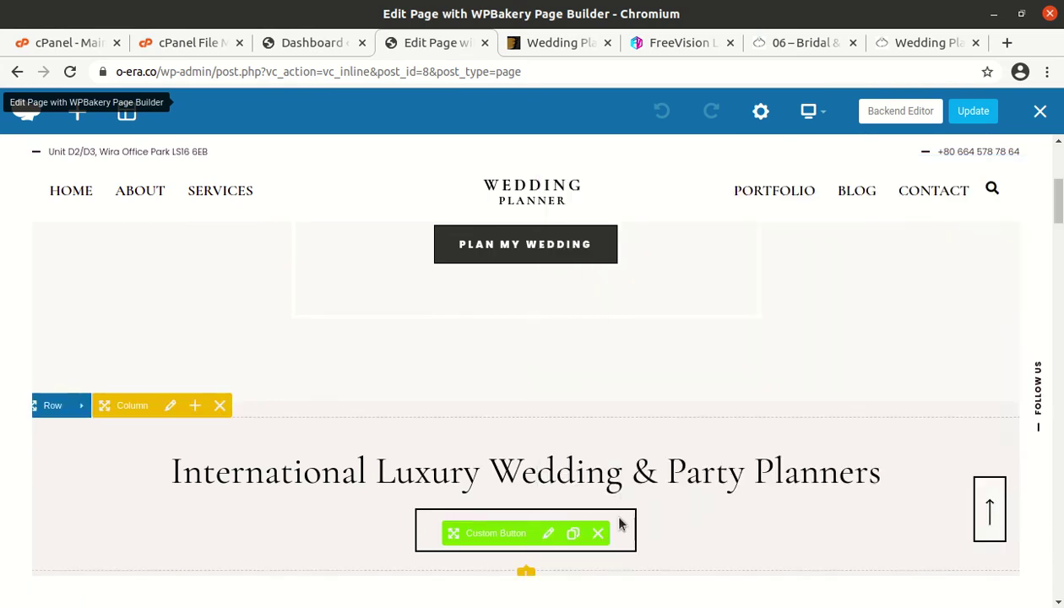
scroll(623, 458, down, 4)
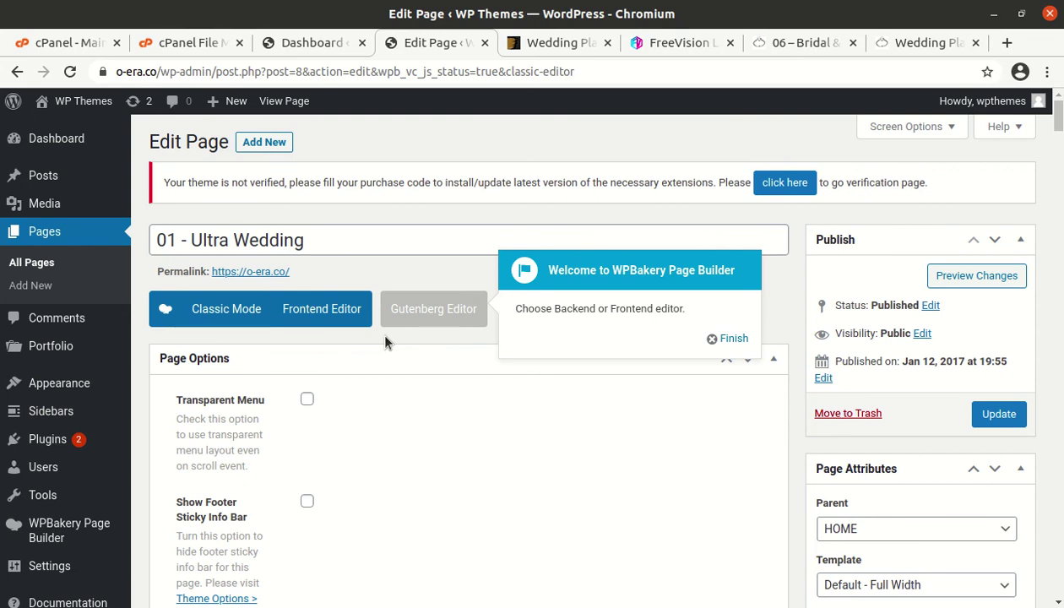
Step: Dismiss the WPBakery welcome tip in the backend editor and review the 01 - Ultra Wedding page's Page, Blog and Portfolio Options
click(730, 338)
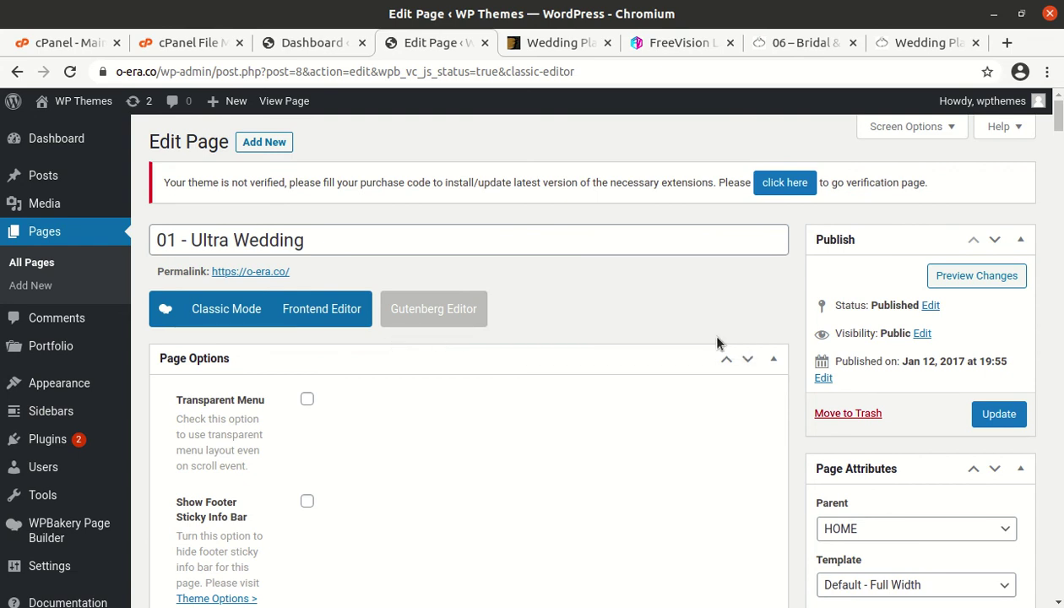
scroll(418, 393, down, 4)
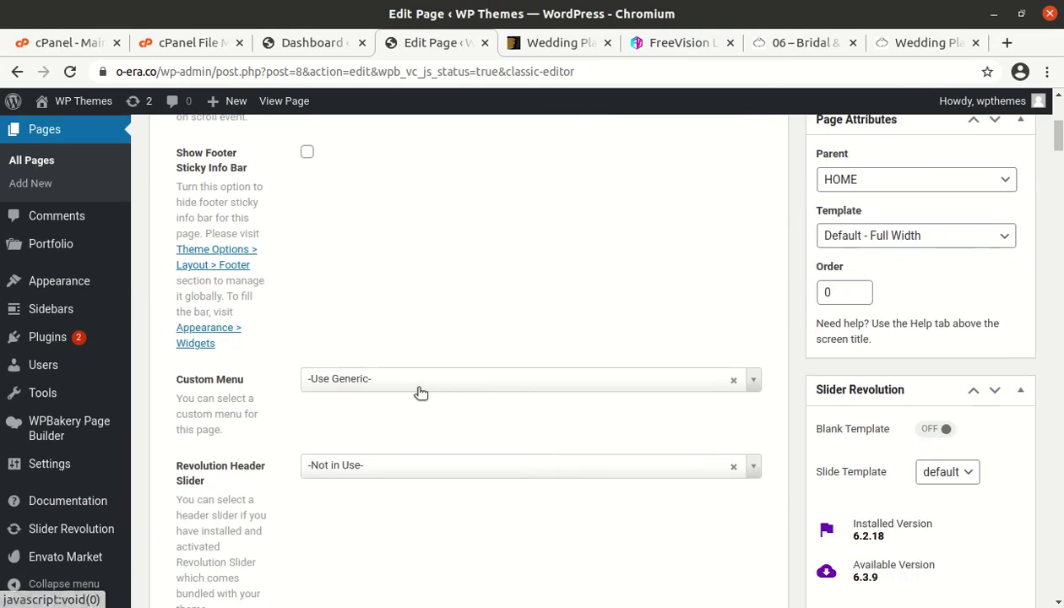
scroll(420, 392, up, 4)
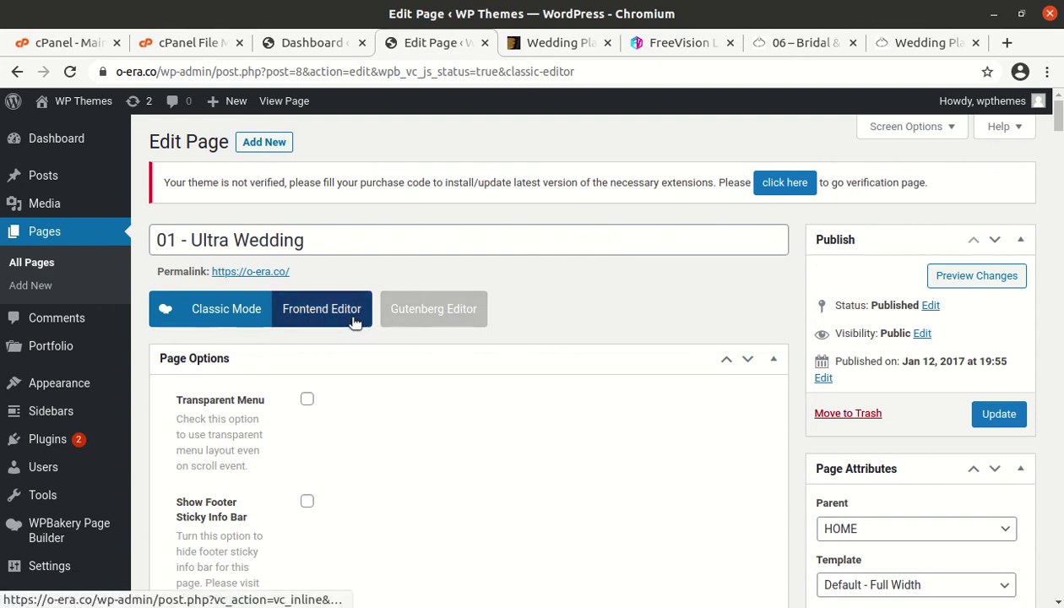
scroll(504, 337, down, 5)
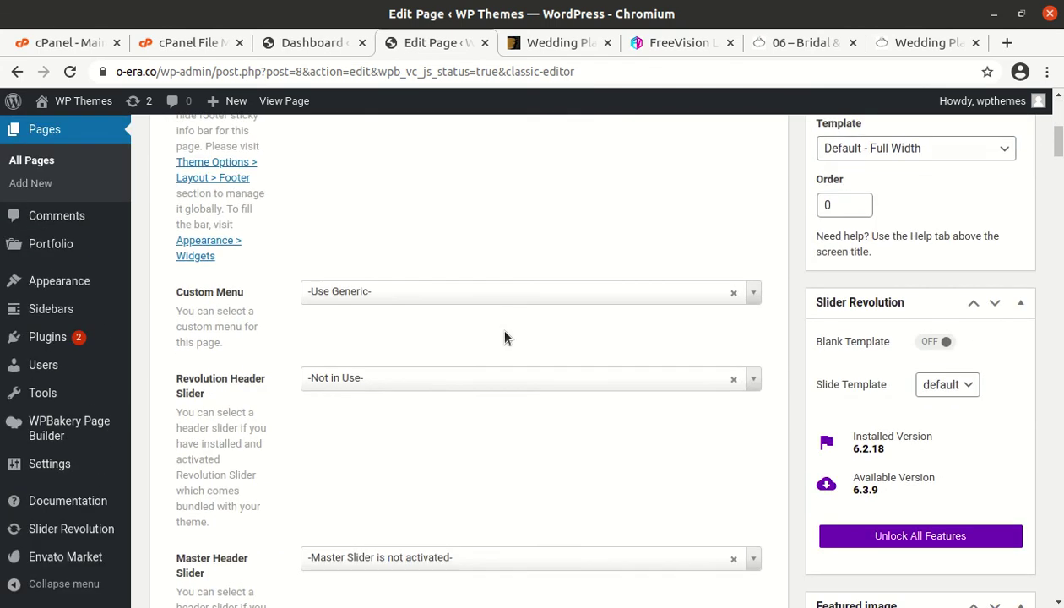
scroll(504, 338, down, 7)
scroll(504, 338, down, 9)
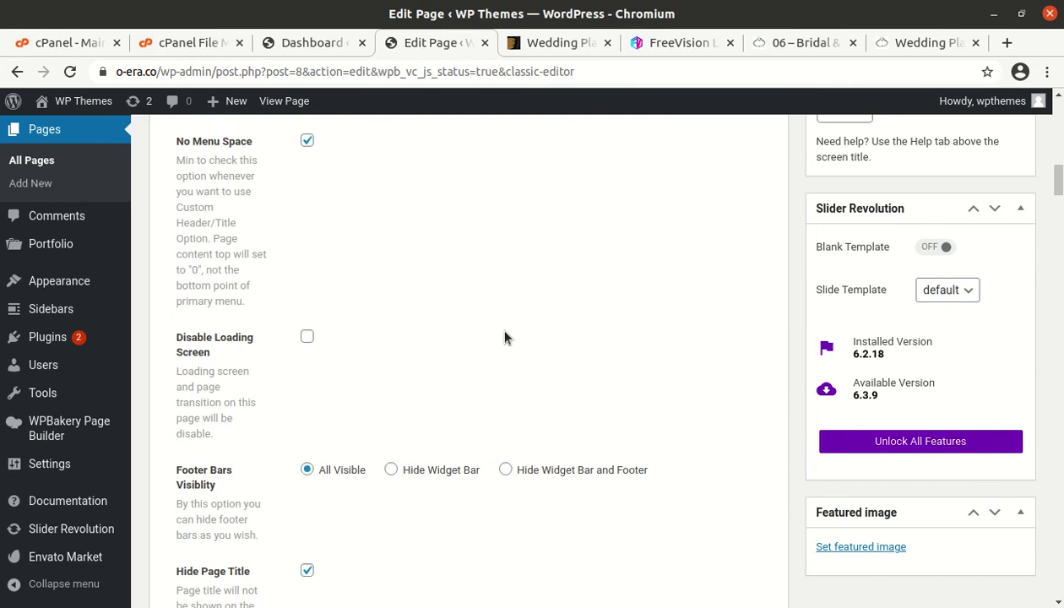
scroll(504, 338, down, 8)
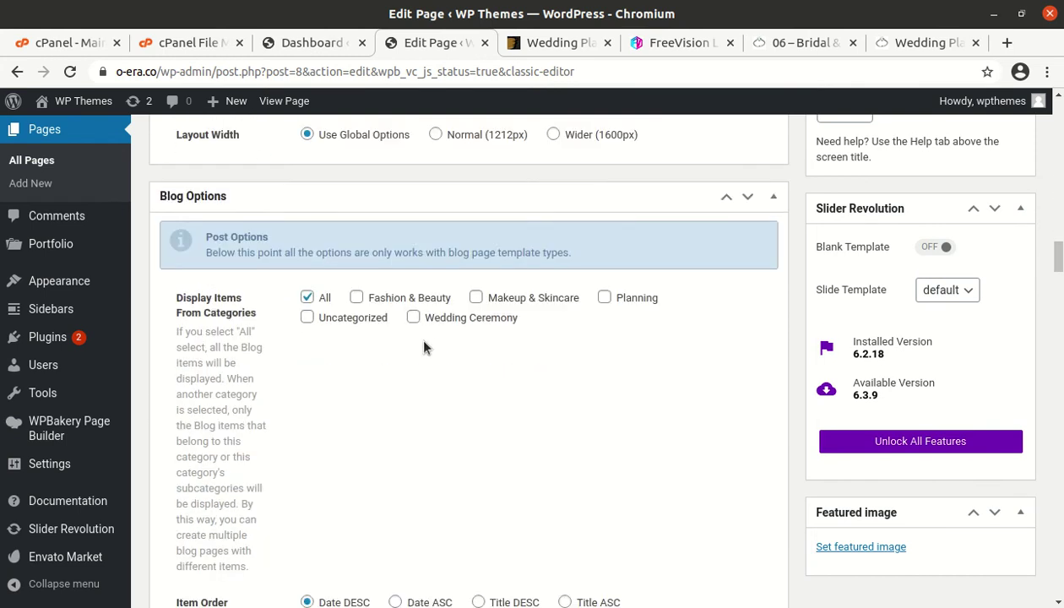
scroll(424, 347, down, 6)
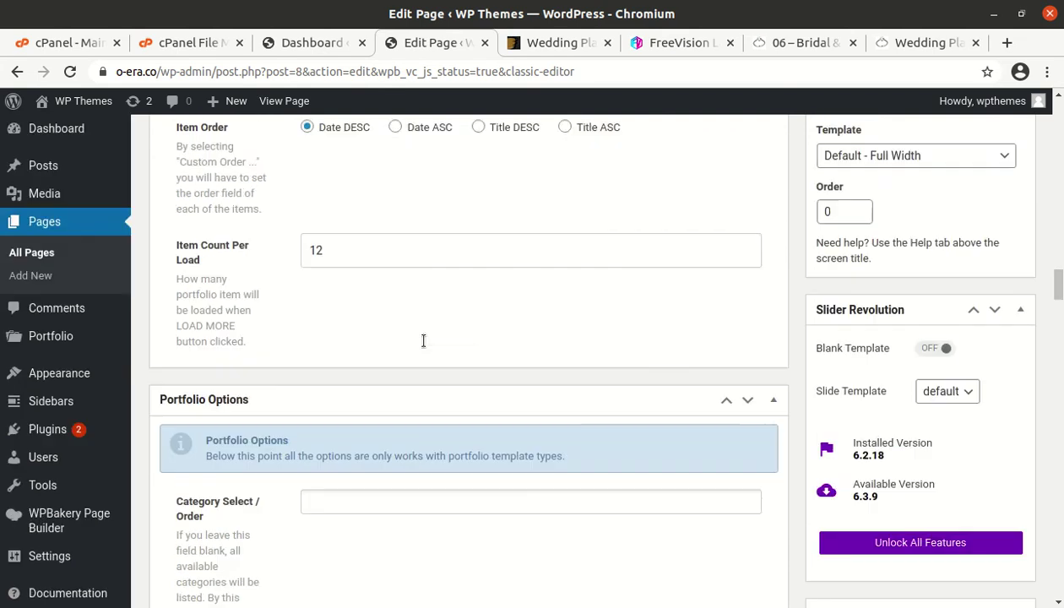
scroll(424, 341, up, 20)
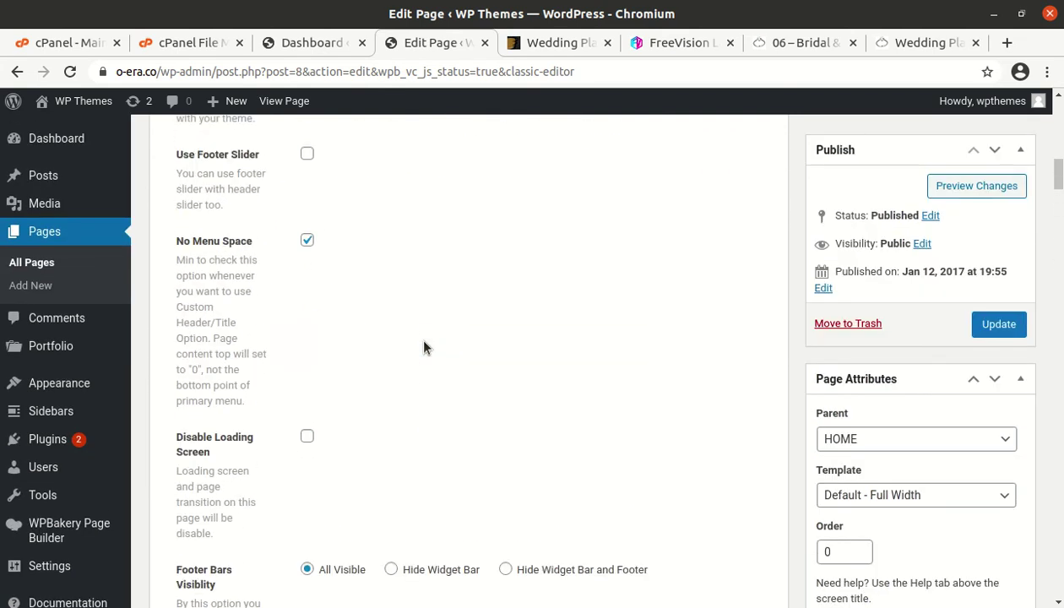
scroll(424, 346, up, 4)
scroll(641, 347, up, 9)
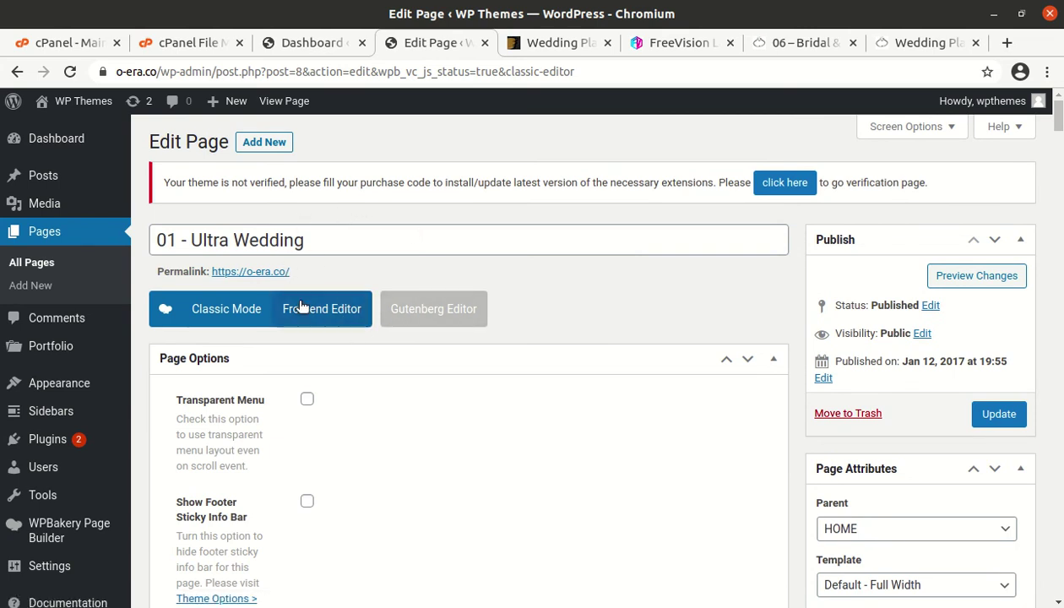
Step: Move the Portfolio Options box up past the Blog and Page Options boxes and into the side column
scroll(281, 327, down, 5)
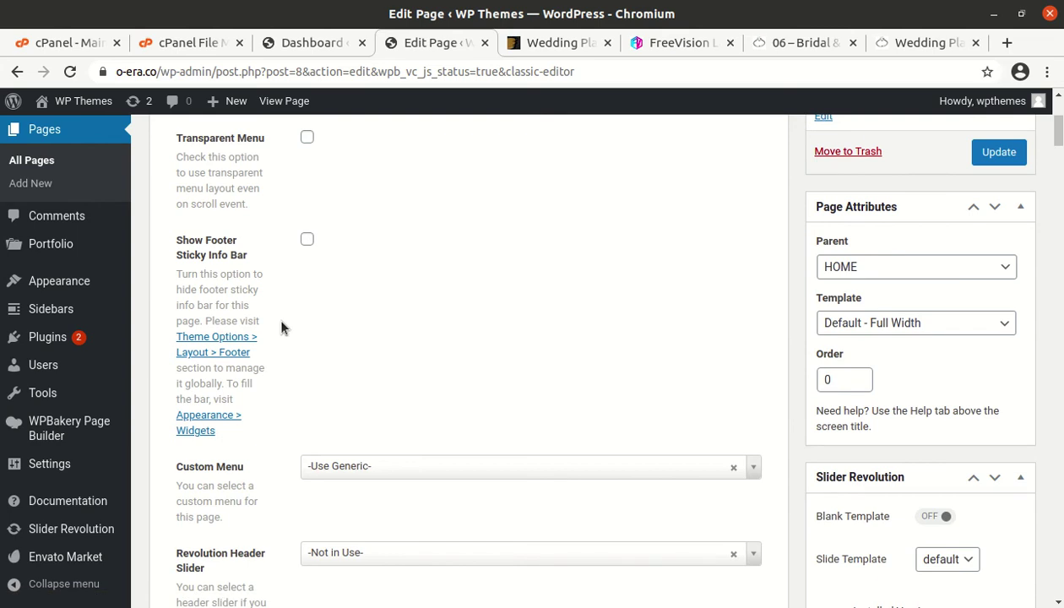
drag(1061, 135, 1055, 336)
scroll(571, 338, up, 4)
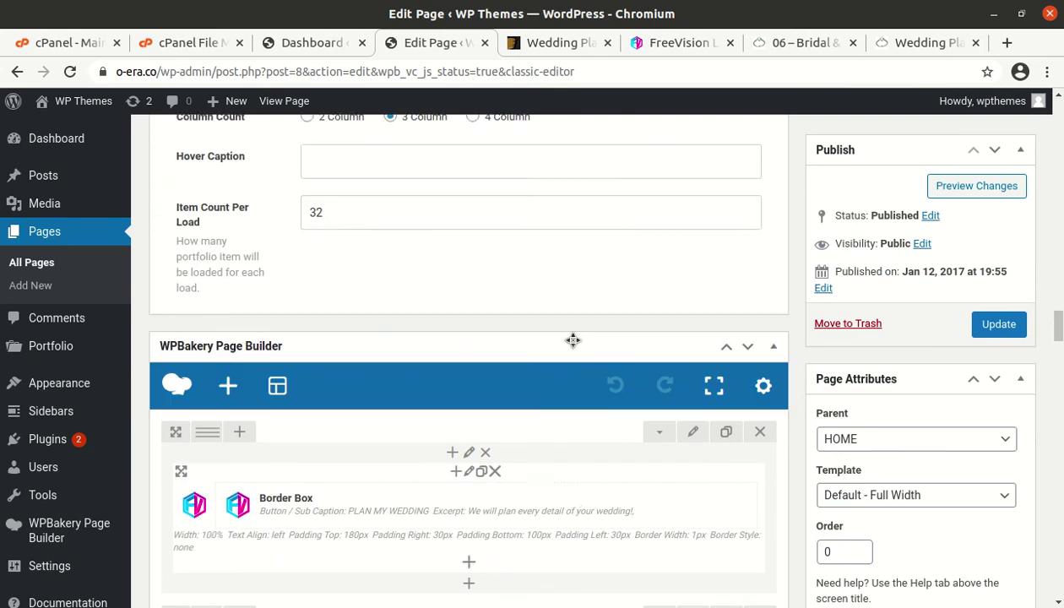
scroll(572, 338, up, 9)
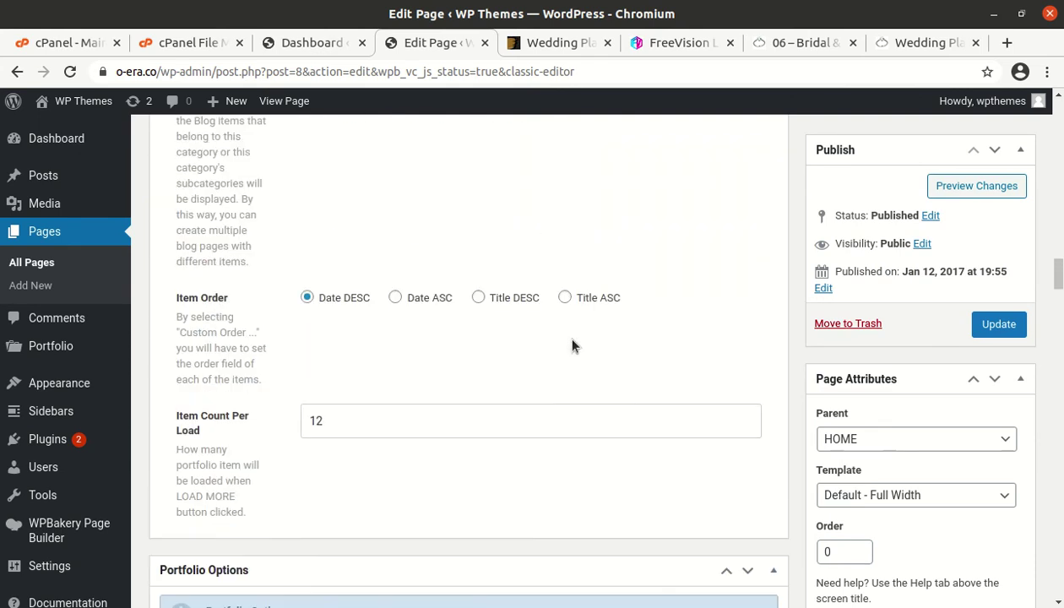
scroll(562, 333, down, 3)
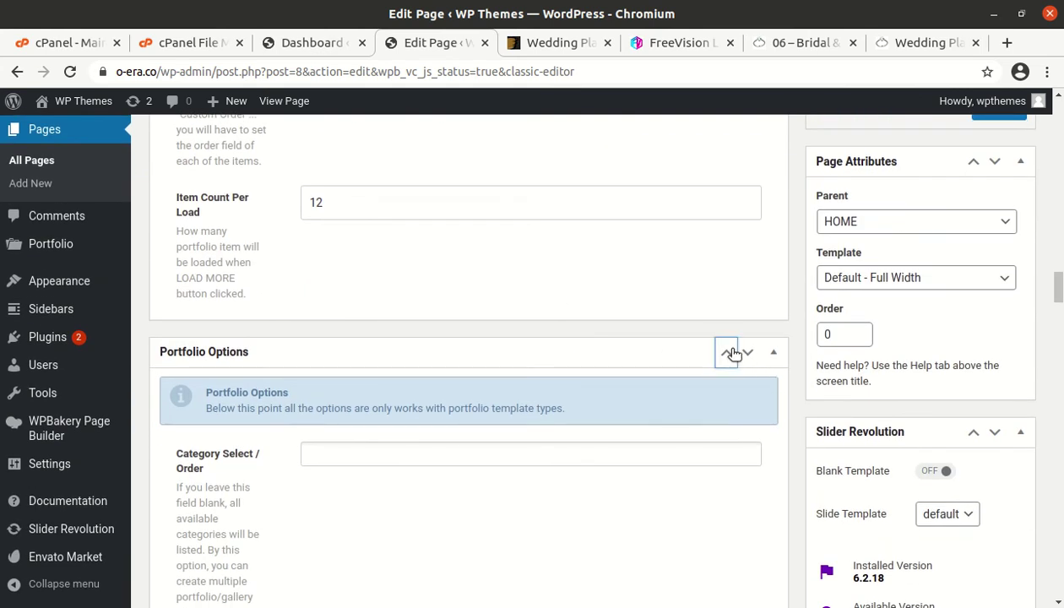
click(728, 352)
click(726, 351)
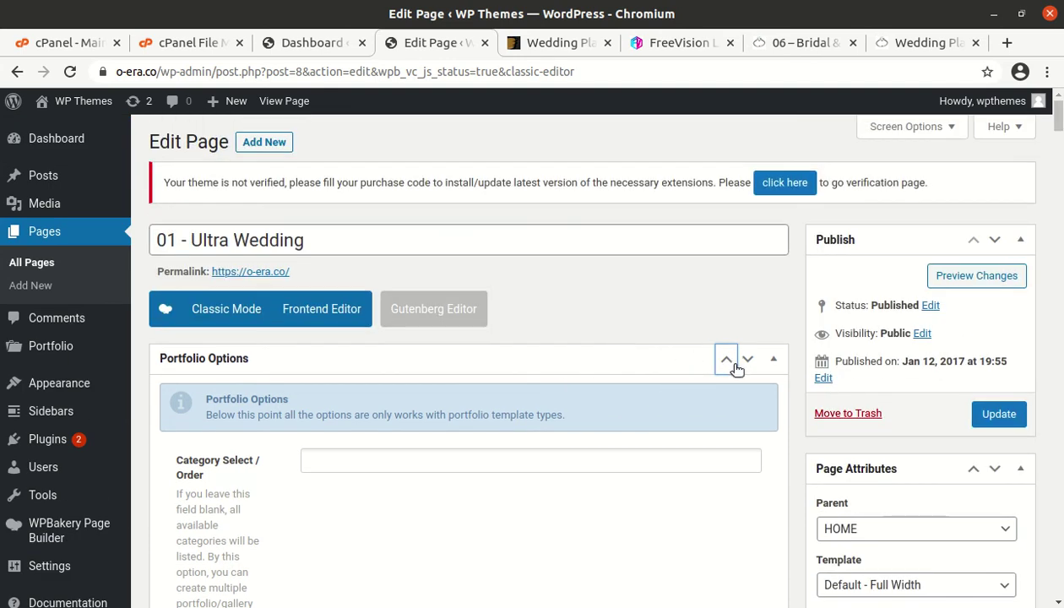
key(Return)
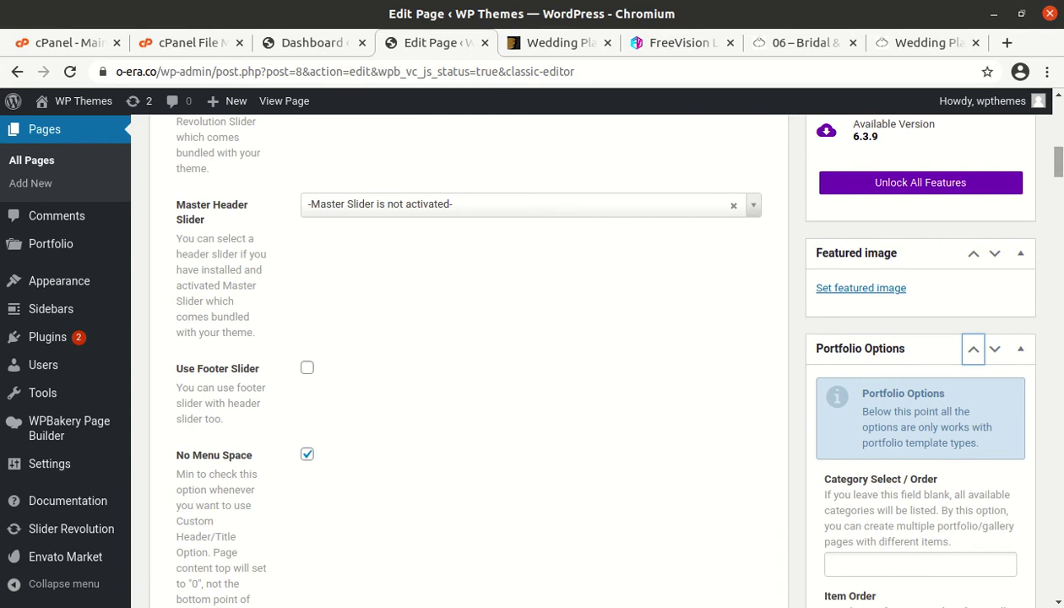
Step: Examine the homepage's WPBakery elements in the backend editor, from headings and image boxes to testimonials, team members and blog section
drag(1058, 161, 1037, 325)
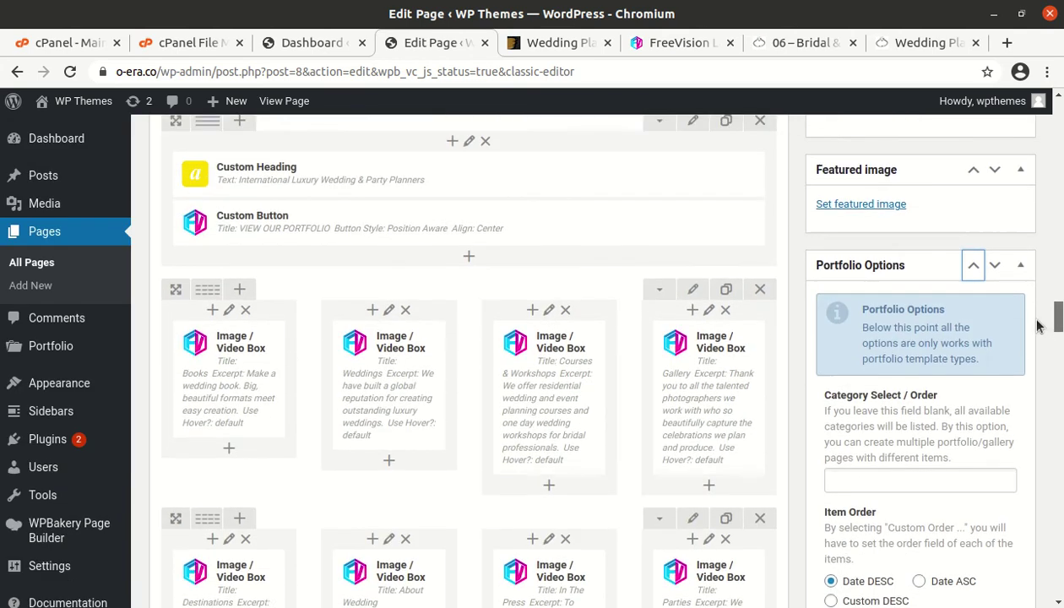
scroll(338, 317, up, 2)
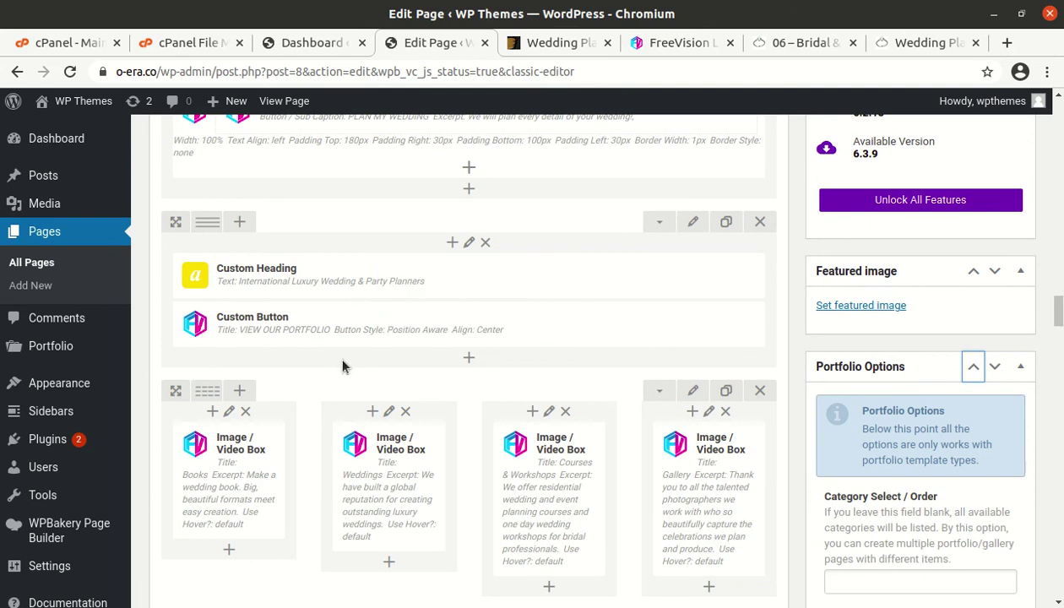
scroll(344, 363, down, 5)
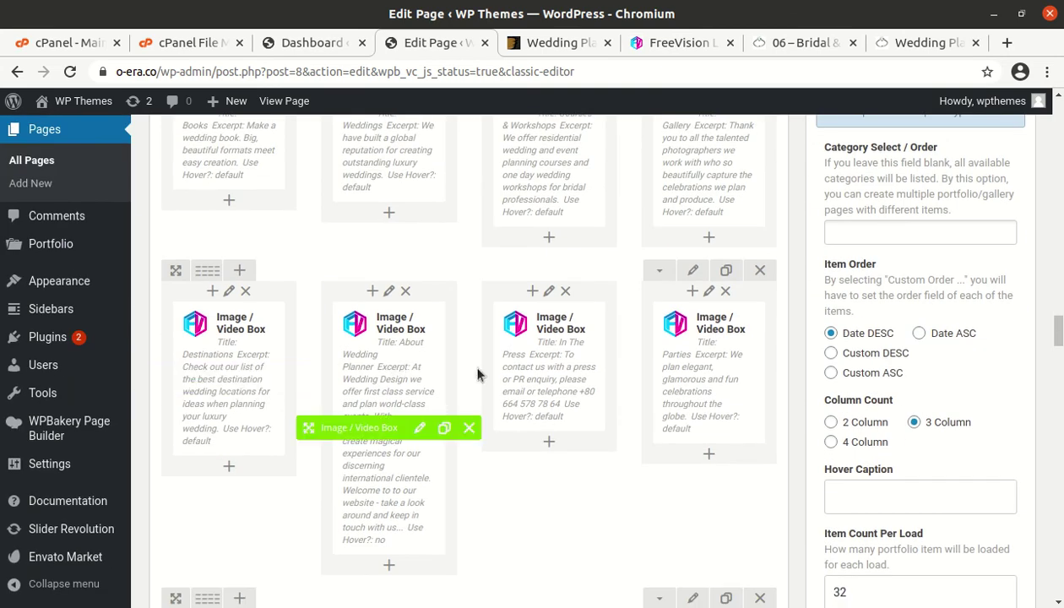
scroll(517, 270, down, 1)
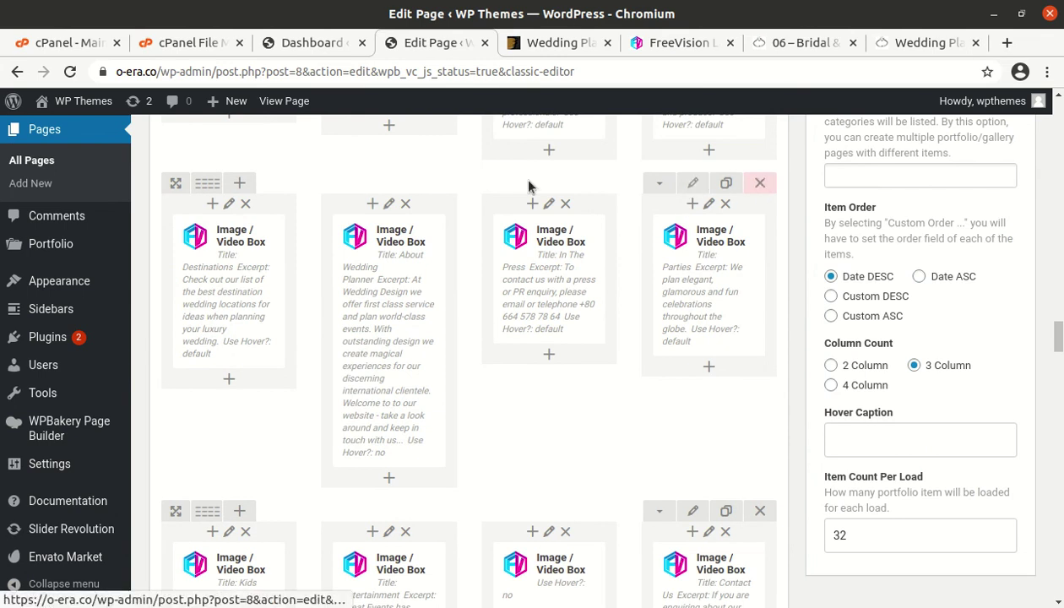
scroll(689, 219, down, 4)
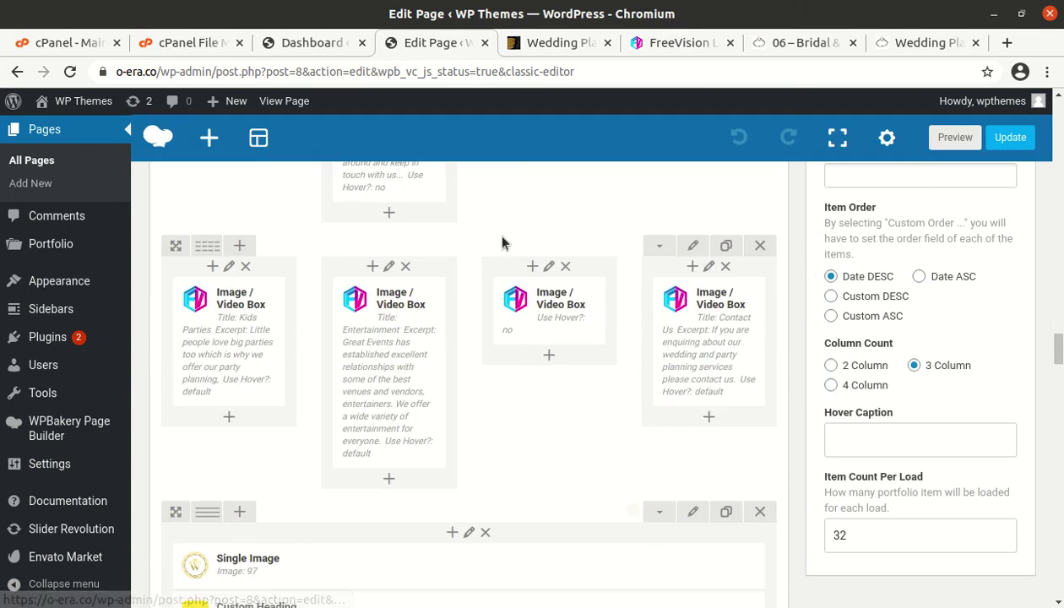
scroll(466, 277, down, 5)
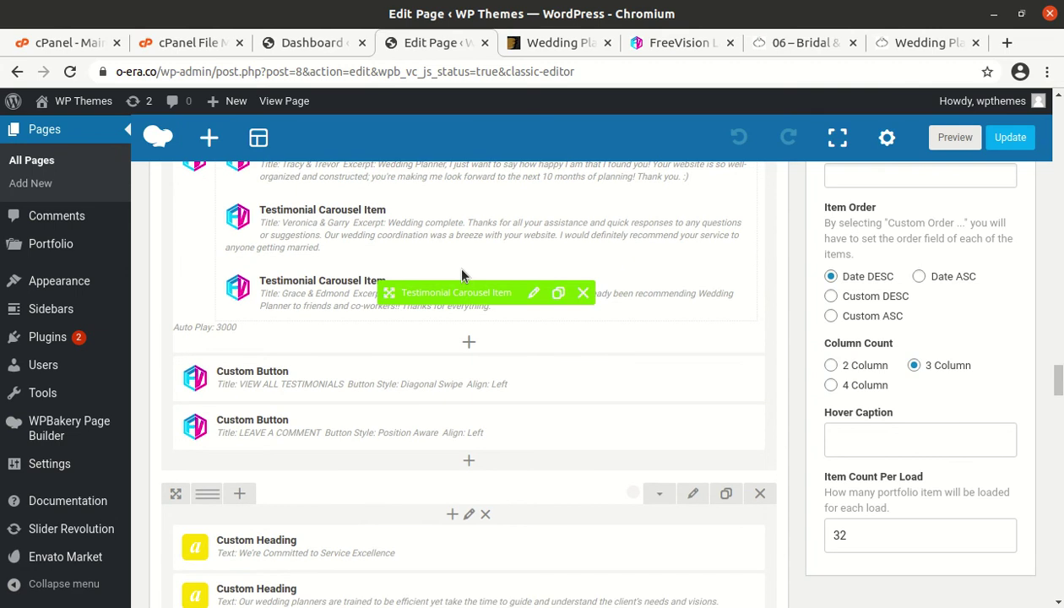
scroll(462, 276, down, 10)
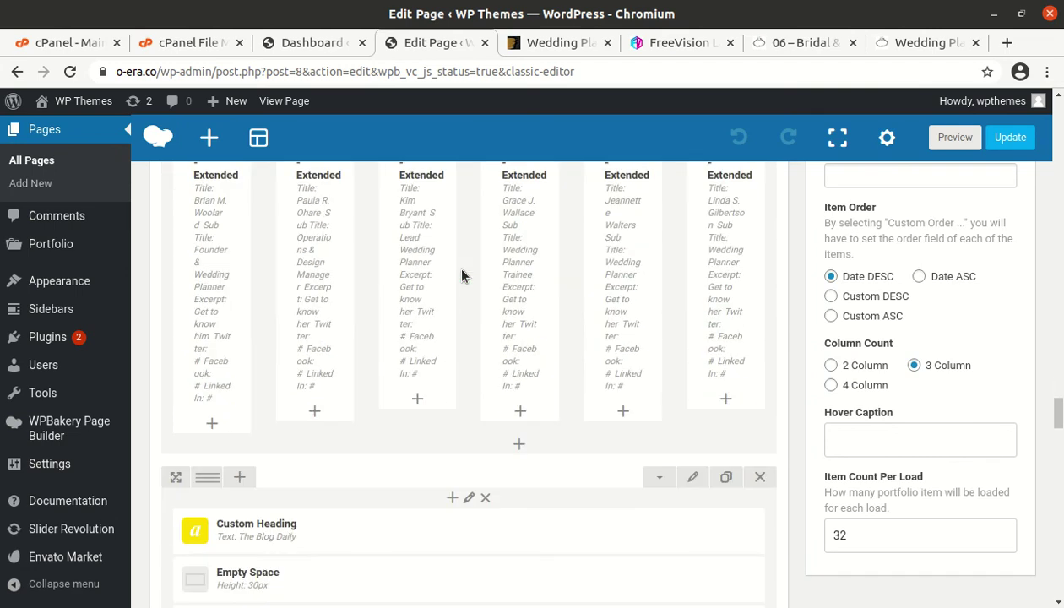
scroll(381, 267, up, 15)
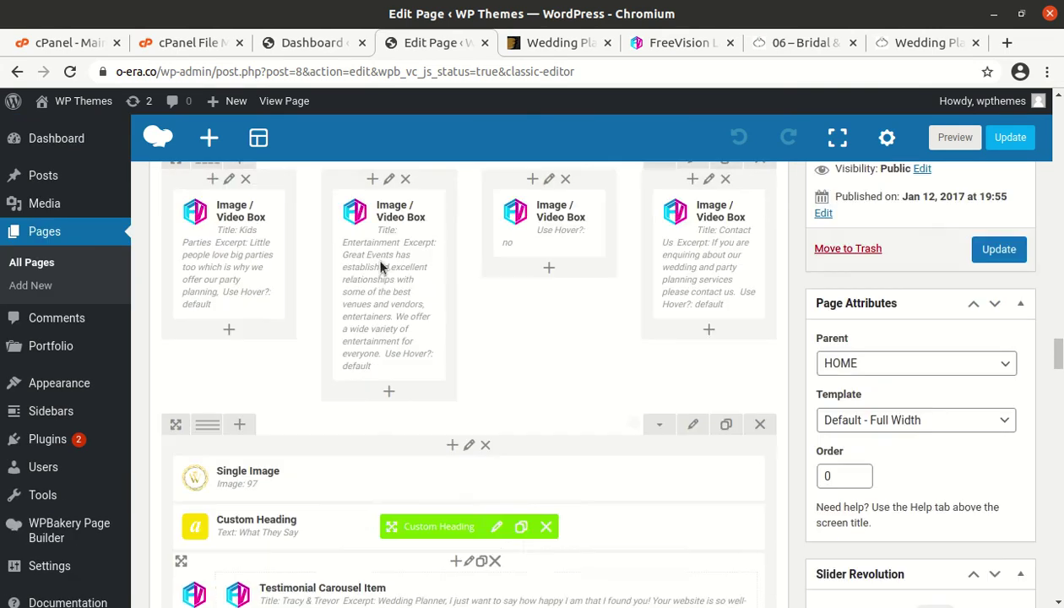
Step: Leave the 01 - Ultra Wedding backend editor without saving and open the live site's homepage
scroll(382, 266, down, 3)
mouse_move(83, 101)
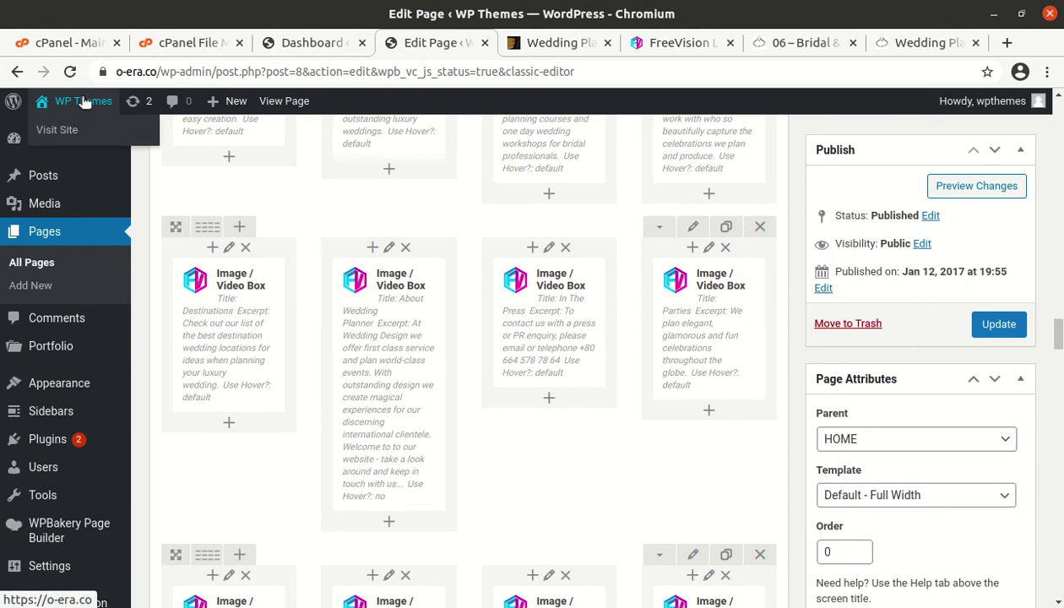
click(56, 130)
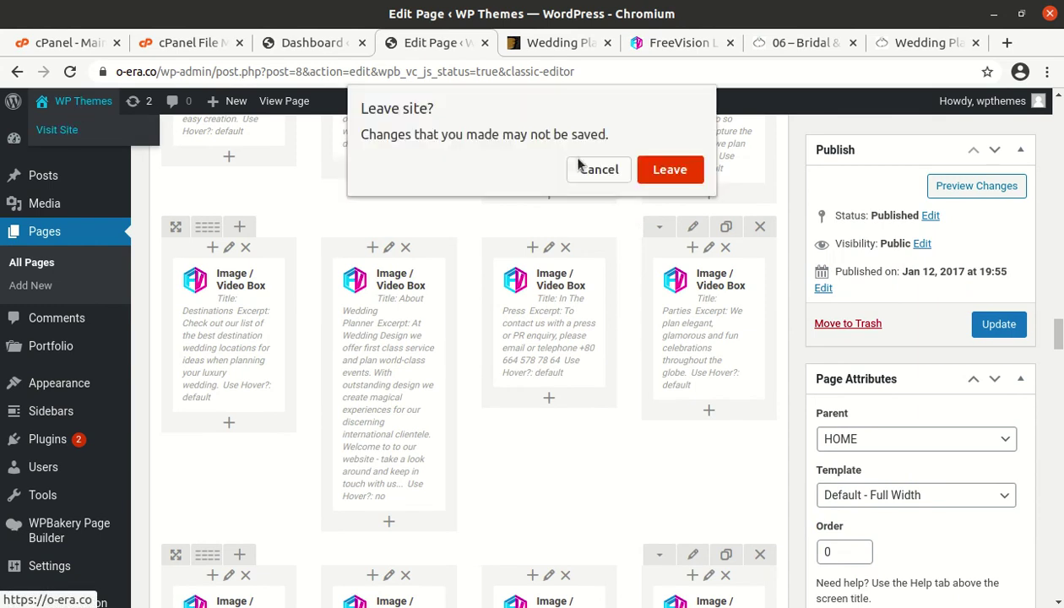
click(669, 169)
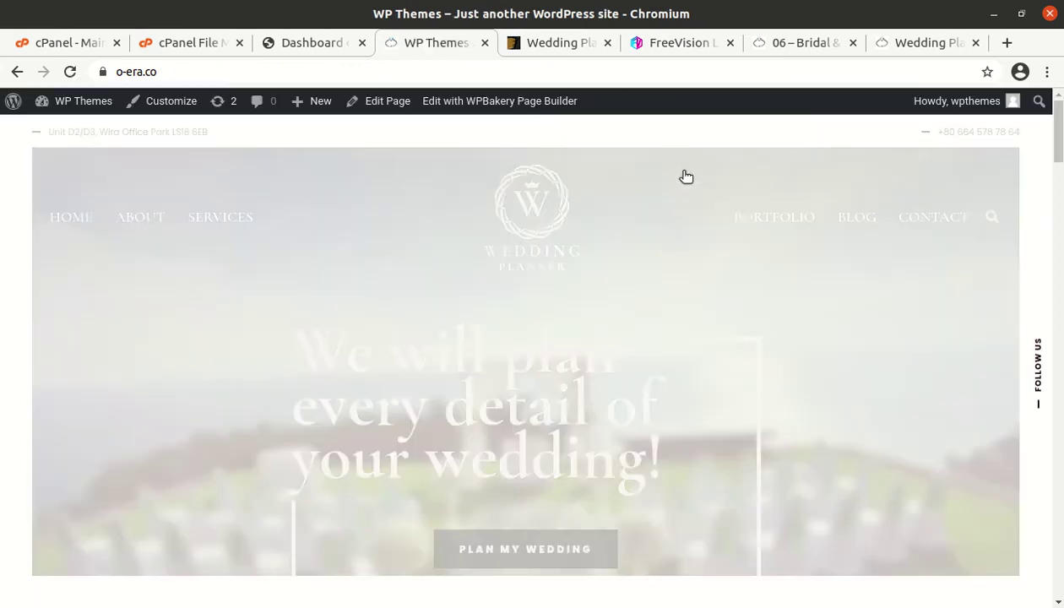
Step: Examine the live homepage's hero section and its grid of image and video boxes, including their hover effects
scroll(458, 317, down, 4)
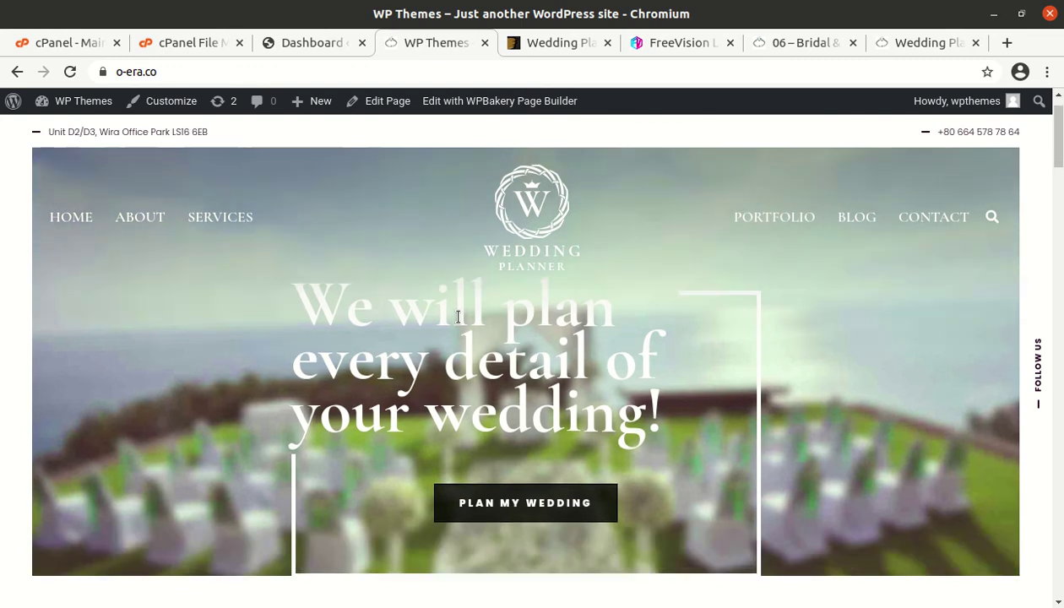
scroll(467, 312, down, 5)
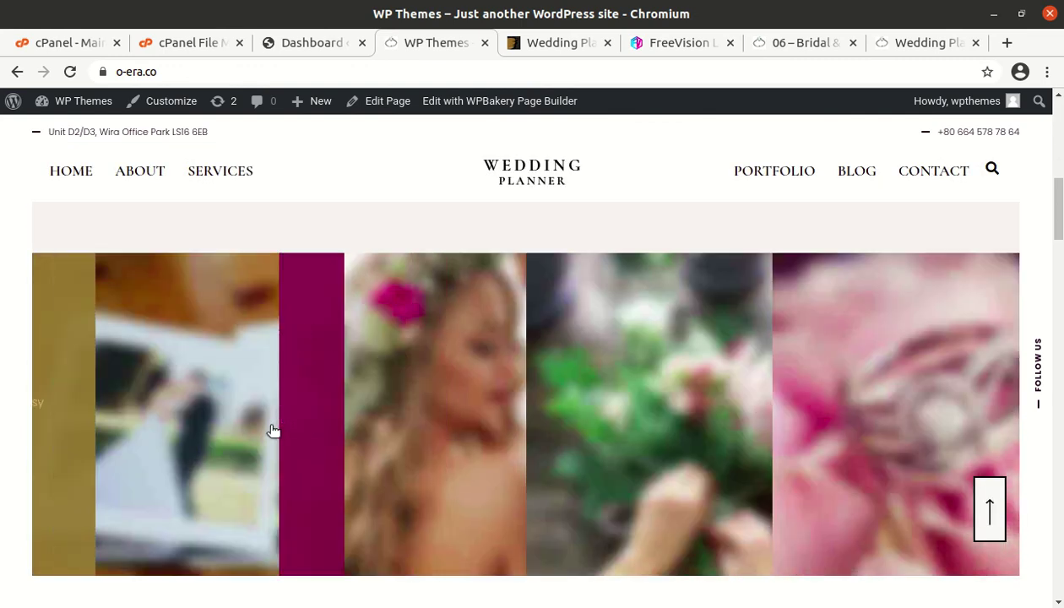
scroll(763, 417, down, 1)
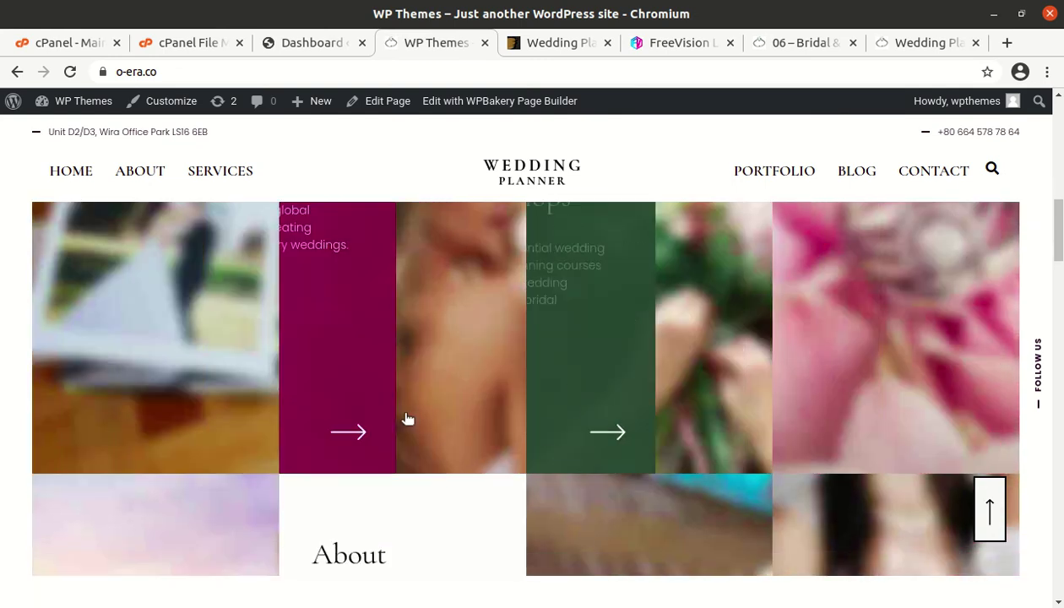
scroll(406, 420, down, 2)
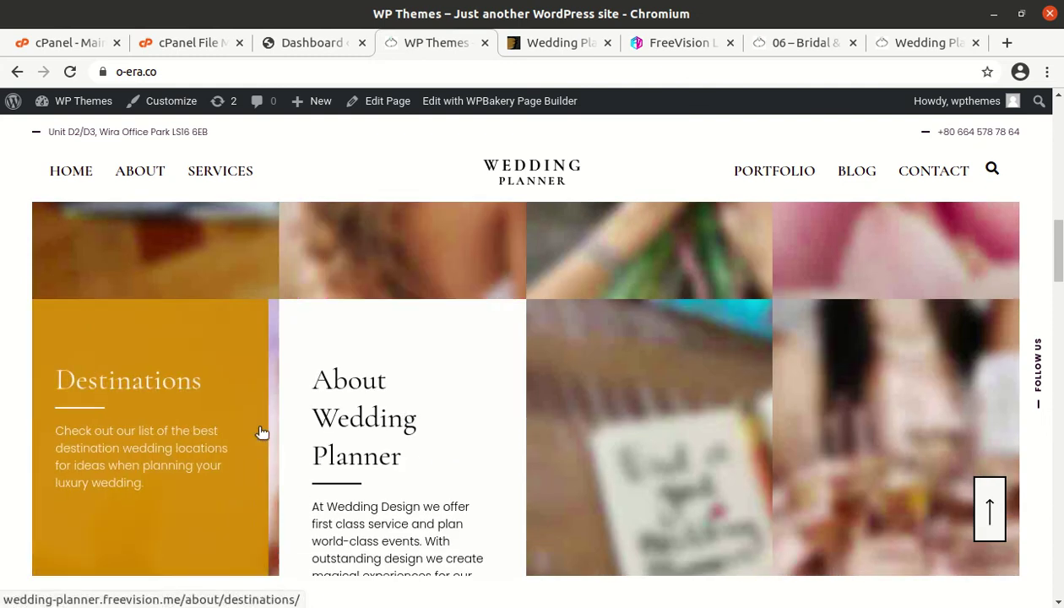
scroll(430, 405, down, 2)
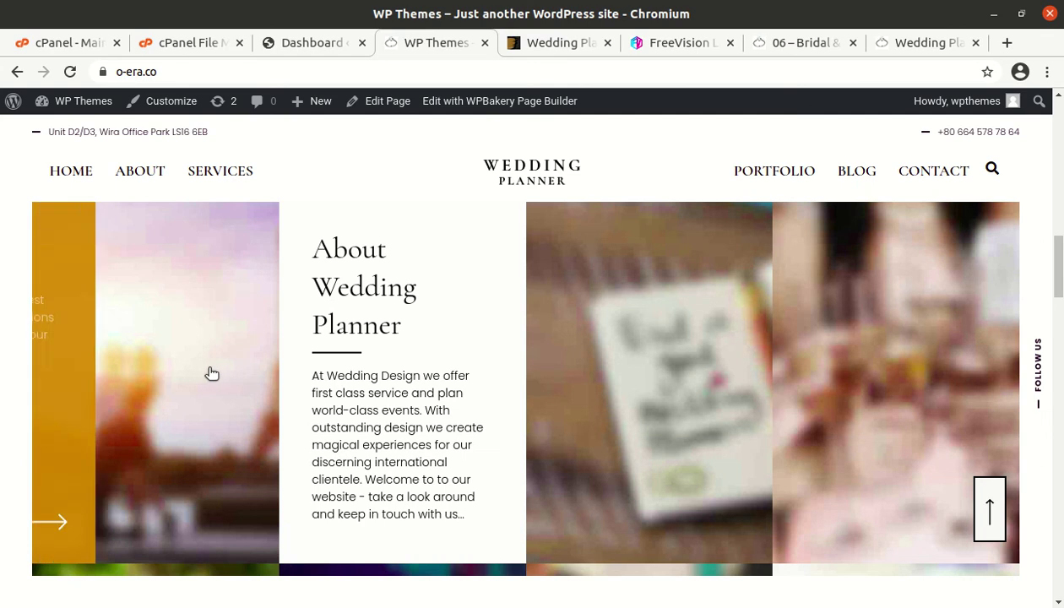
scroll(506, 354, down, 2)
scroll(632, 325, down, 1)
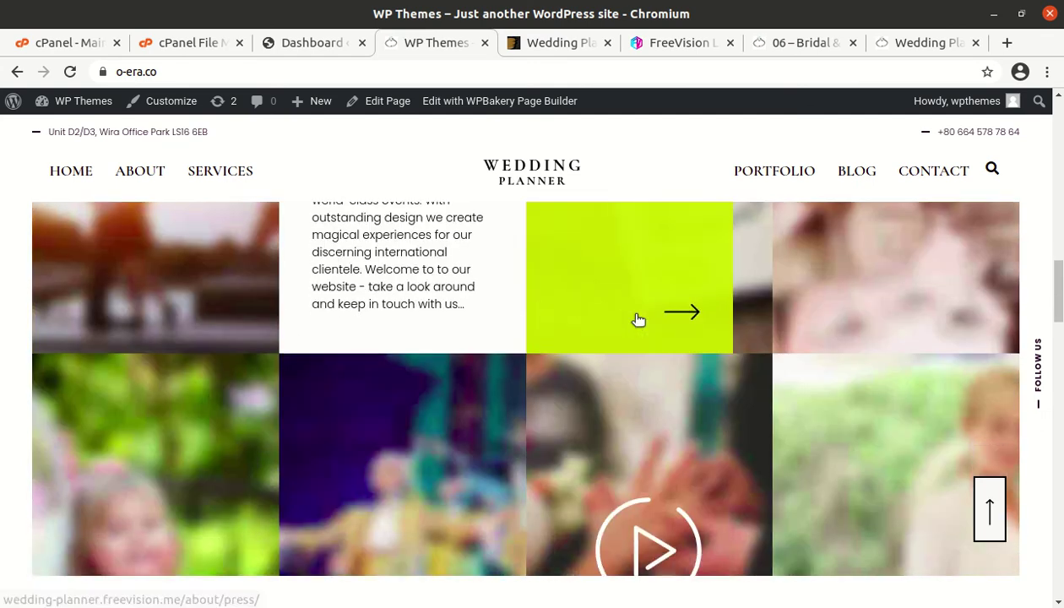
scroll(632, 327, down, 4)
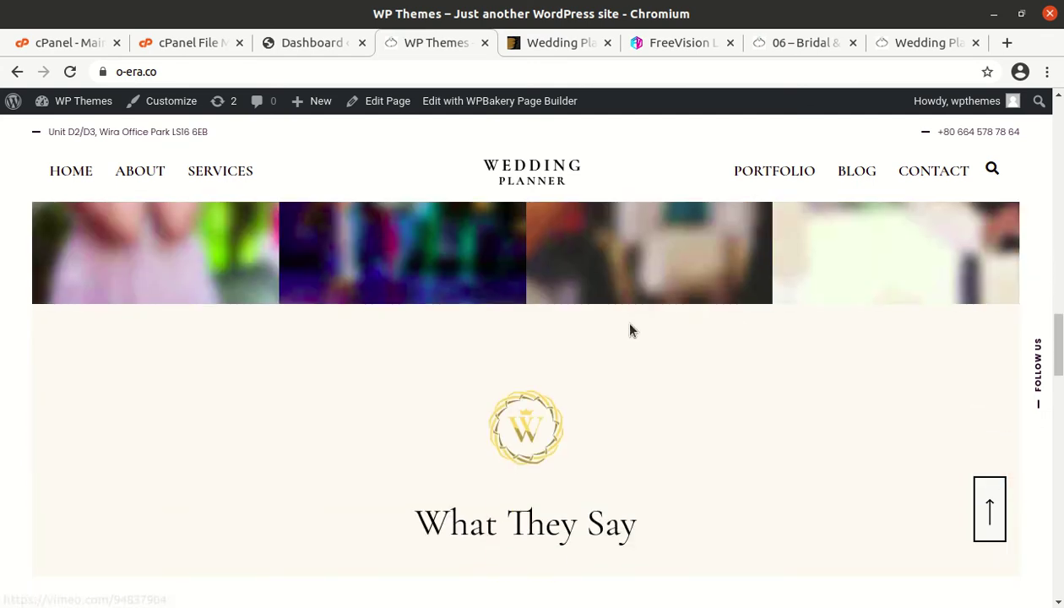
Step: Examine the live homepage's testimonials, team members, The Blog Daily list, Instagram section and footer, and return towards the hero section
scroll(221, 392, down, 2)
scroll(219, 392, down, 2)
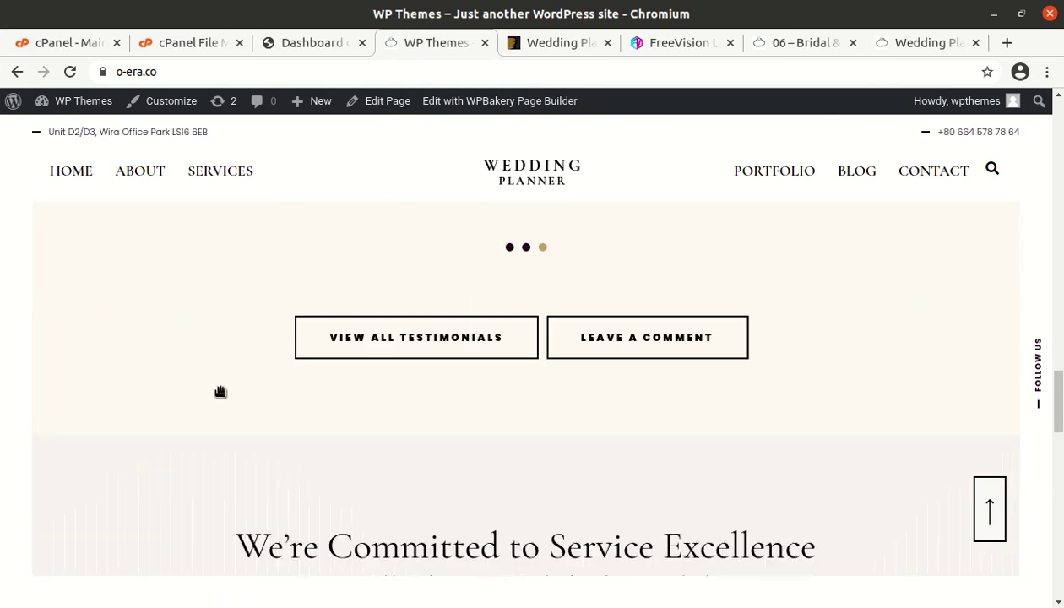
scroll(220, 392, down, 5)
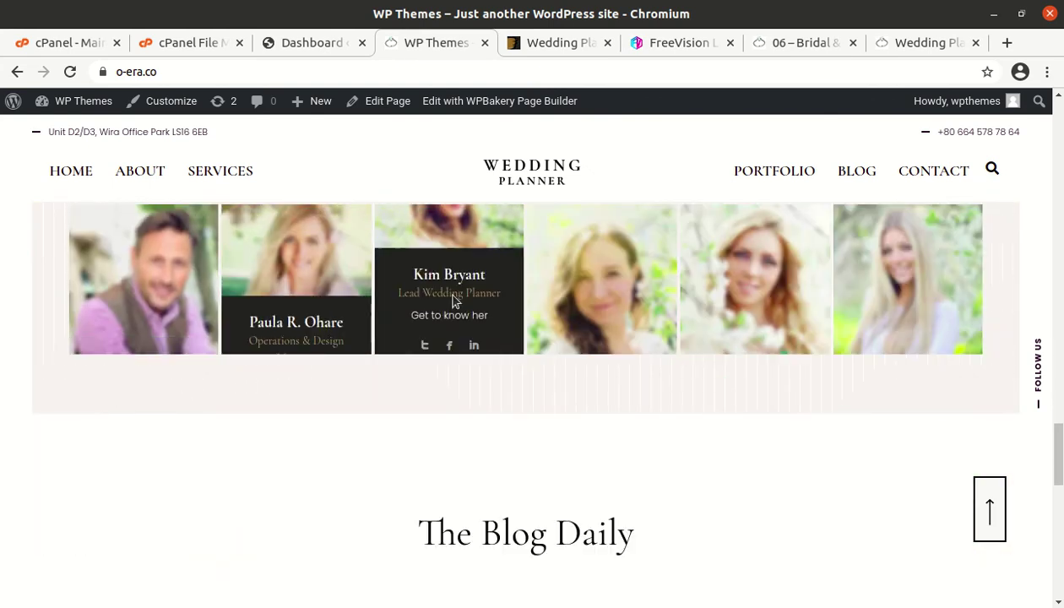
scroll(880, 287, down, 4)
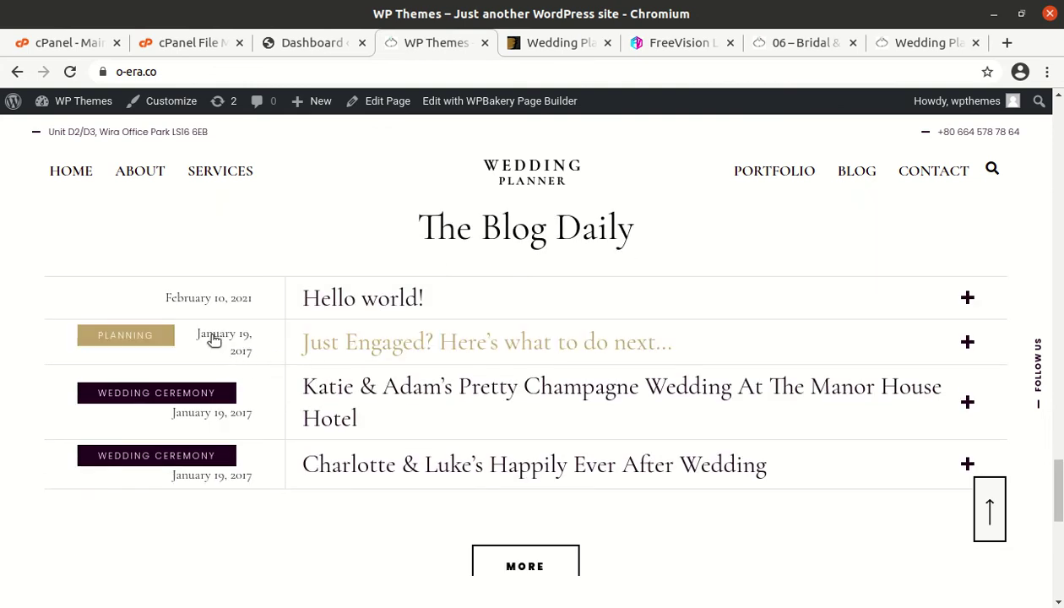
scroll(356, 397, down, 3)
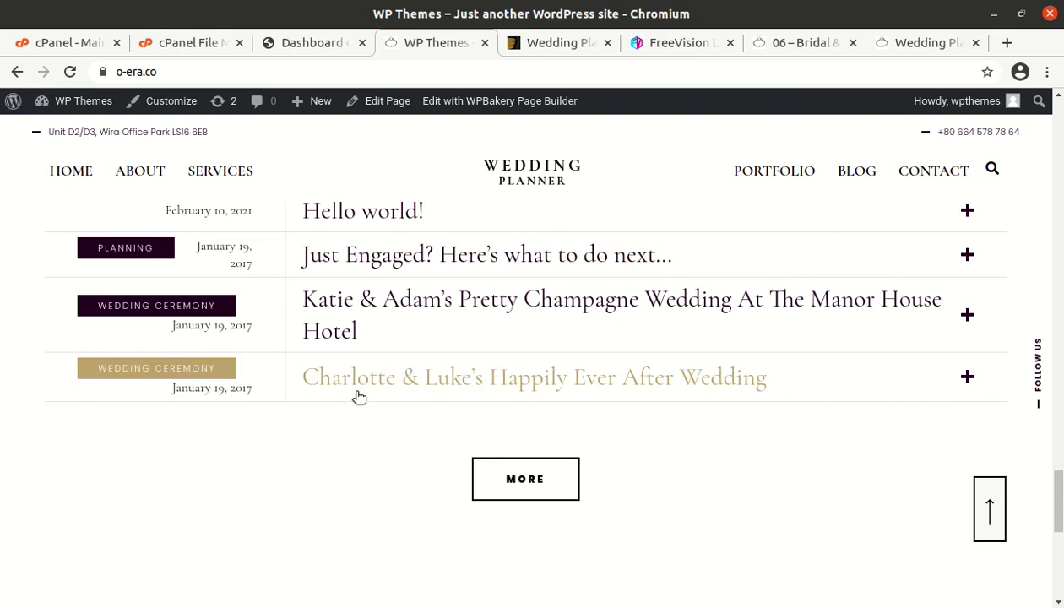
scroll(356, 401, down, 4)
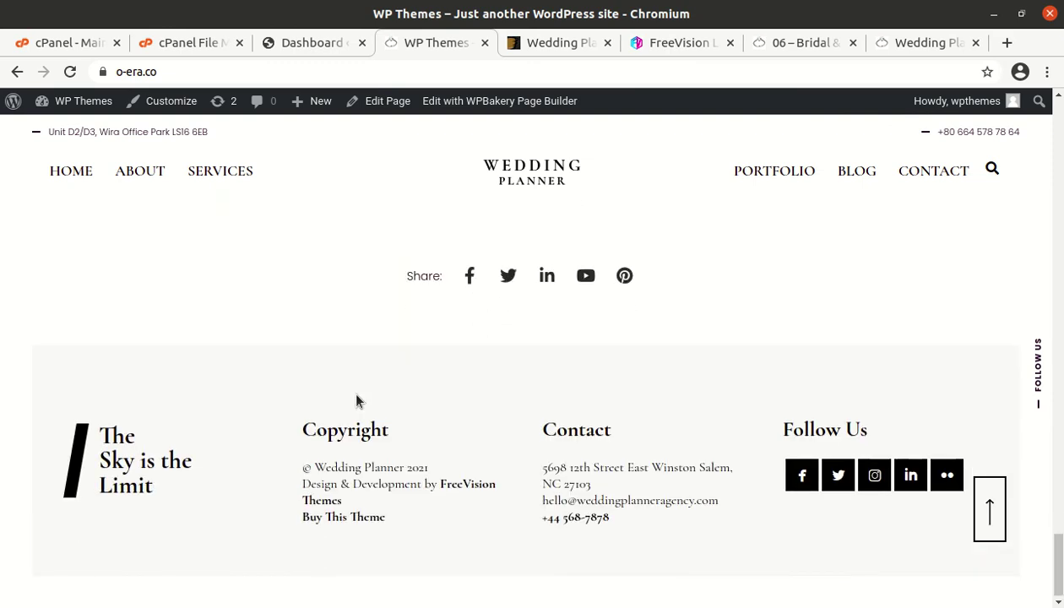
scroll(356, 401, up, 10)
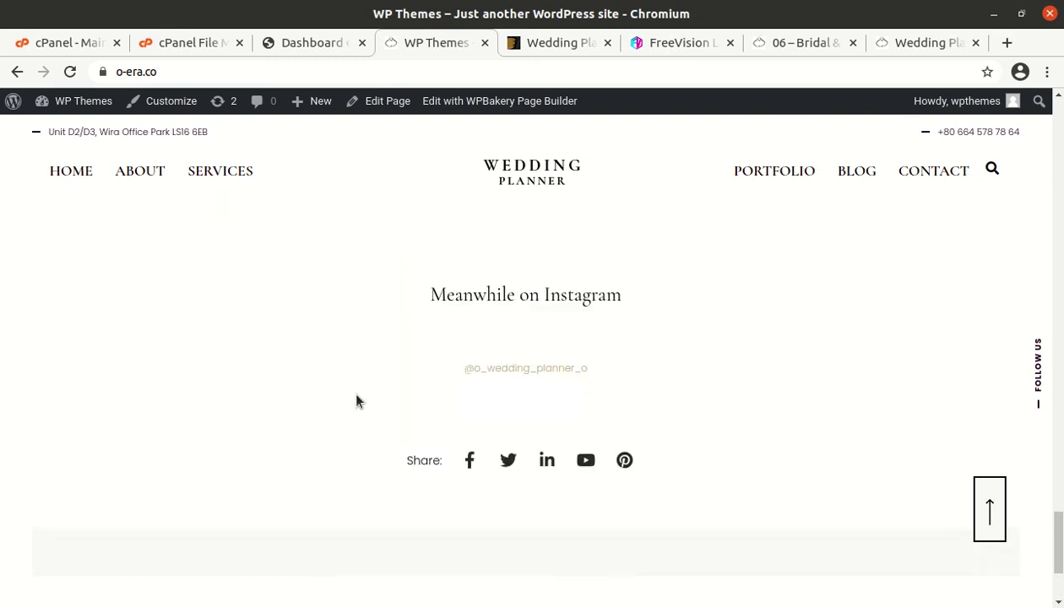
scroll(356, 401, up, 8)
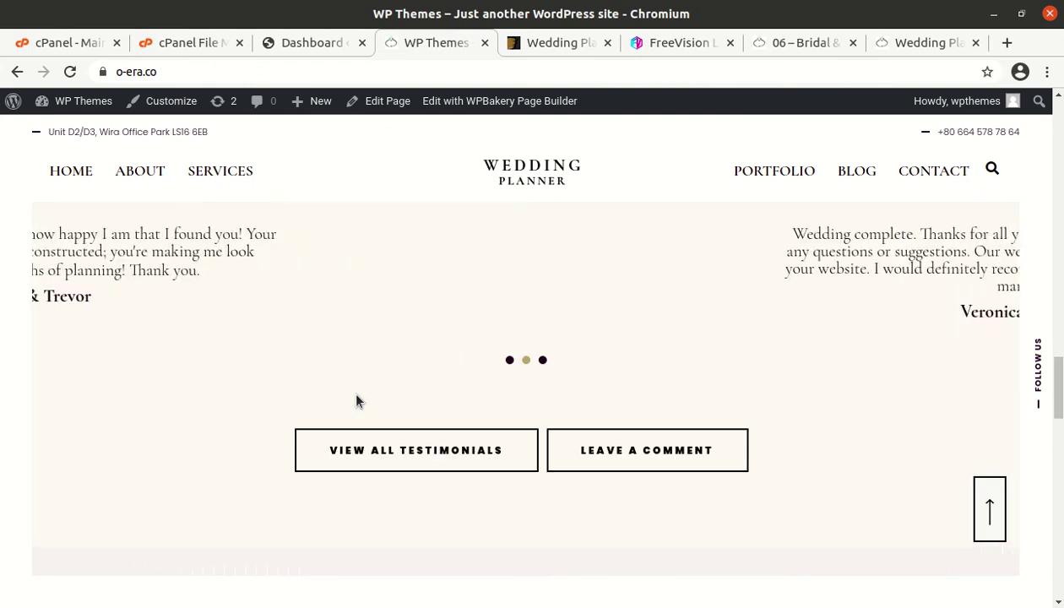
scroll(359, 399, up, 6)
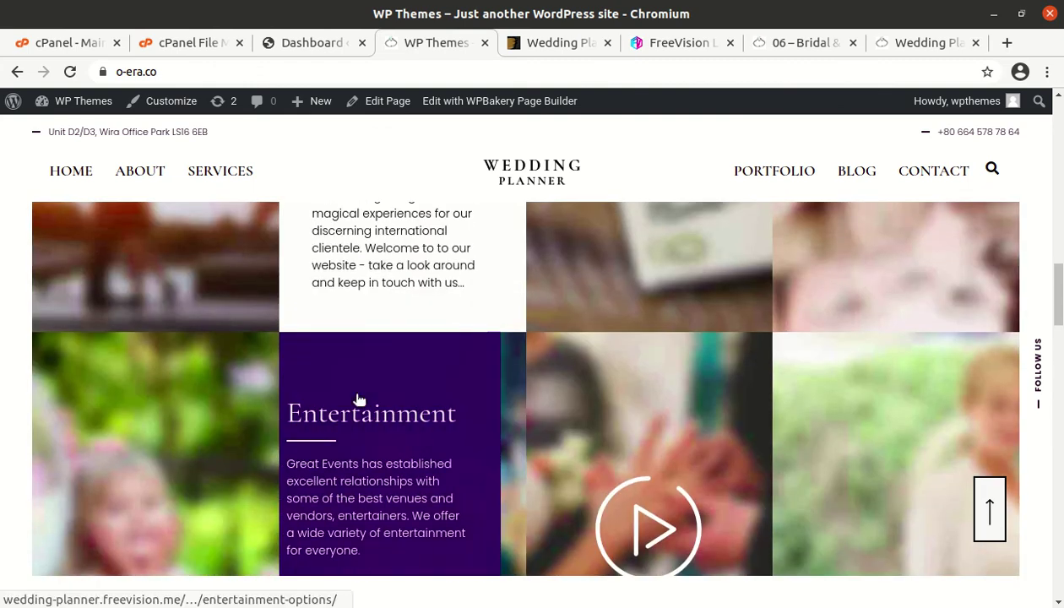
scroll(359, 398, up, 4)
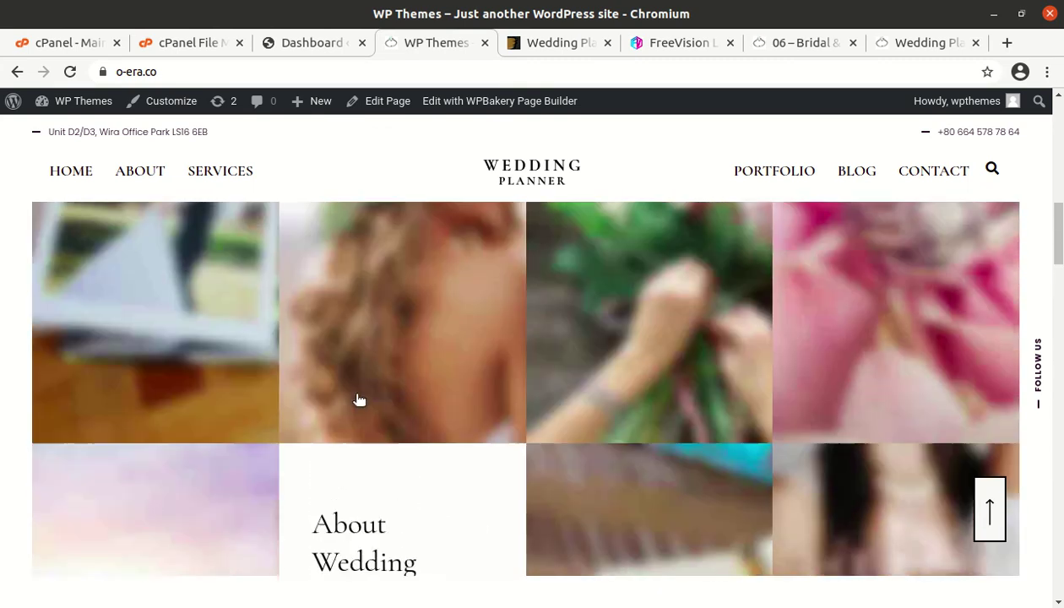
scroll(356, 401, up, 4)
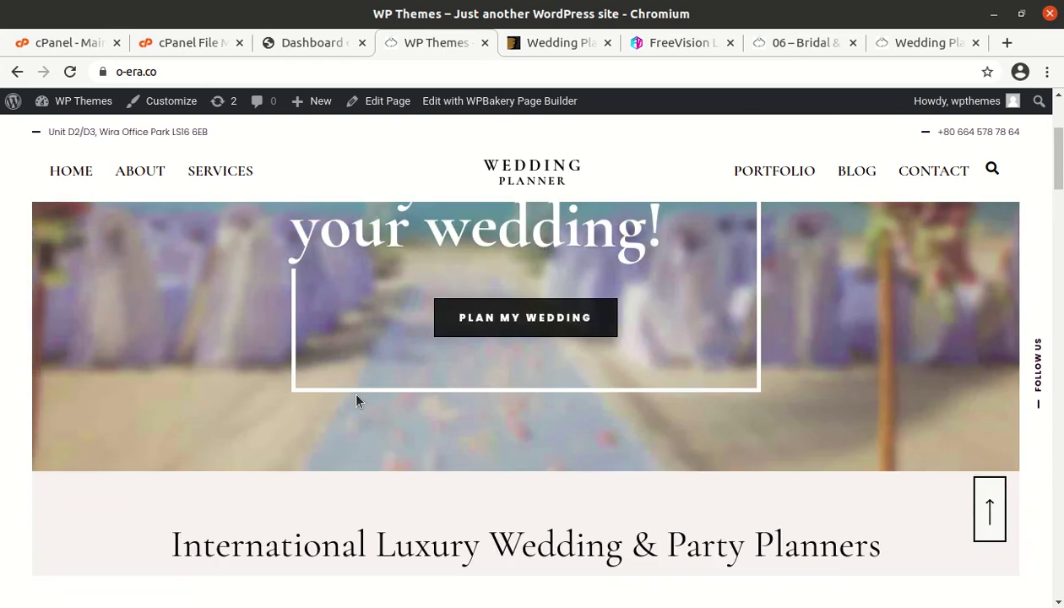